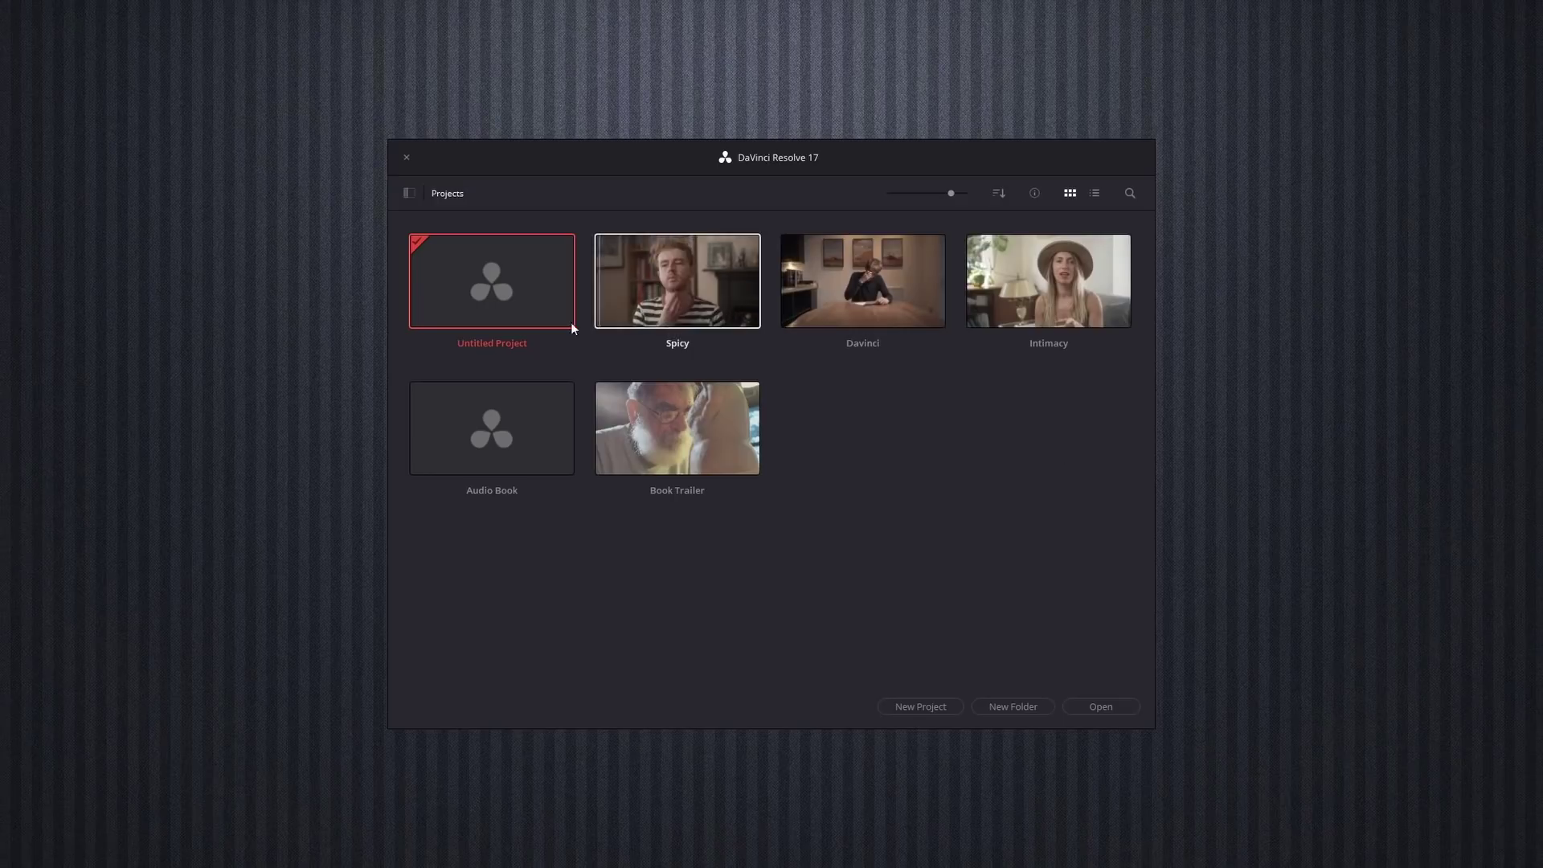
- Open the Spicy project and bring up its Media page
double_click(710, 298)
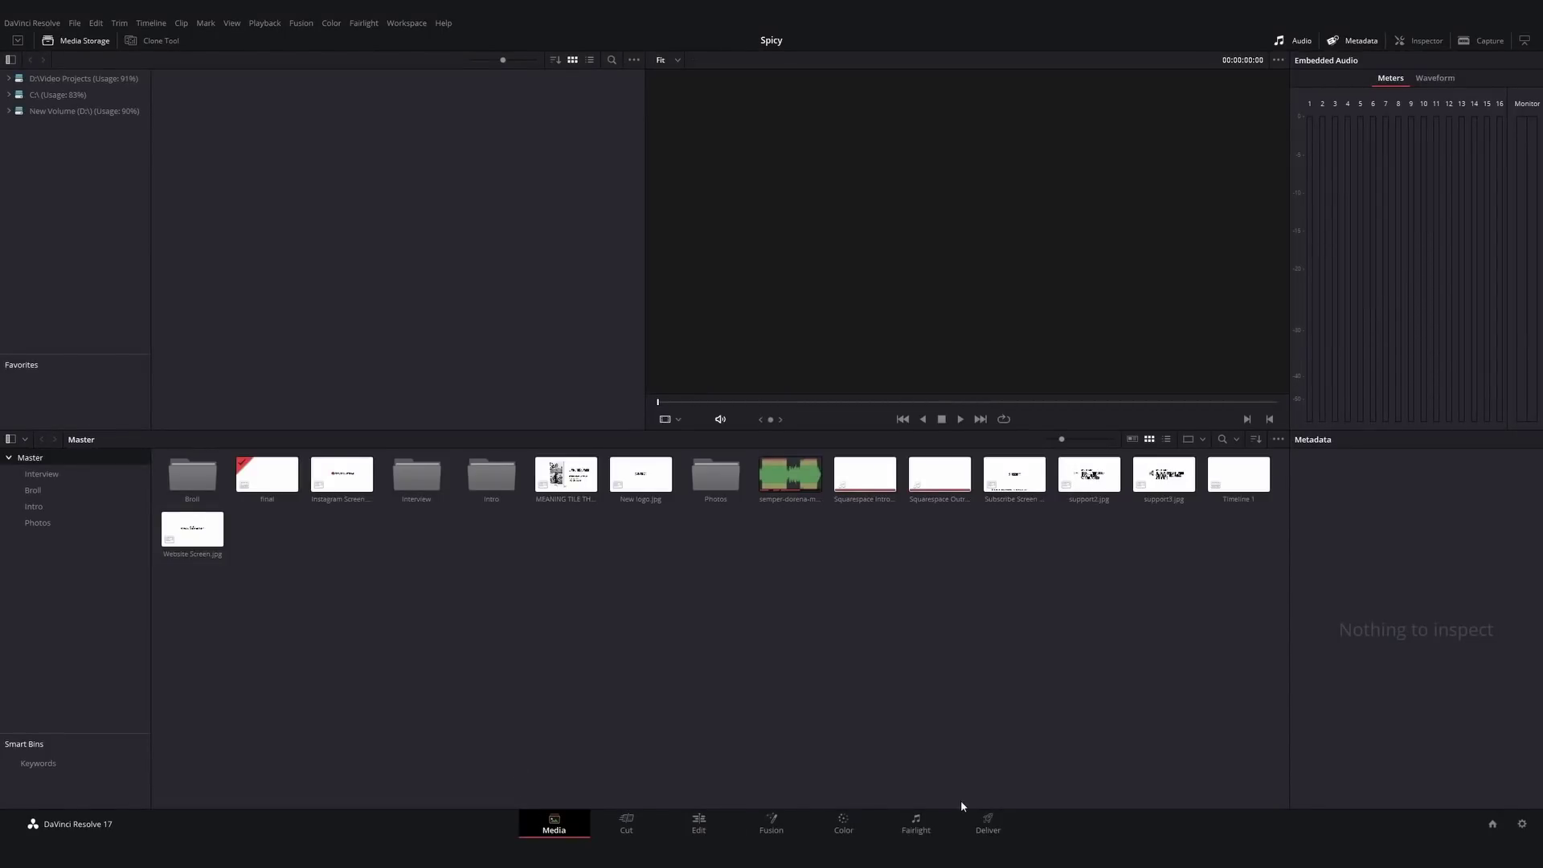
click(626, 824)
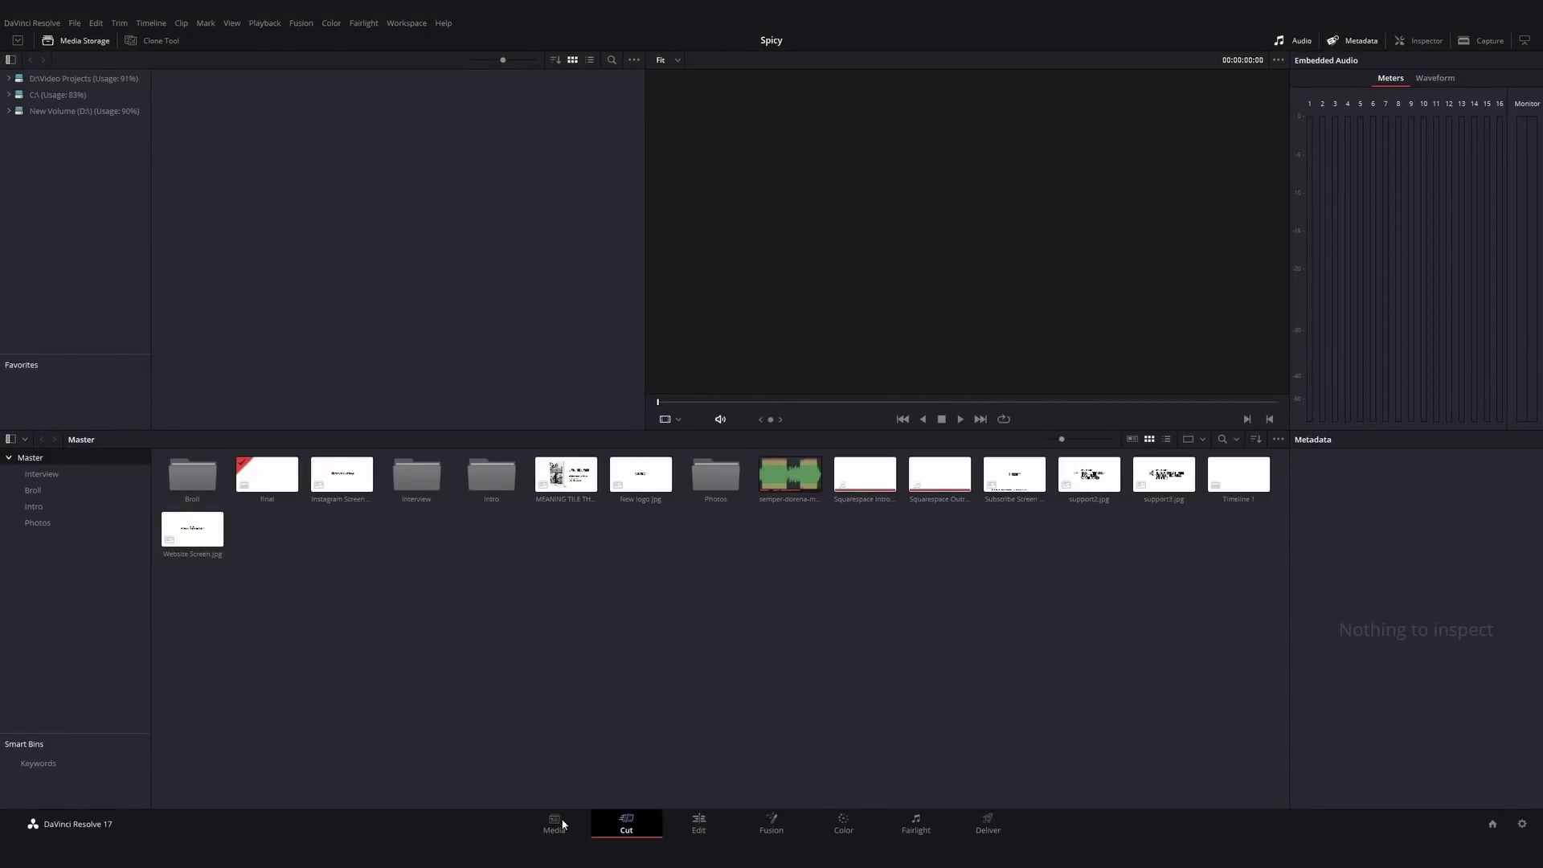
click(563, 824)
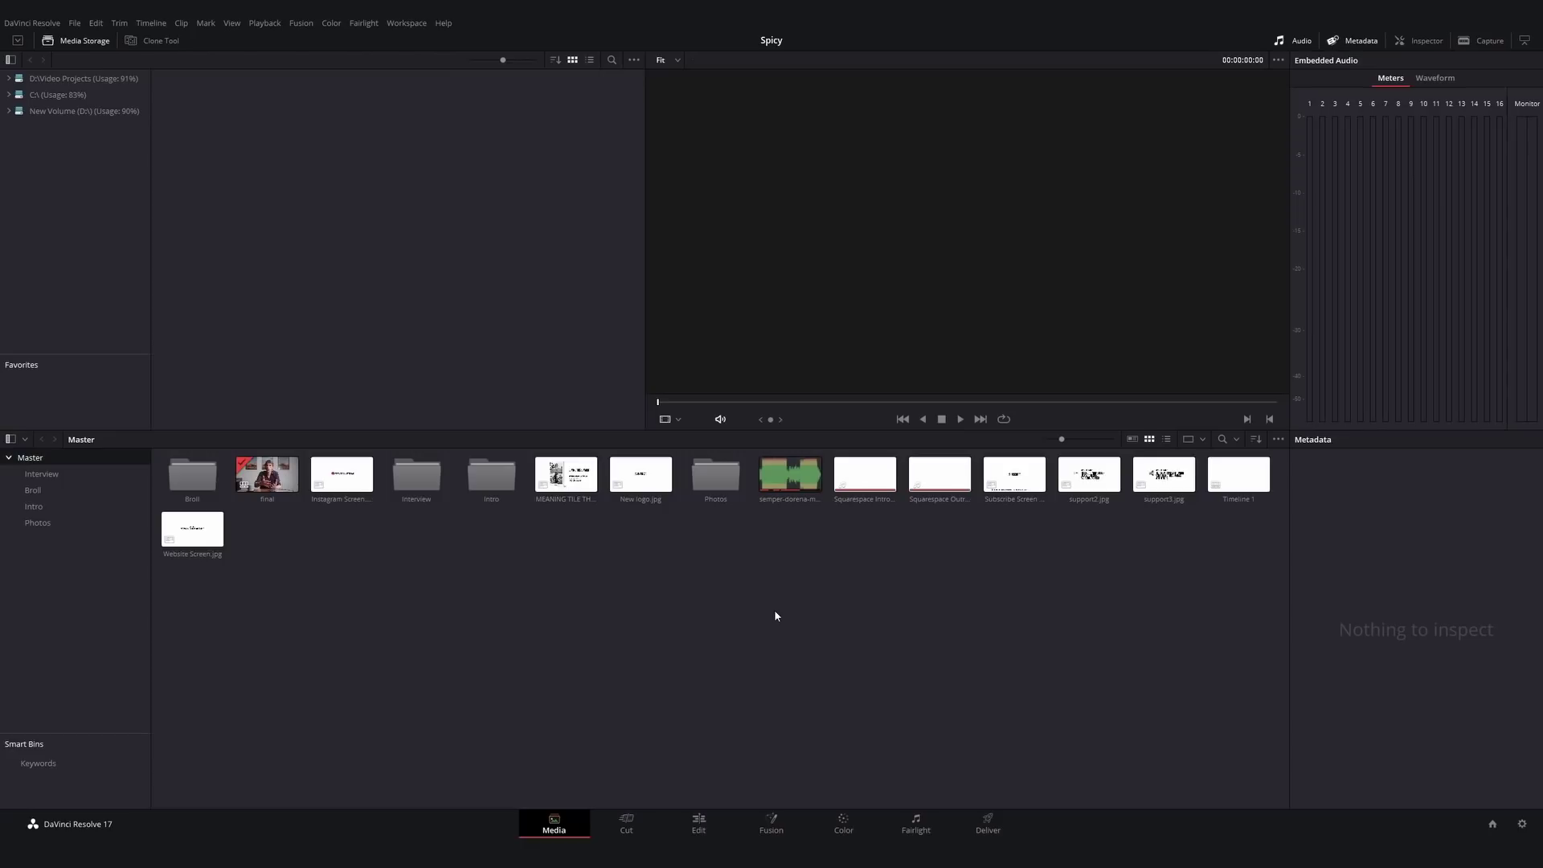
- Preview the C0001.MP4 and C0002.MP4 camera clips and the ZOOM0053.MP3 recording in the Interview bin
click(41, 475)
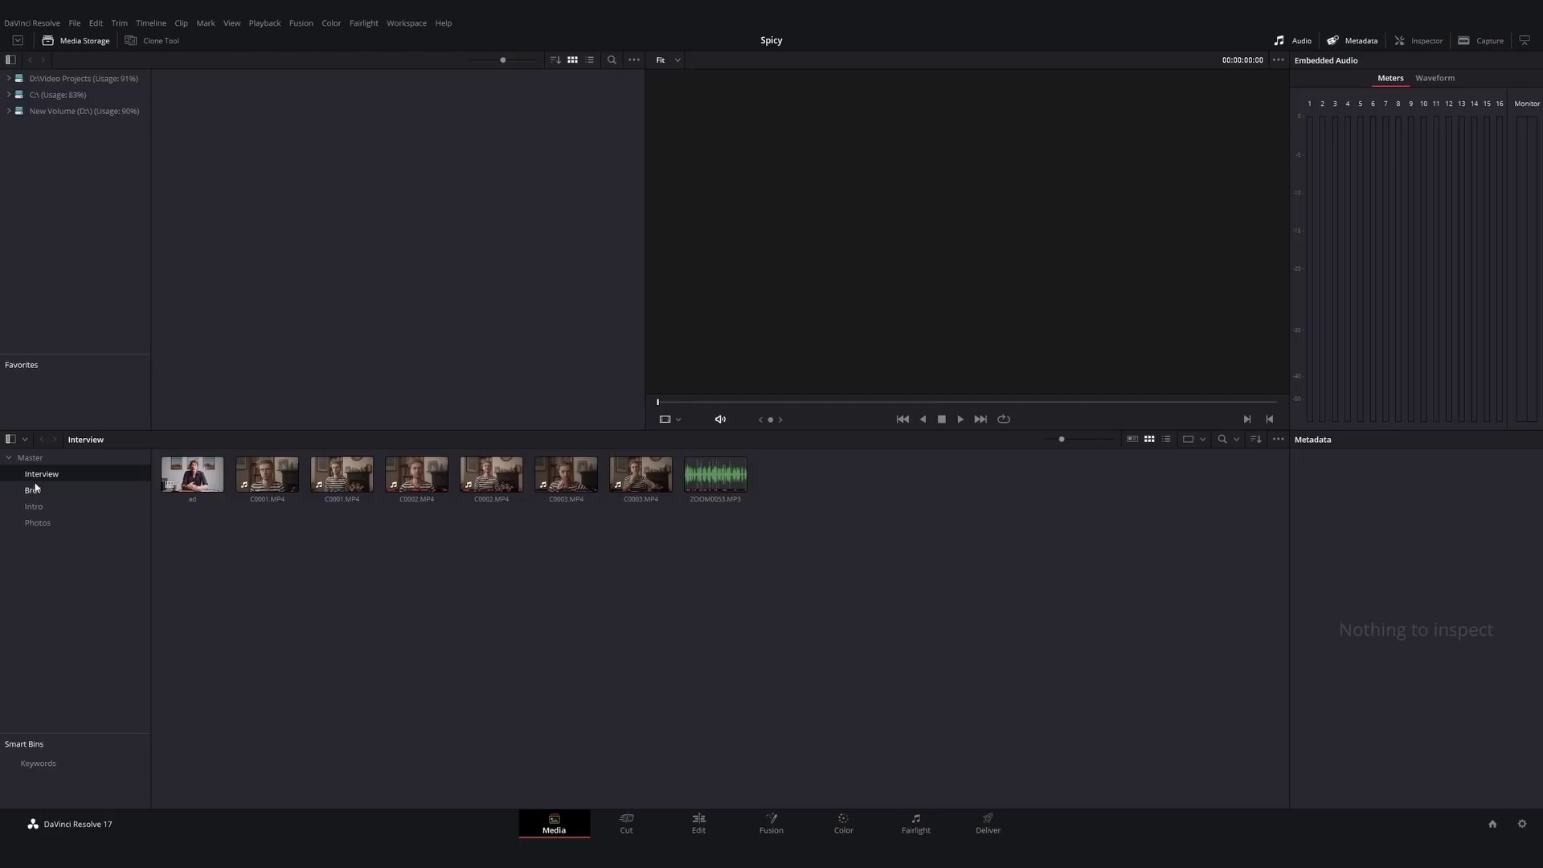
click(267, 475)
click(341, 474)
click(488, 474)
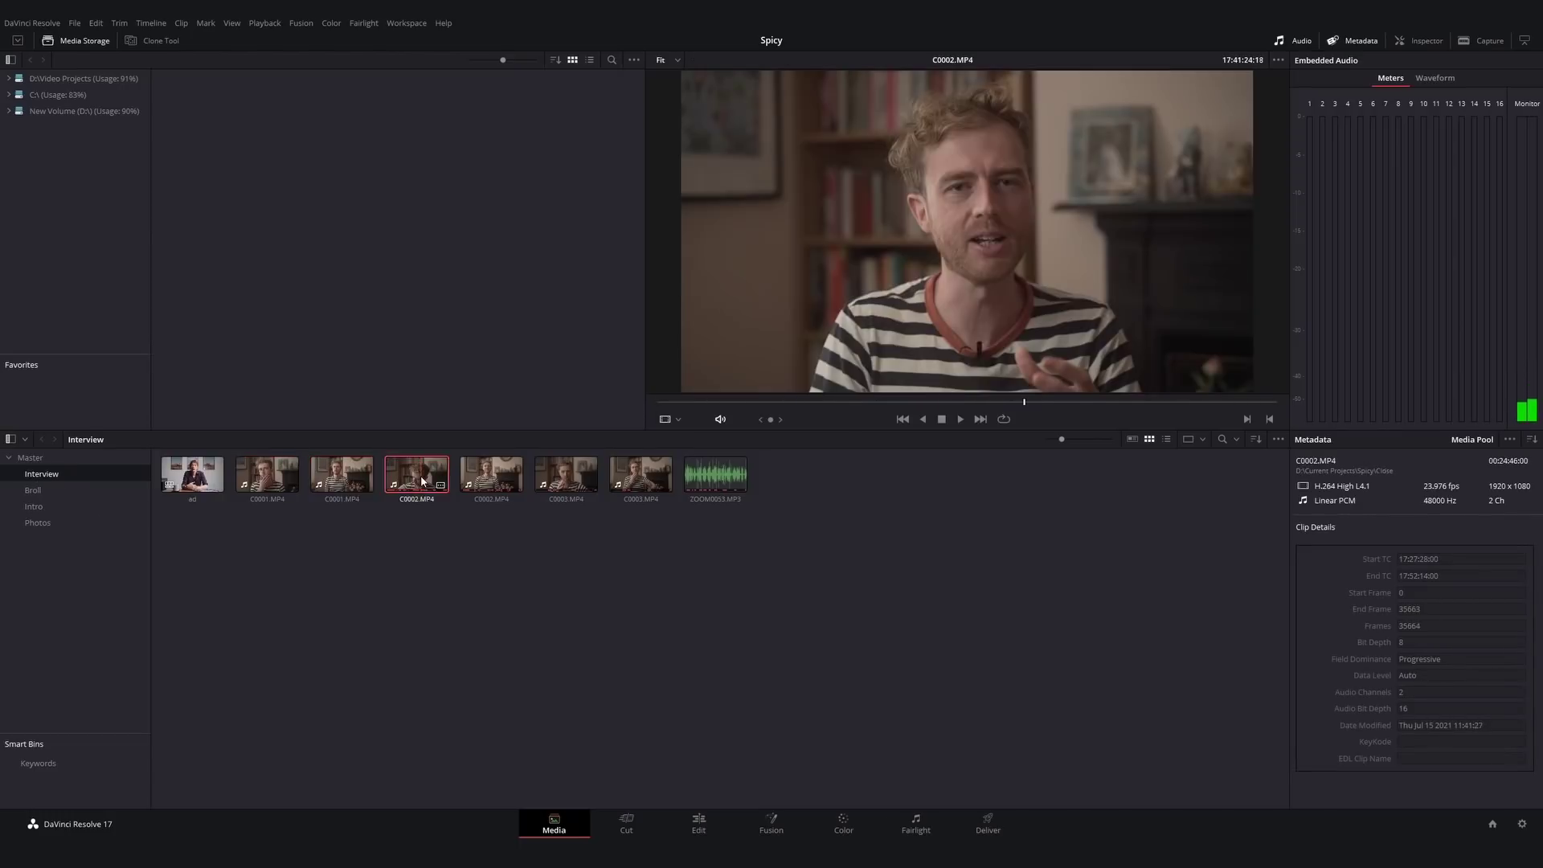
click(715, 475)
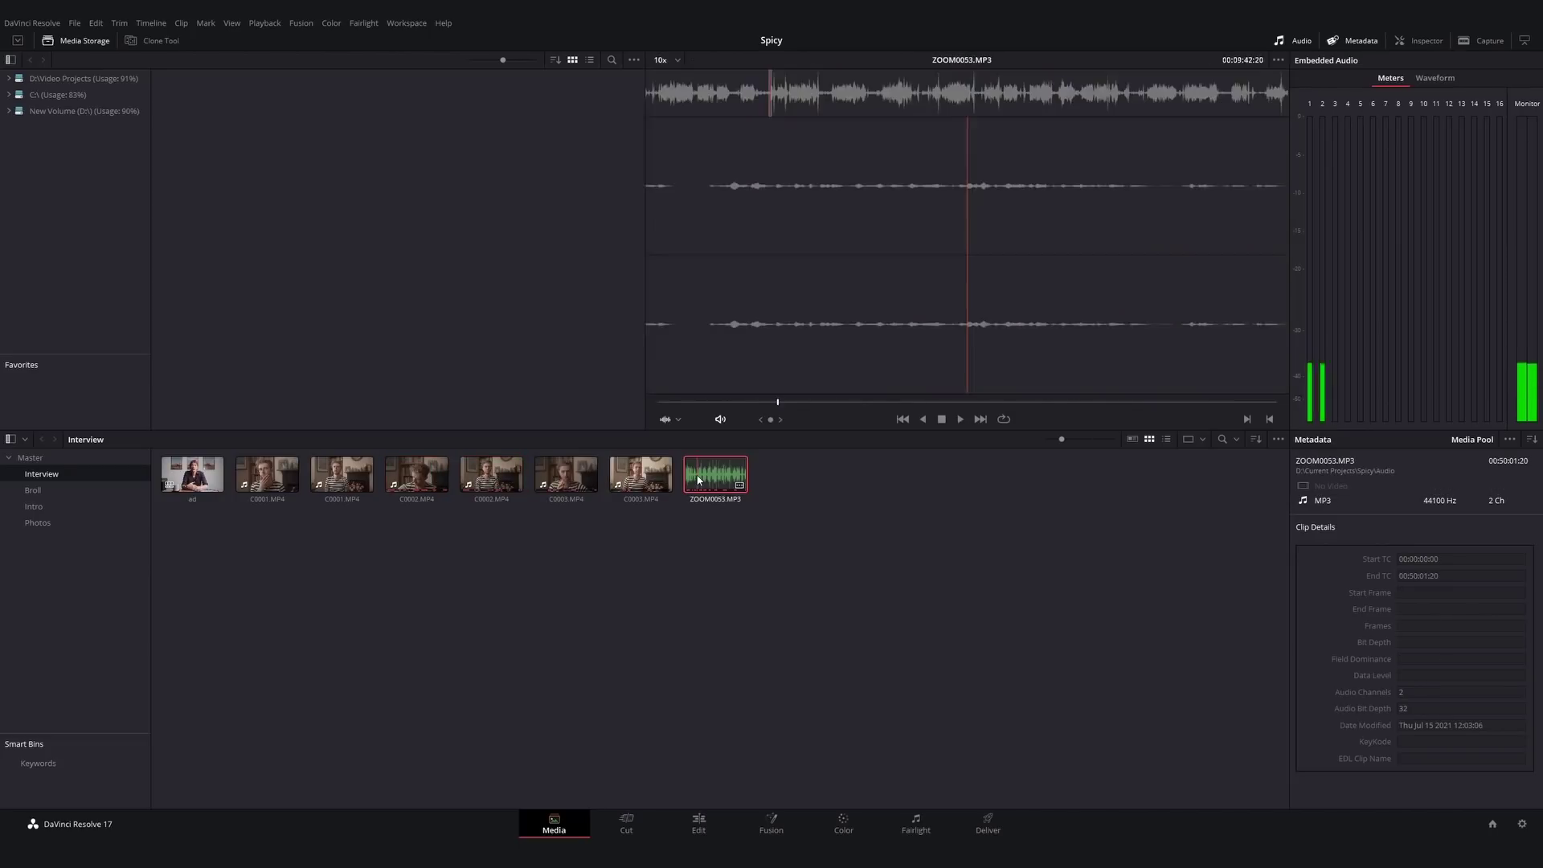
- Open the Broll bin and play back clip C0005.MP4
click(34, 491)
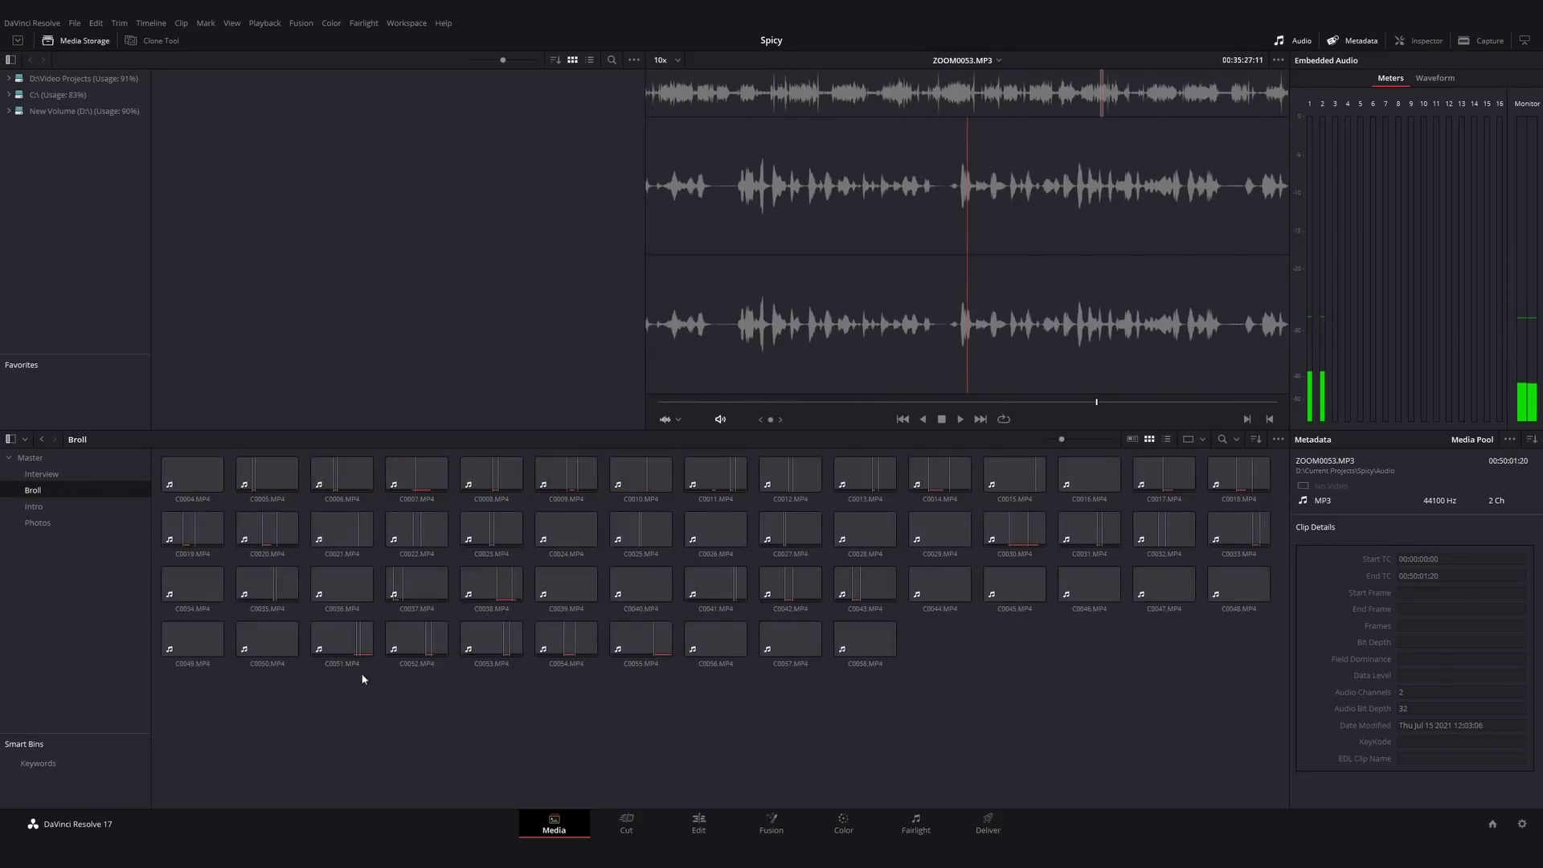
click(280, 494)
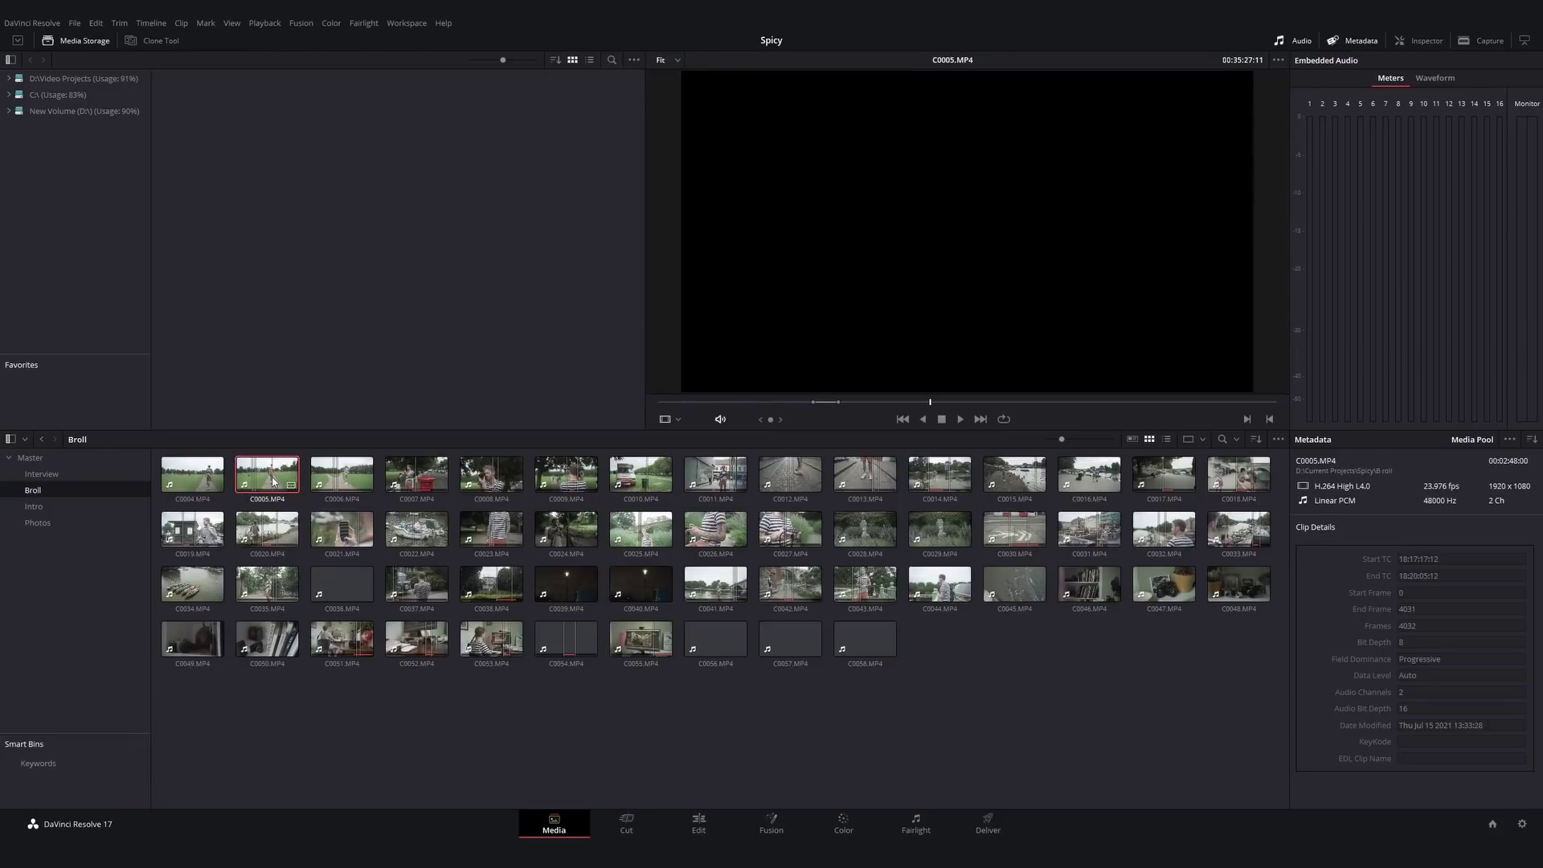
click(962, 419)
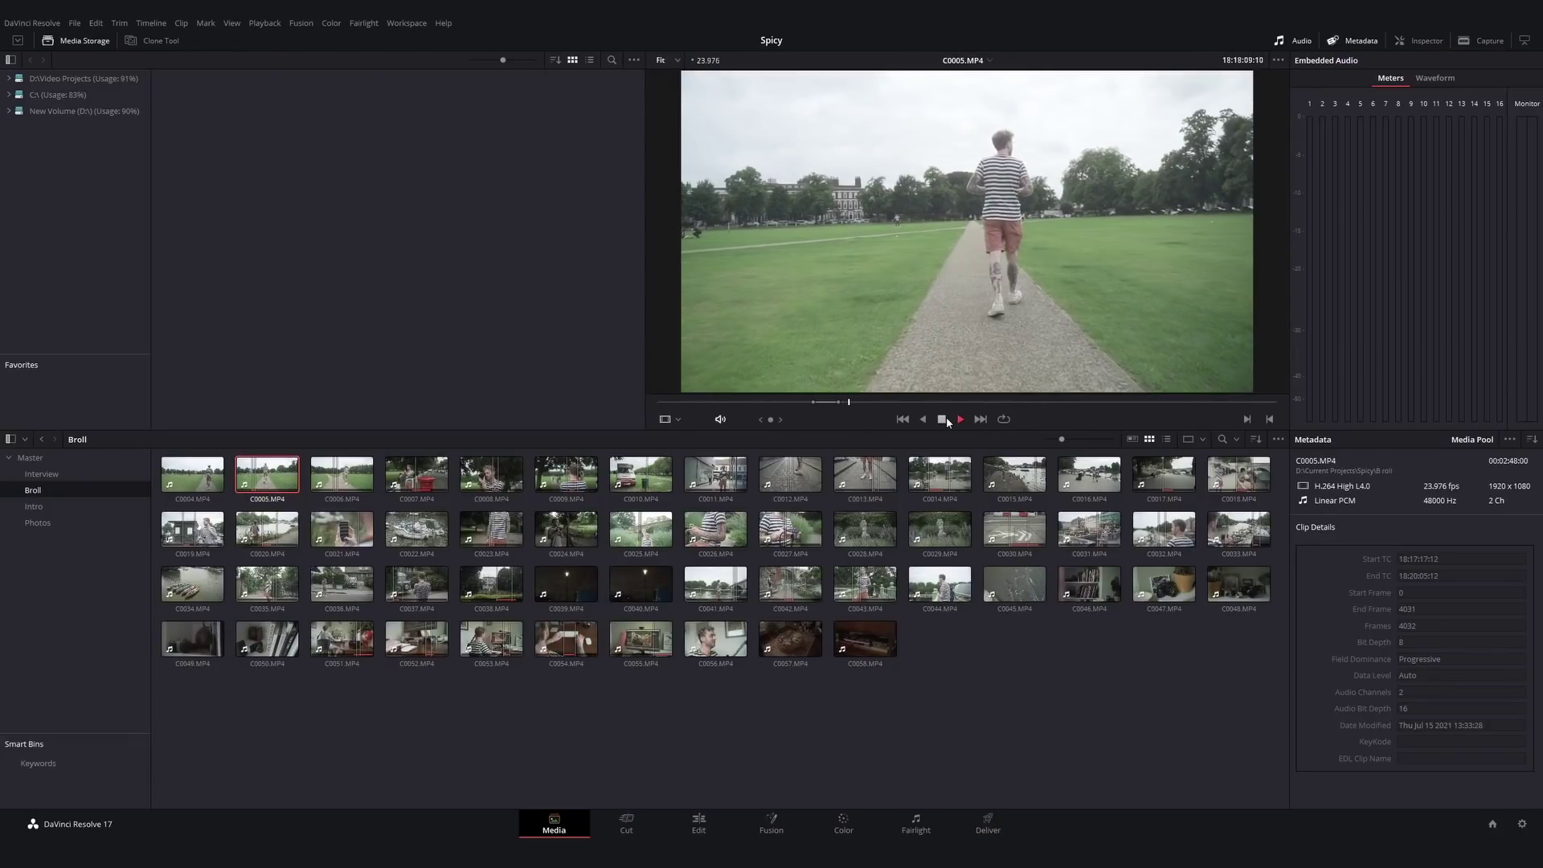
- Look through the video clip C0052.MP4 and the audio recording in the Intro bin, and view the Photos bin
click(74, 505)
click(197, 472)
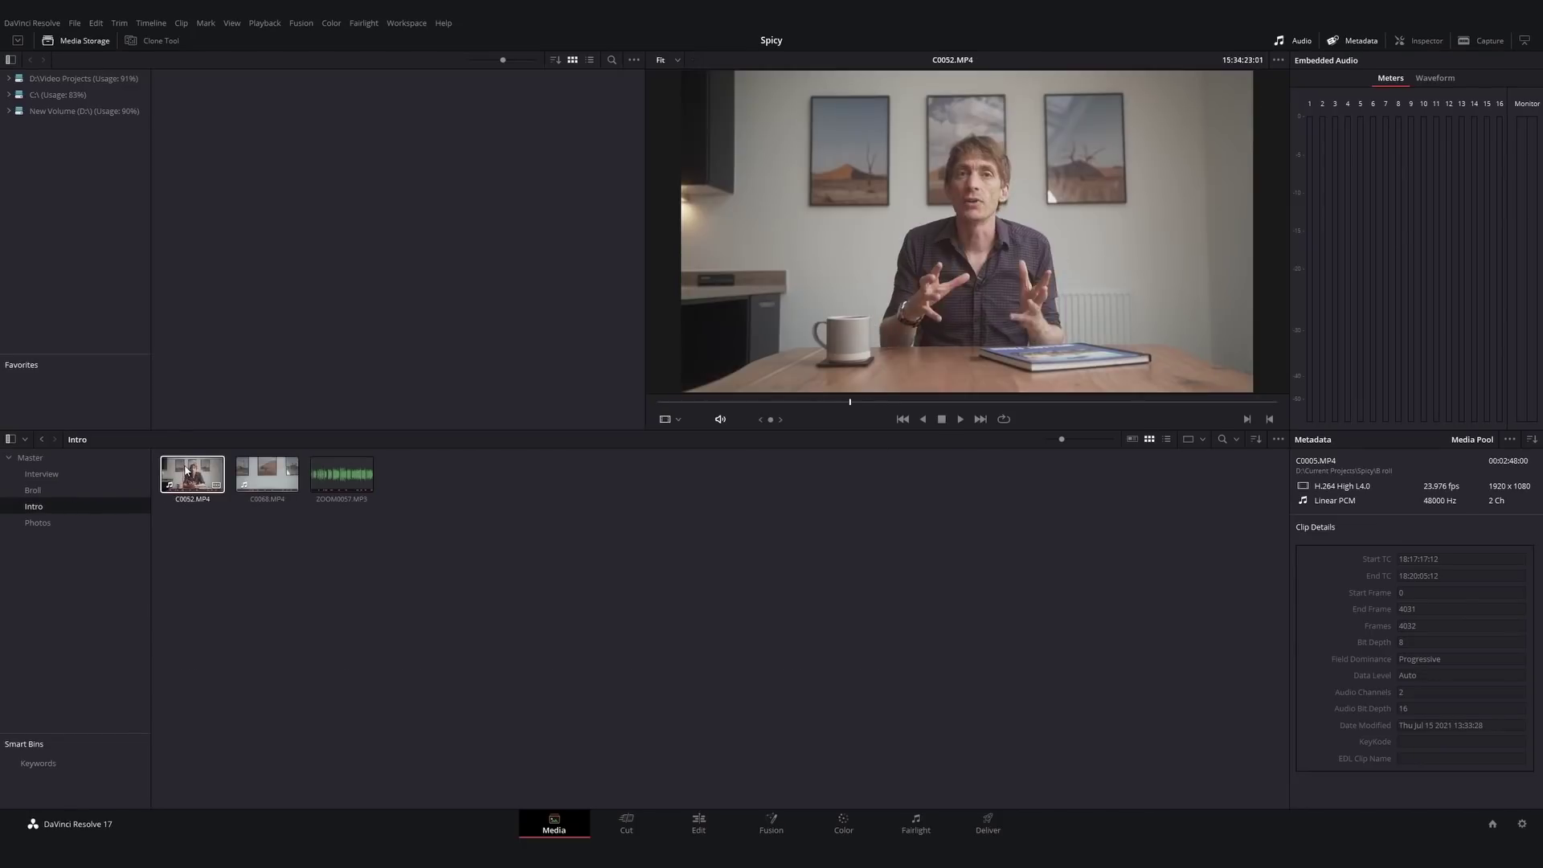
click(338, 486)
click(48, 522)
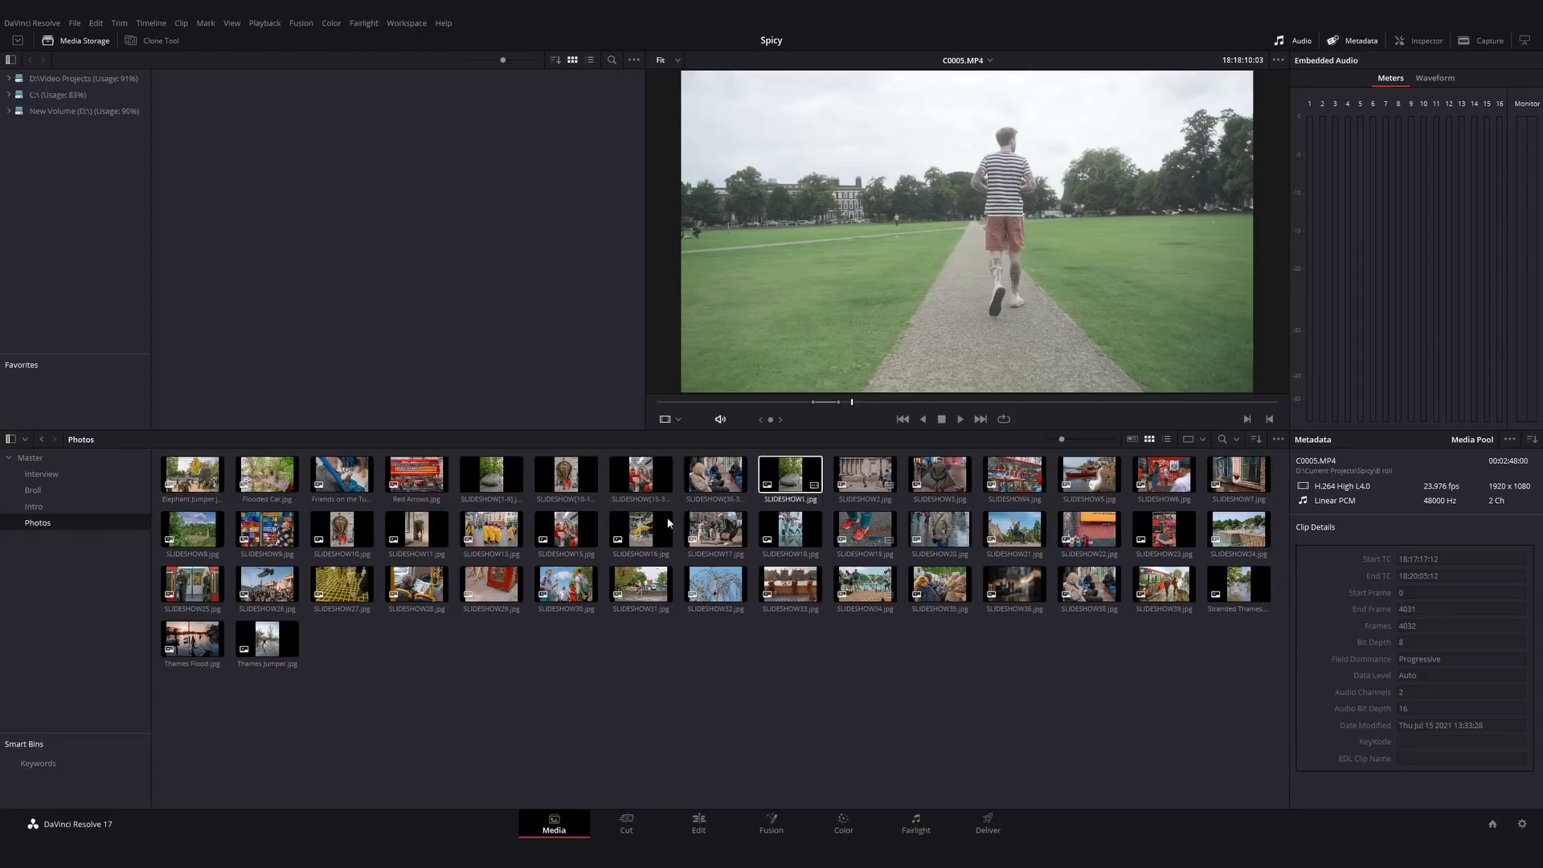
- Create a new bin named Audio under Master and open it
click(40, 458)
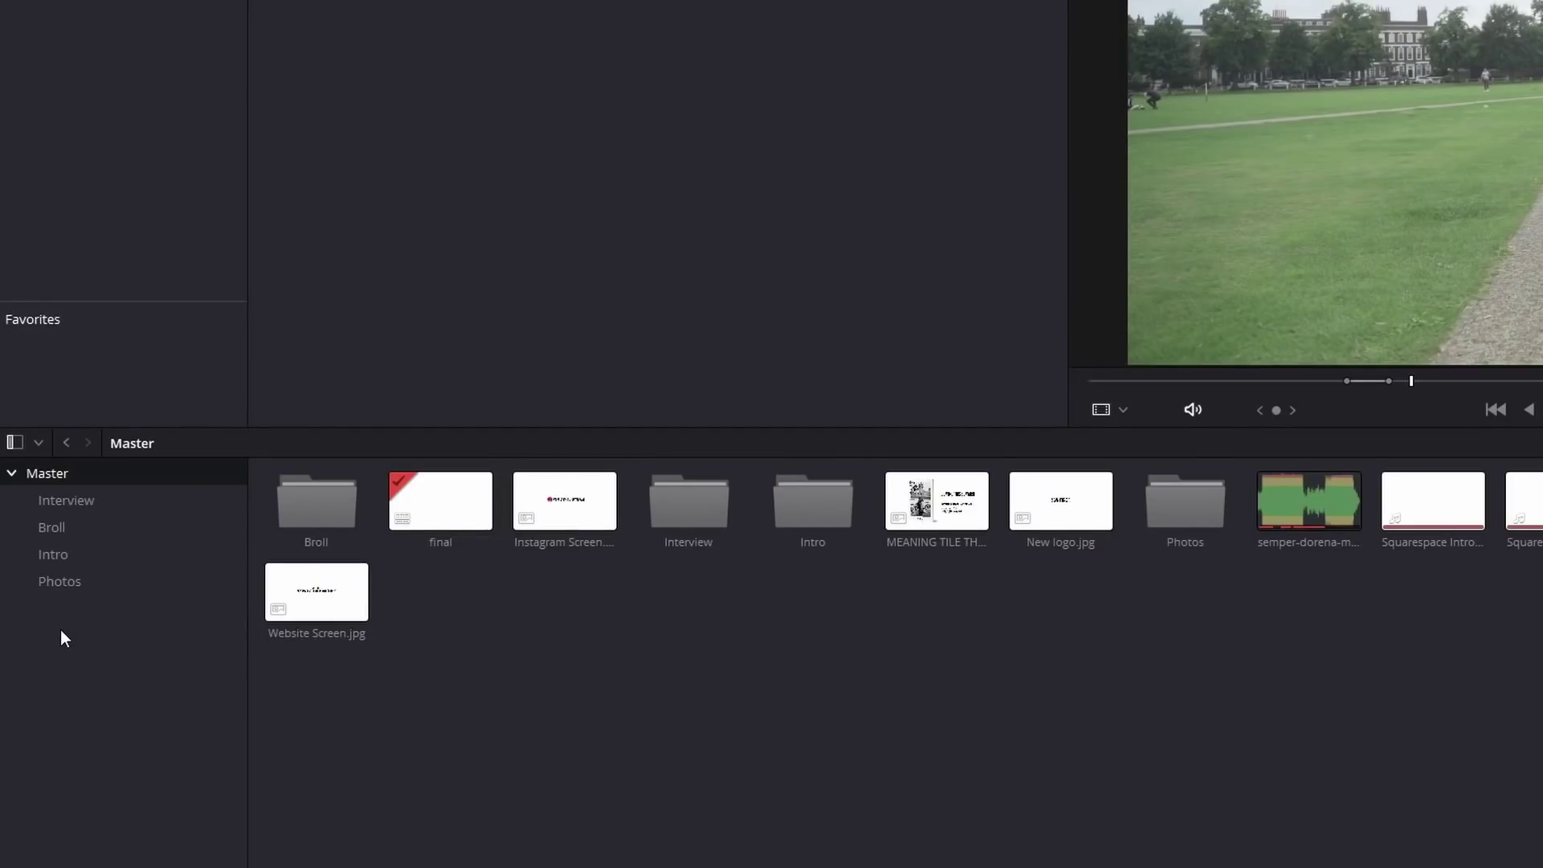
right_click(61, 631)
click(75, 640)
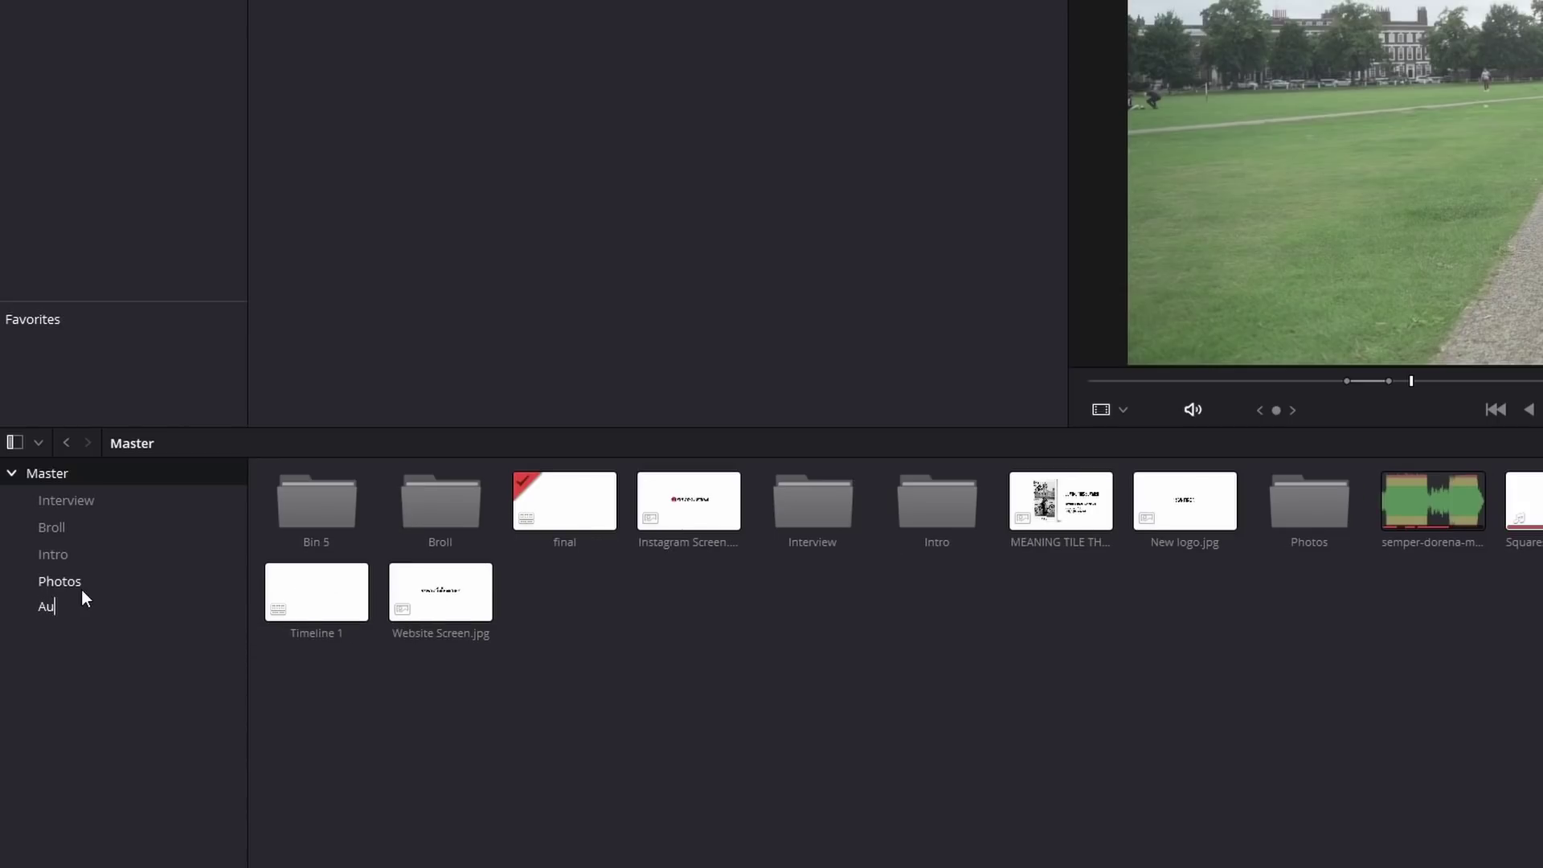
click(103, 712)
click(65, 609)
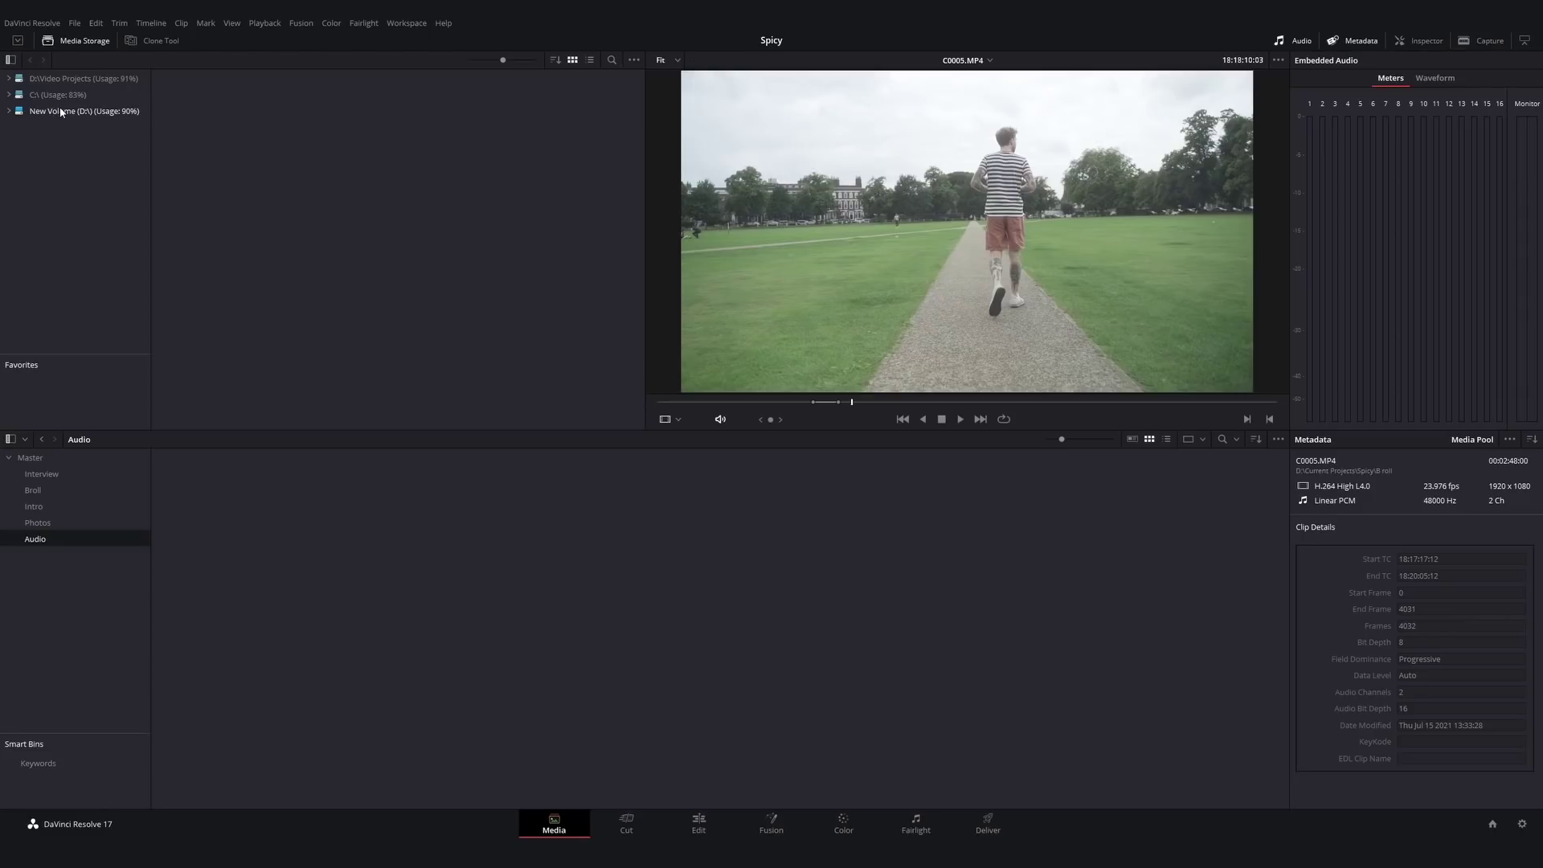
- Browse the D: drive to Current Projects > Spicy and add semper-dorena-musicbed-licensed.wav to the Audio bin
click(61, 112)
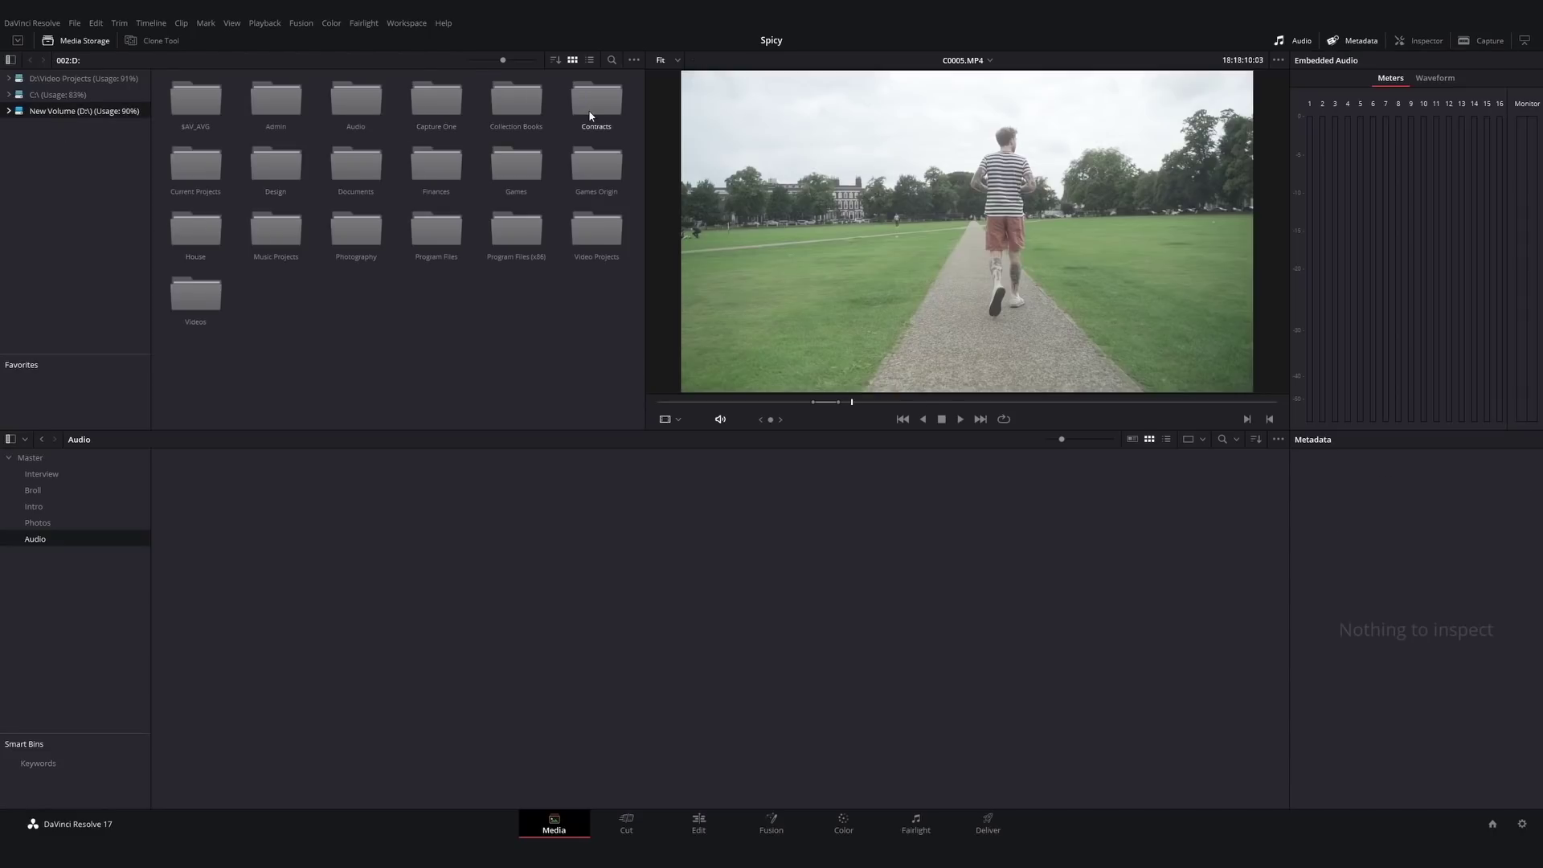
double_click(211, 166)
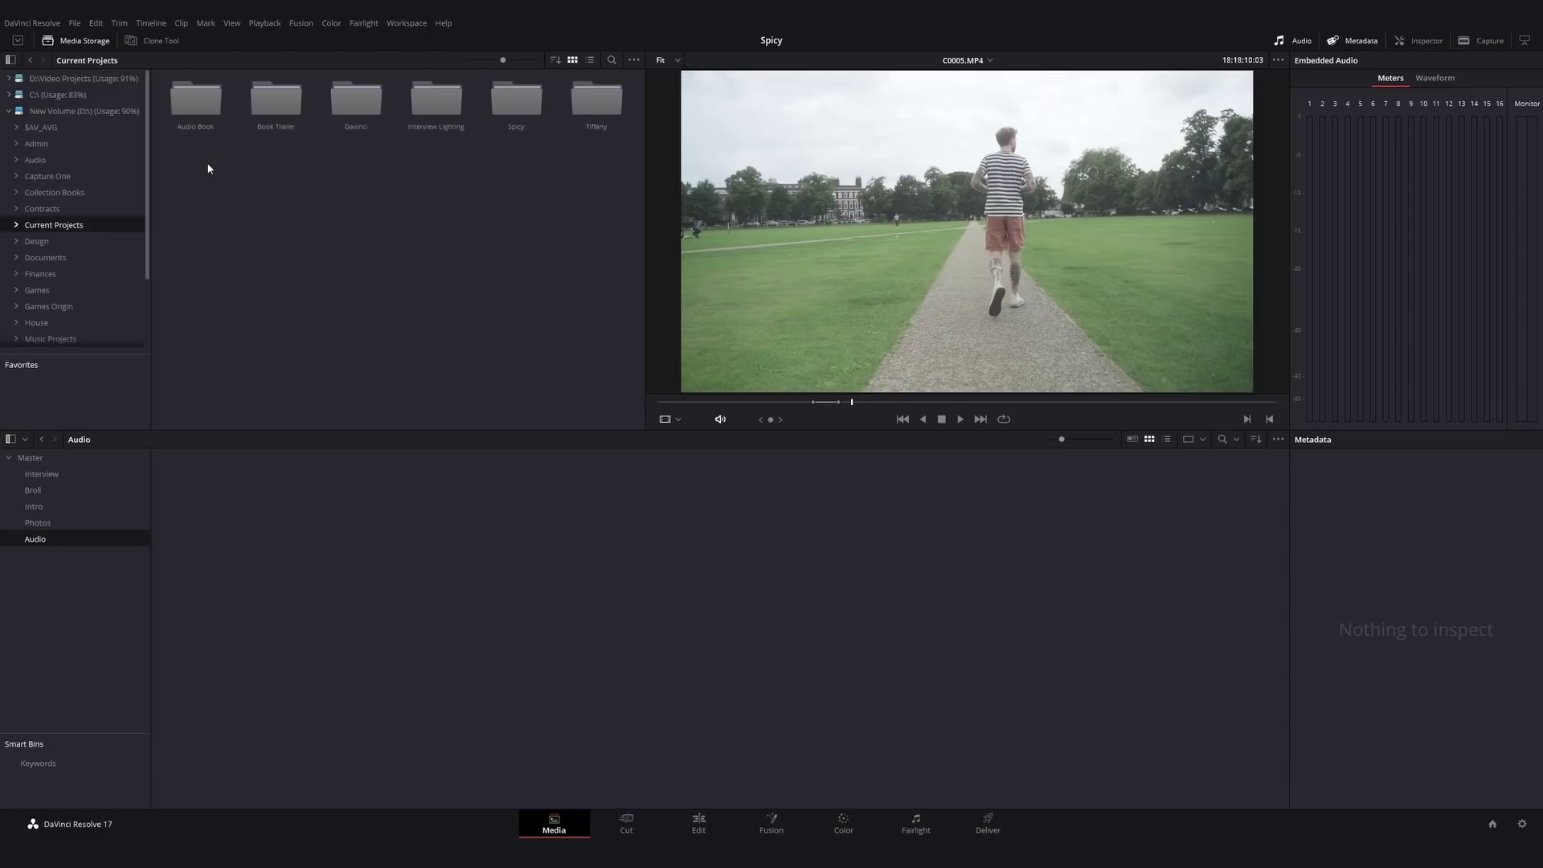
double_click(523, 95)
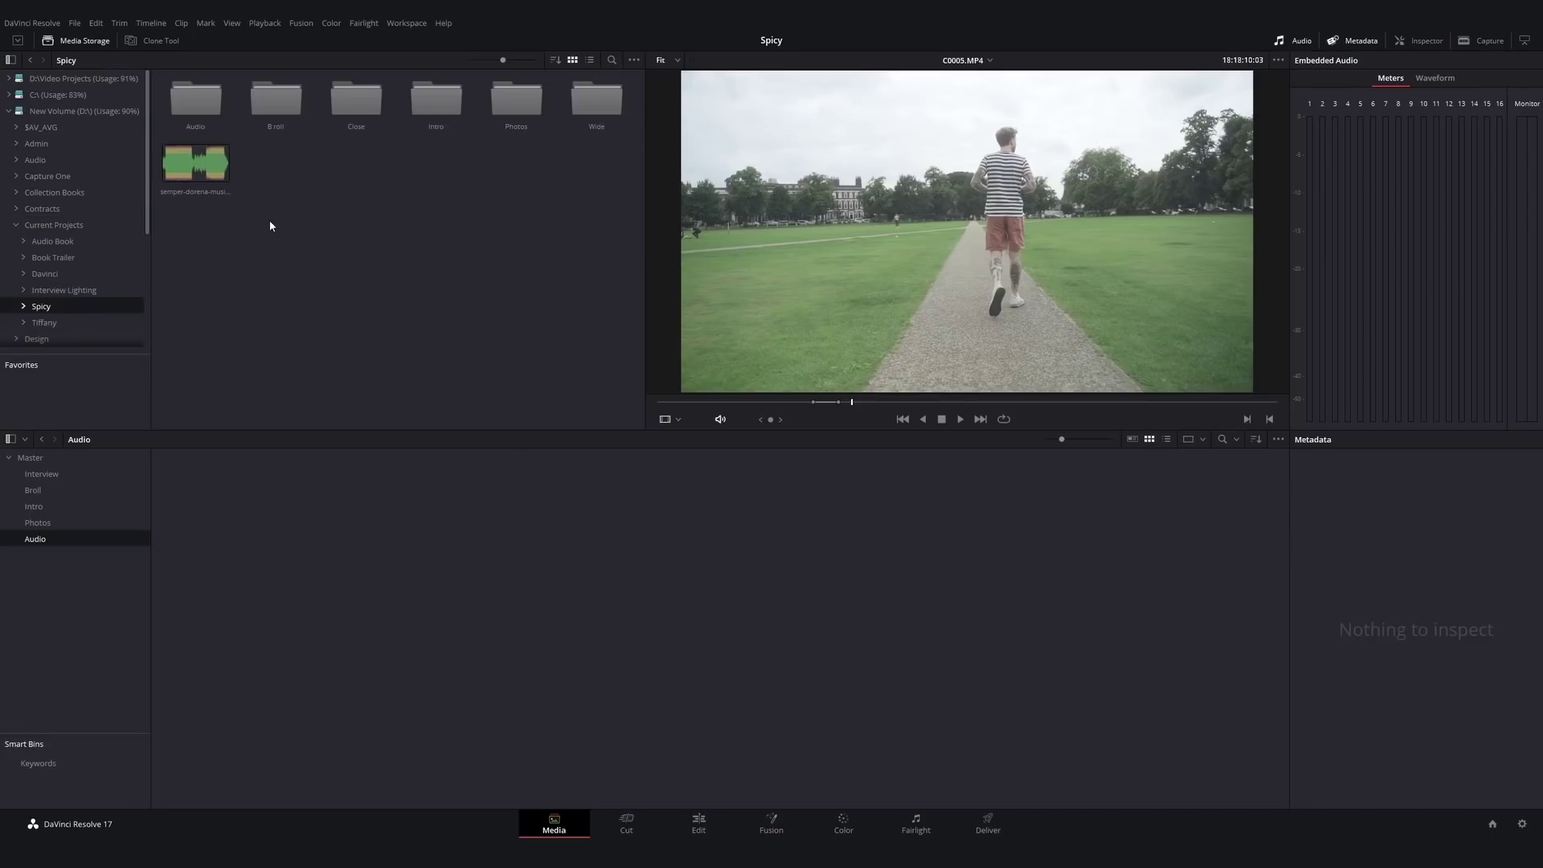
double_click(172, 158)
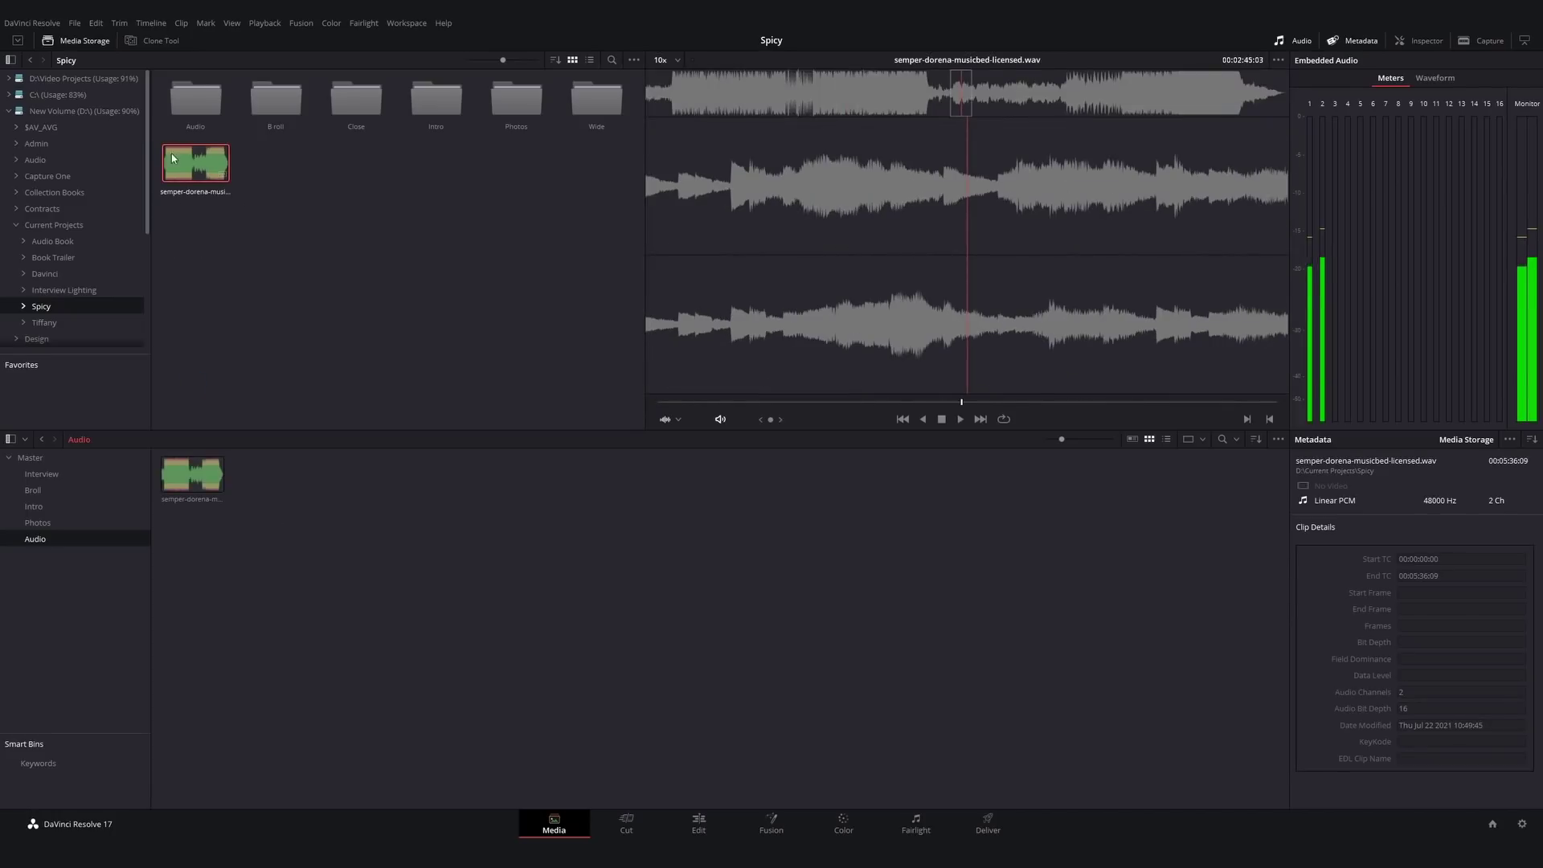
- Add ZOOM0053.MP3 from the Spicy project's Audio folder to the Audio bin and check the bin's contents
double_click(195, 98)
click(209, 108)
drag(209, 108, 325, 482)
click(38, 523)
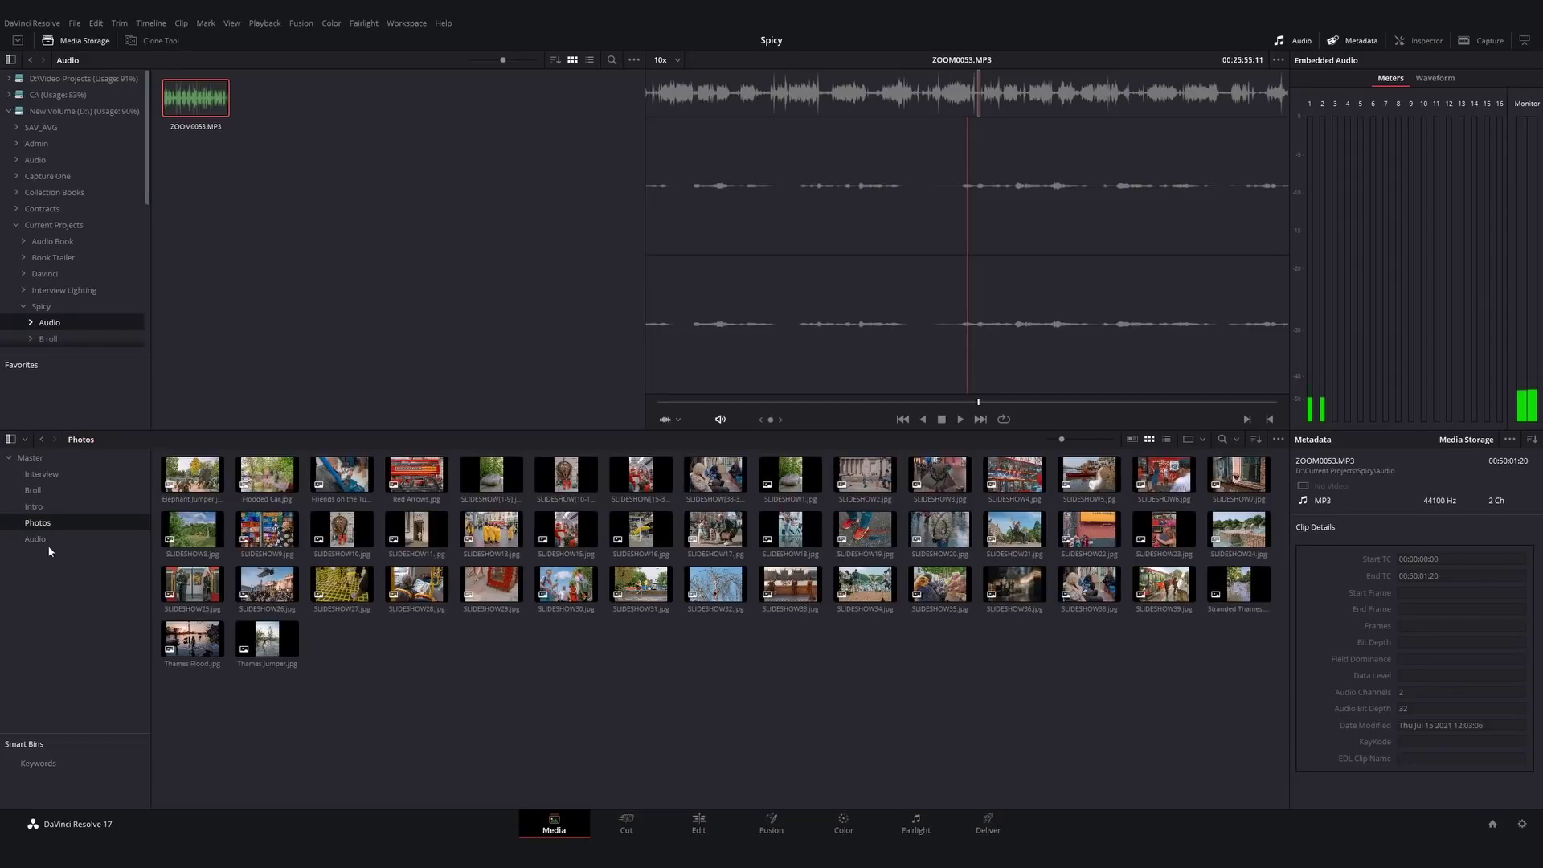
click(48, 539)
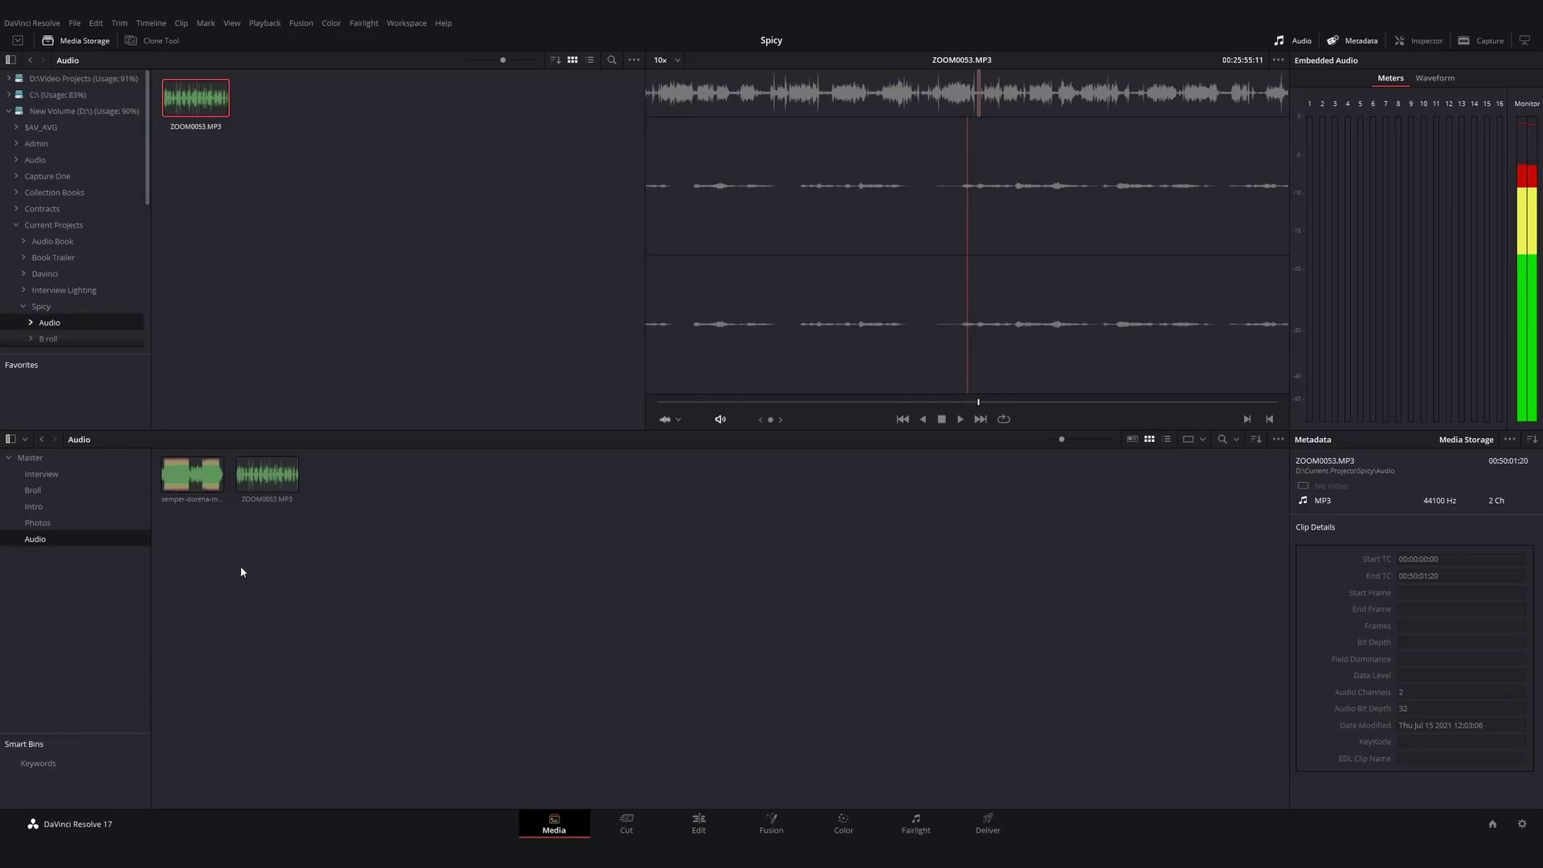
- Review the contents of the Interview, Broll and Photos bins
click(71, 476)
click(51, 496)
click(46, 524)
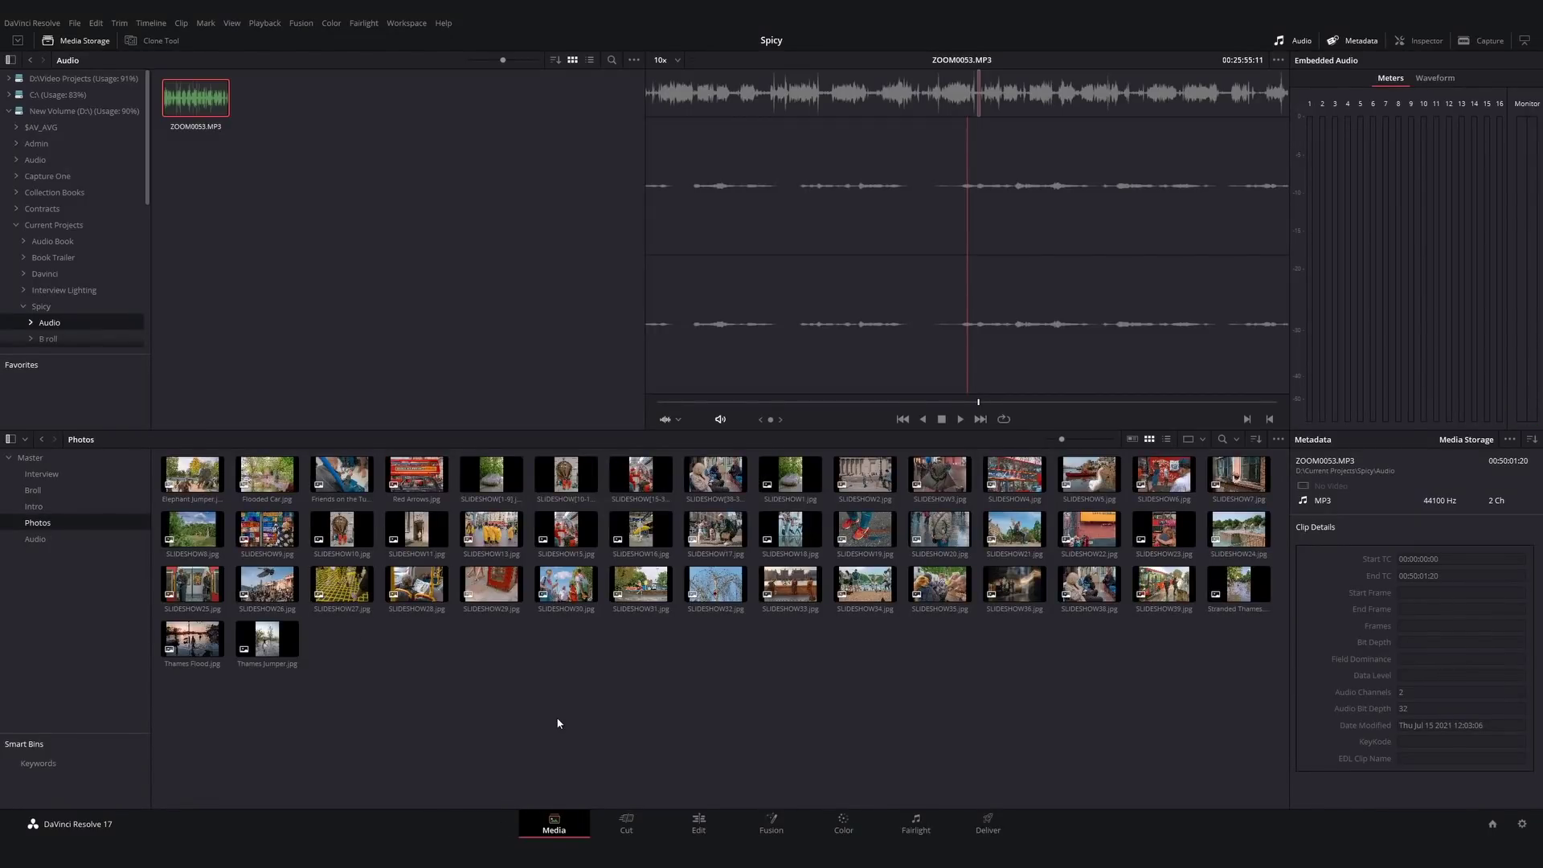
- View the project on the Cut page, switch to the Edit page and open the Interview bin
click(626, 831)
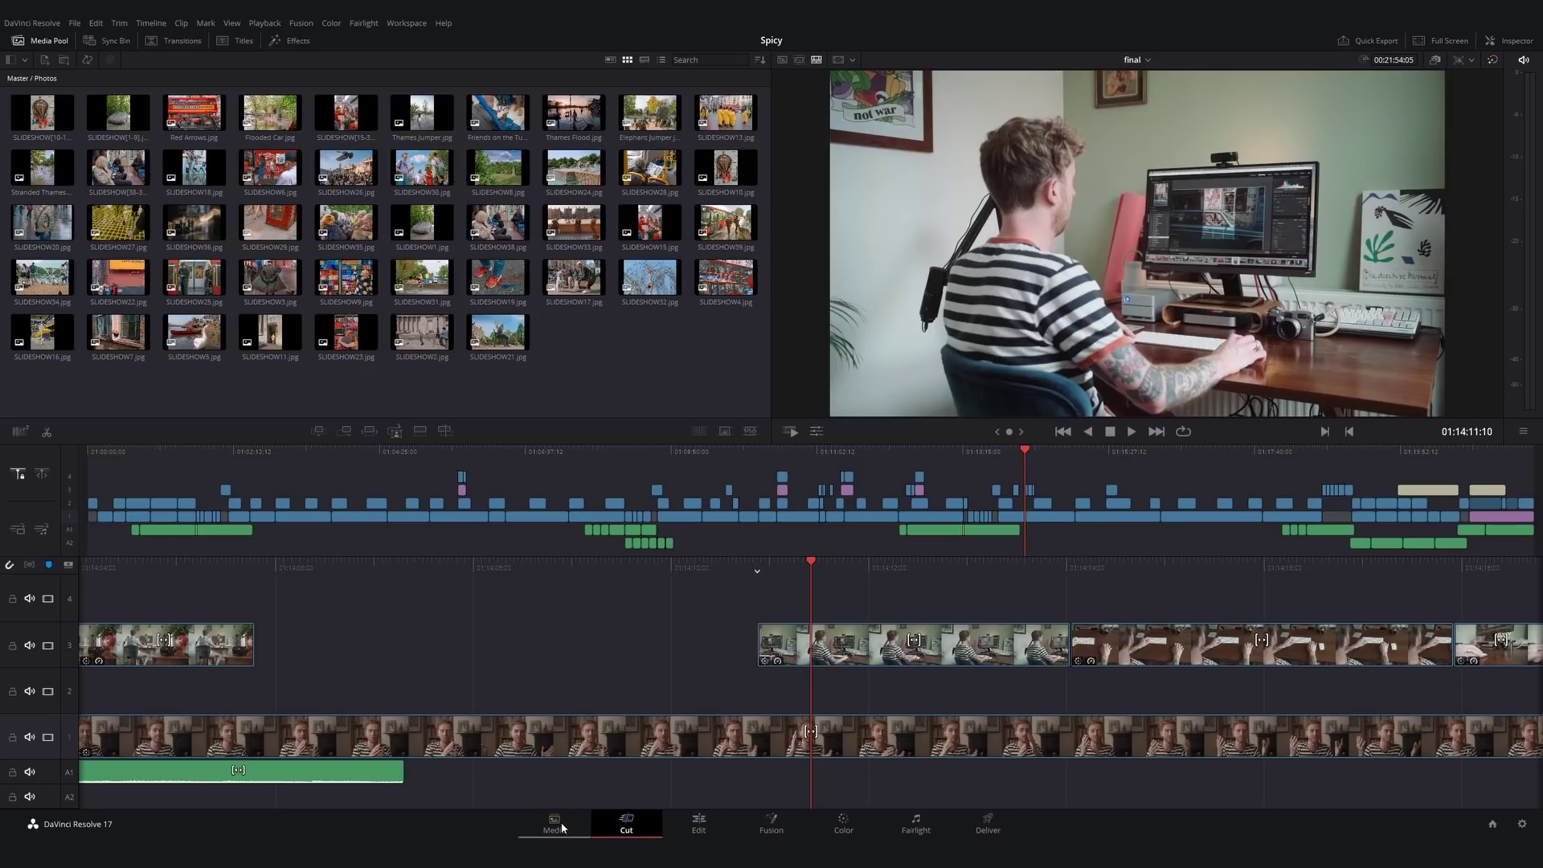
click(676, 820)
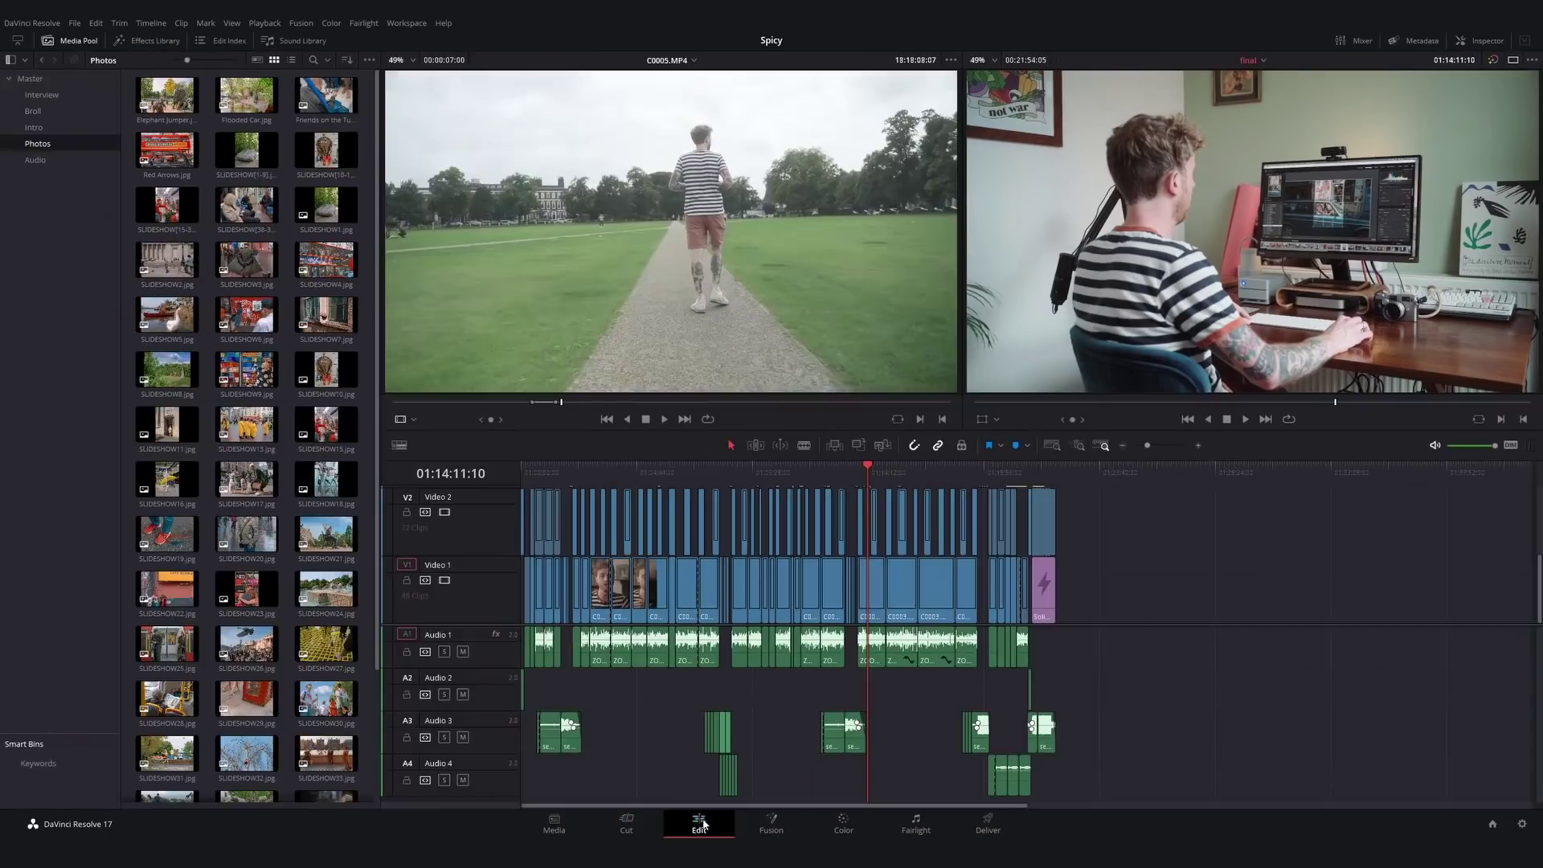
click(42, 95)
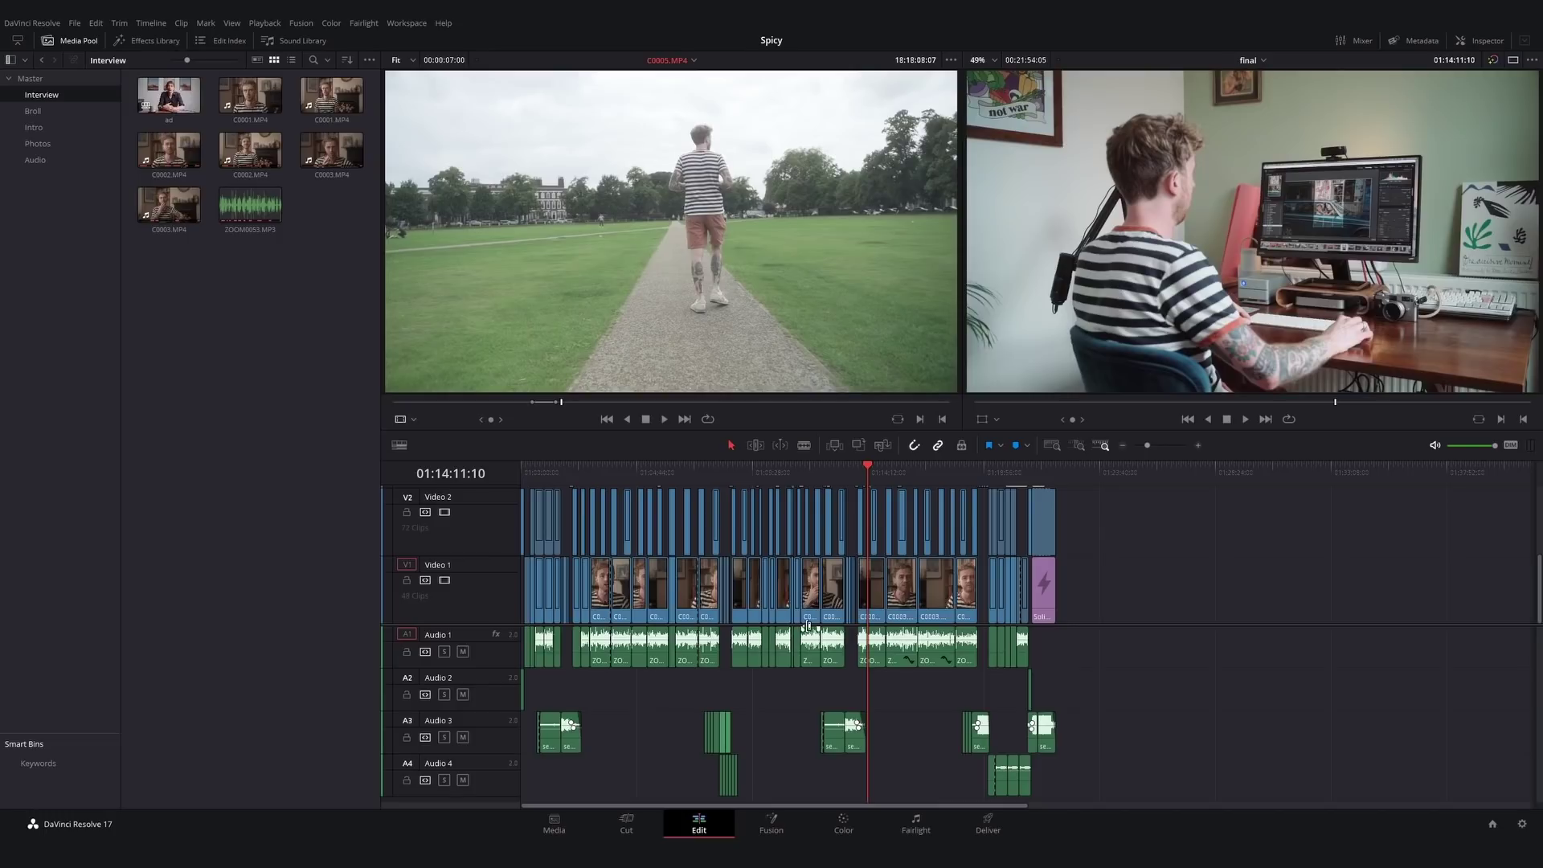
- Examine the clip arrangement in the edited timeline and locate the final timeline in the Master bin
scroll(652, 598, up, 5)
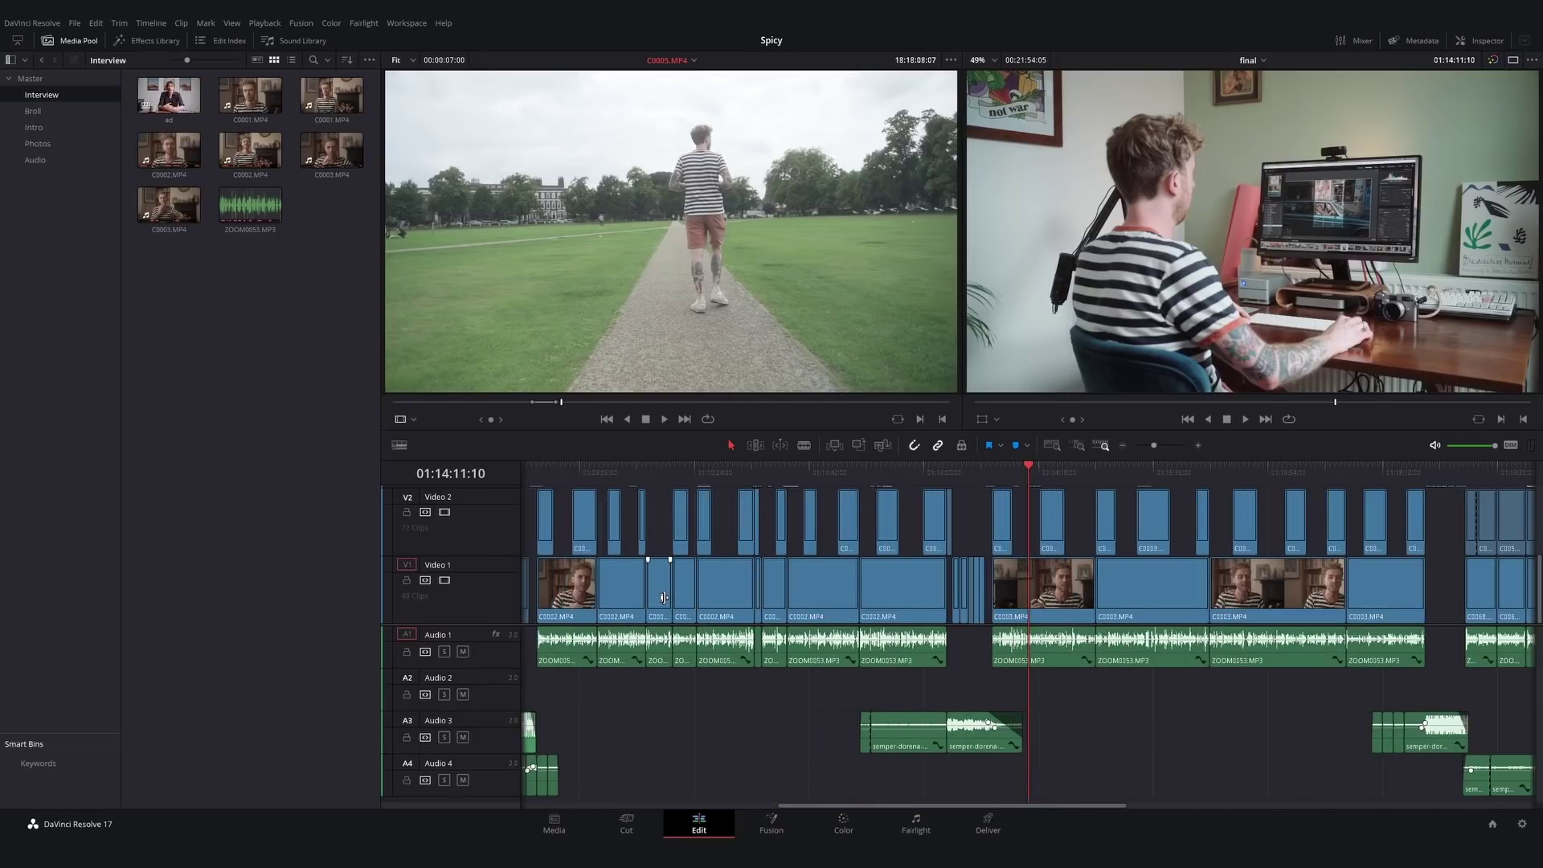
scroll(665, 597, down, 6)
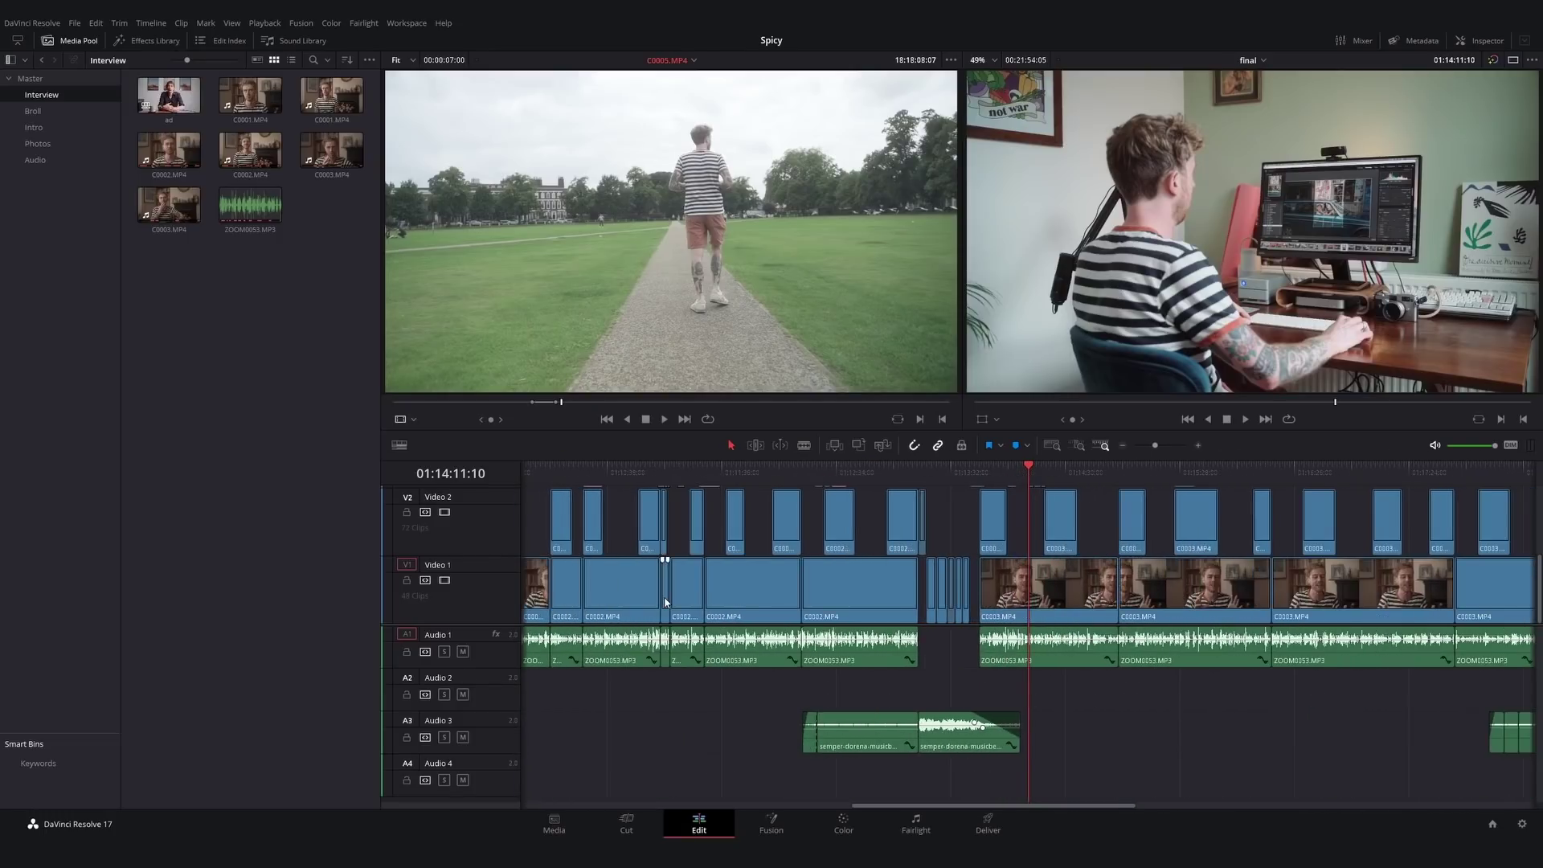
drag(812, 806, 747, 805)
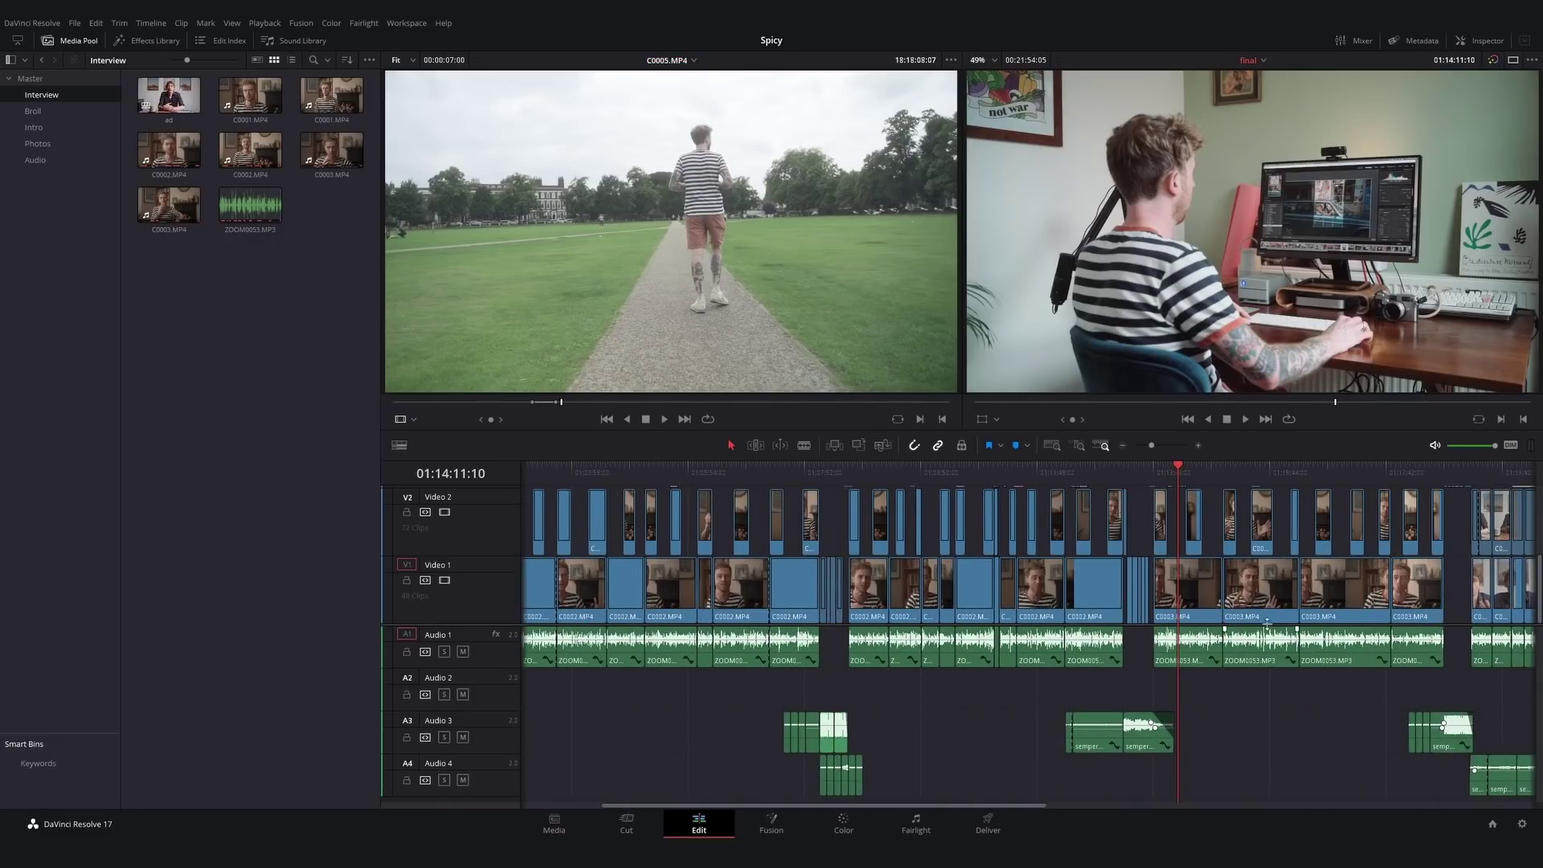
click(30, 78)
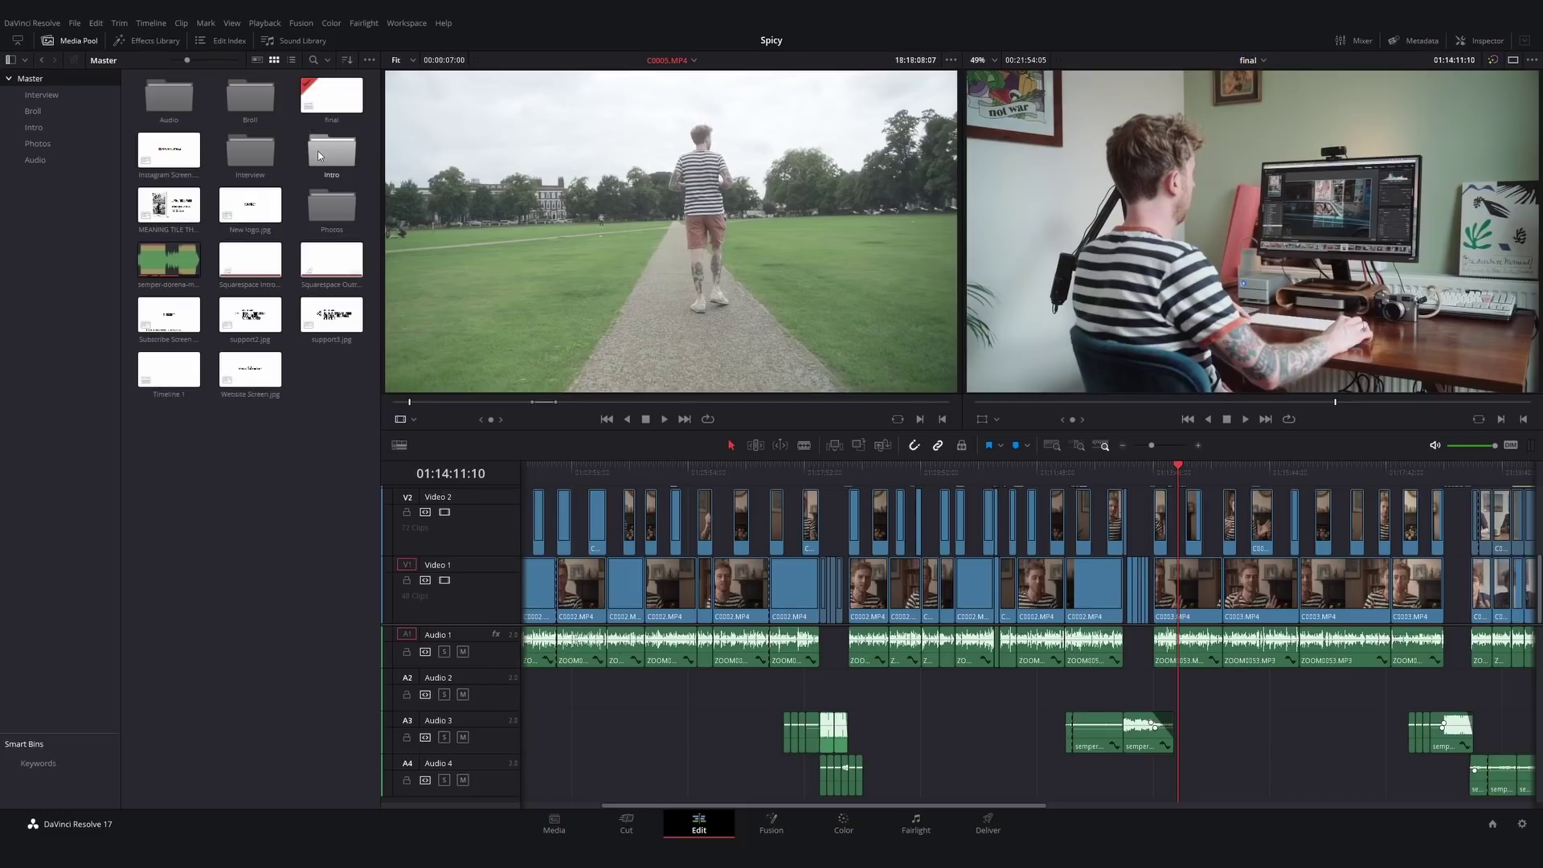
click(312, 90)
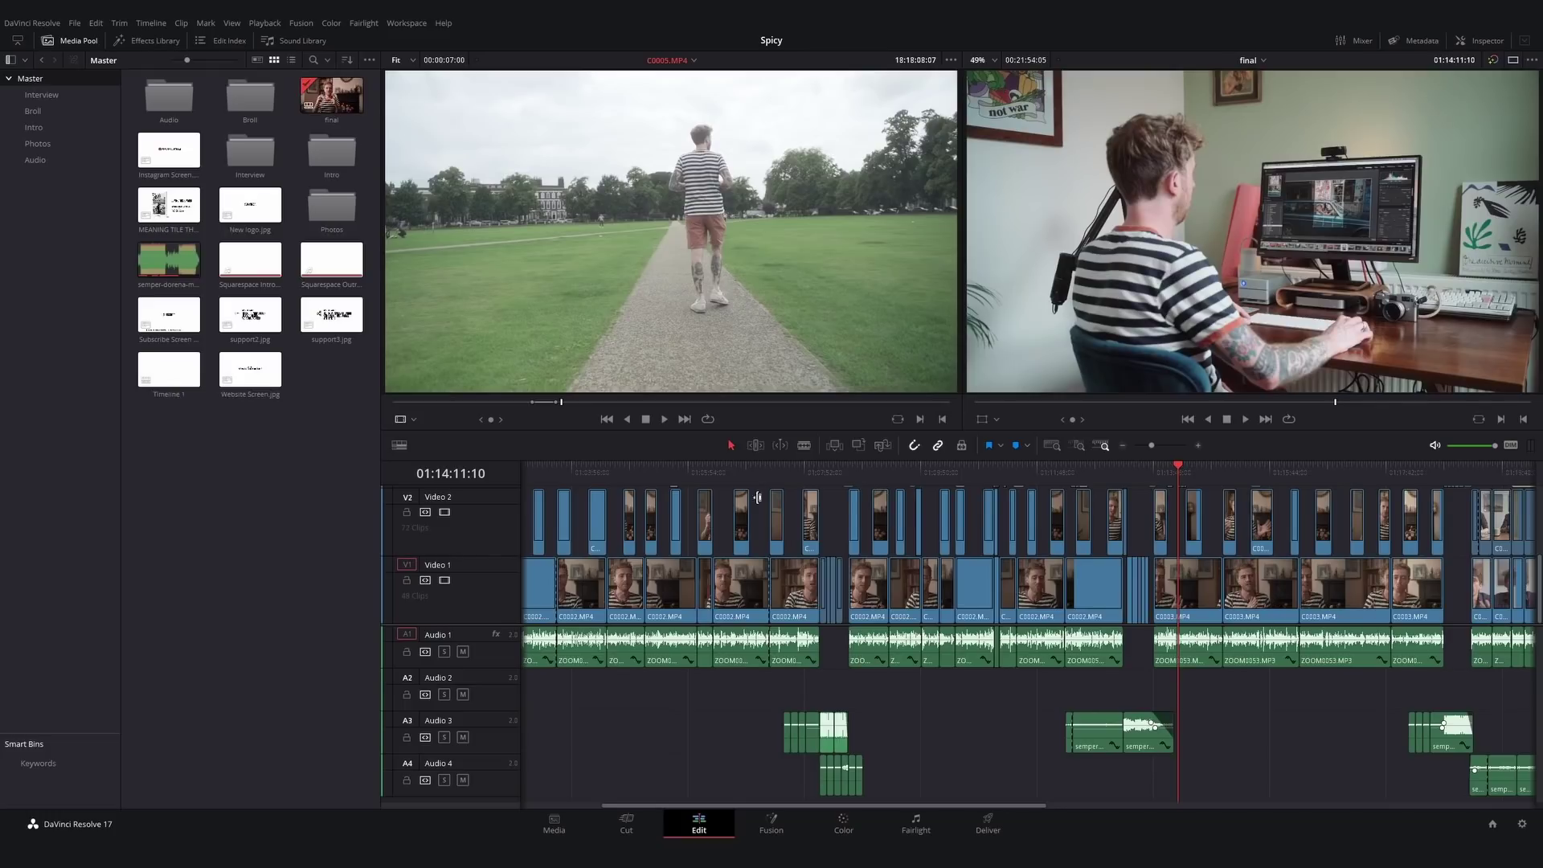
- Play back the final timeline from several points, including around 01:06:22, 01:06:41, 01:06:57, 01:08:14 and 01:19:30
click(714, 470)
key(space)
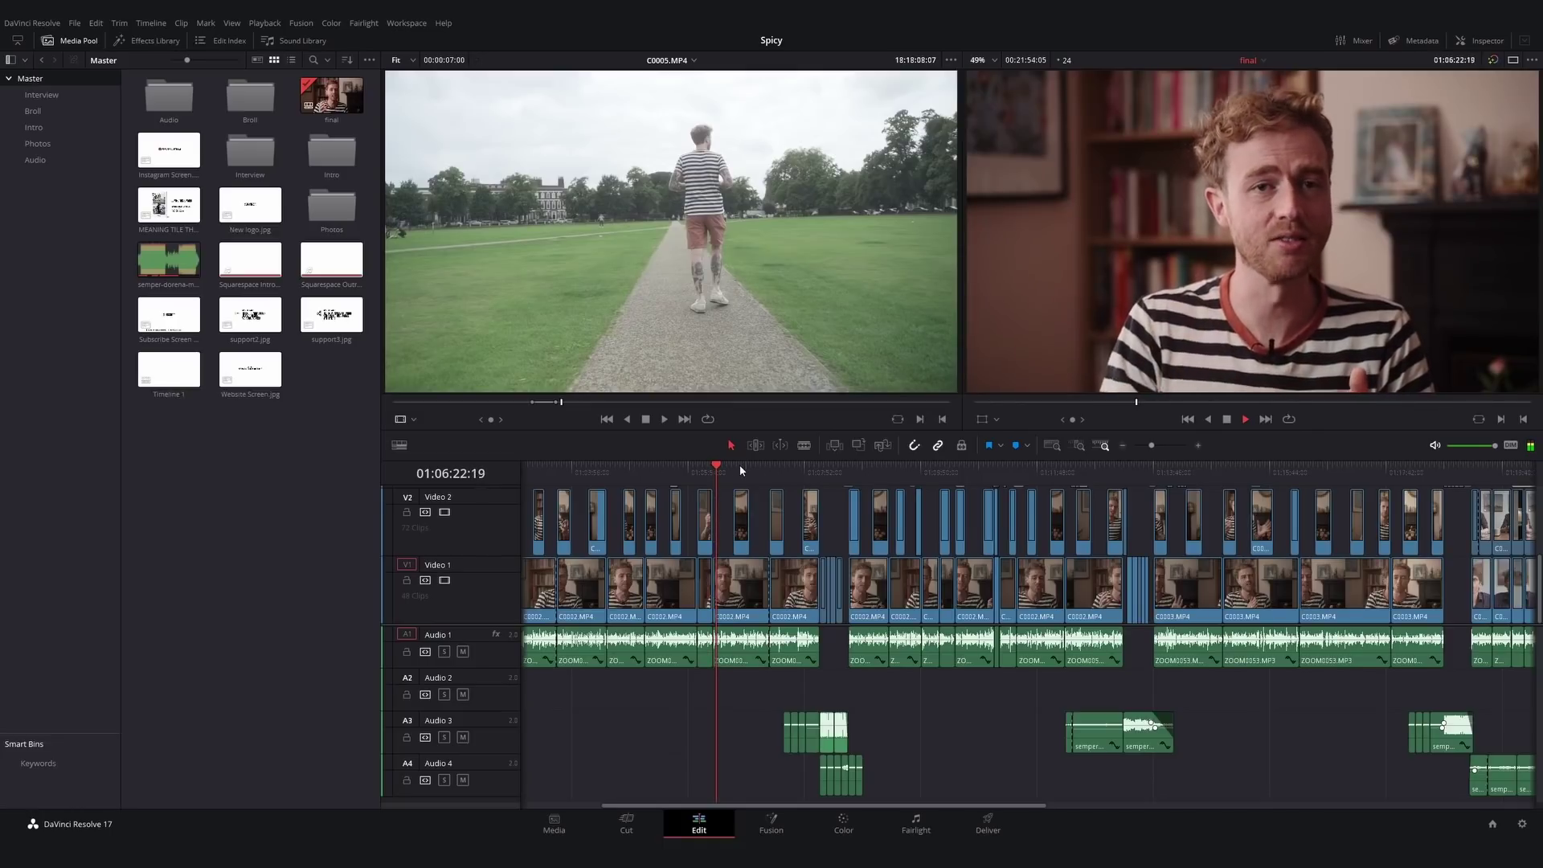
click(734, 467)
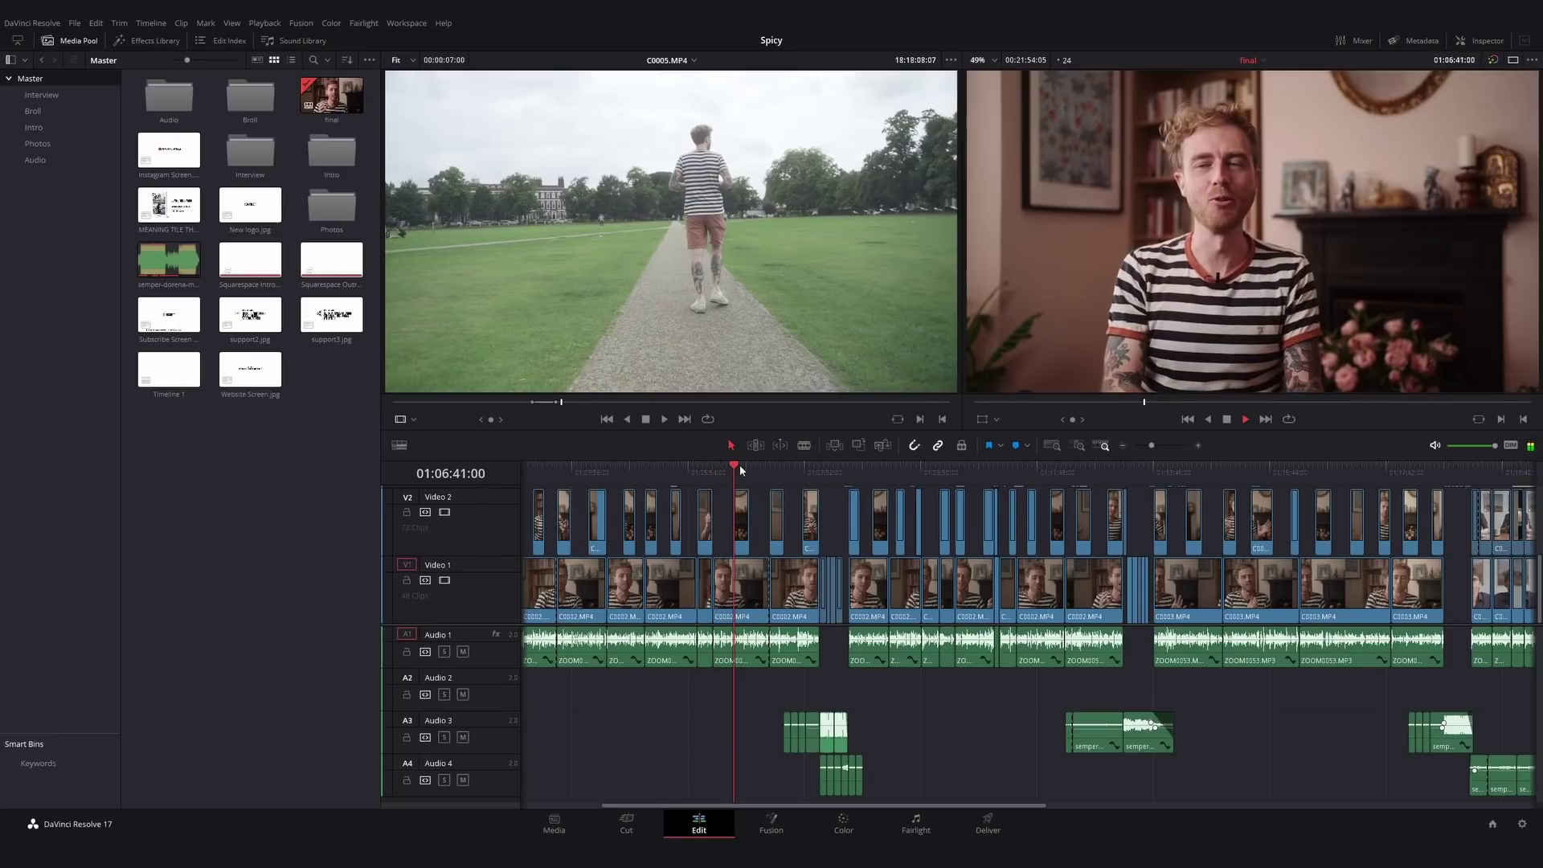
click(750, 468)
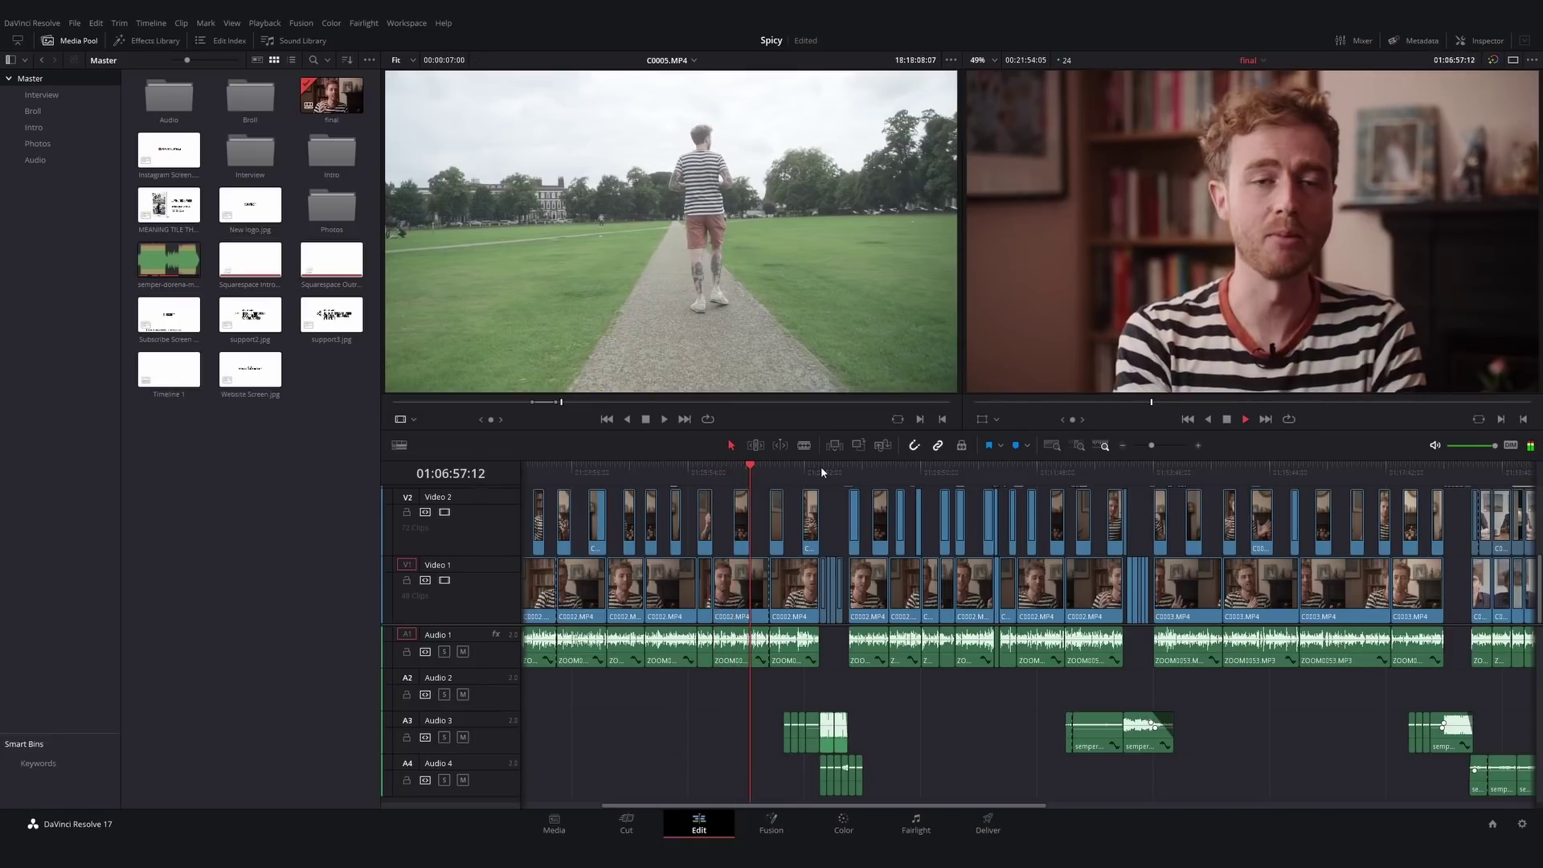
click(822, 468)
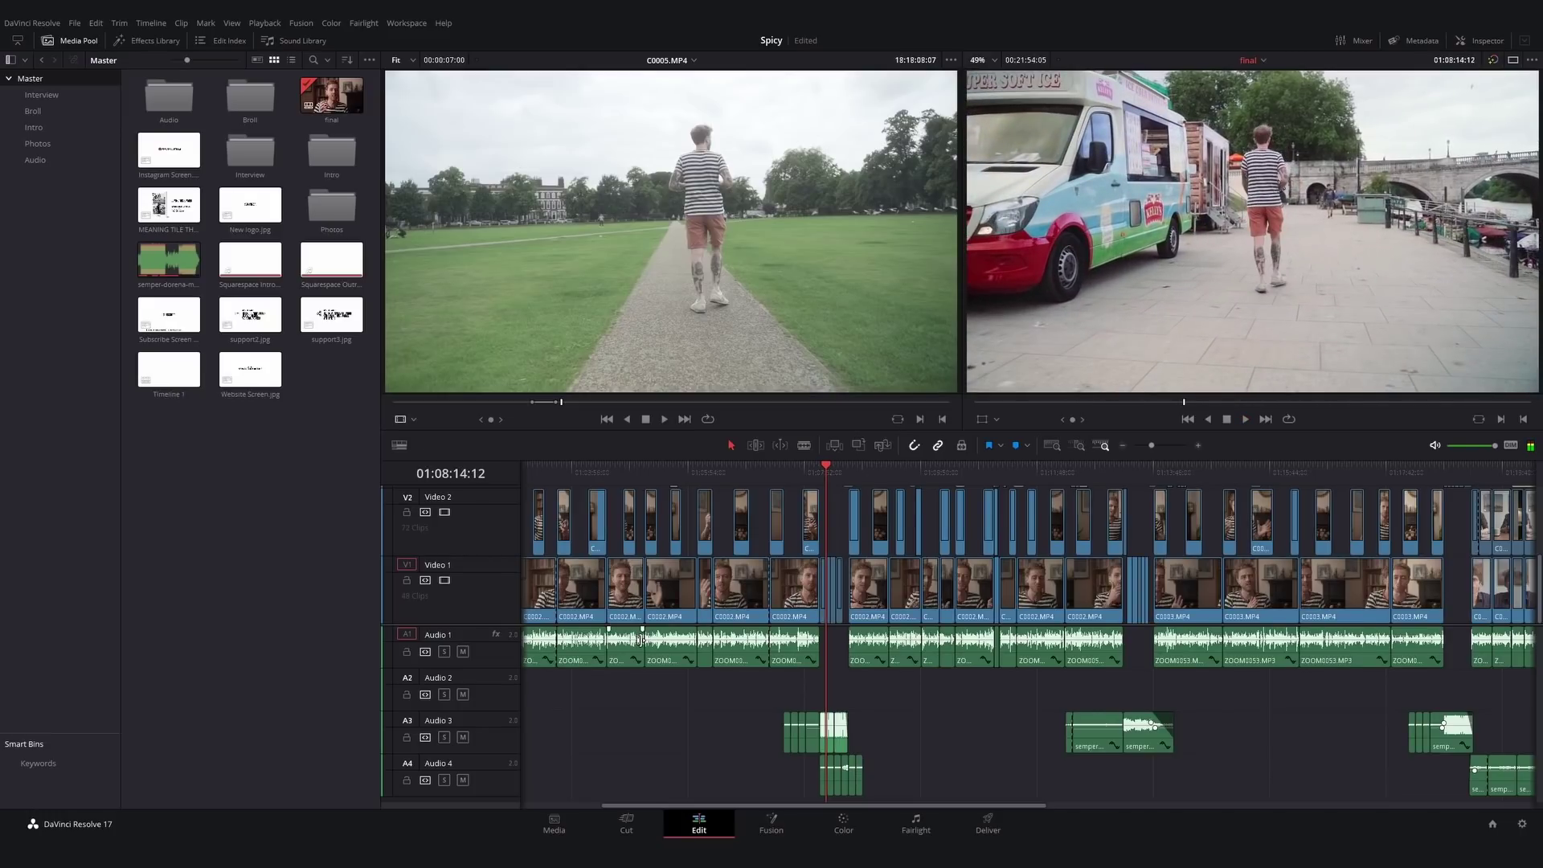
scroll(634, 626, down, 2)
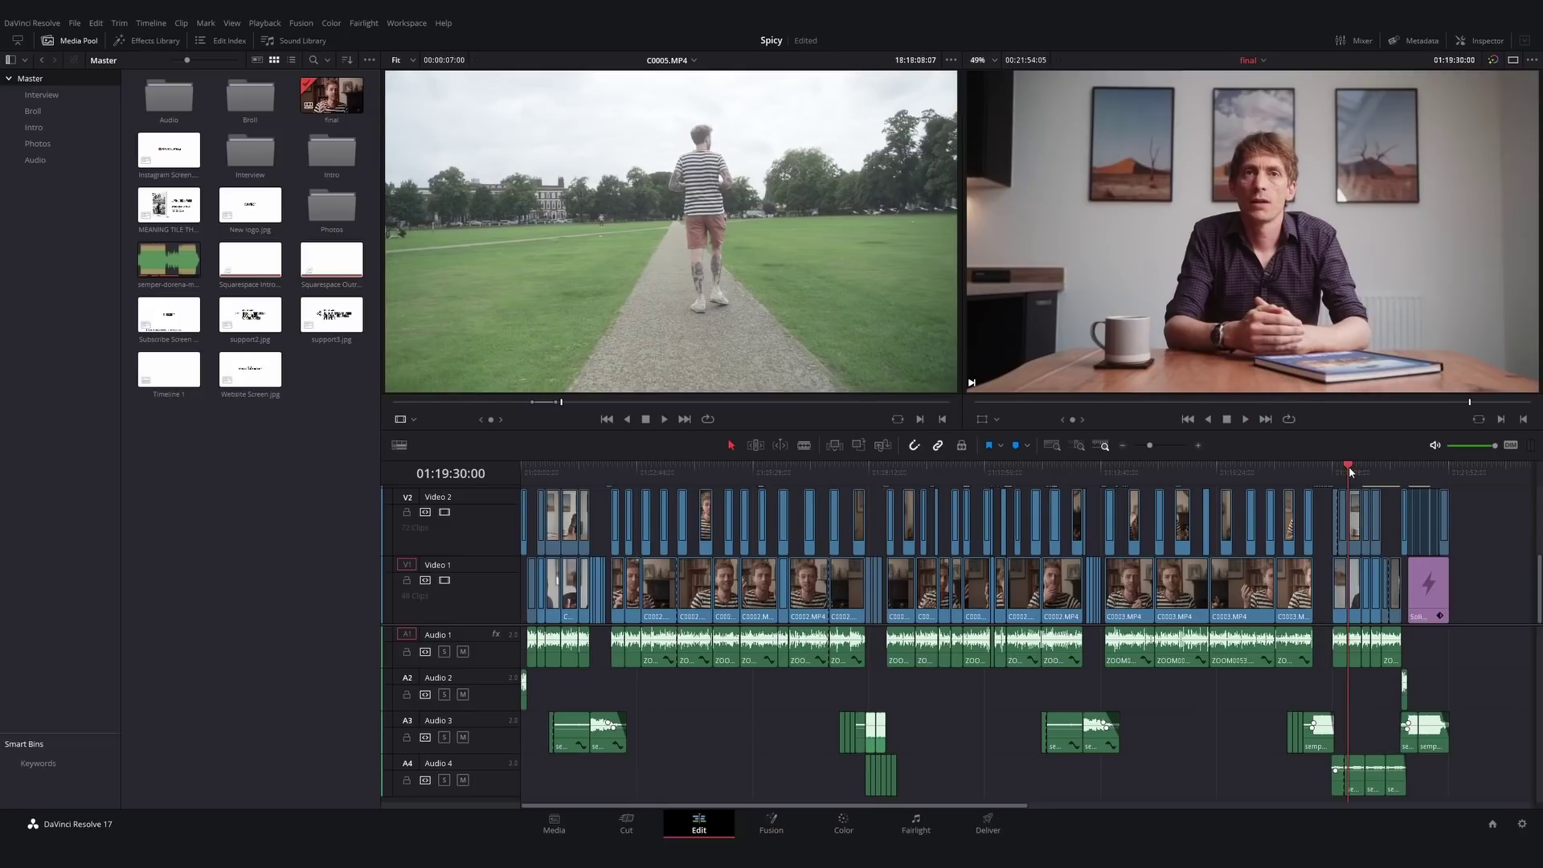
key(space)
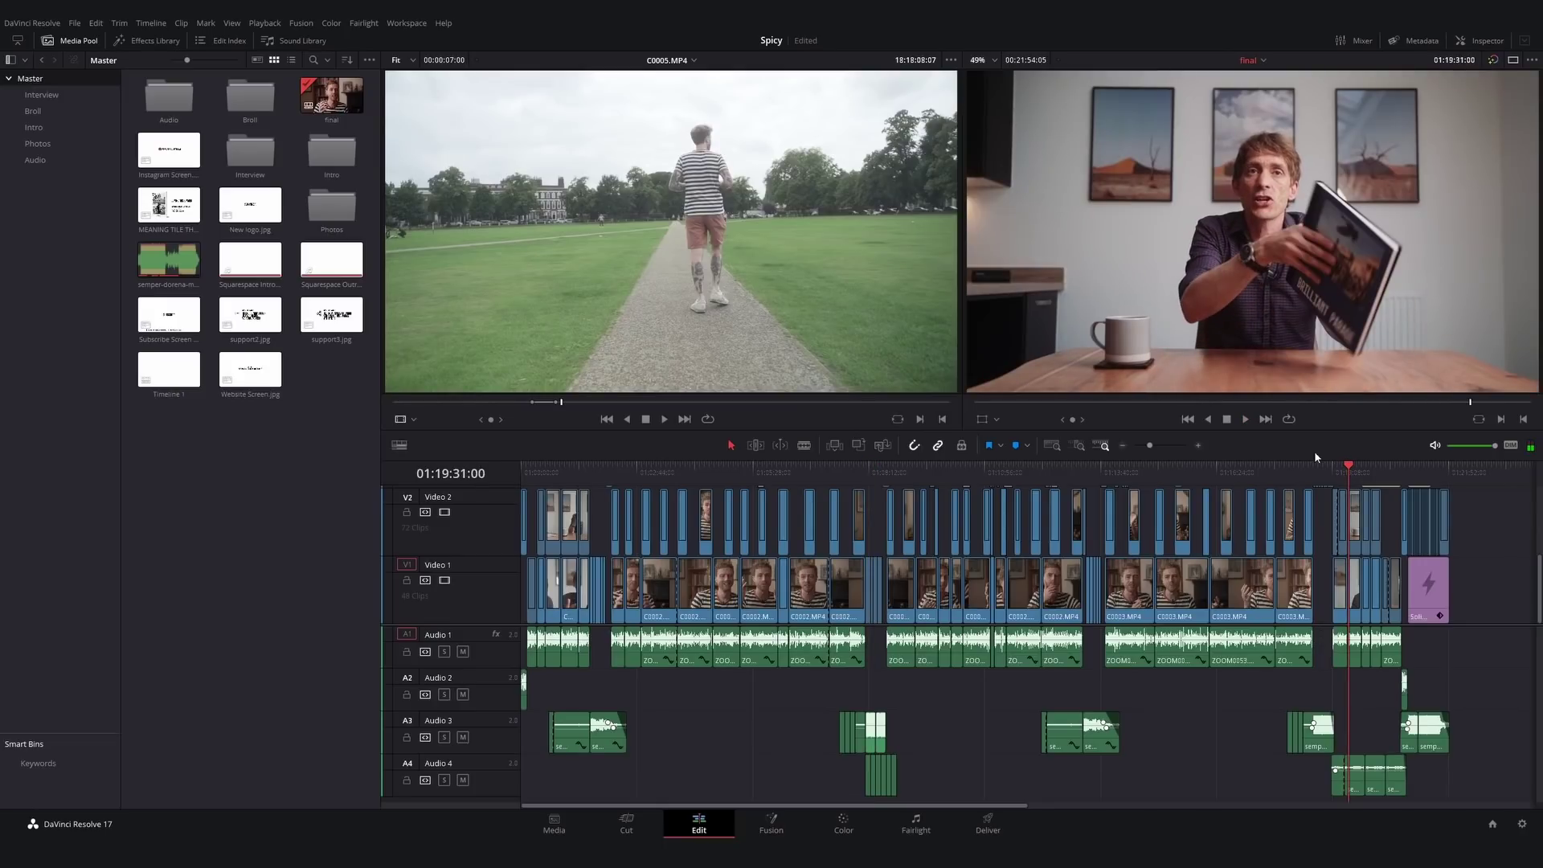
- Play back the end section of the final timeline from around 01:21:14
click(1420, 473)
key(space)
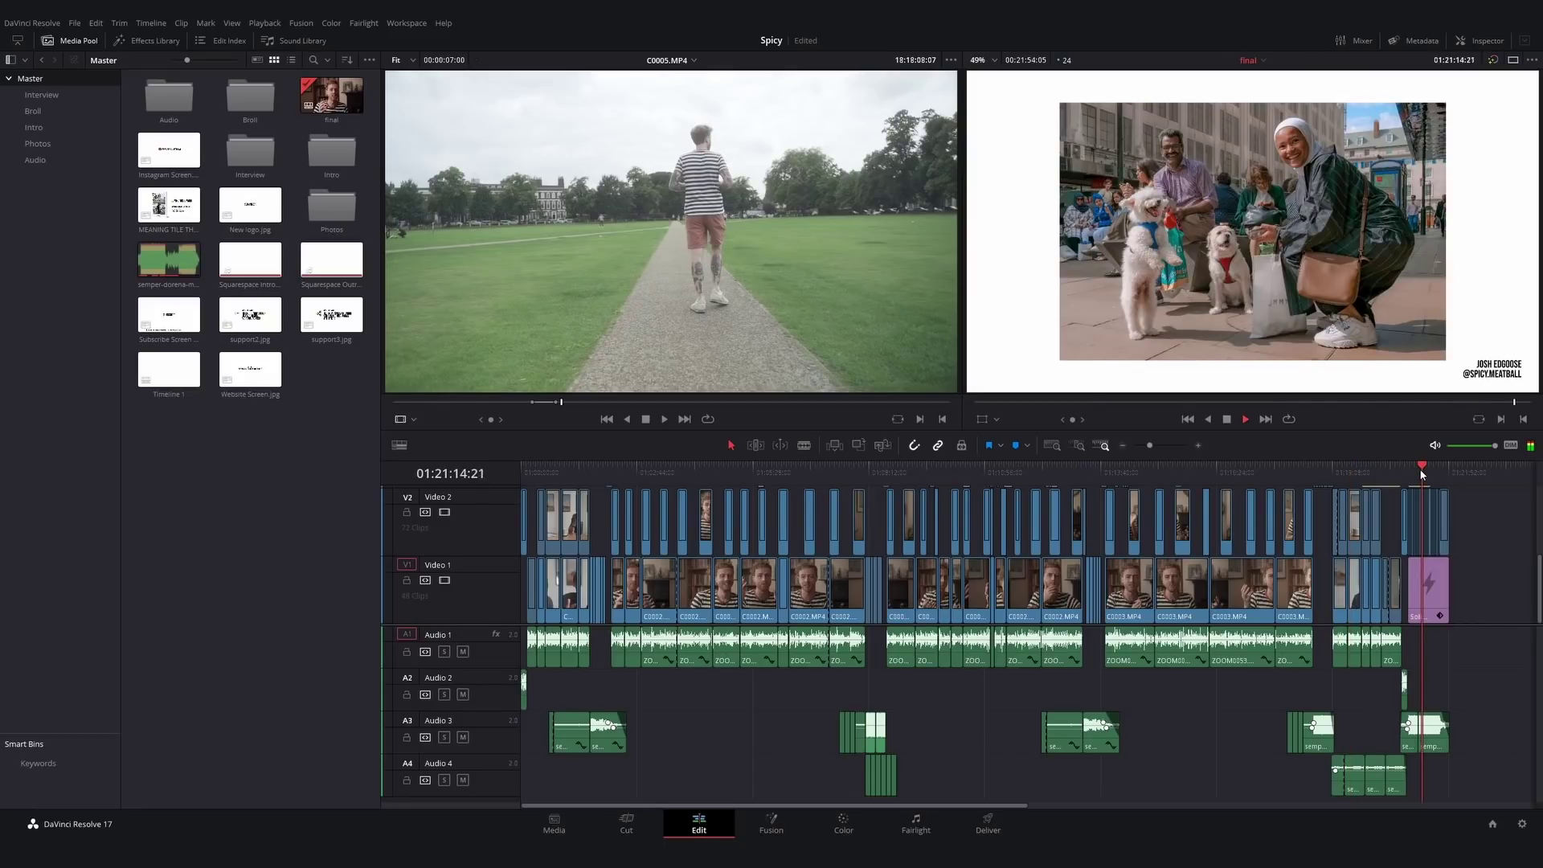
key(space)
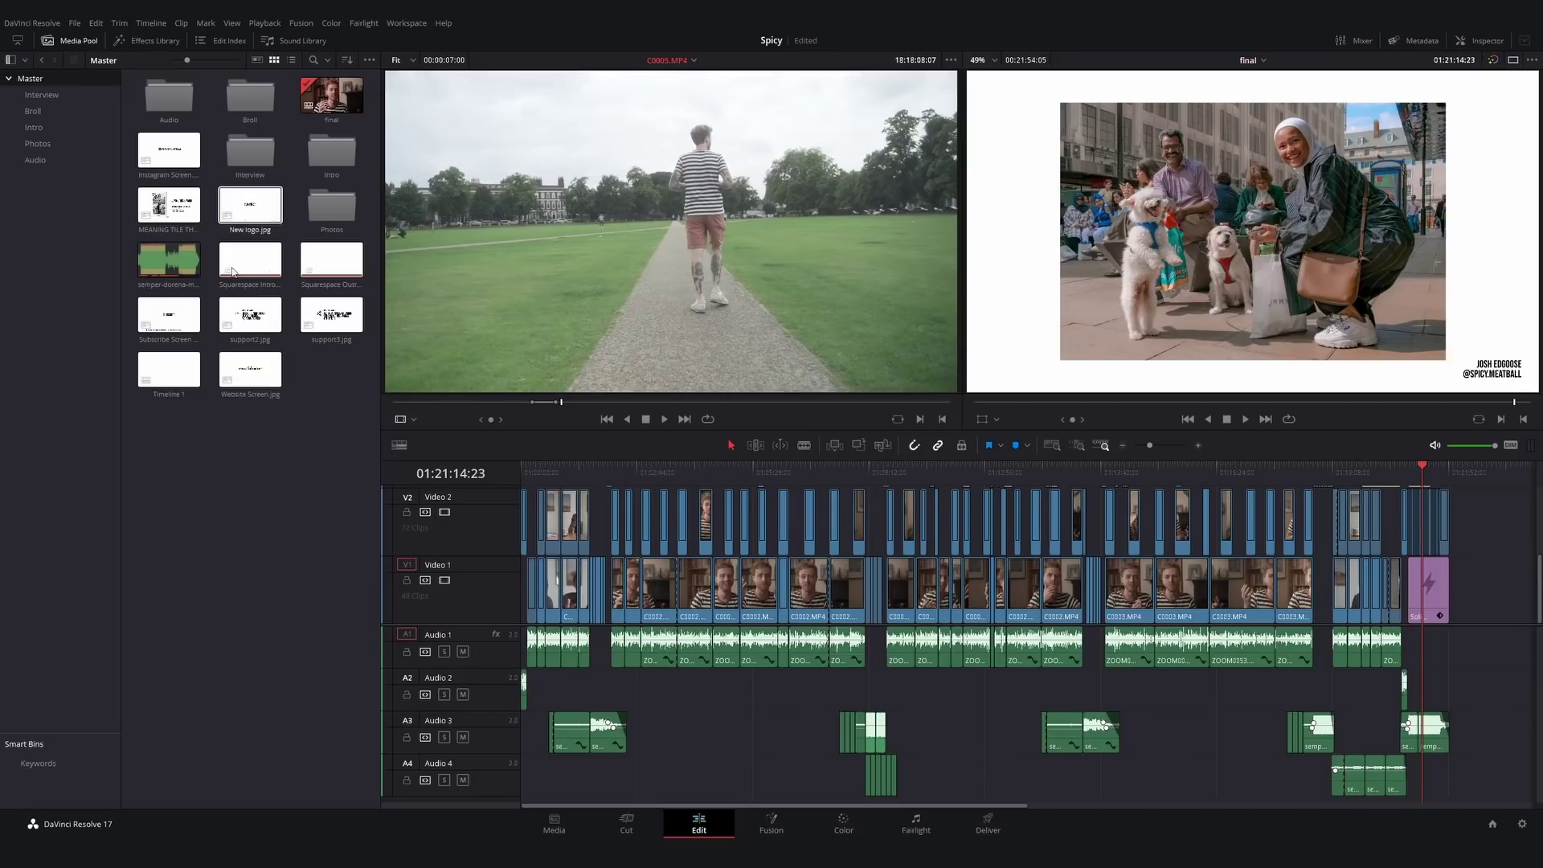
- Create a new empty timeline named Test in the Master bin, using the project settings
click(242, 548)
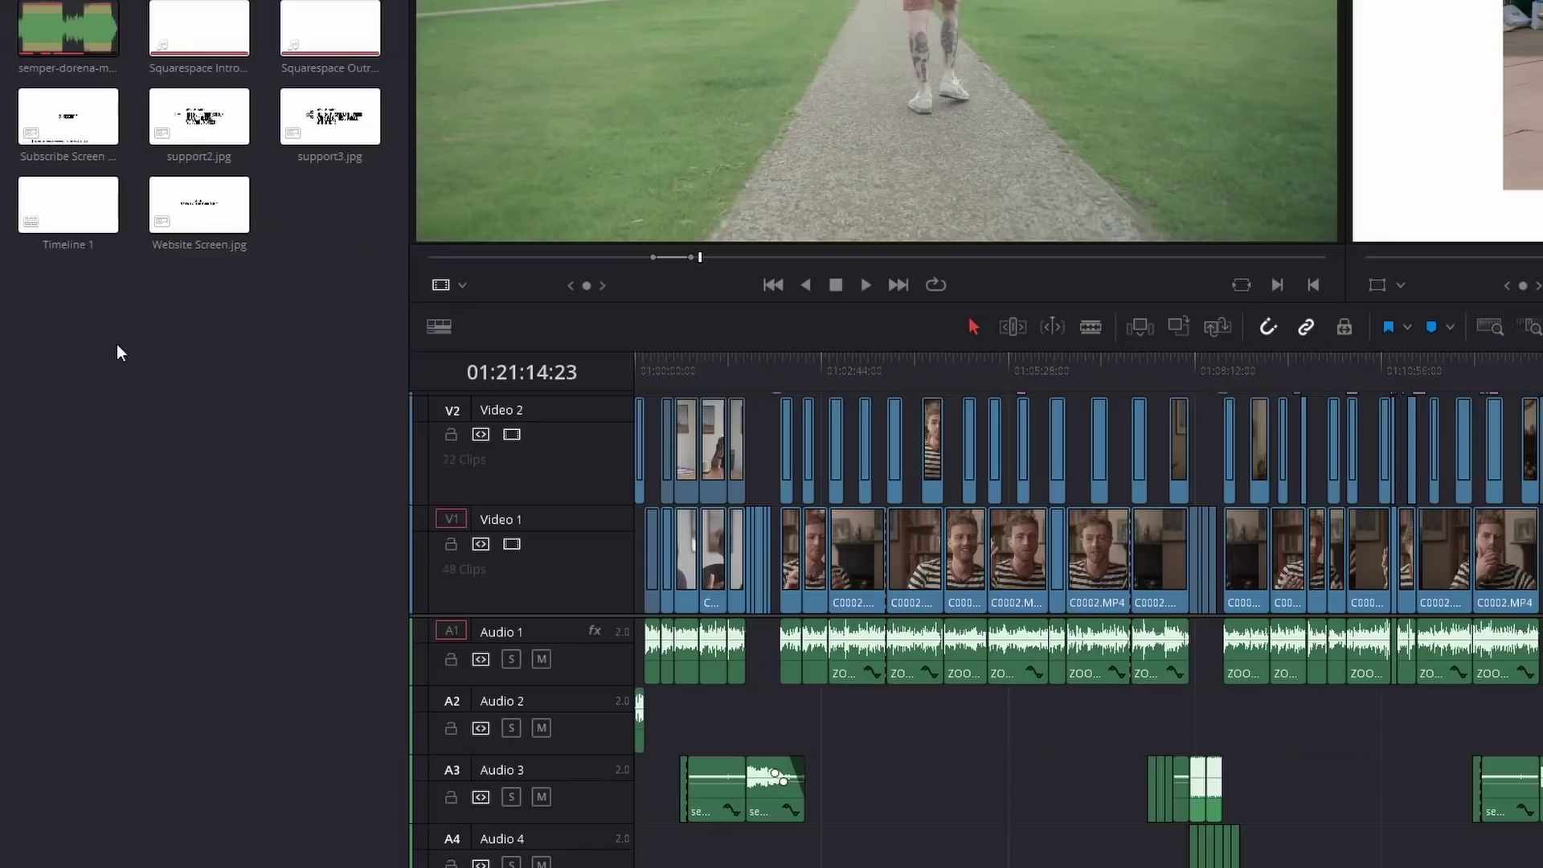
right_click(204, 457)
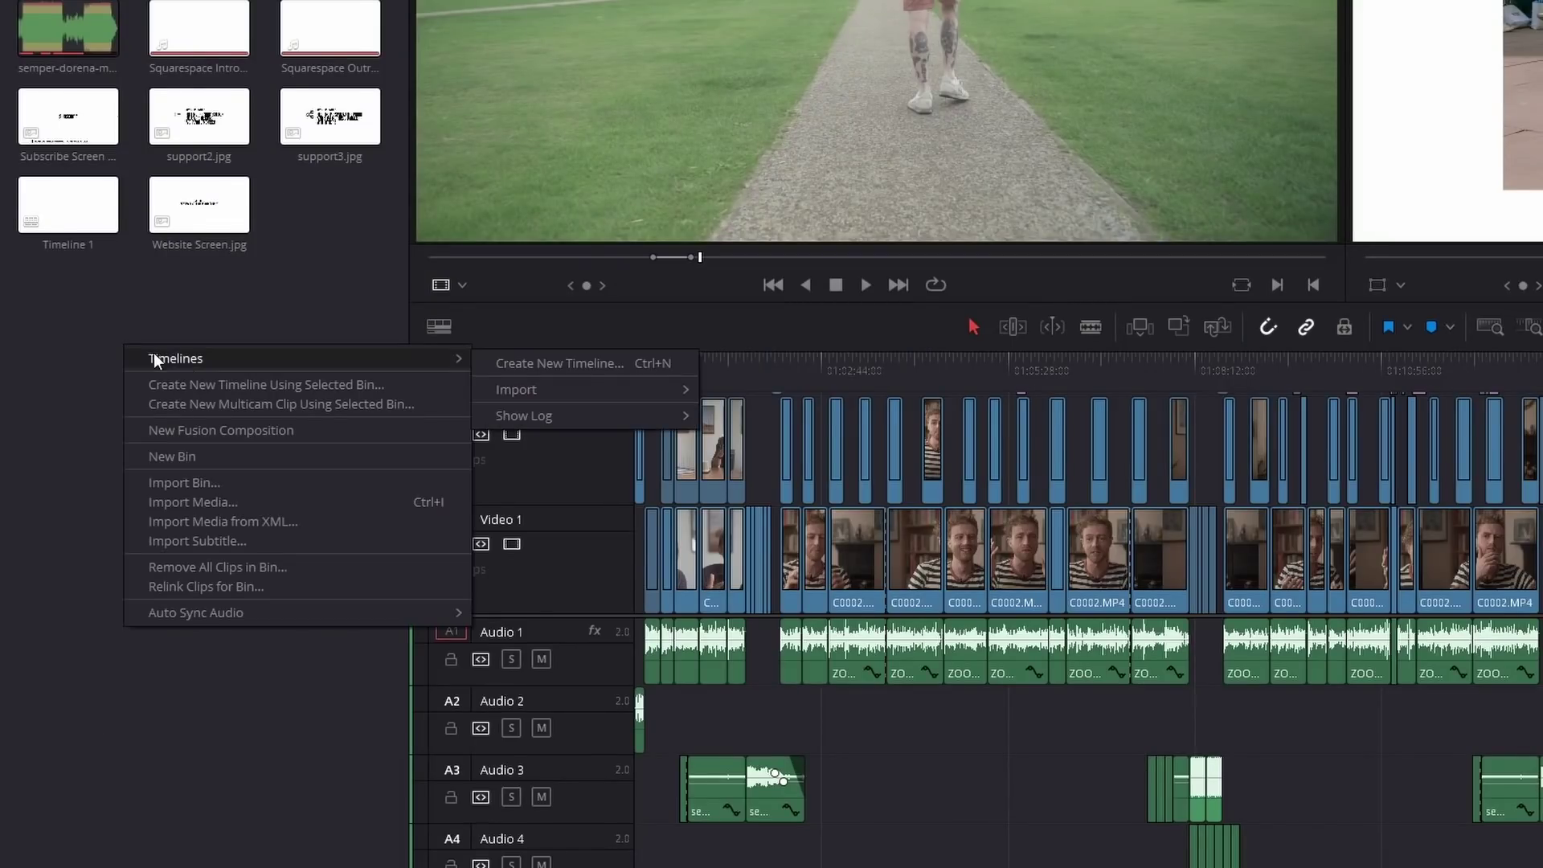
mouse_move(407, 353)
click(530, 363)
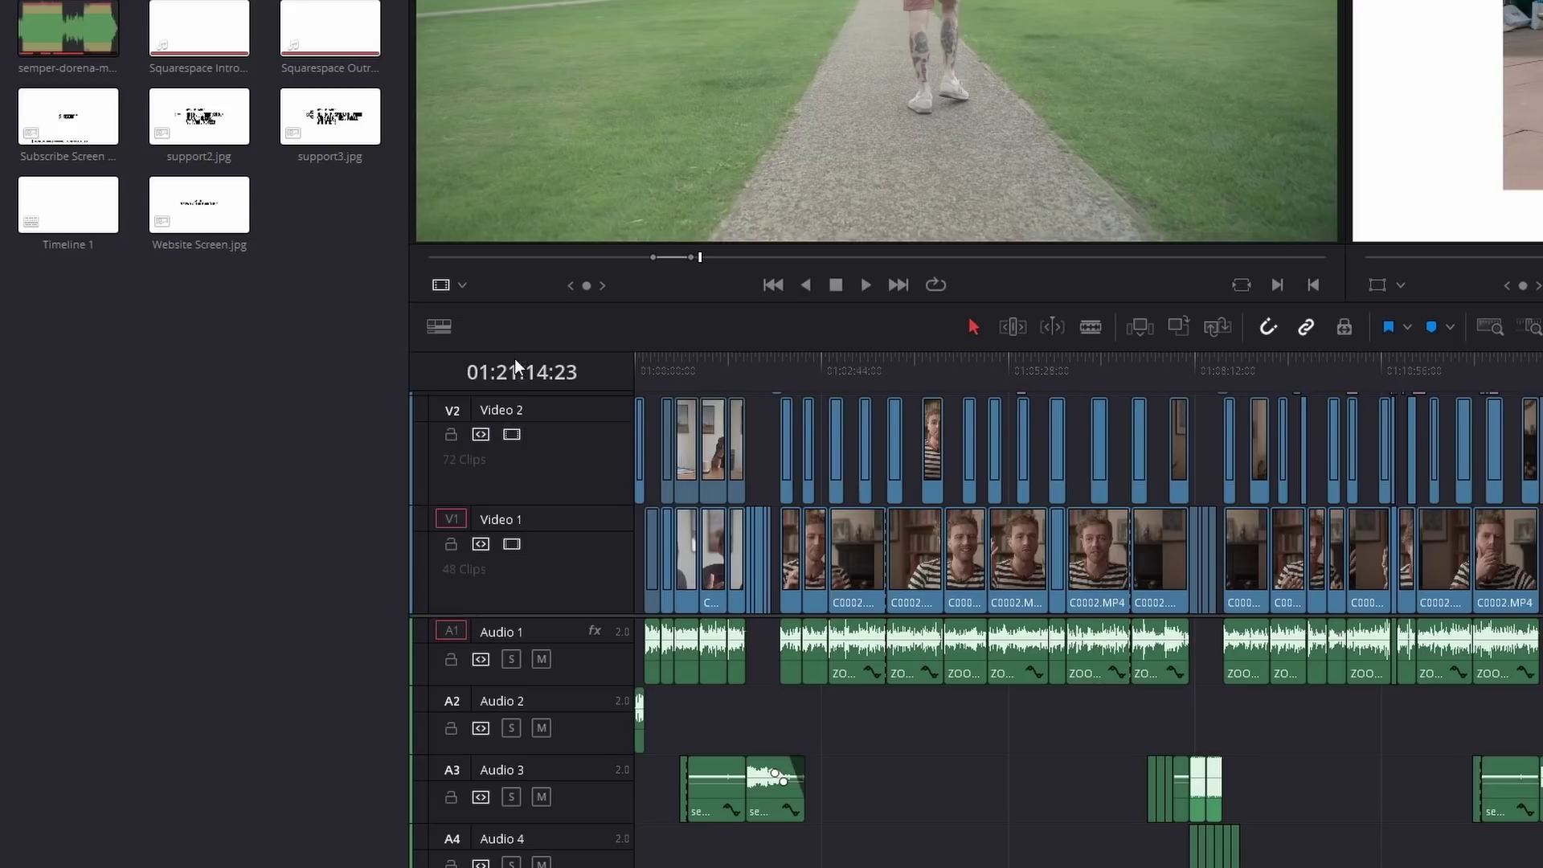
text(Test)
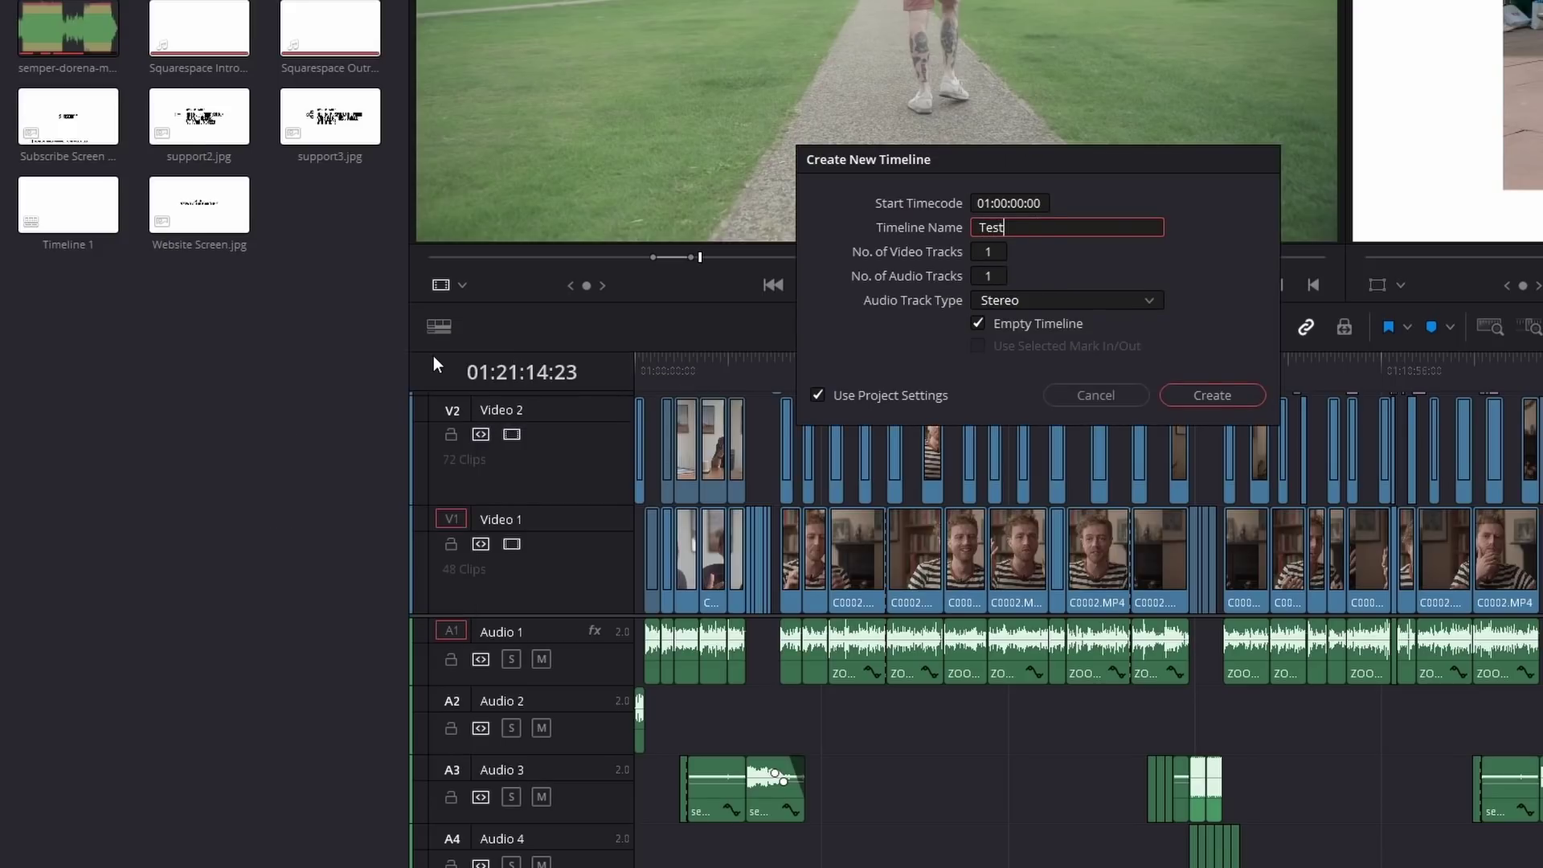
click(1199, 399)
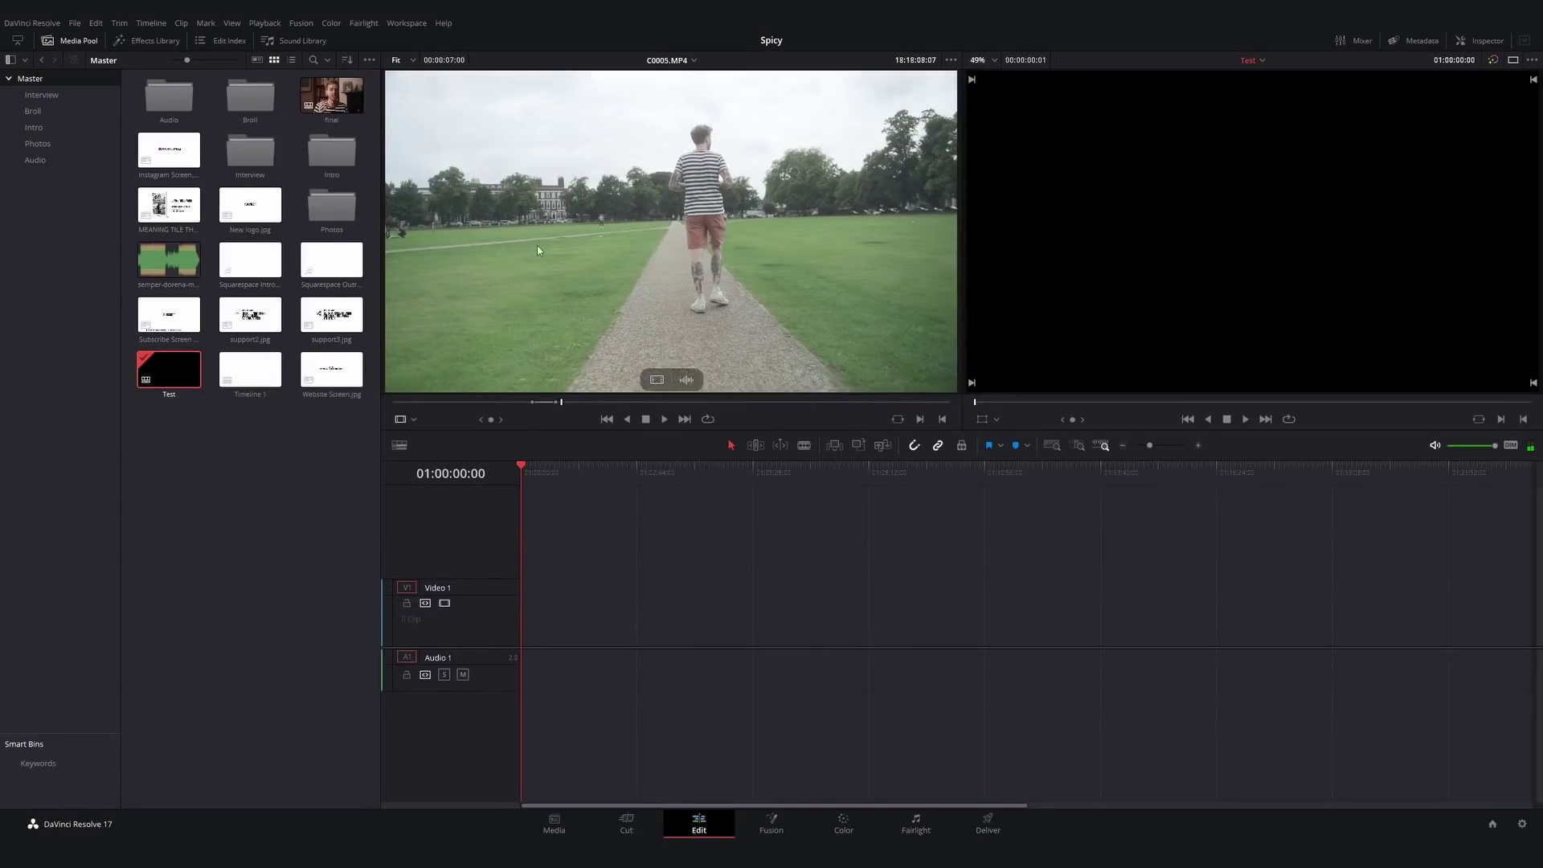
- Stack the two C0002.MP4 angles from the Interview bin on Video 1 and Video 2, with ZOOM0053.MP3 on Audio 3 beneath
click(36, 95)
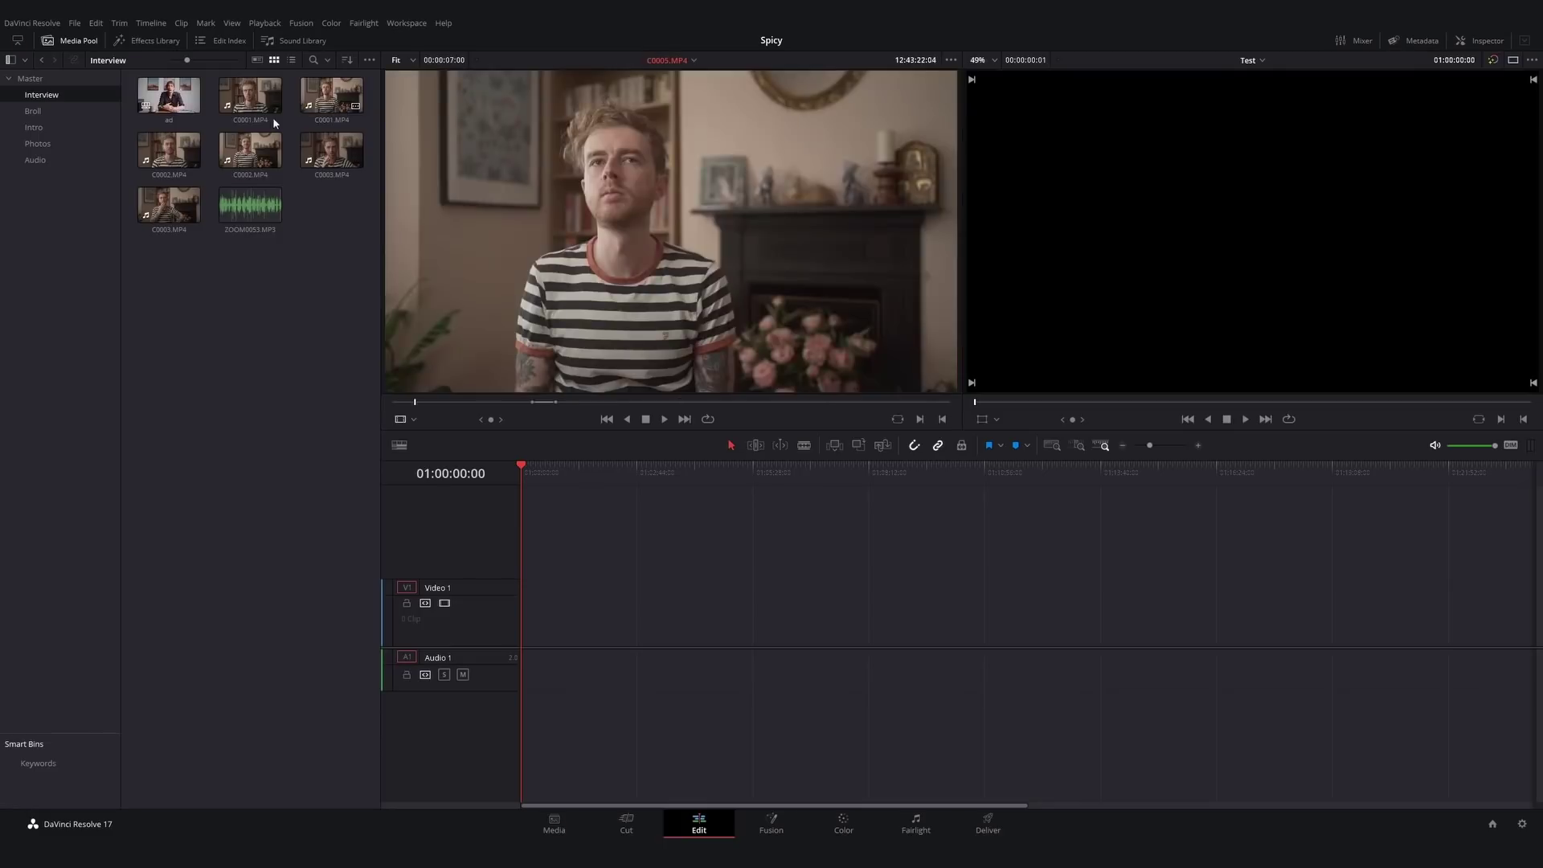
drag(181, 157, 607, 627)
key(ctrl+minus)
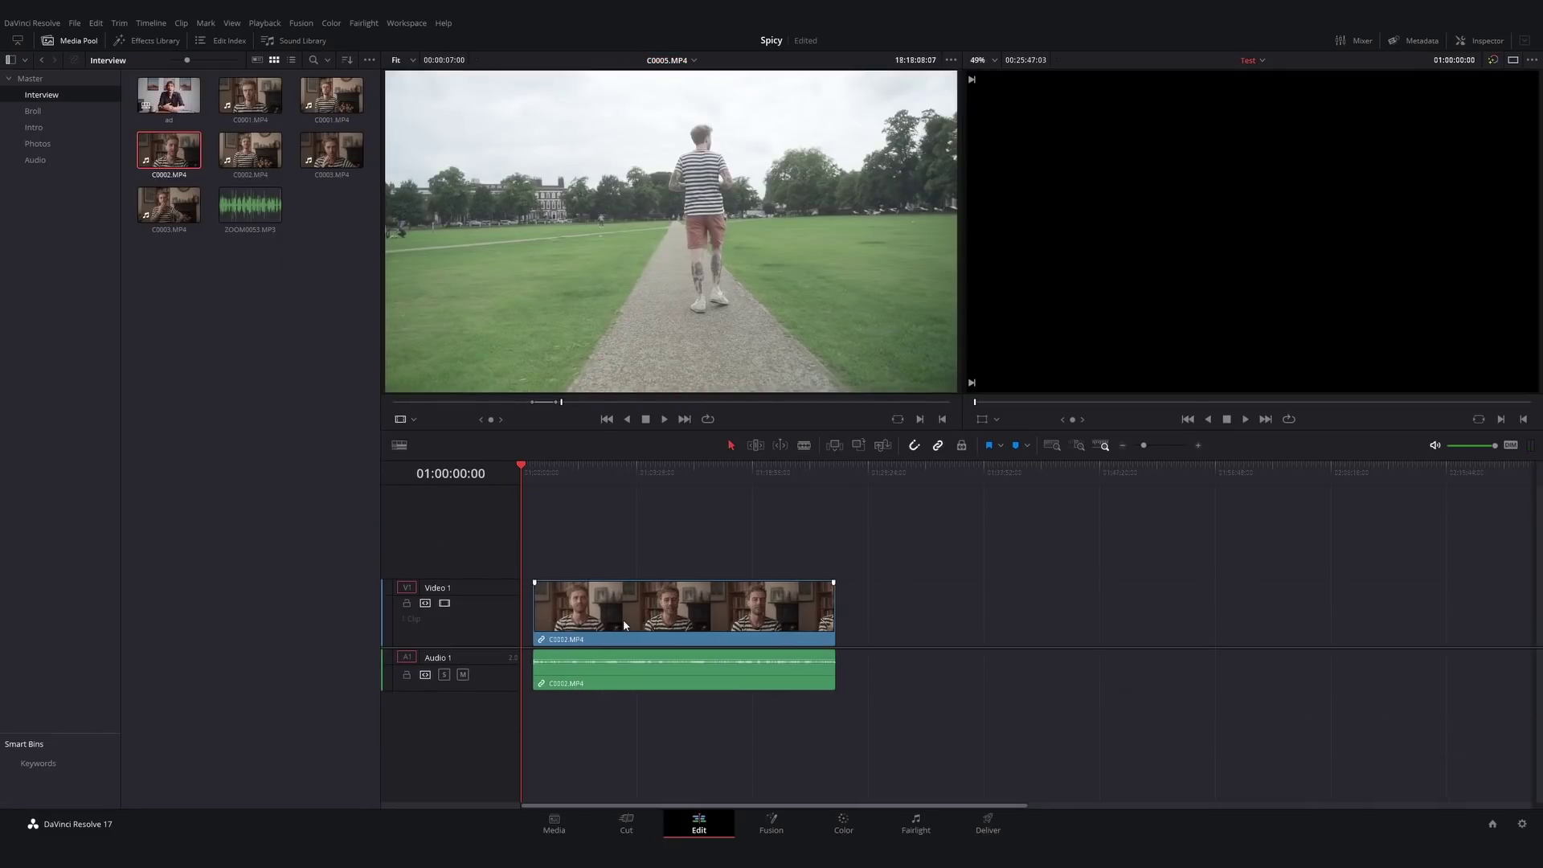
drag(250, 151, 537, 523)
drag(250, 206, 557, 758)
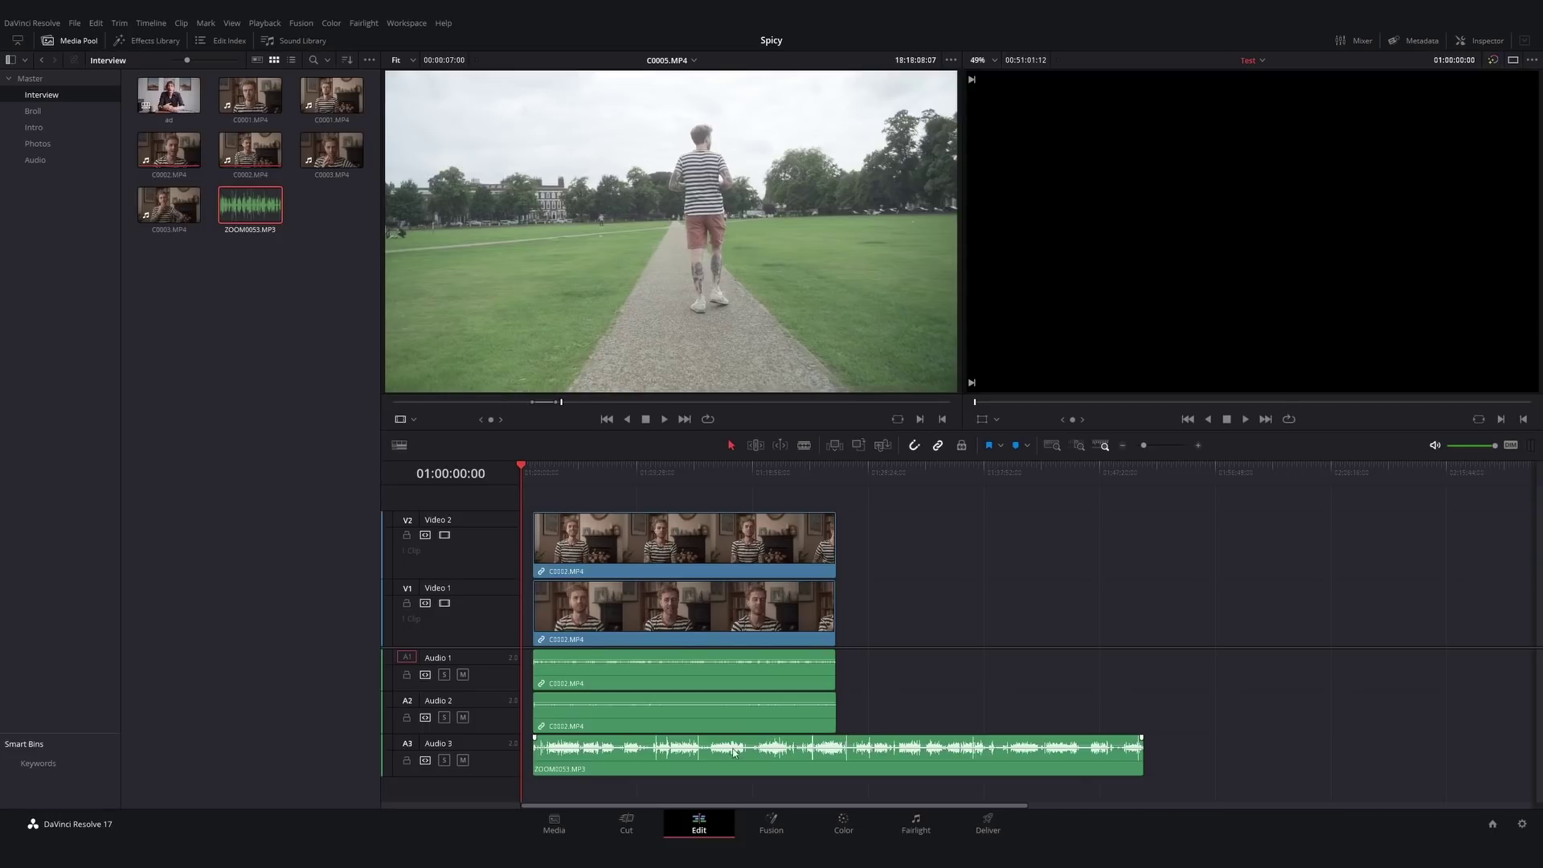
- Cut the ZOOM0053.MP3 audio shortly after the video clips end and delete the remainder
click(654, 474)
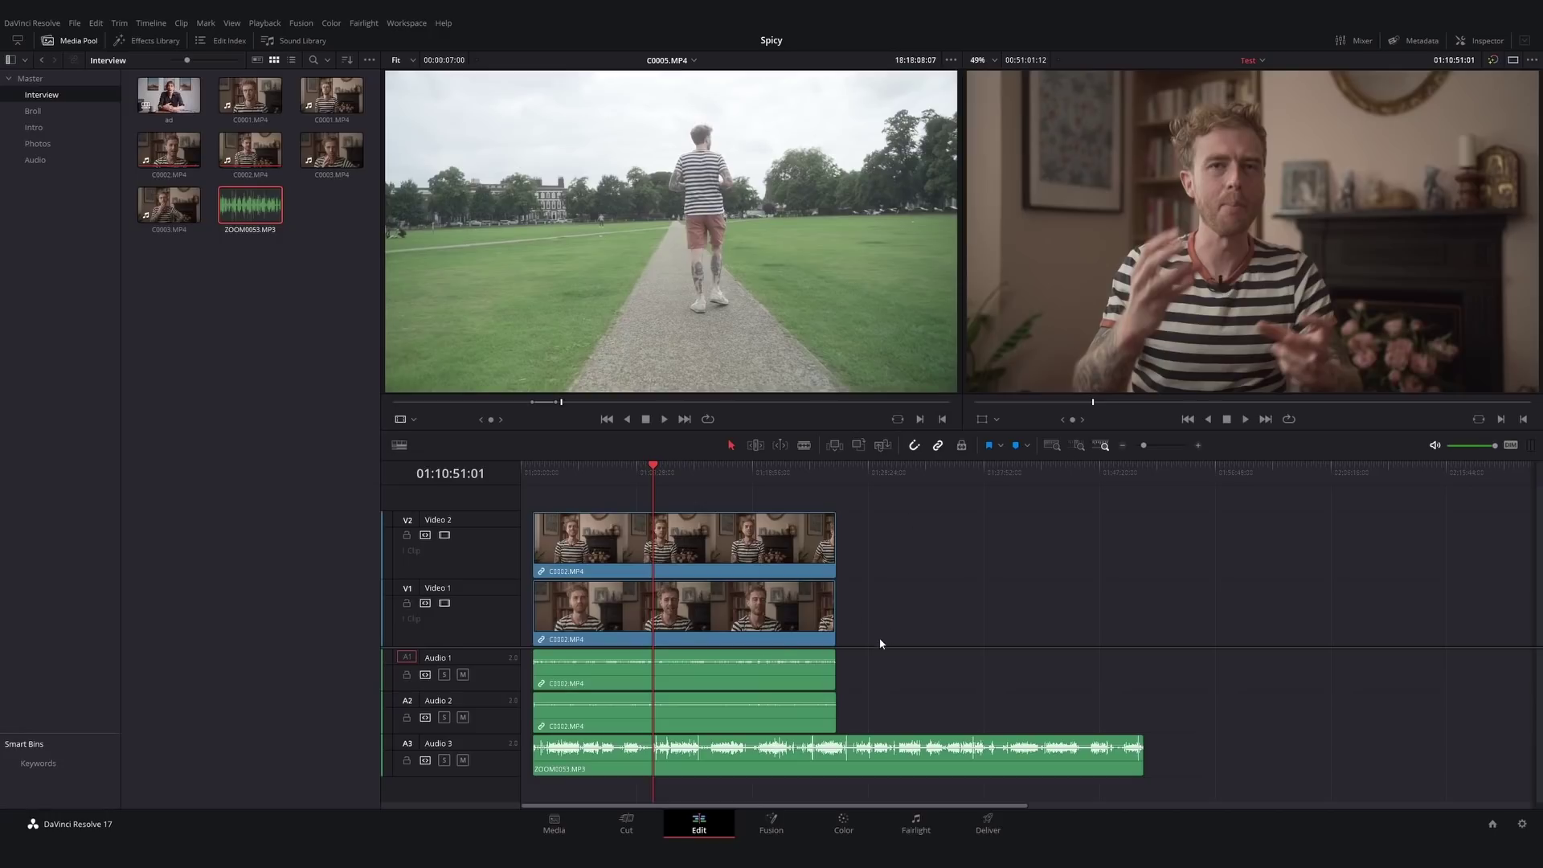
click(322, 165)
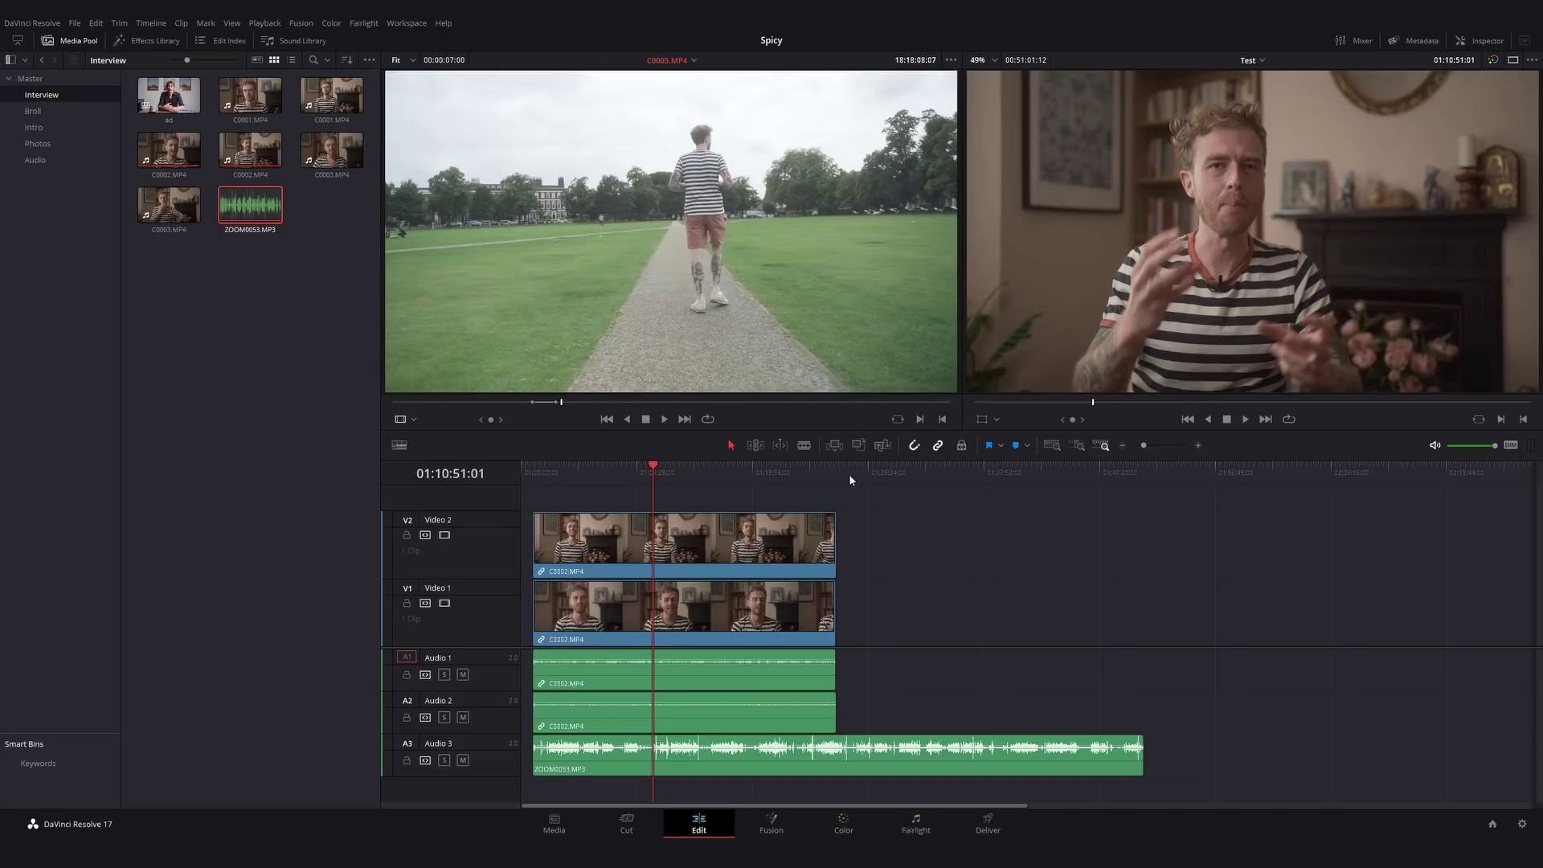
key(Down)
key(ctrl+equal)
key(ctrl+equal)
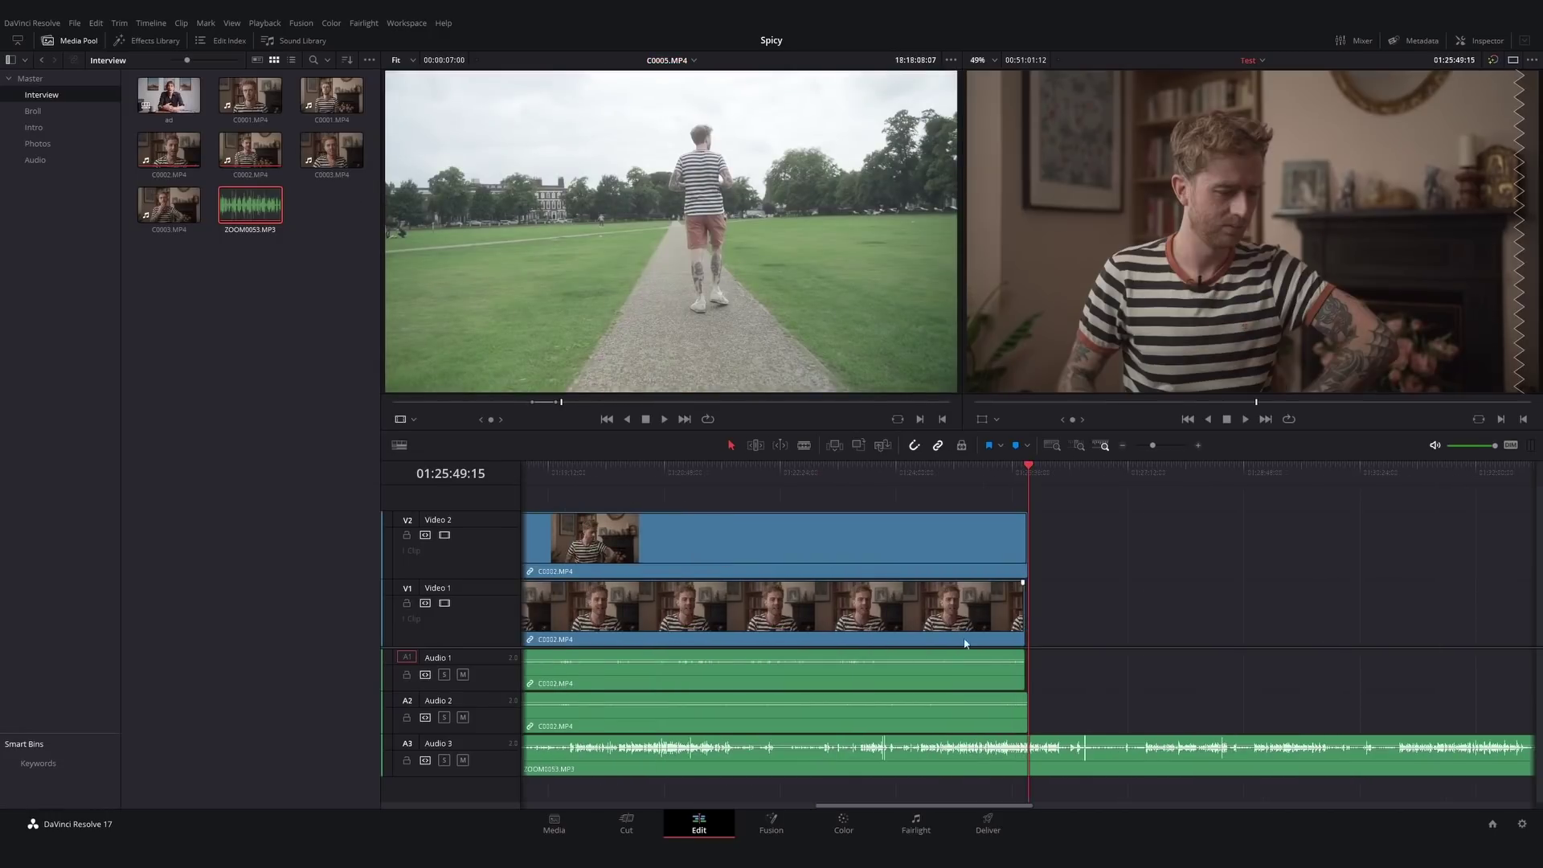
key(b)
click(1102, 750)
key(a)
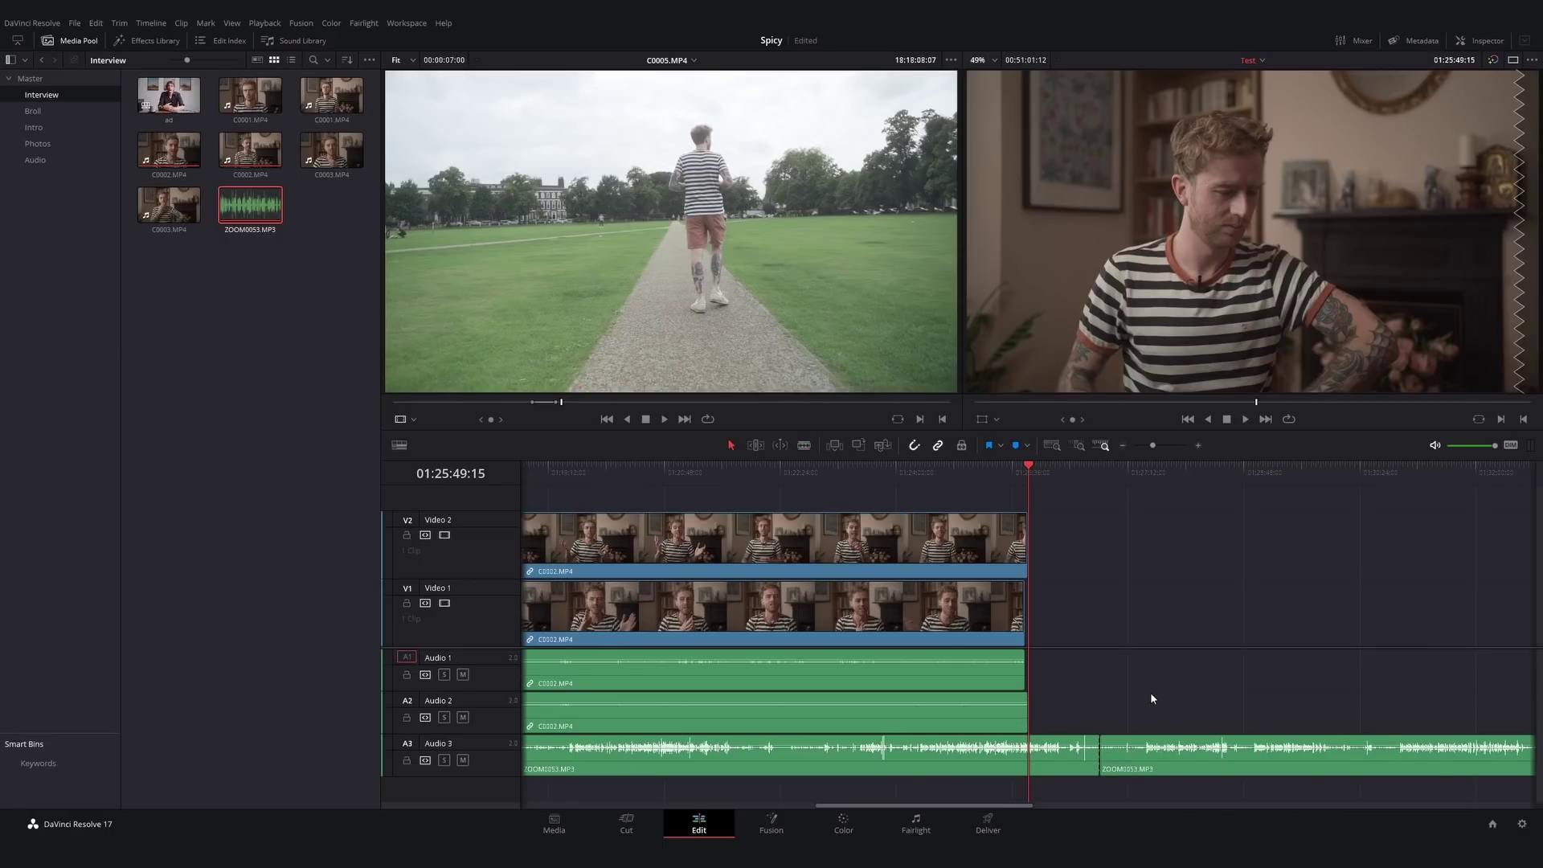
click(1181, 755)
key(Delete)
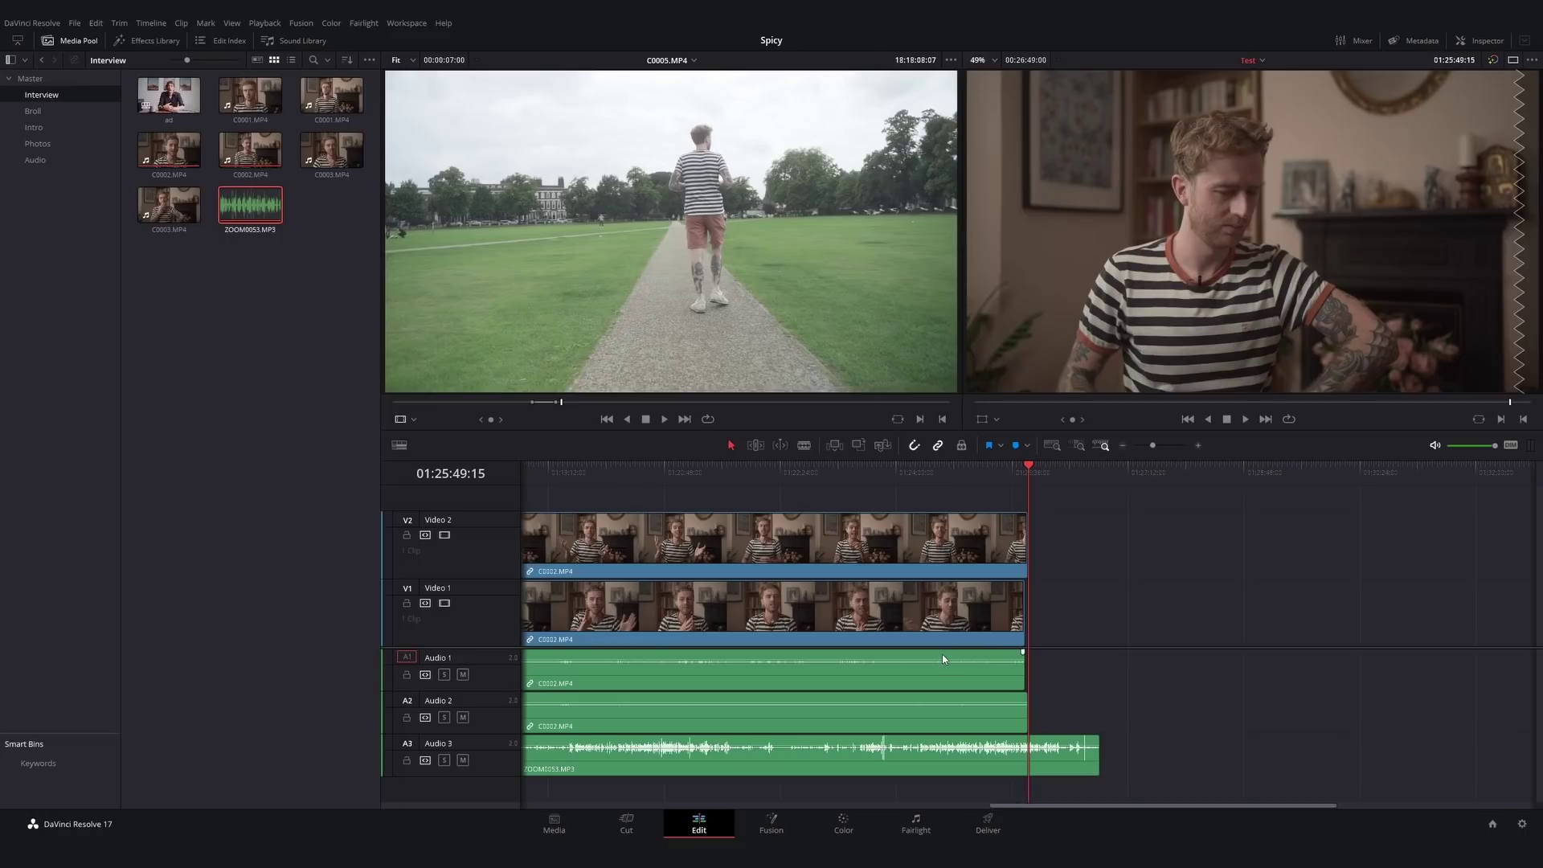
- Auto-align all the clips in the Test timeline based on their waveforms
scroll(934, 651, down, 3)
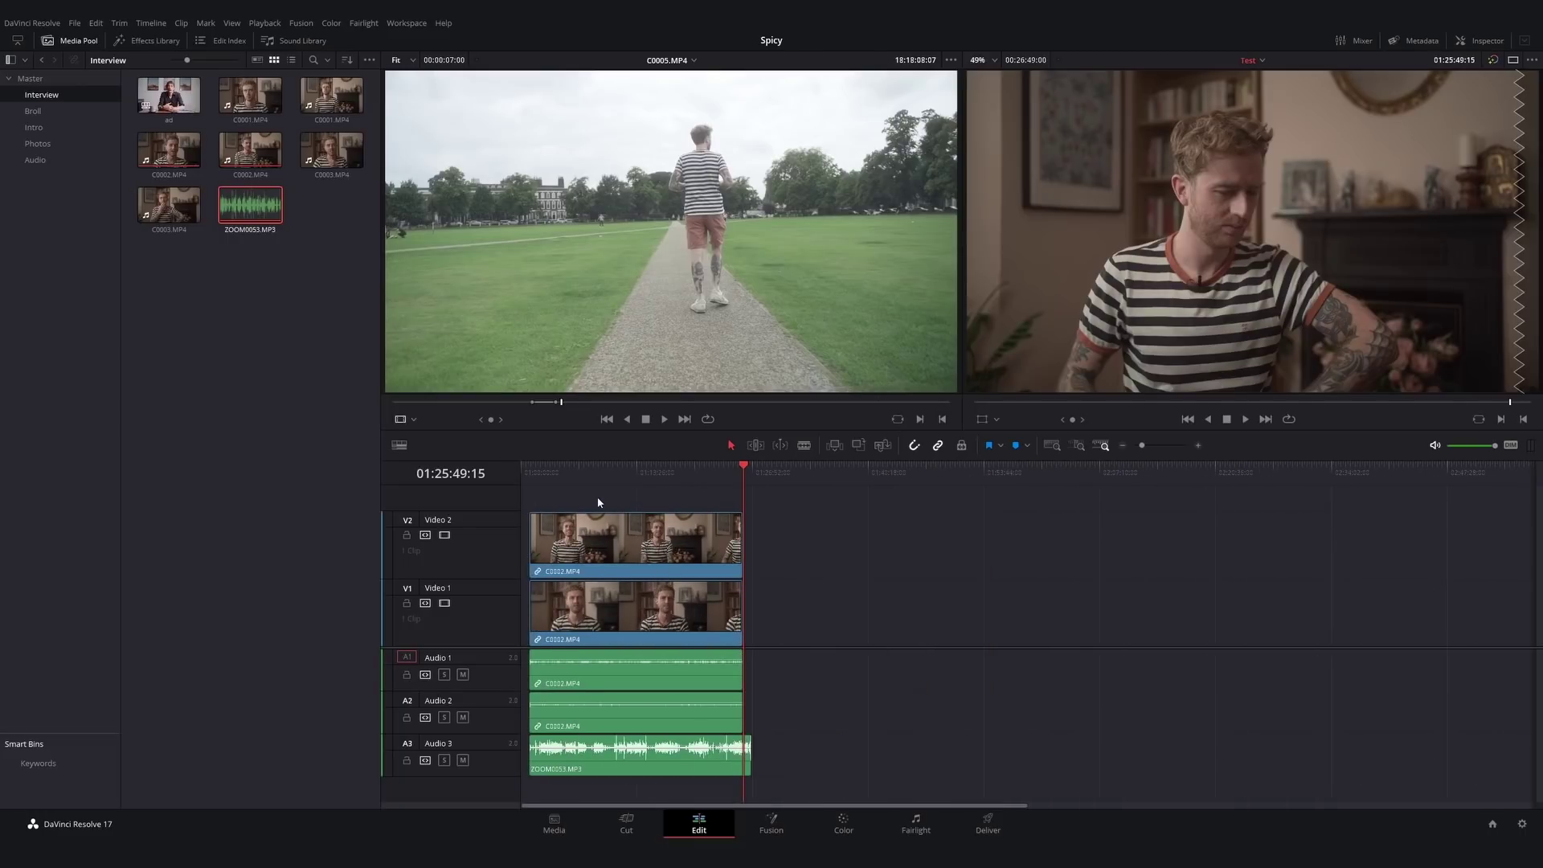
drag(595, 501, 696, 783)
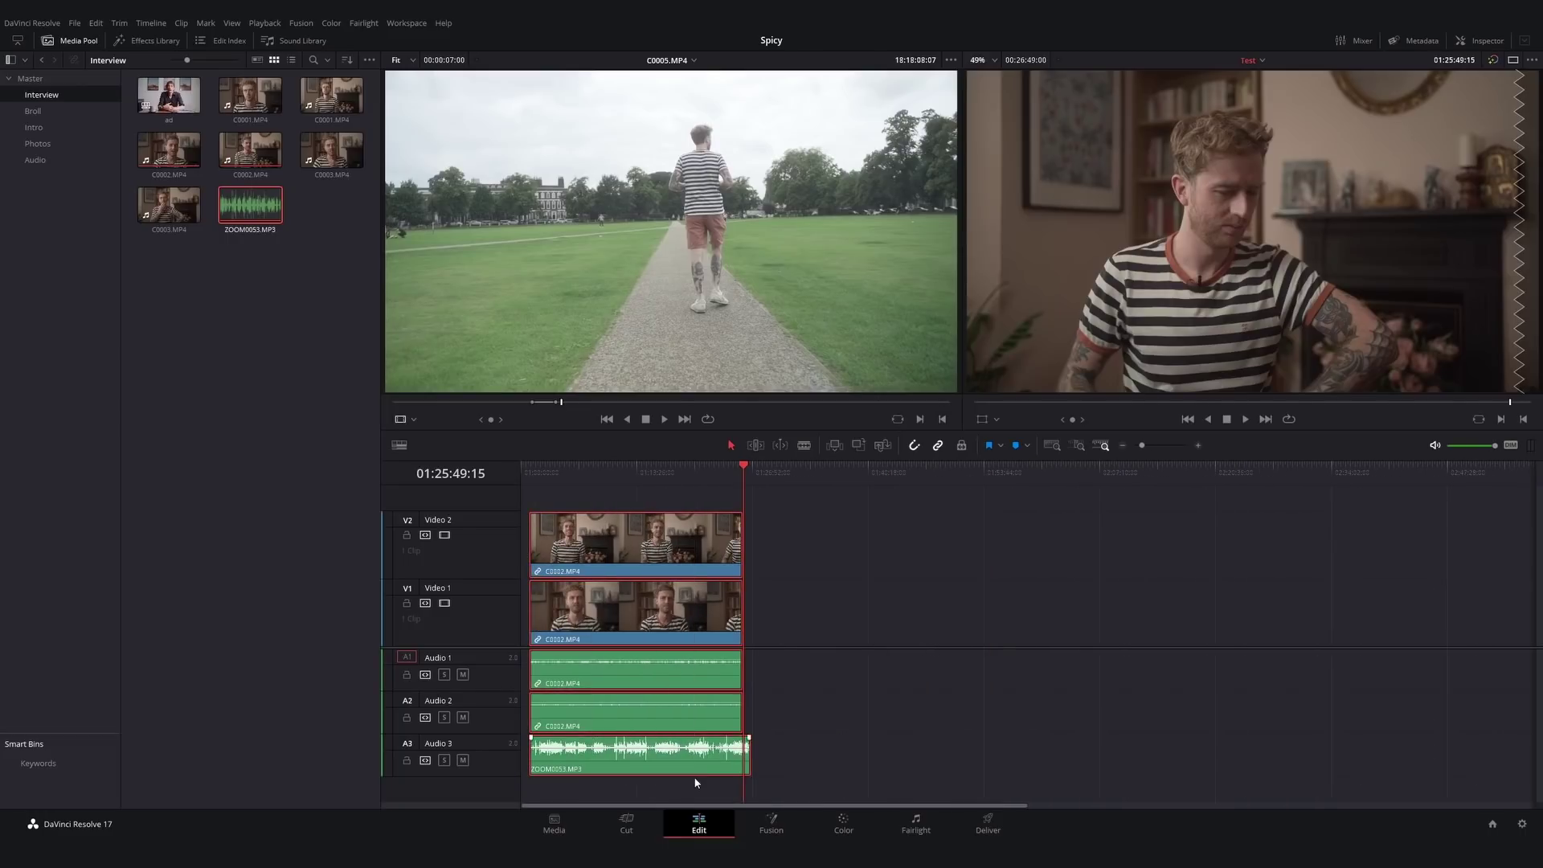
right_click(623, 552)
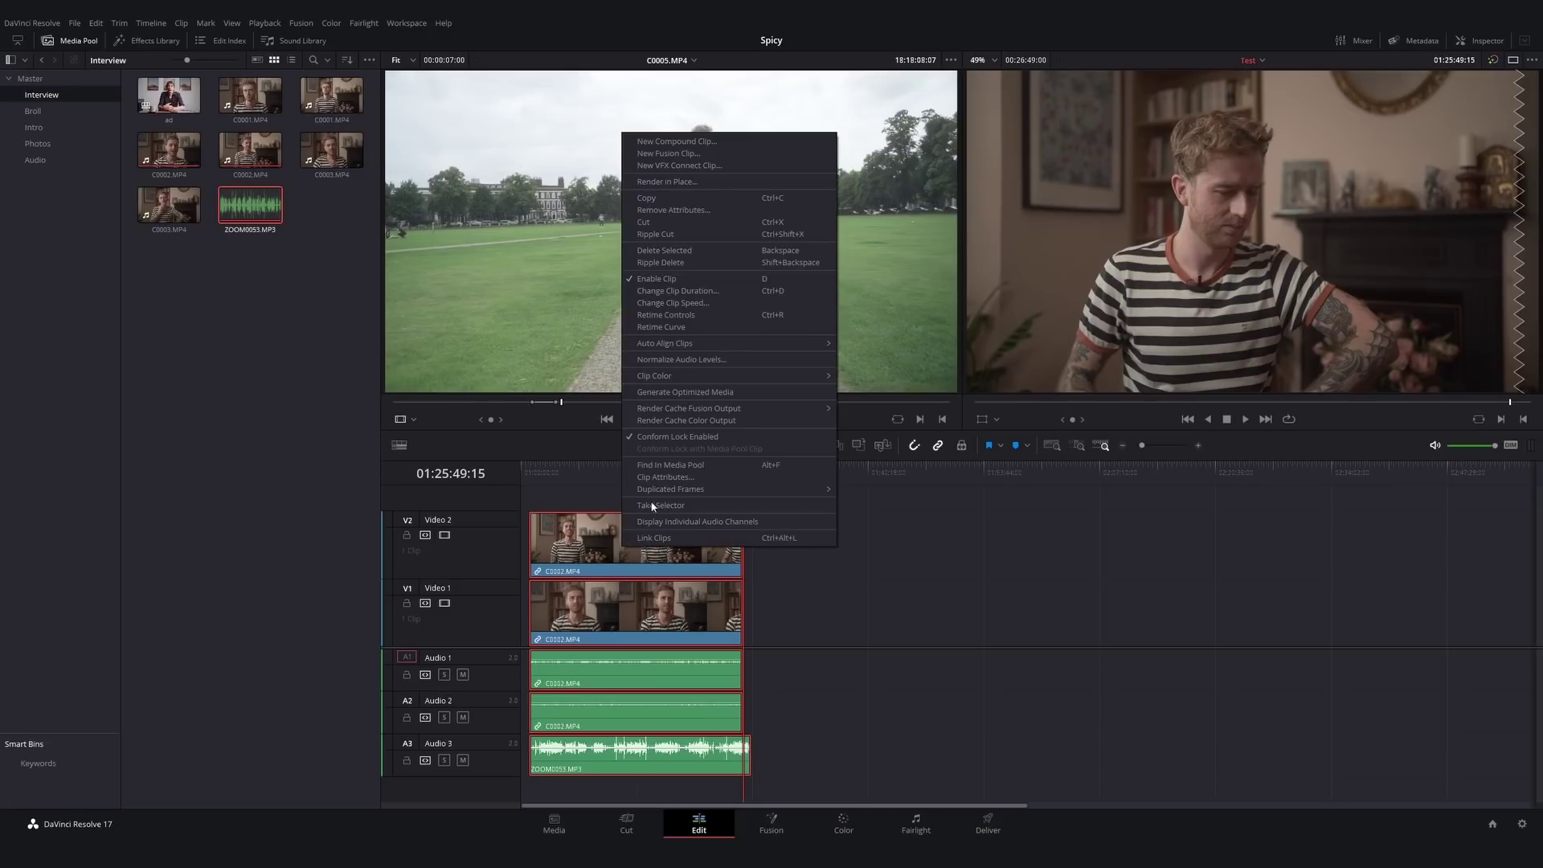
mouse_move(664, 345)
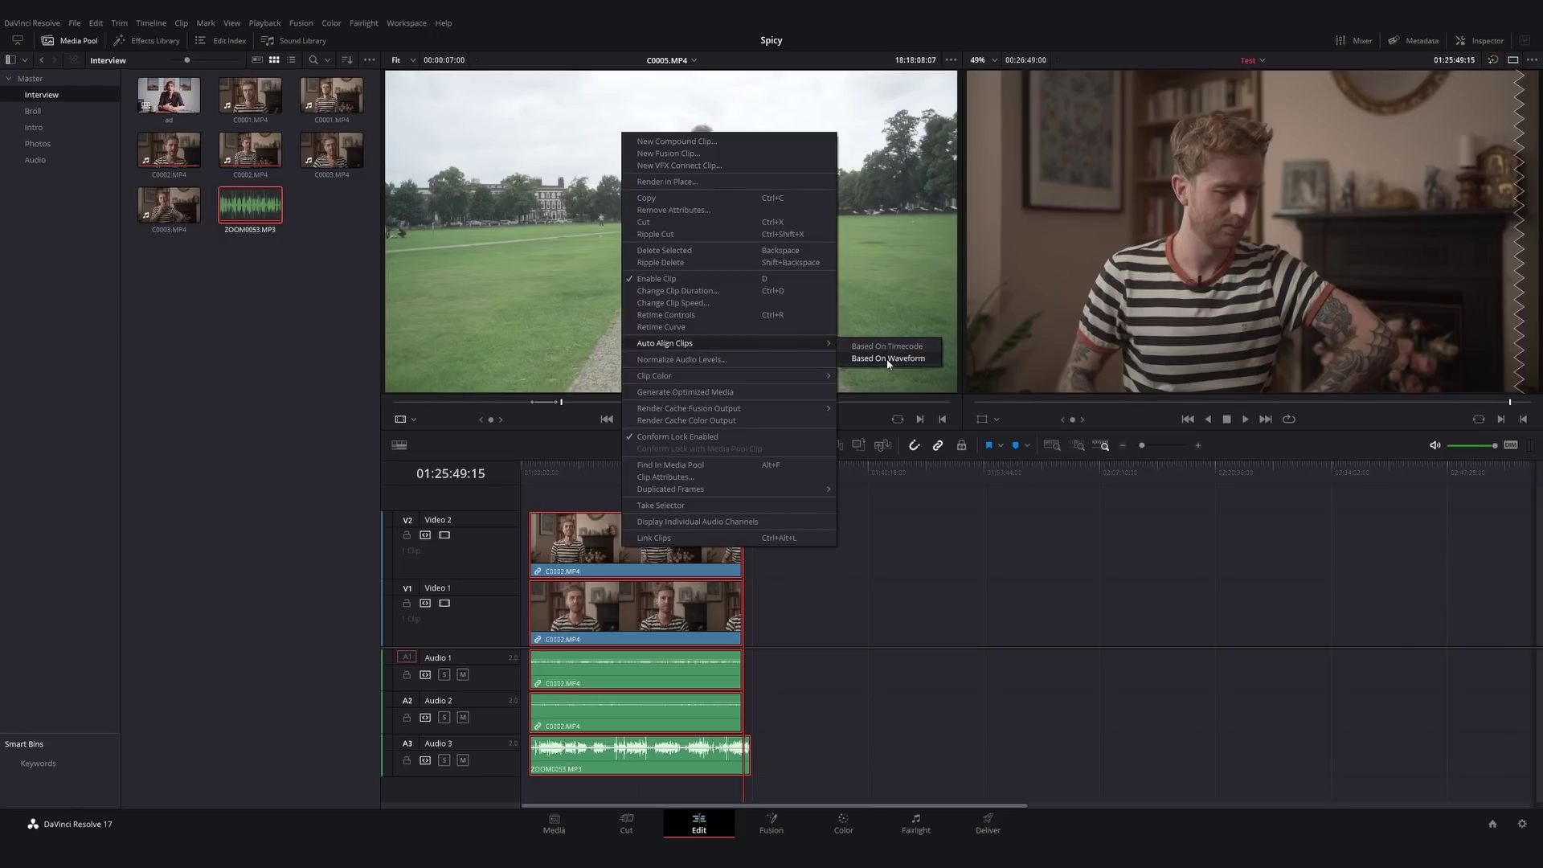
click(887, 359)
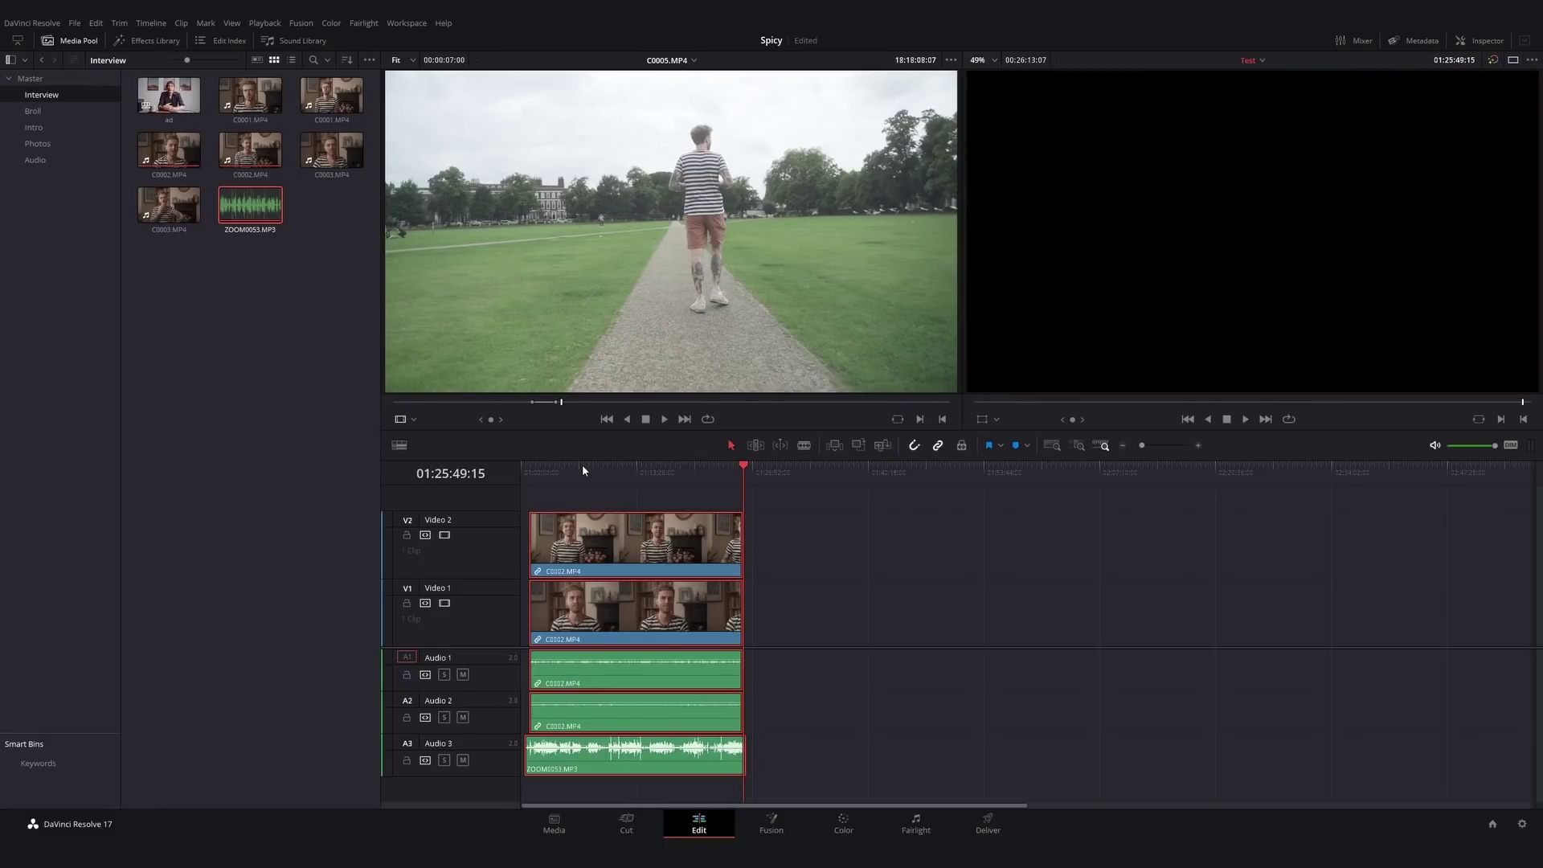
- Play the aligned clips from around 01:07:08 and 01:02:20 to check the sync
click(583, 467)
key(space)
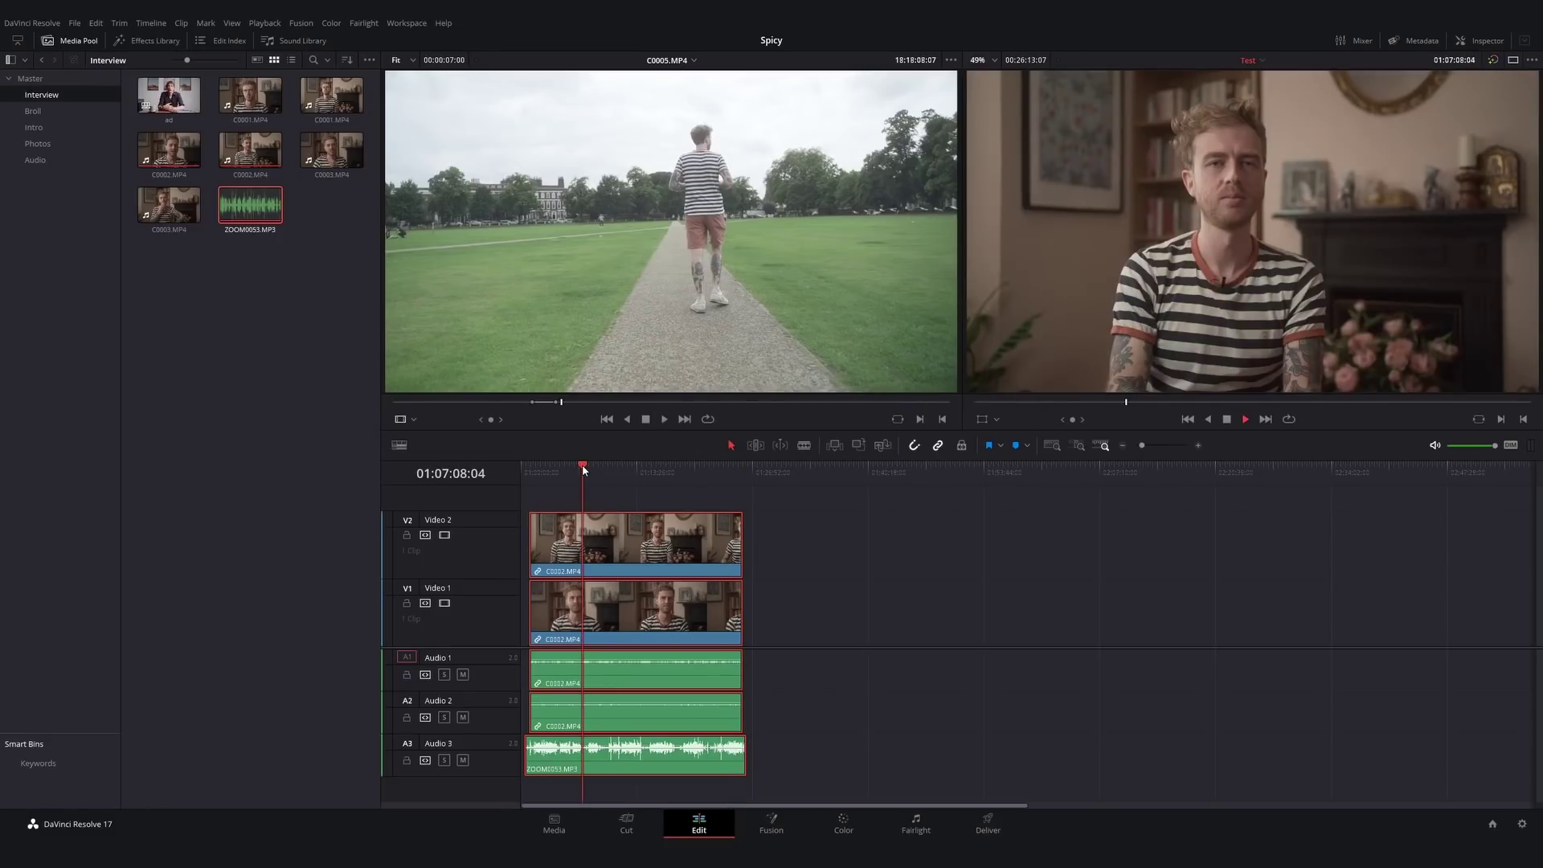
click(541, 471)
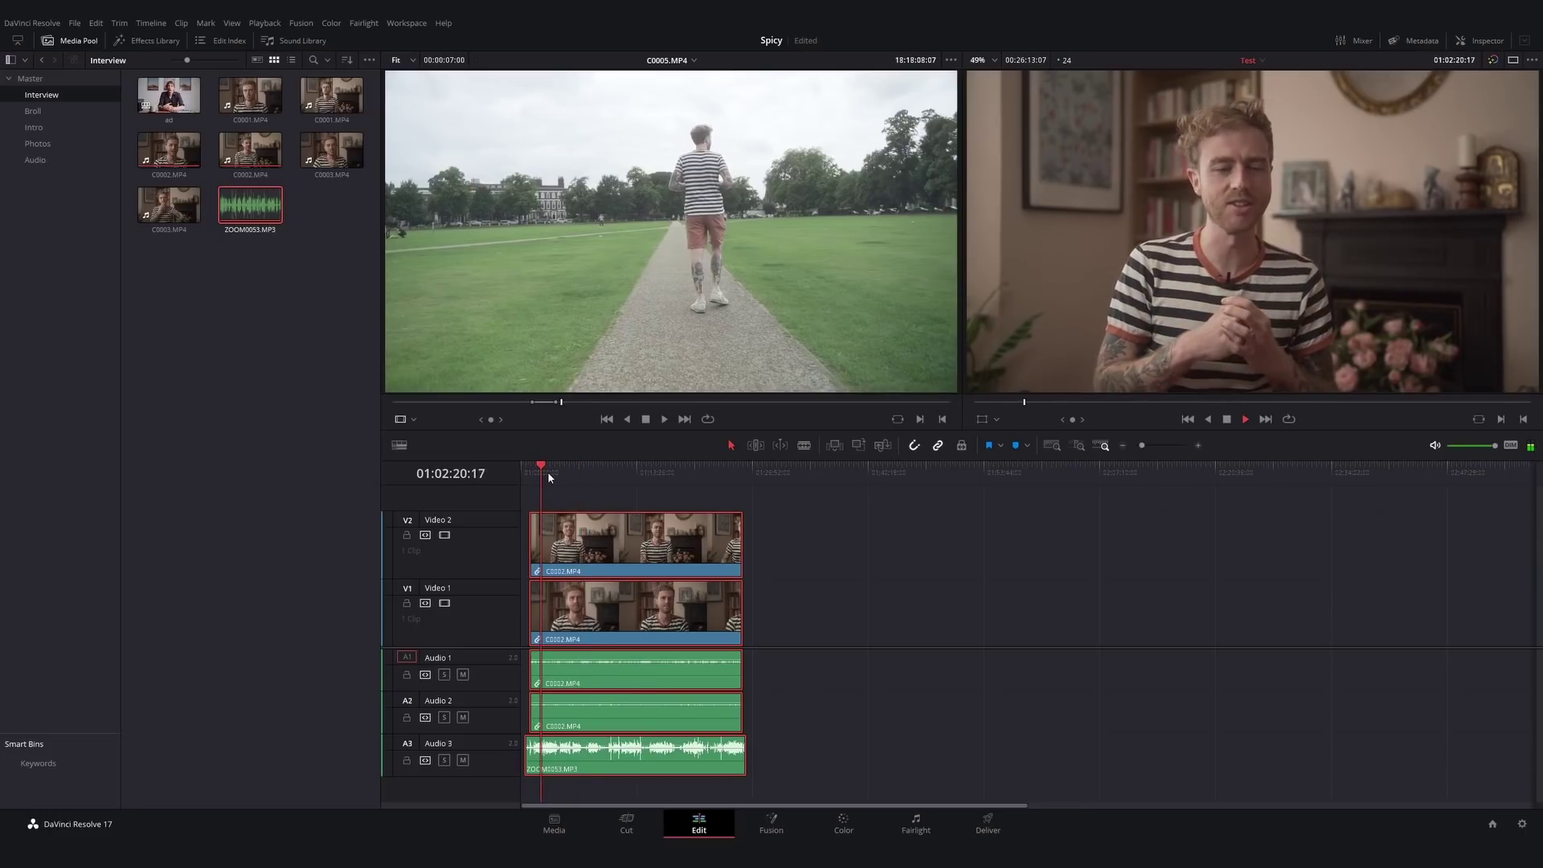
scroll(653, 647, up, 4)
scroll(653, 647, up, 2)
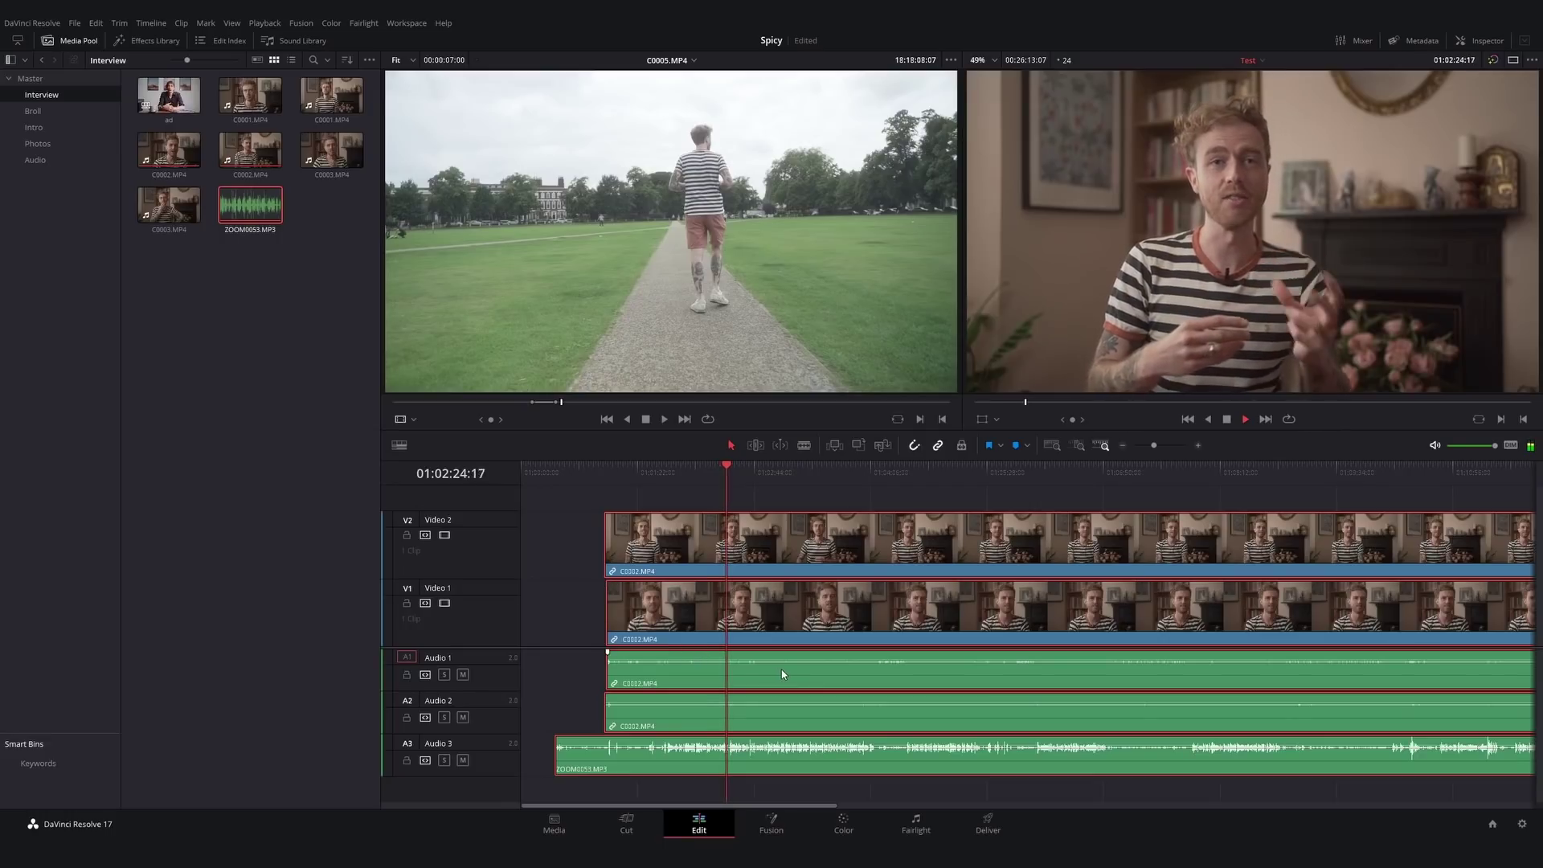
key(space)
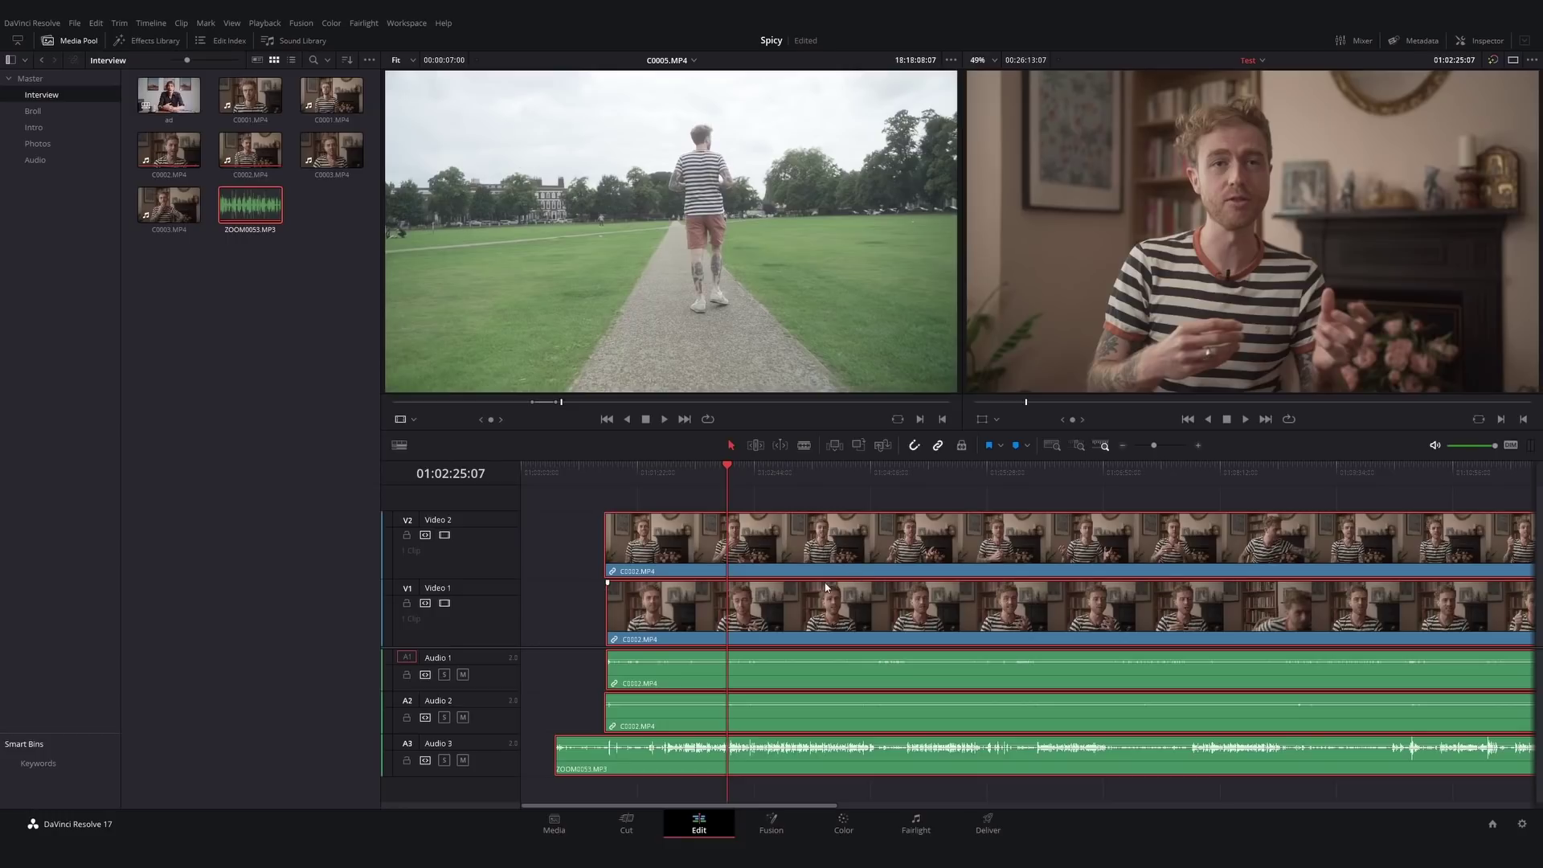
- Trim the start of the Video 2 clip to about 01:02:25 and move the playhead to about 01:02:41
drag(601, 530, 728, 539)
click(619, 539)
click(698, 472)
drag(699, 476, 753, 482)
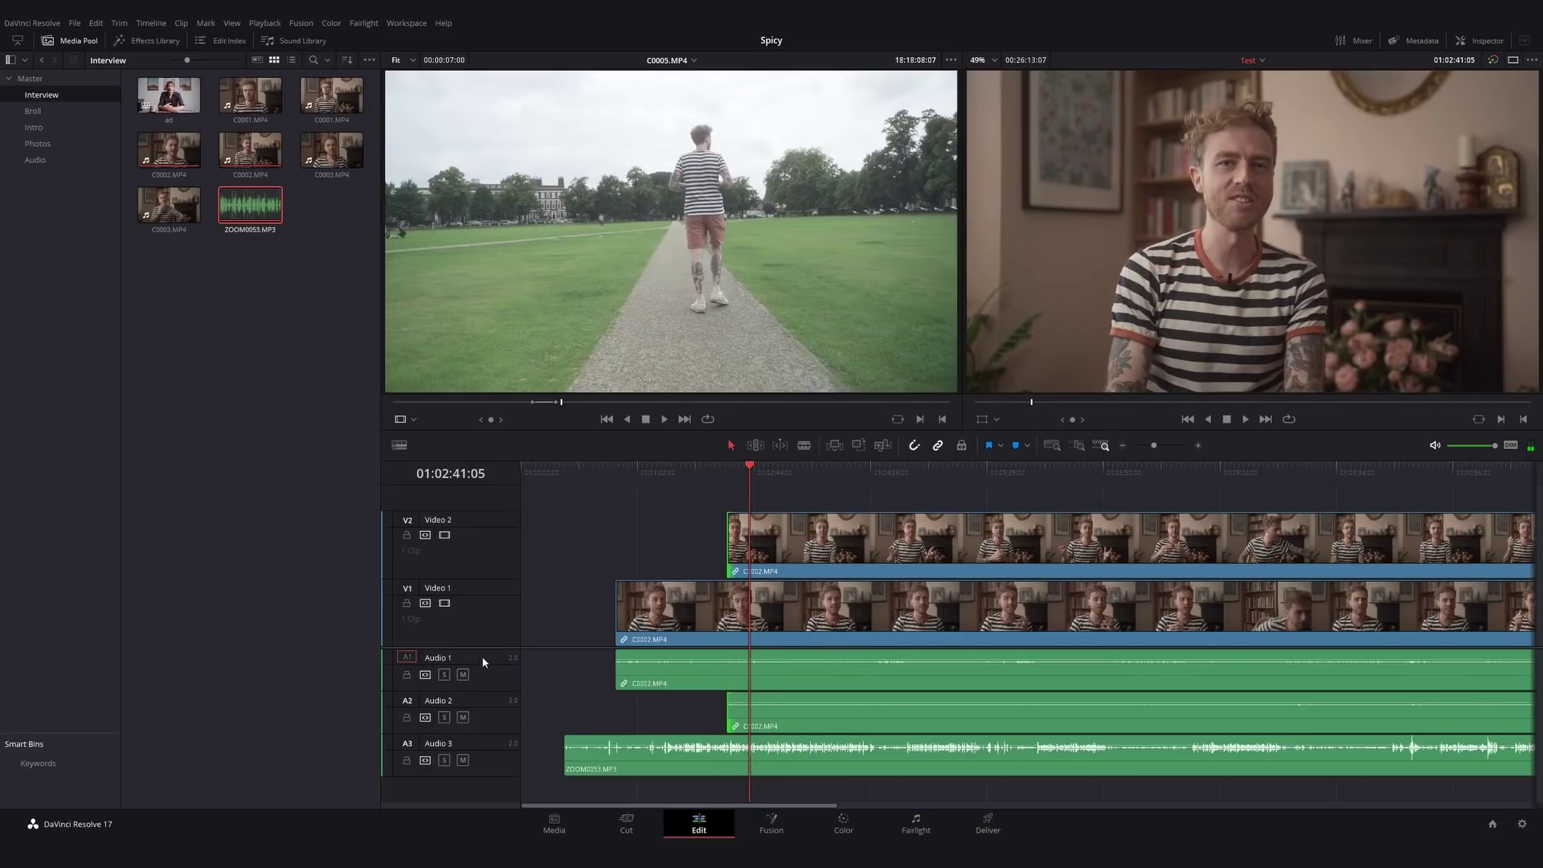
- Mute Audio 1 and Audio 2 and listen to the ZOOM0053.MP3 recording alone
click(463, 675)
click(463, 717)
key(space)
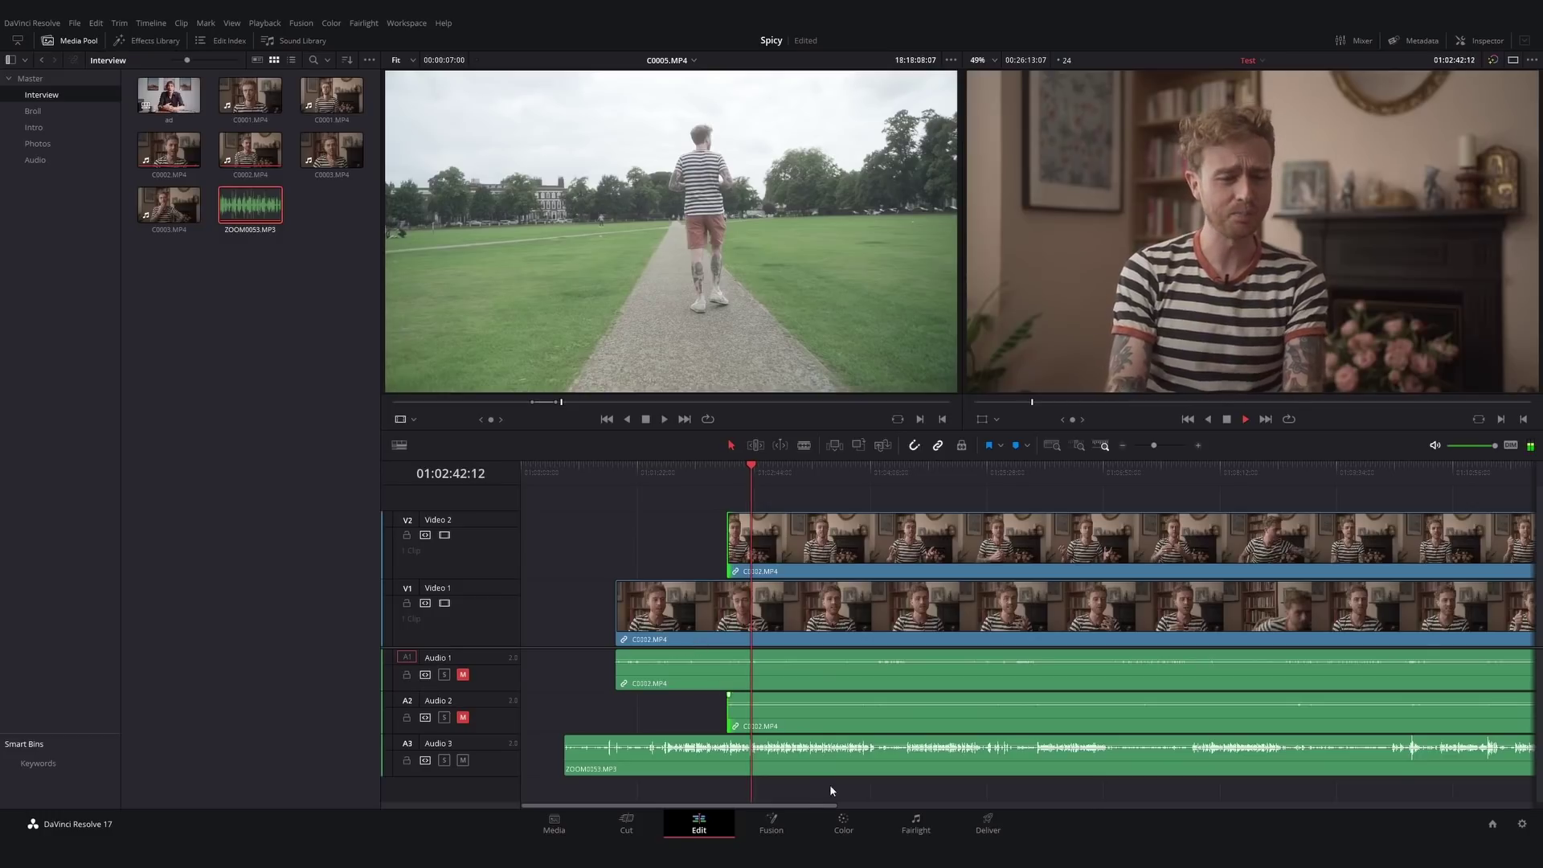
key(space)
- Unmute Audio 1 and Audio 2, mute Audio 3 and listen to the camera audio
click(463, 675)
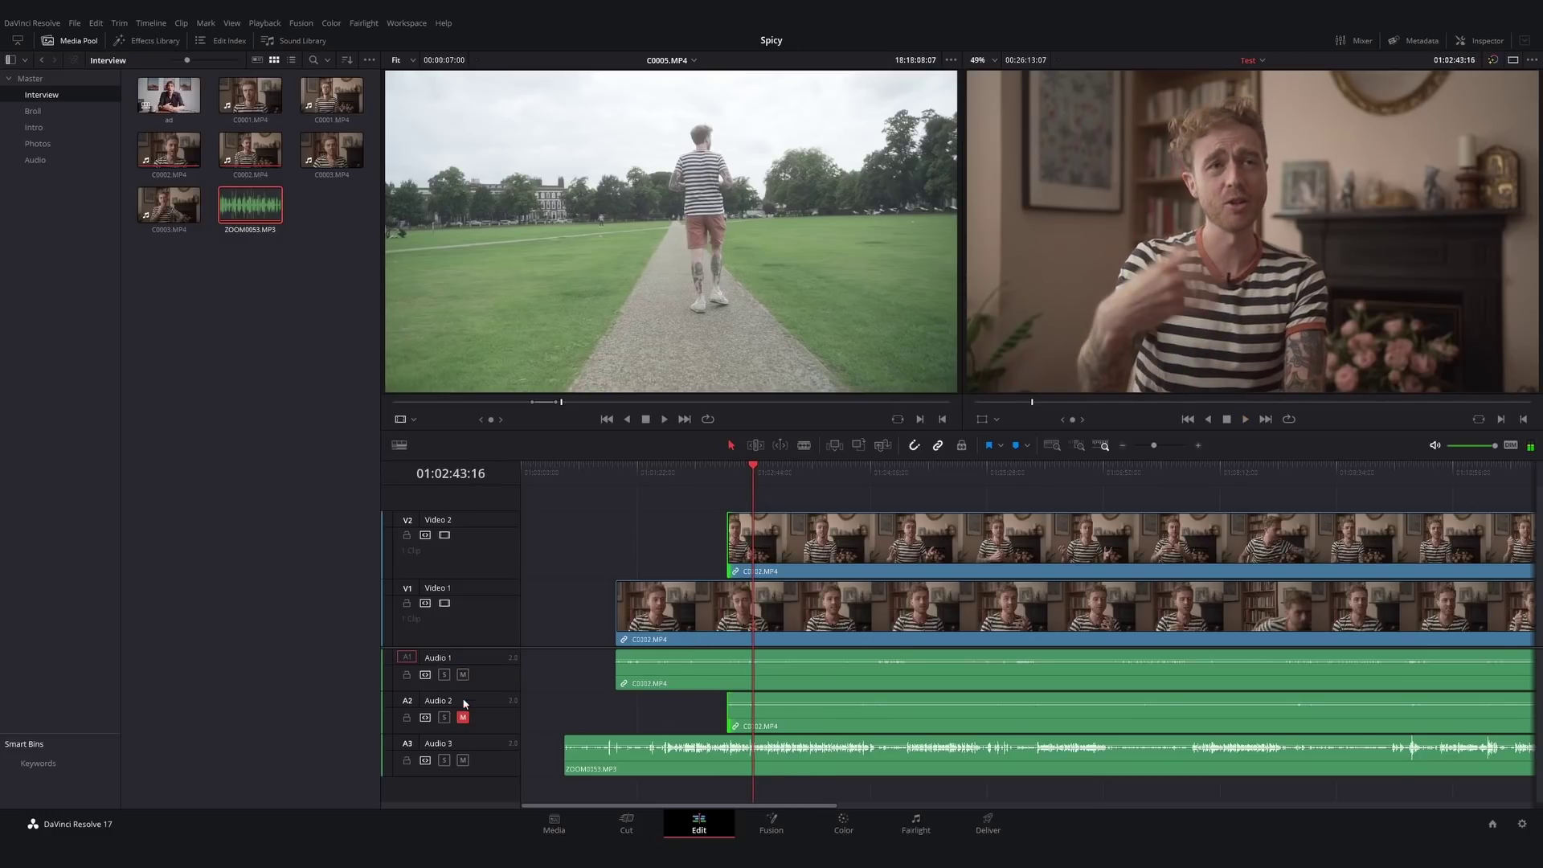
click(463, 717)
click(464, 761)
key(space)
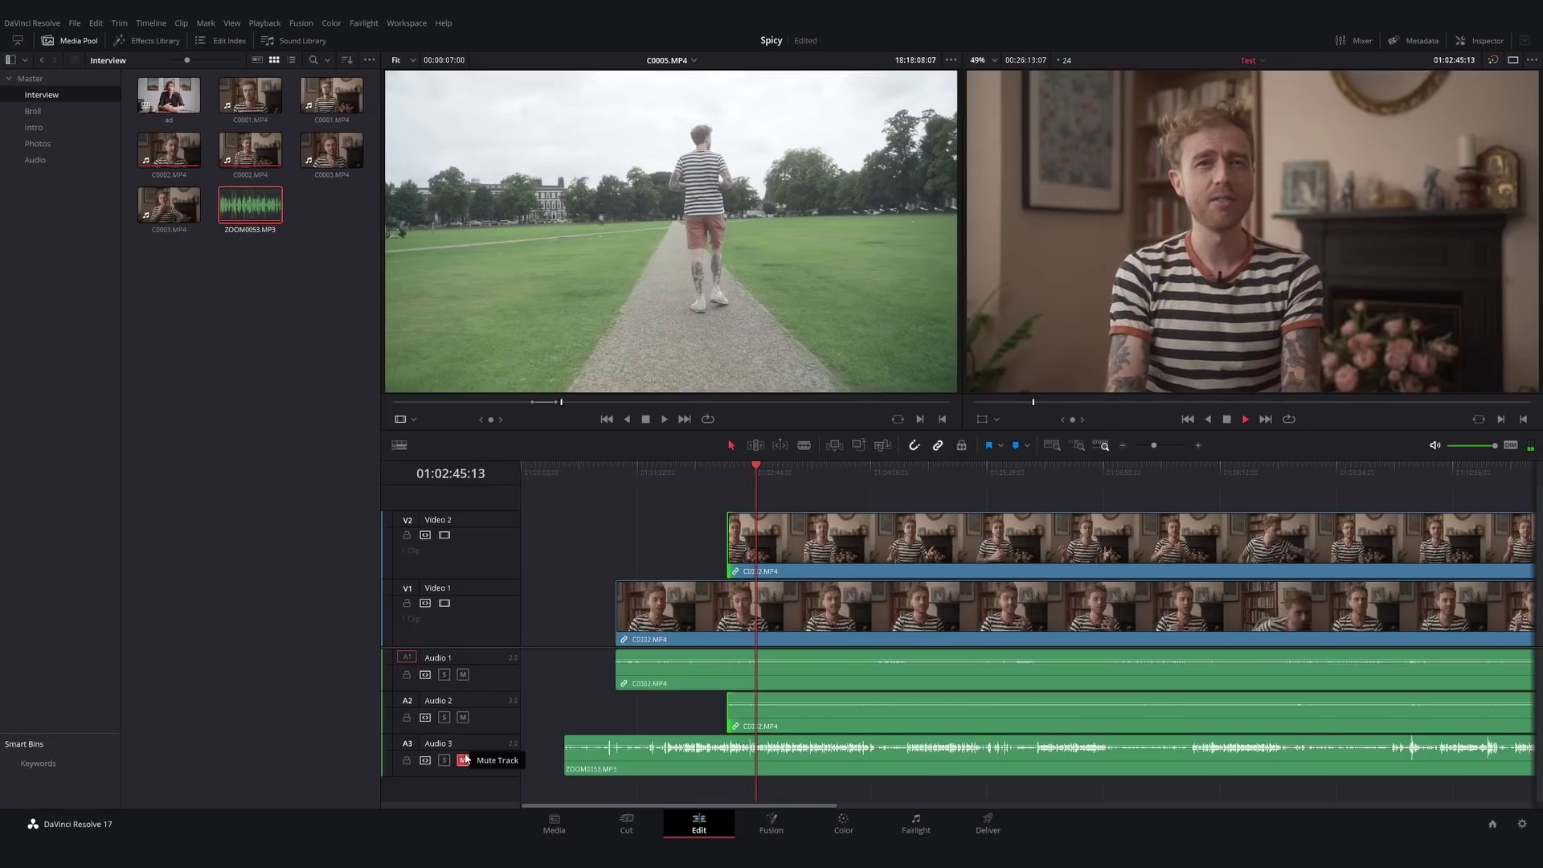
key(space)
- Raise the volume of both camera clips' audio to 30.00
drag(584, 669, 778, 711)
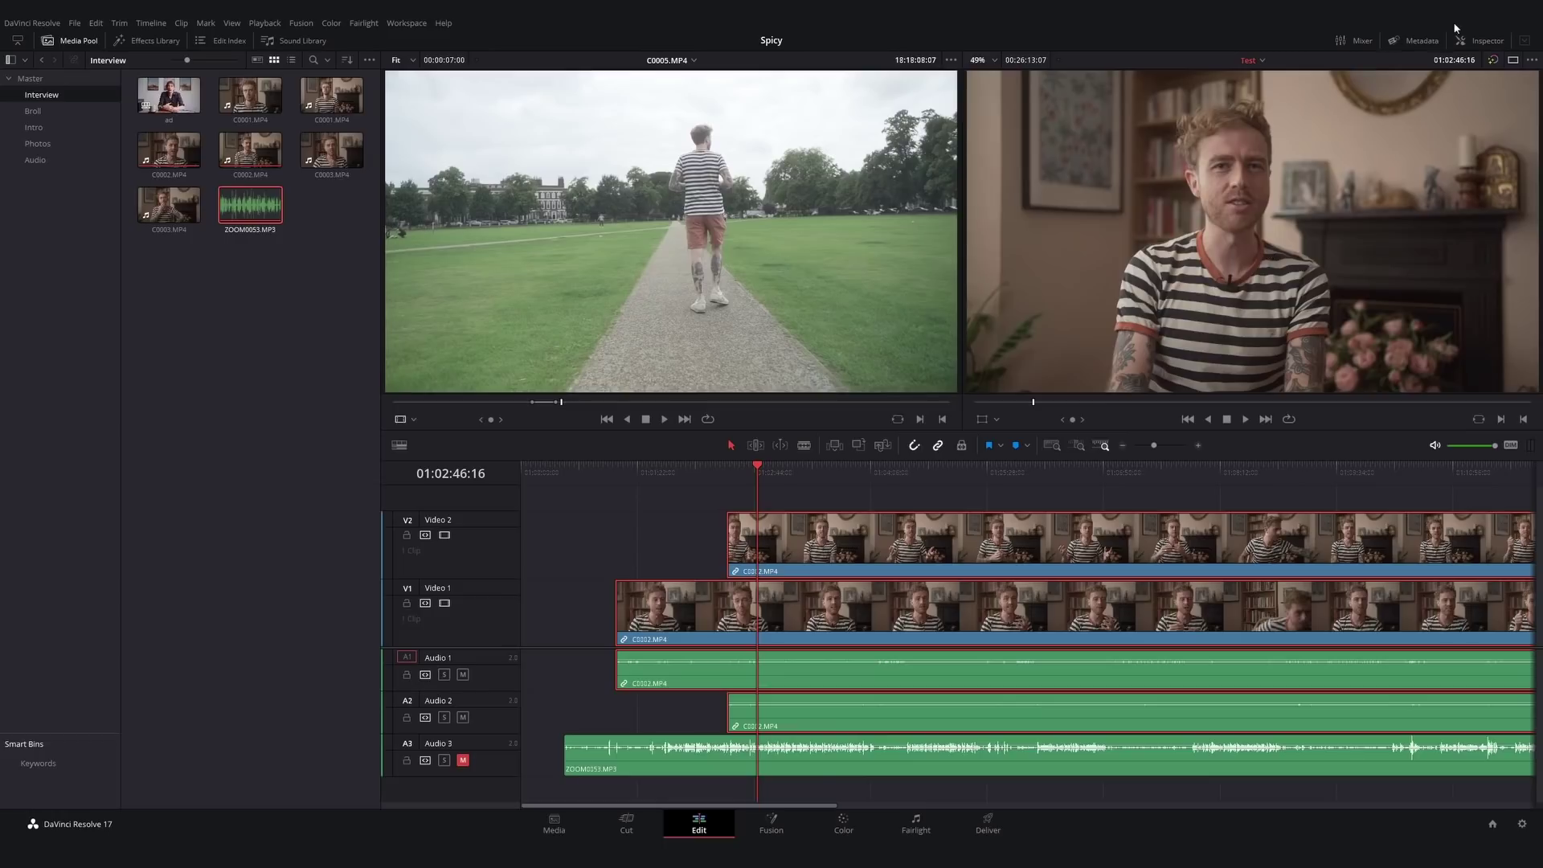
click(1479, 41)
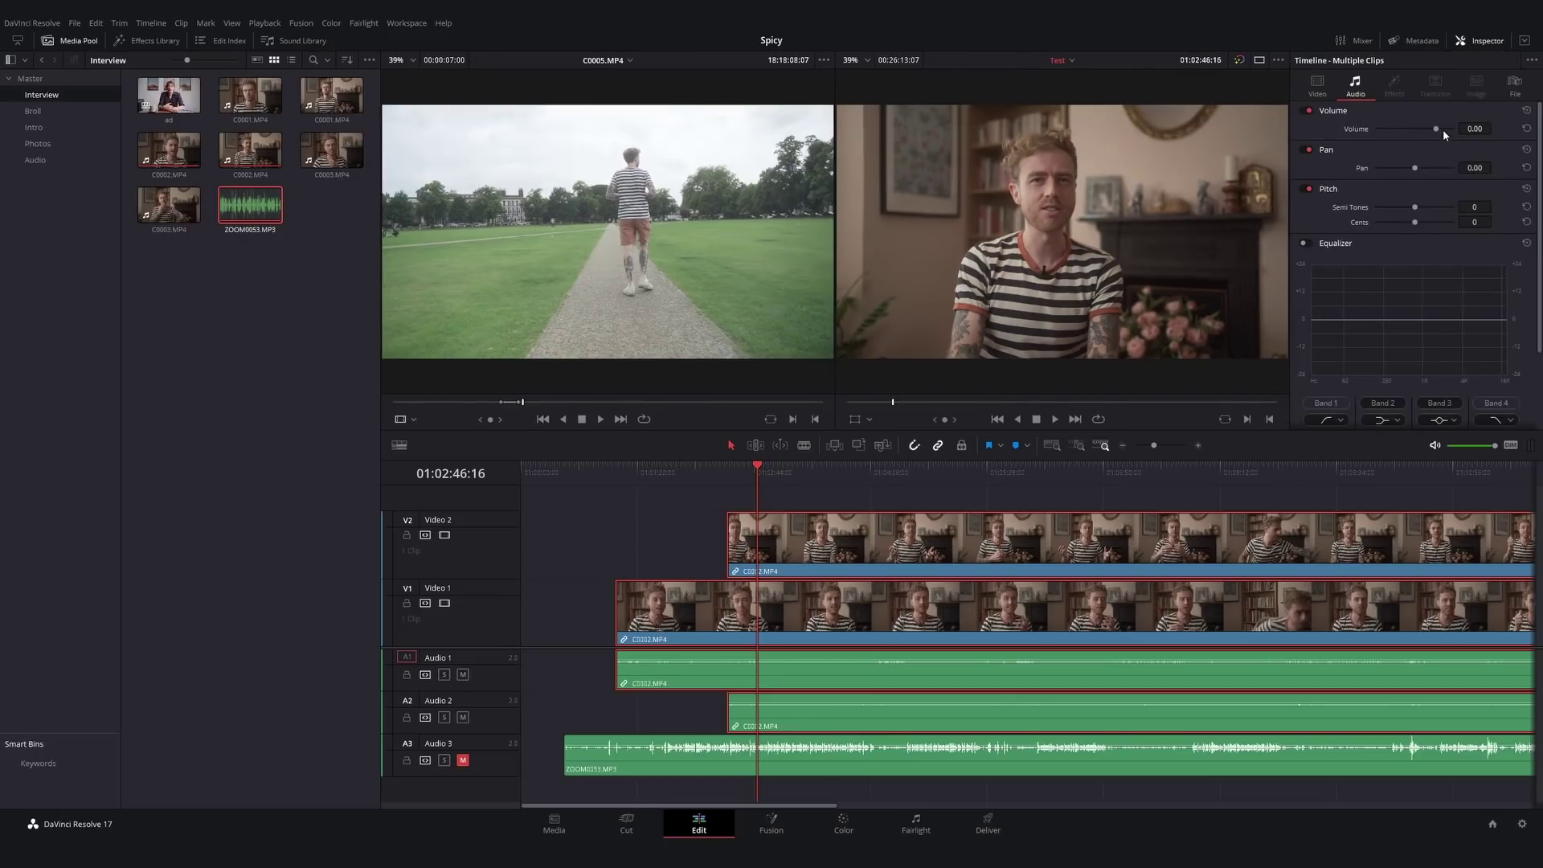
drag(1440, 127, 1473, 125)
- Play the boosted camera audio, muting Audio 2 partway through to hear Audio 1 alone
key(space)
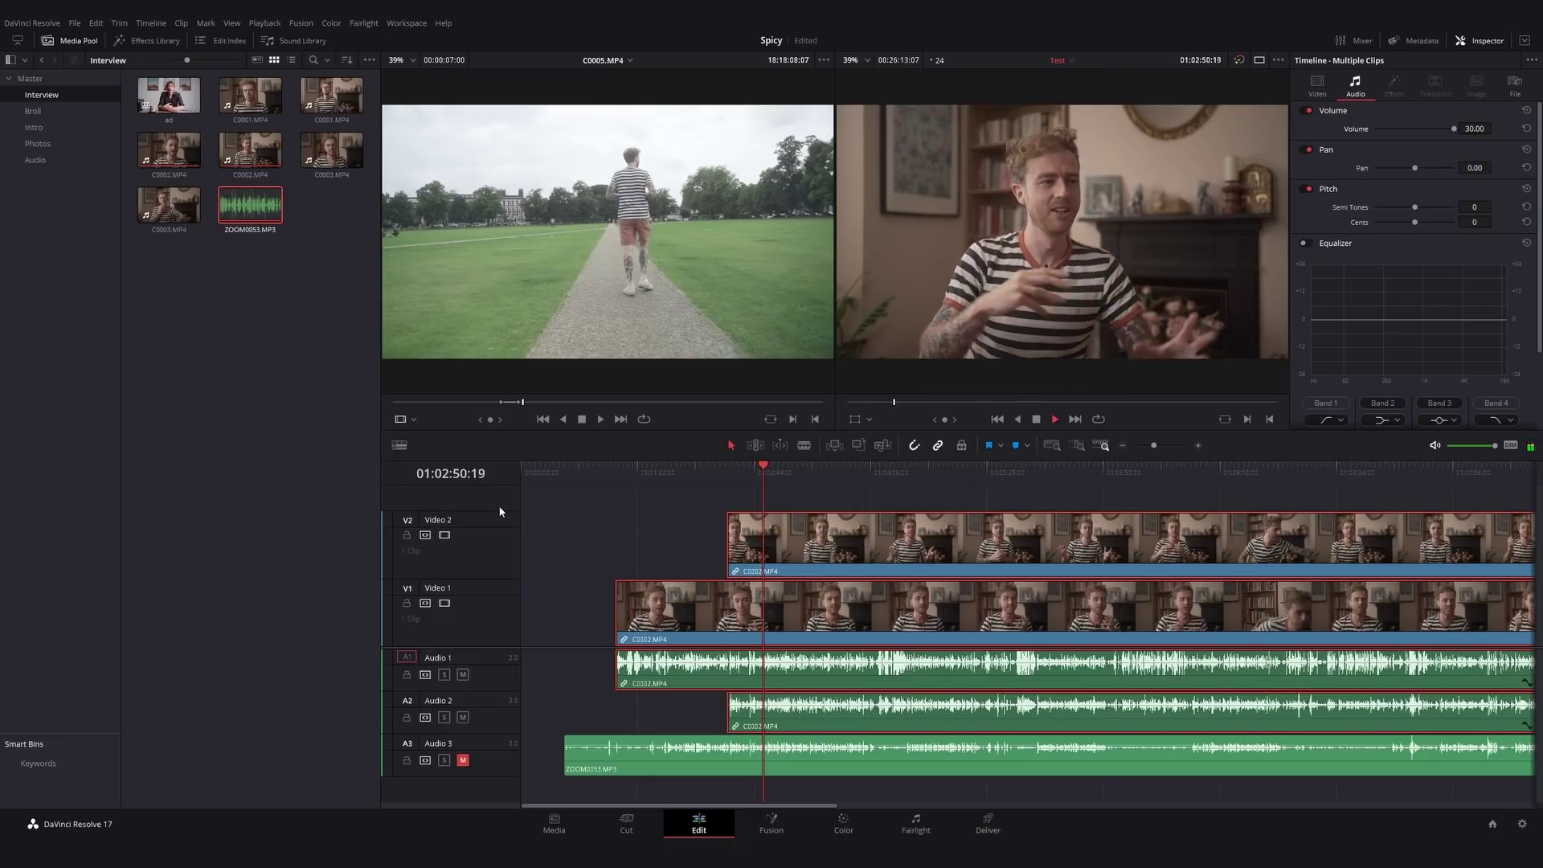
click(463, 717)
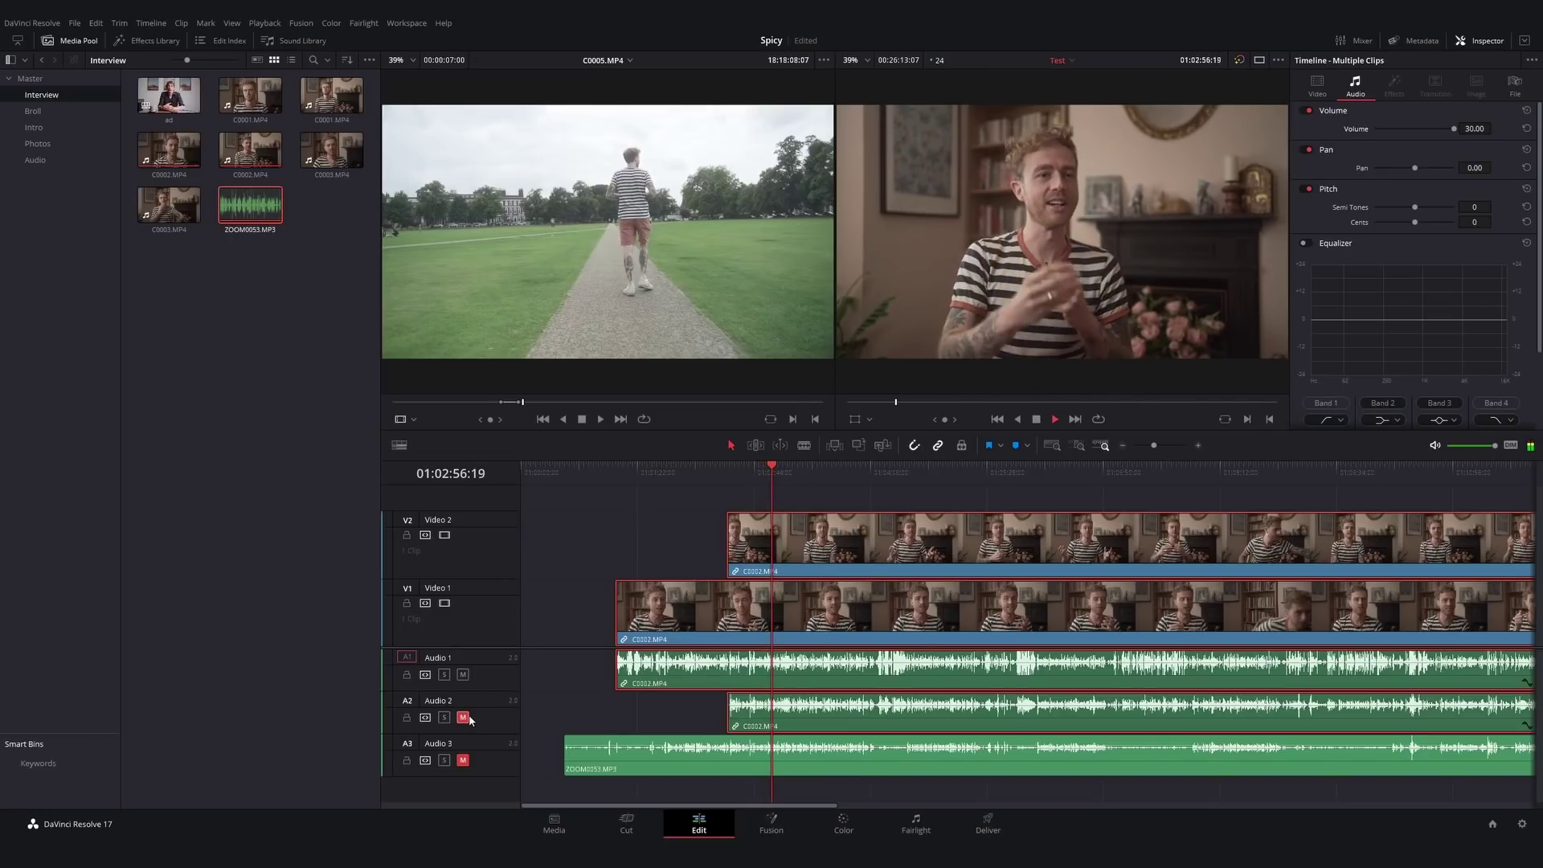
key(space)
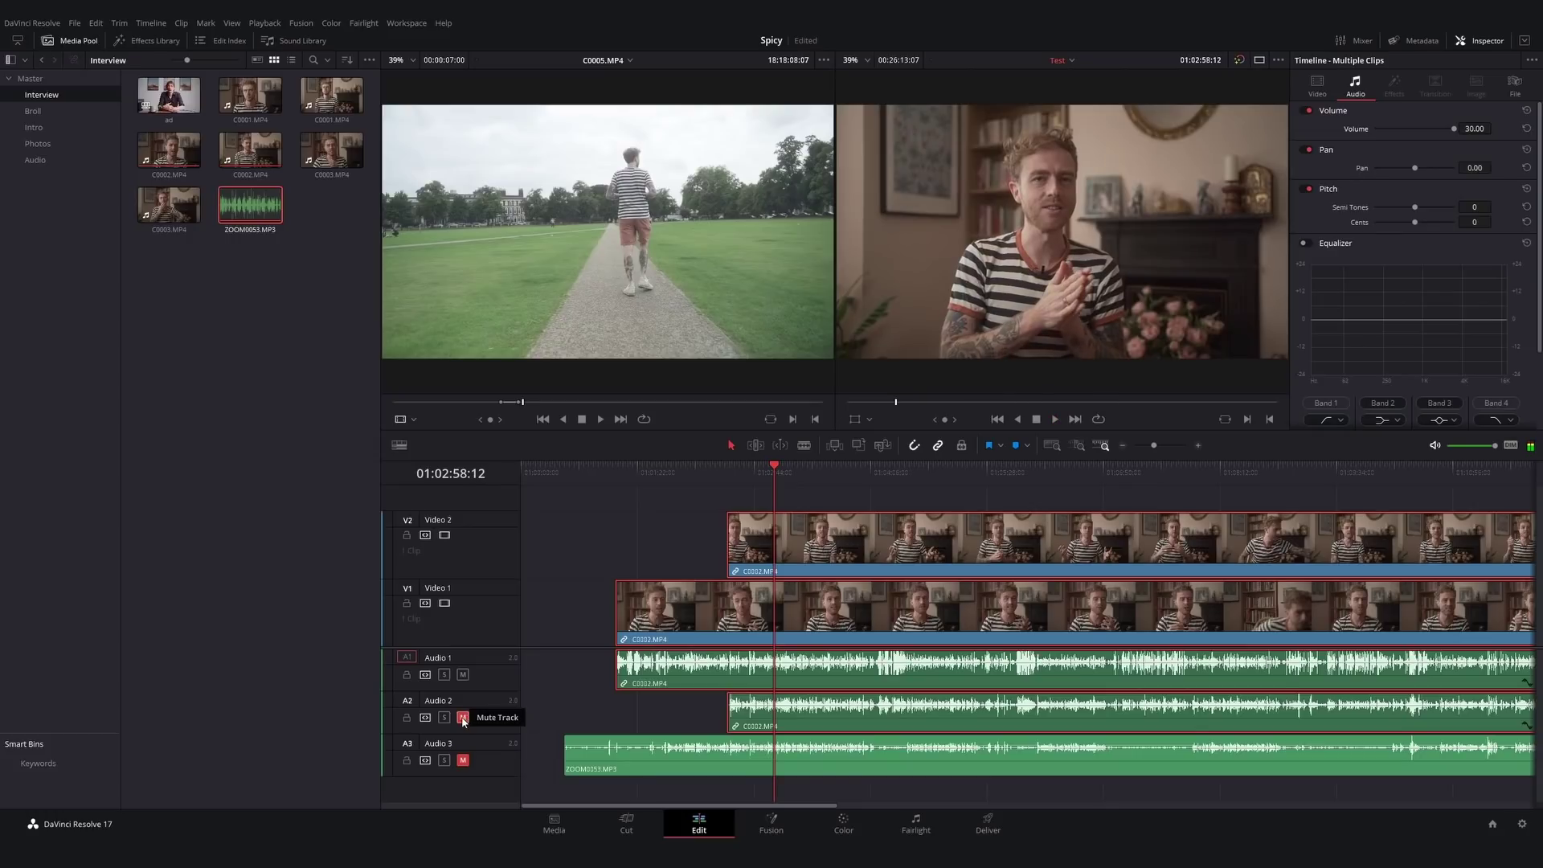
- Mute Audio 1 and Audio 2 and unmute Audio 3 so only the ZOOM0053.MP3 recording plays
click(463, 718)
click(463, 760)
click(463, 717)
click(463, 675)
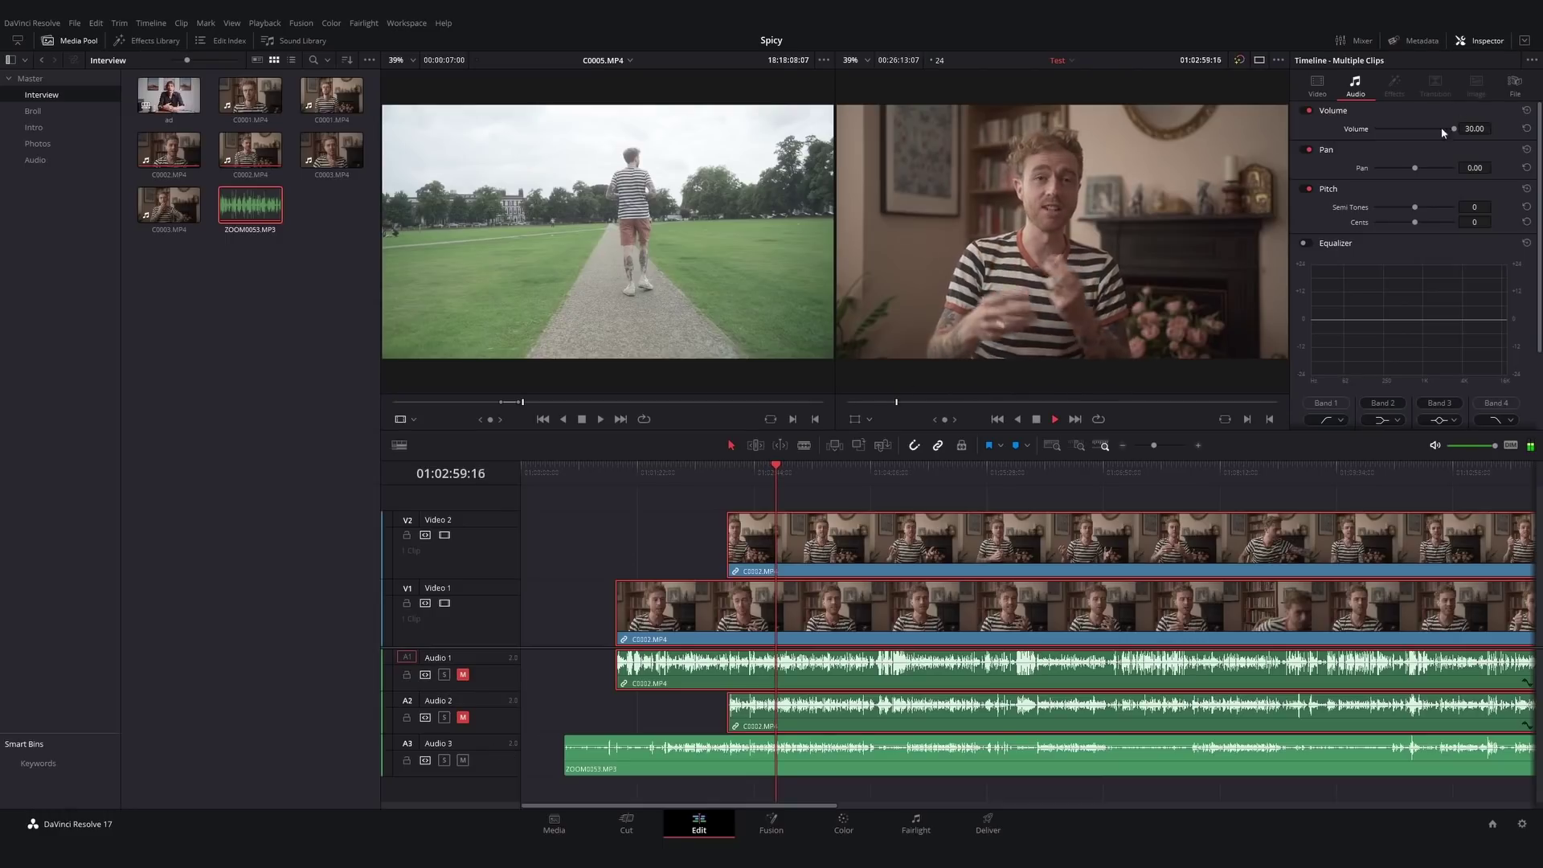
- Raise the ZOOM0053.MP3 clip's volume to 8.20 and play a section further along to hear it
click(914, 755)
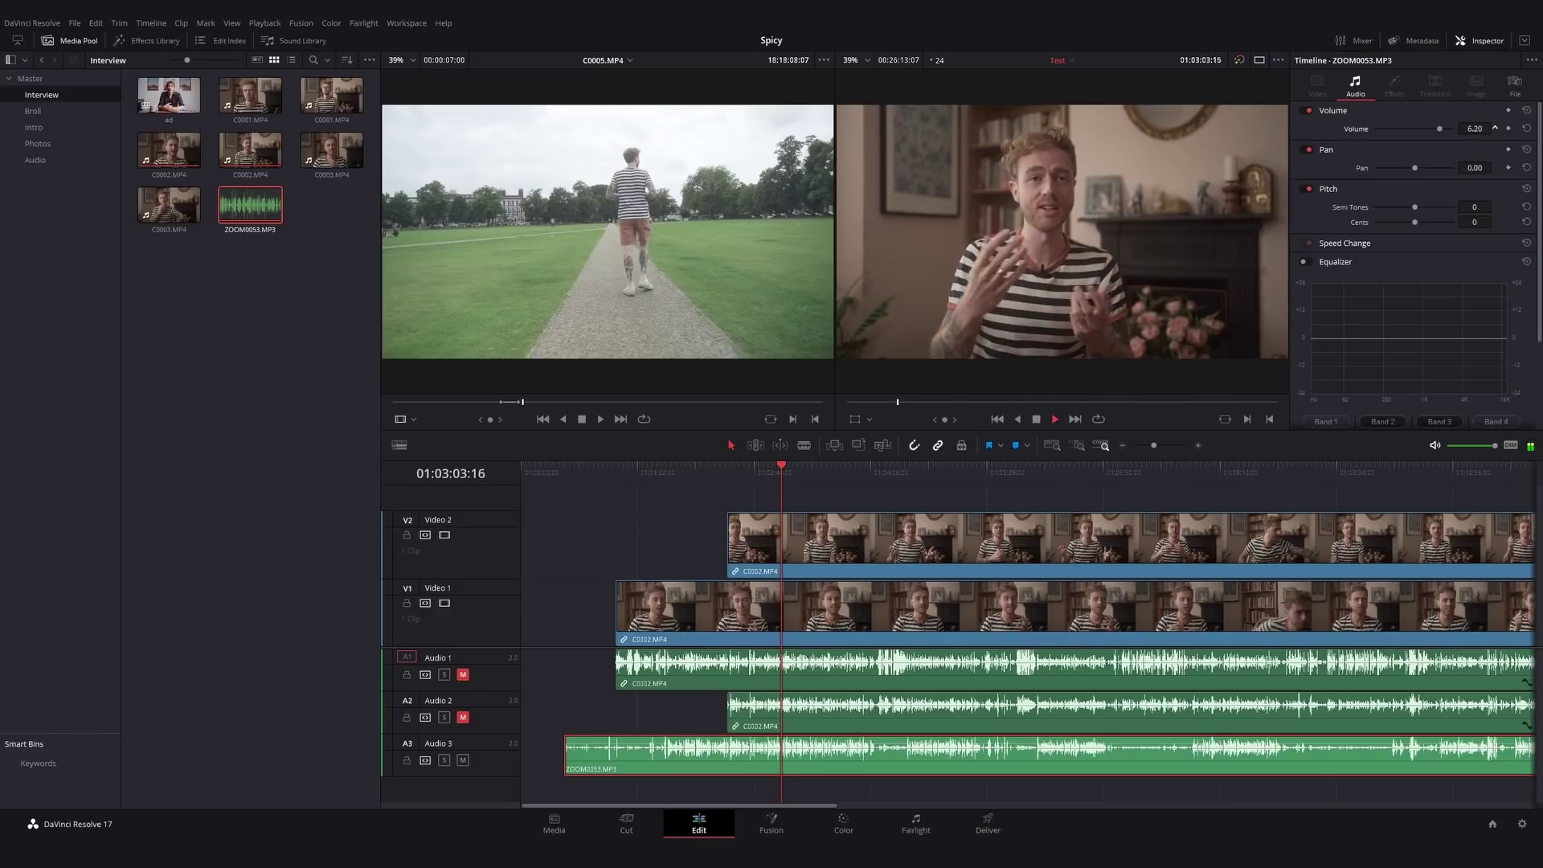
drag(1473, 129, 1475, 129)
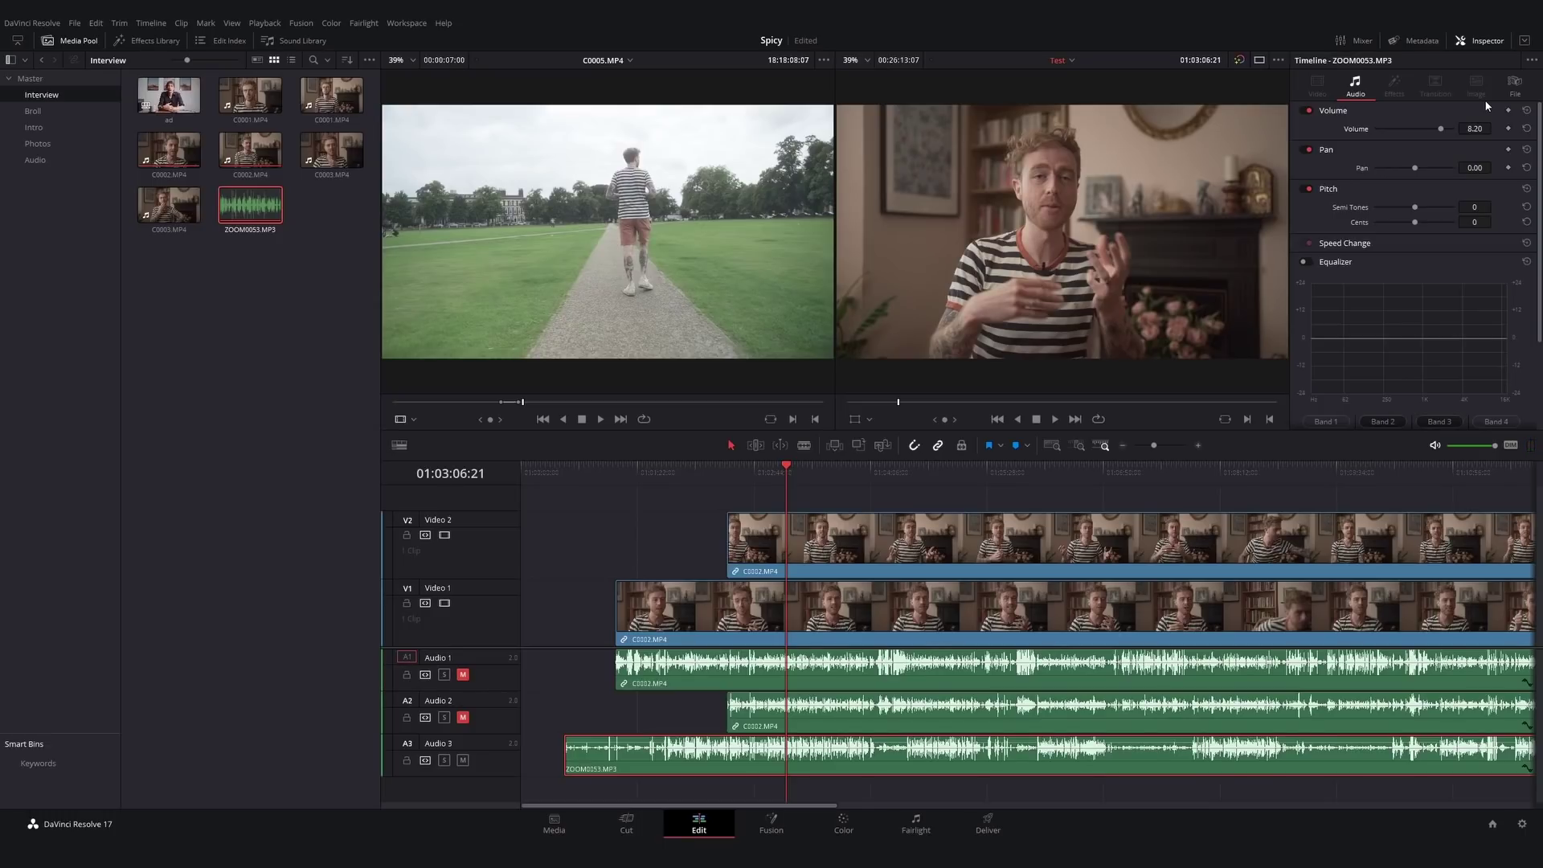
click(802, 467)
key(space)
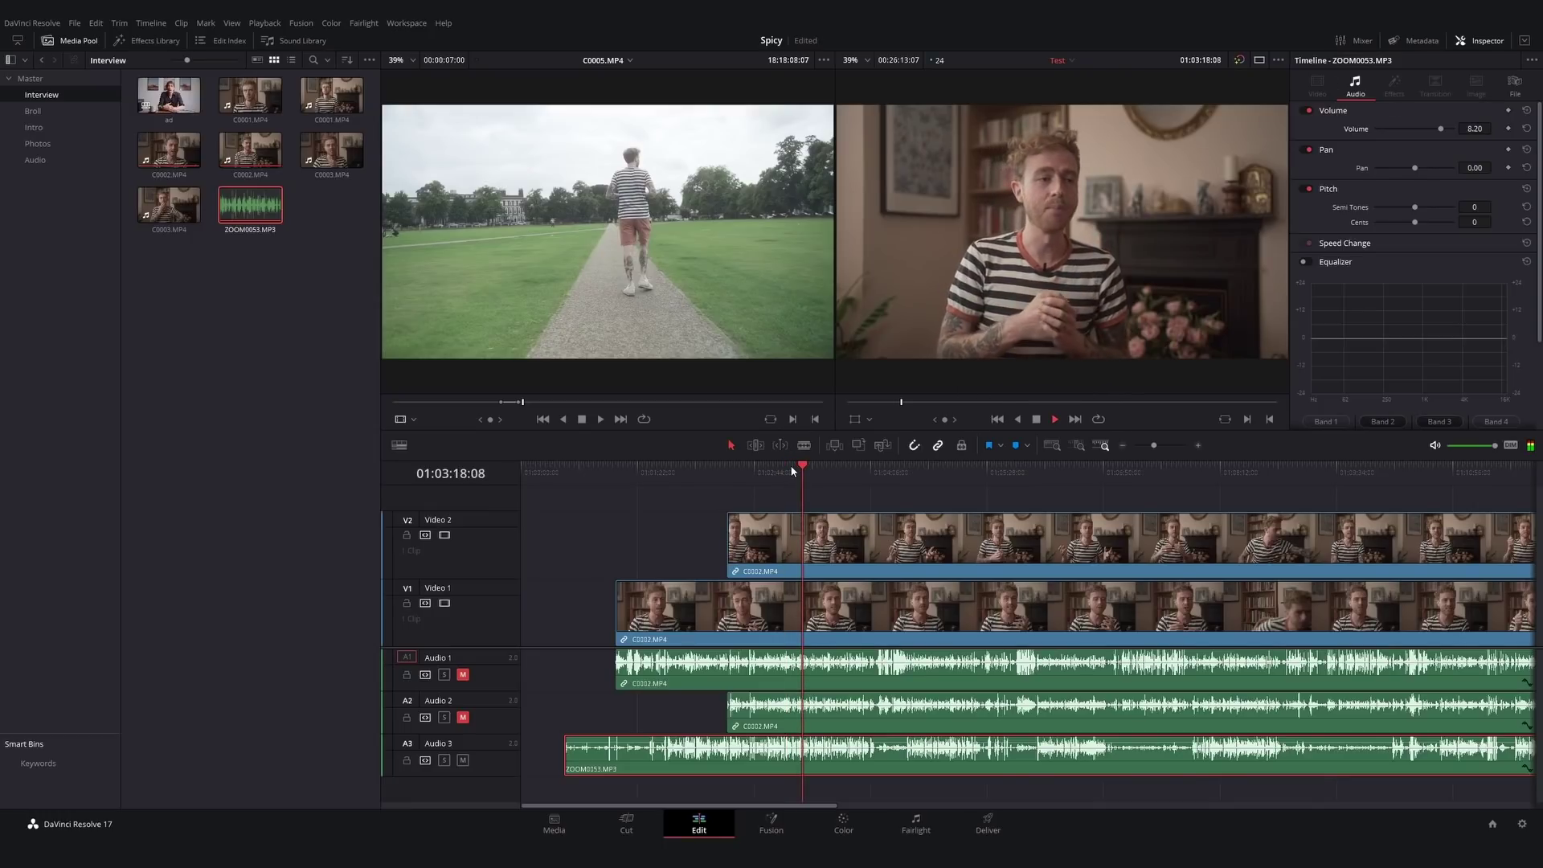
key(space)
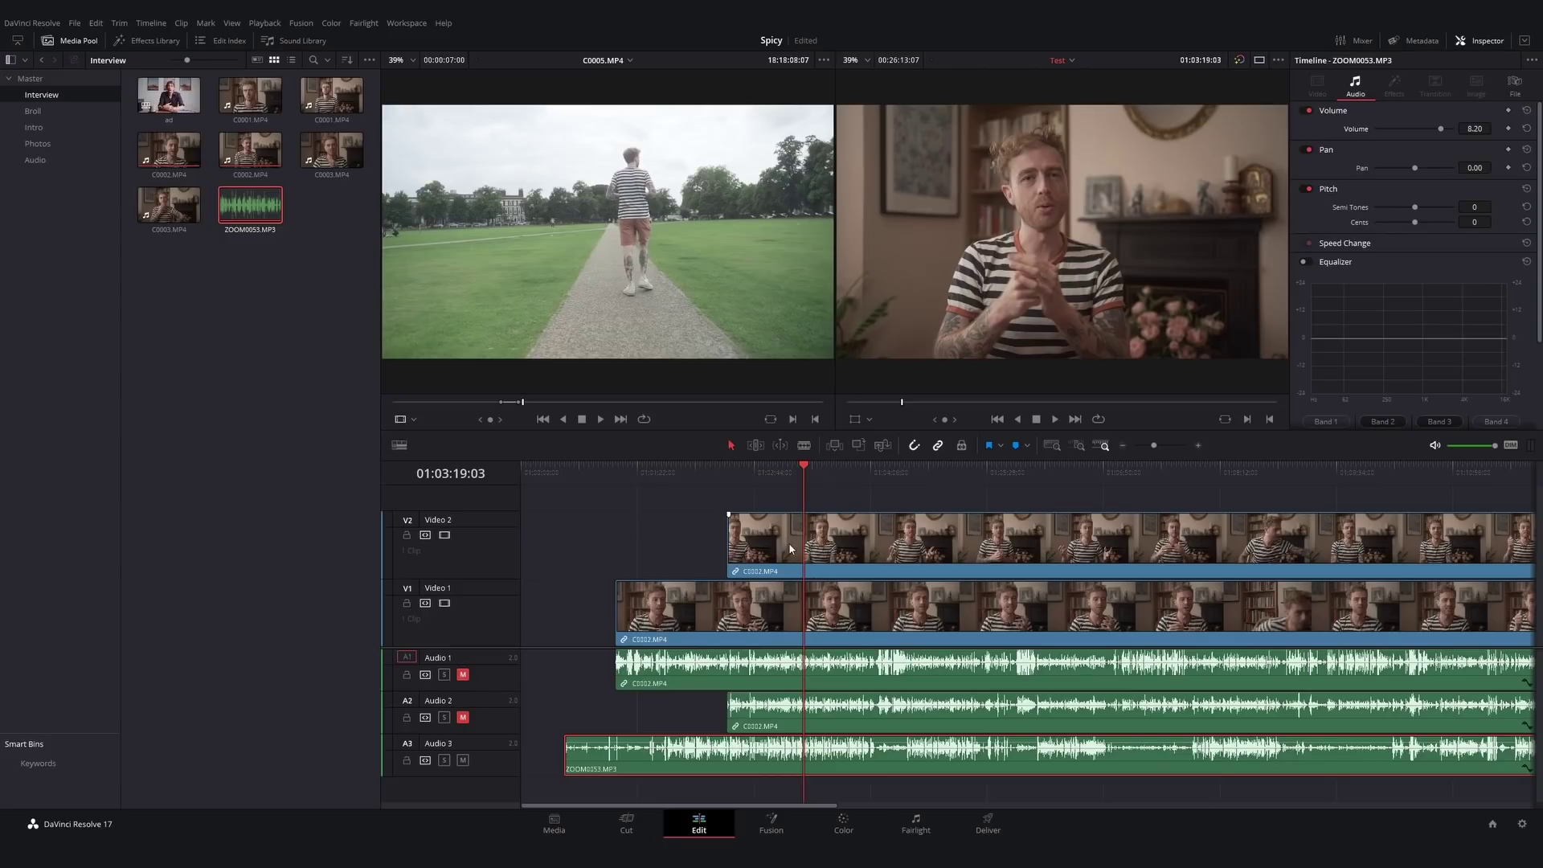
- Split the clips on all tracks at about 01:03:07 and delete everything before the cut
key(b)
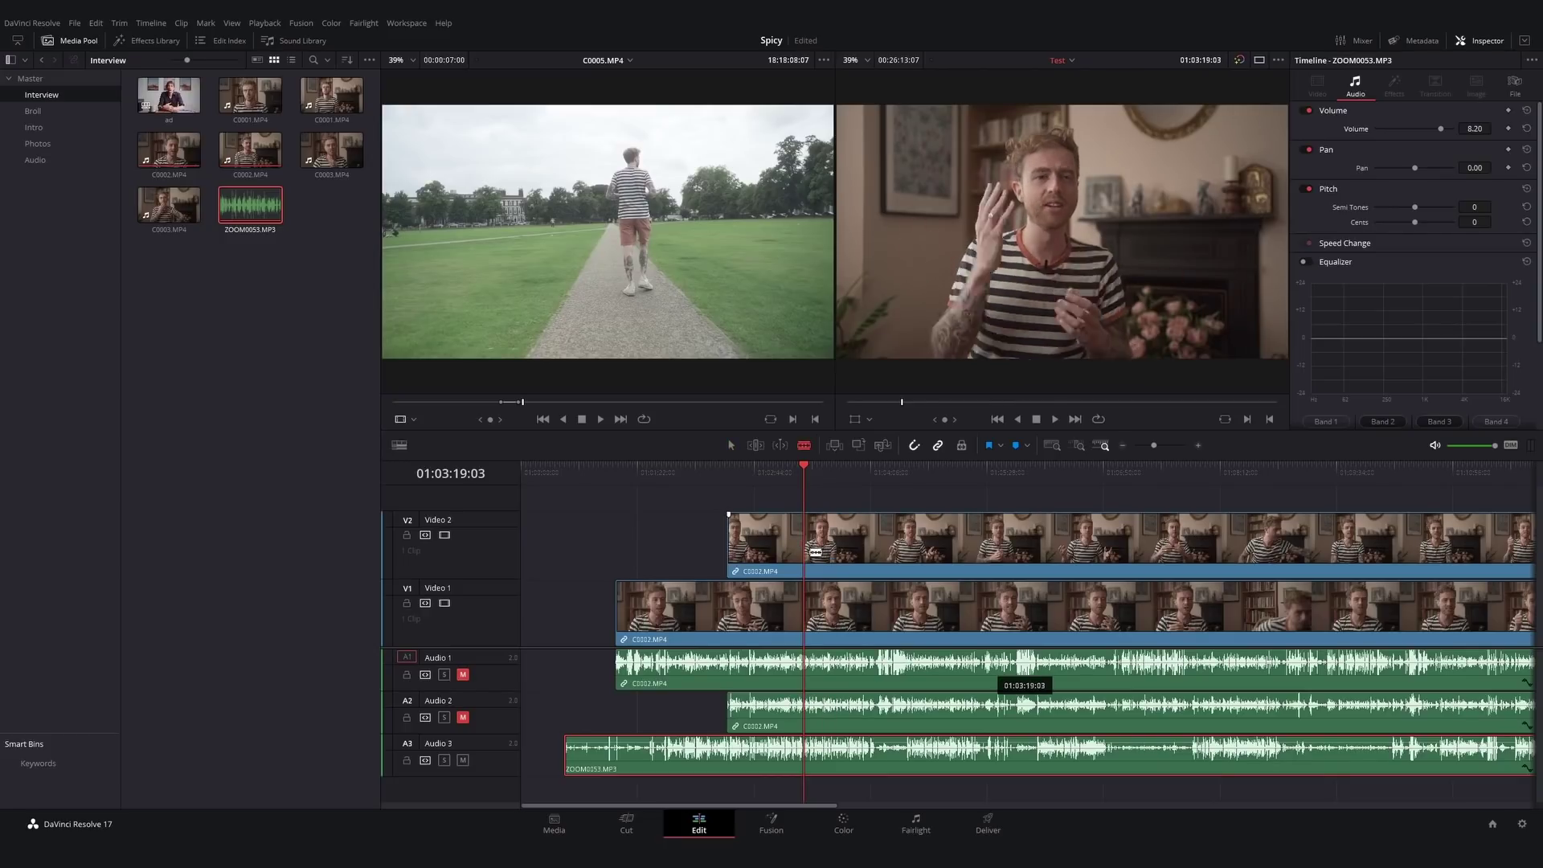
click(787, 552)
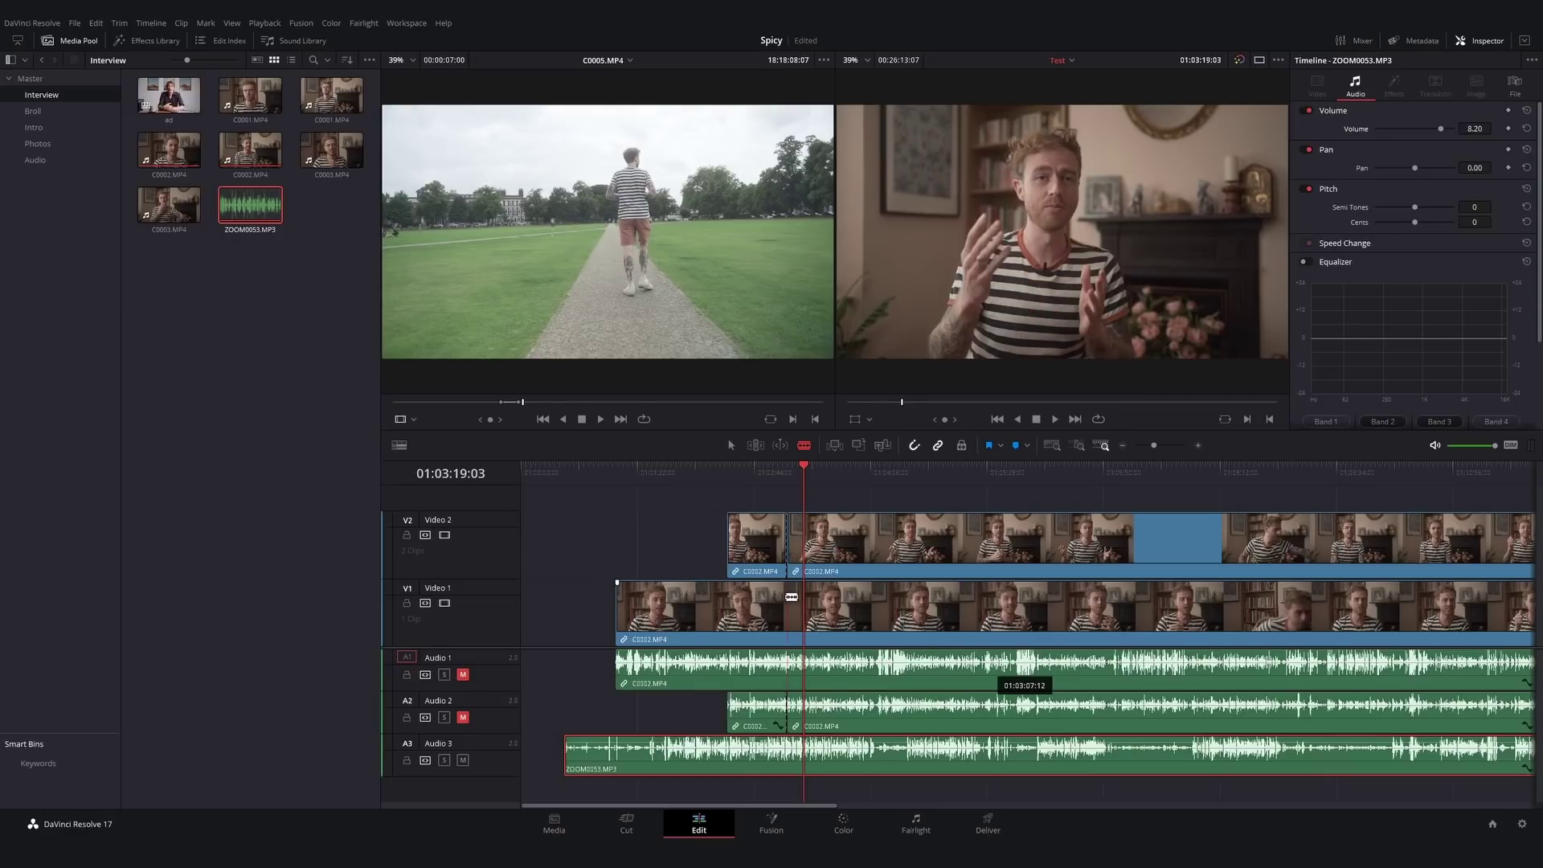
click(788, 597)
click(787, 751)
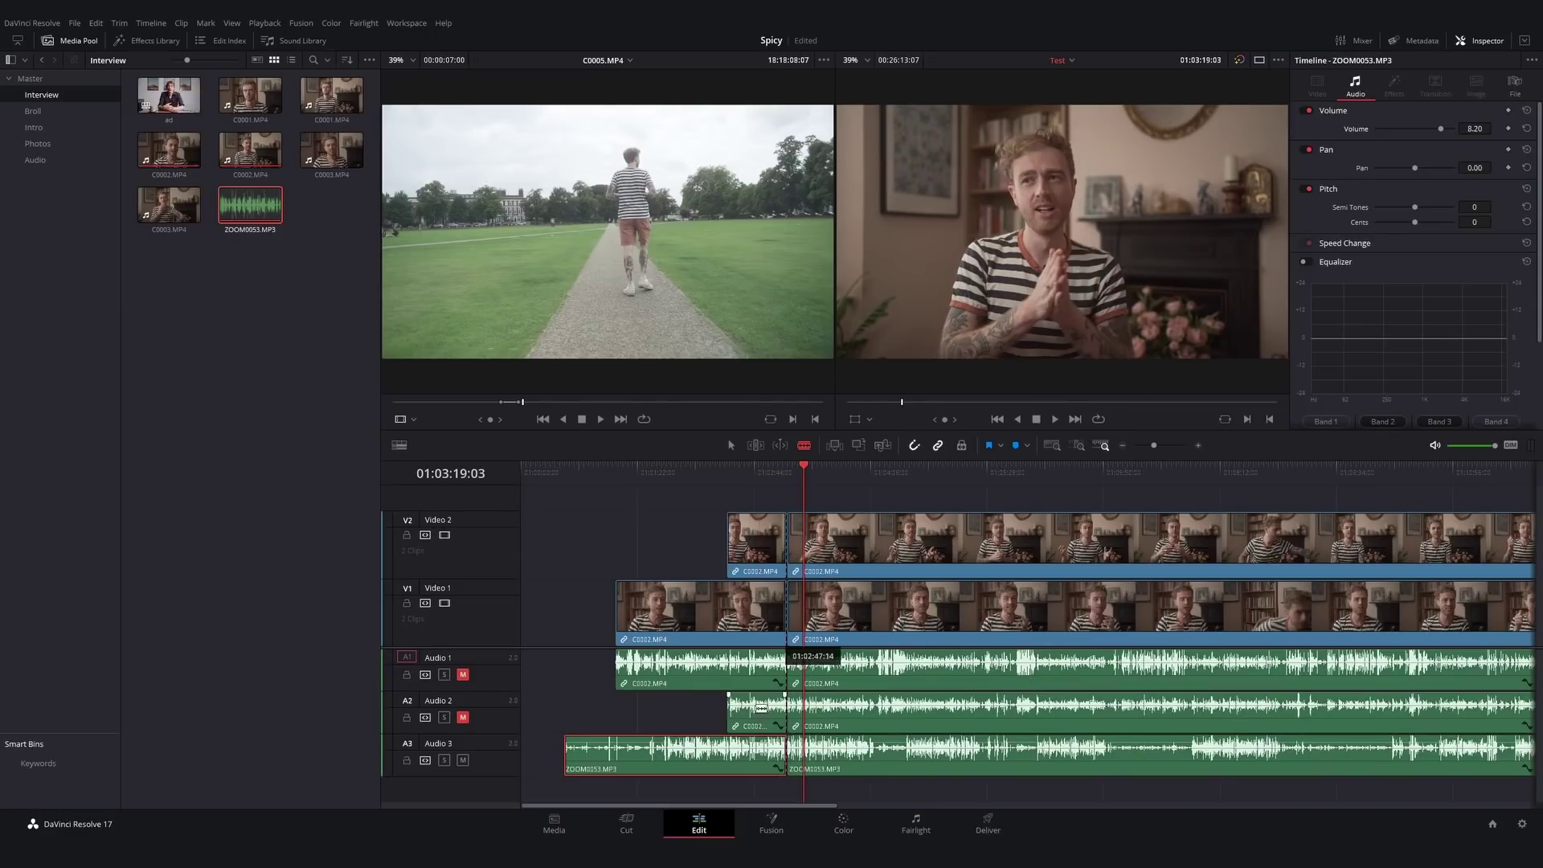
key(a)
drag(690, 512, 762, 762)
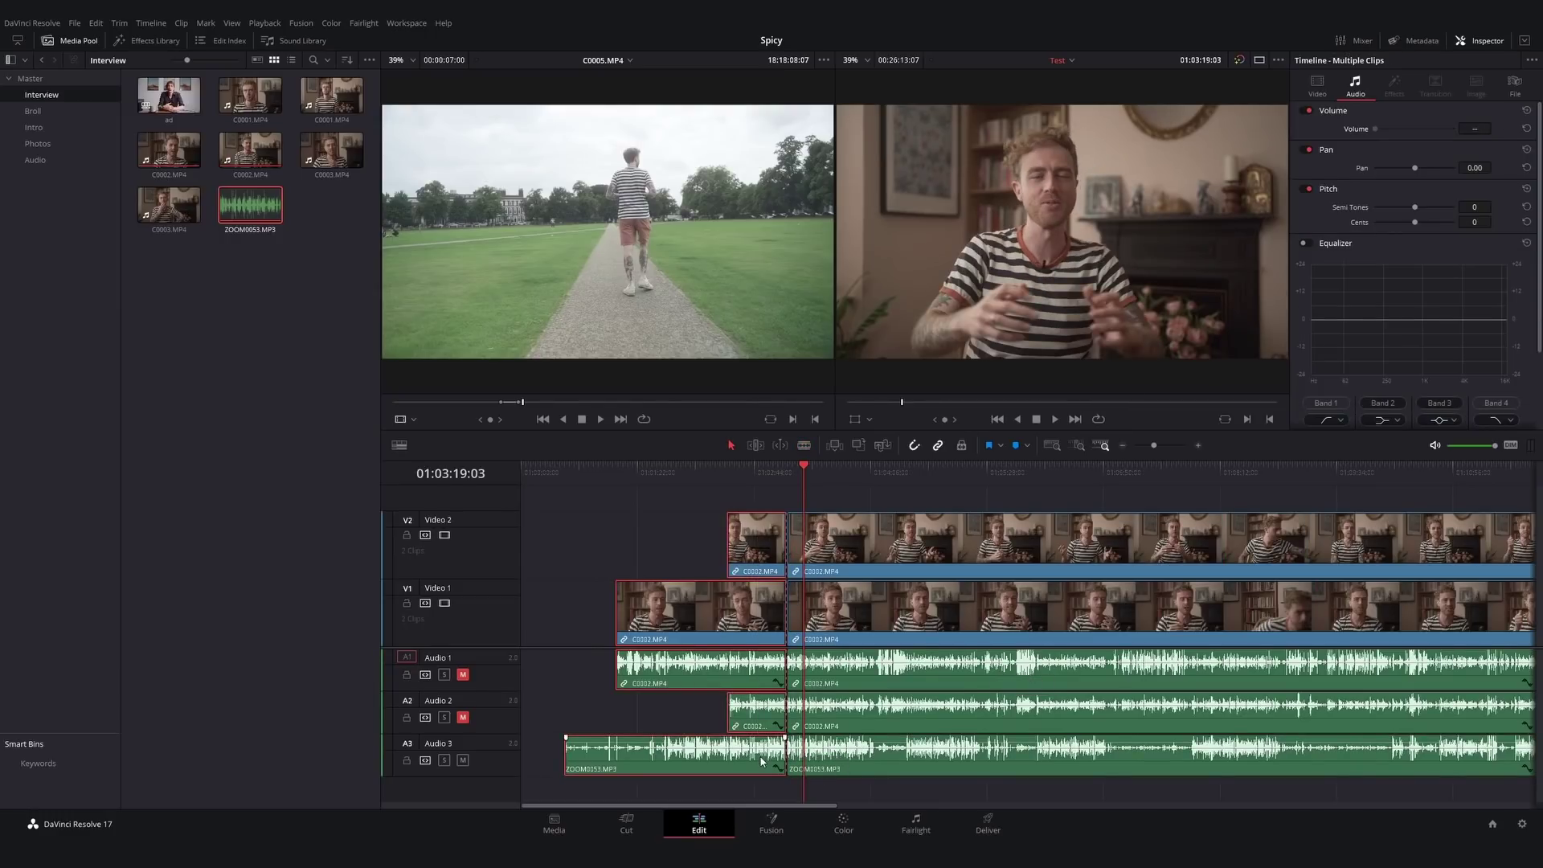
key(BackSpace)
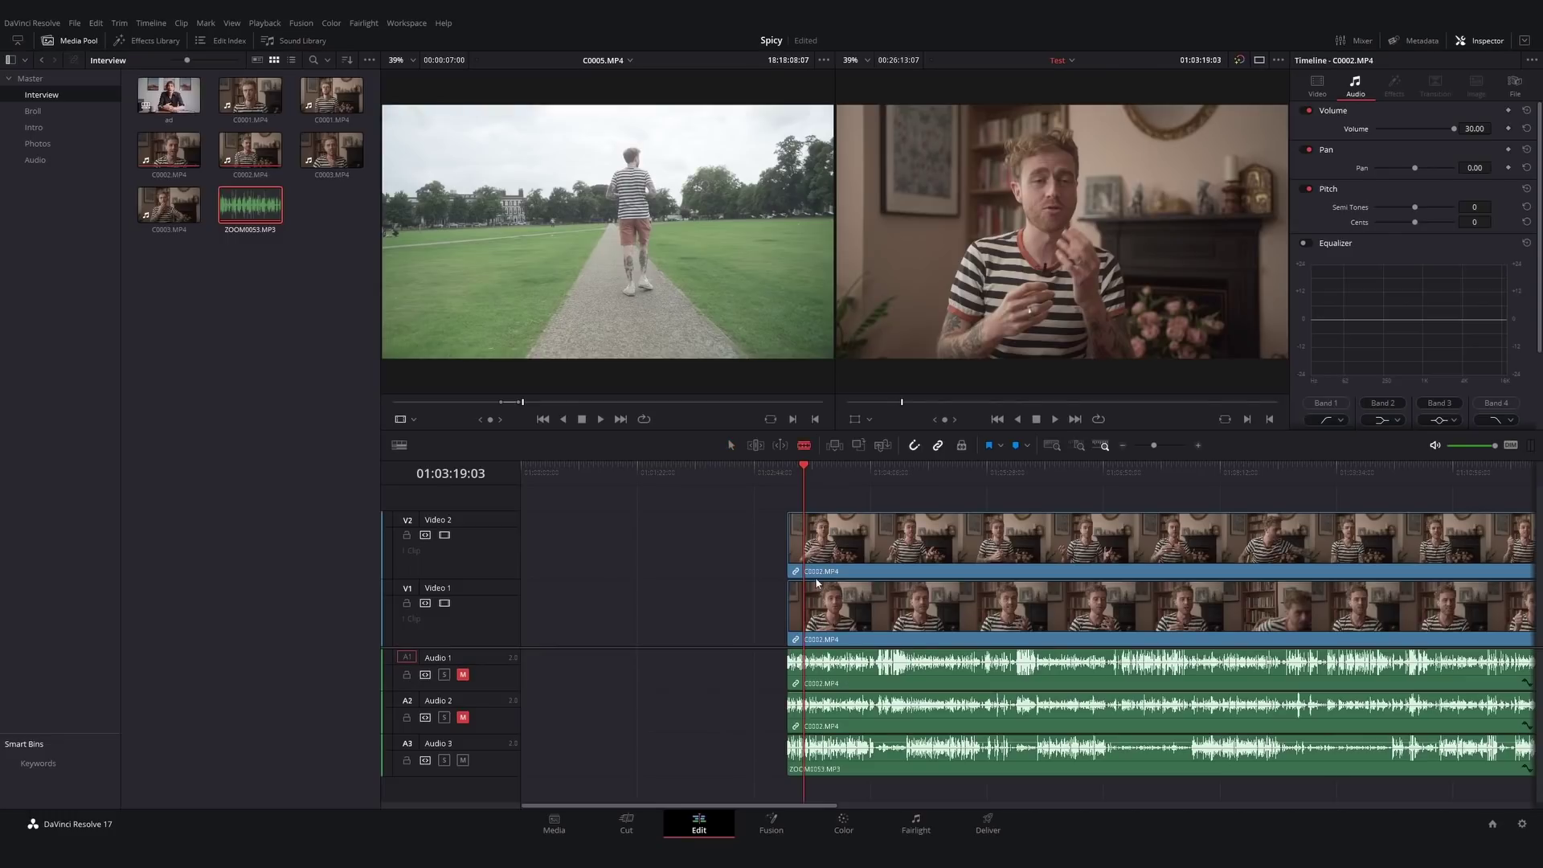
- Split the clips on all tracks at about 01:03:35 and delete everything after the cut
click(826, 675)
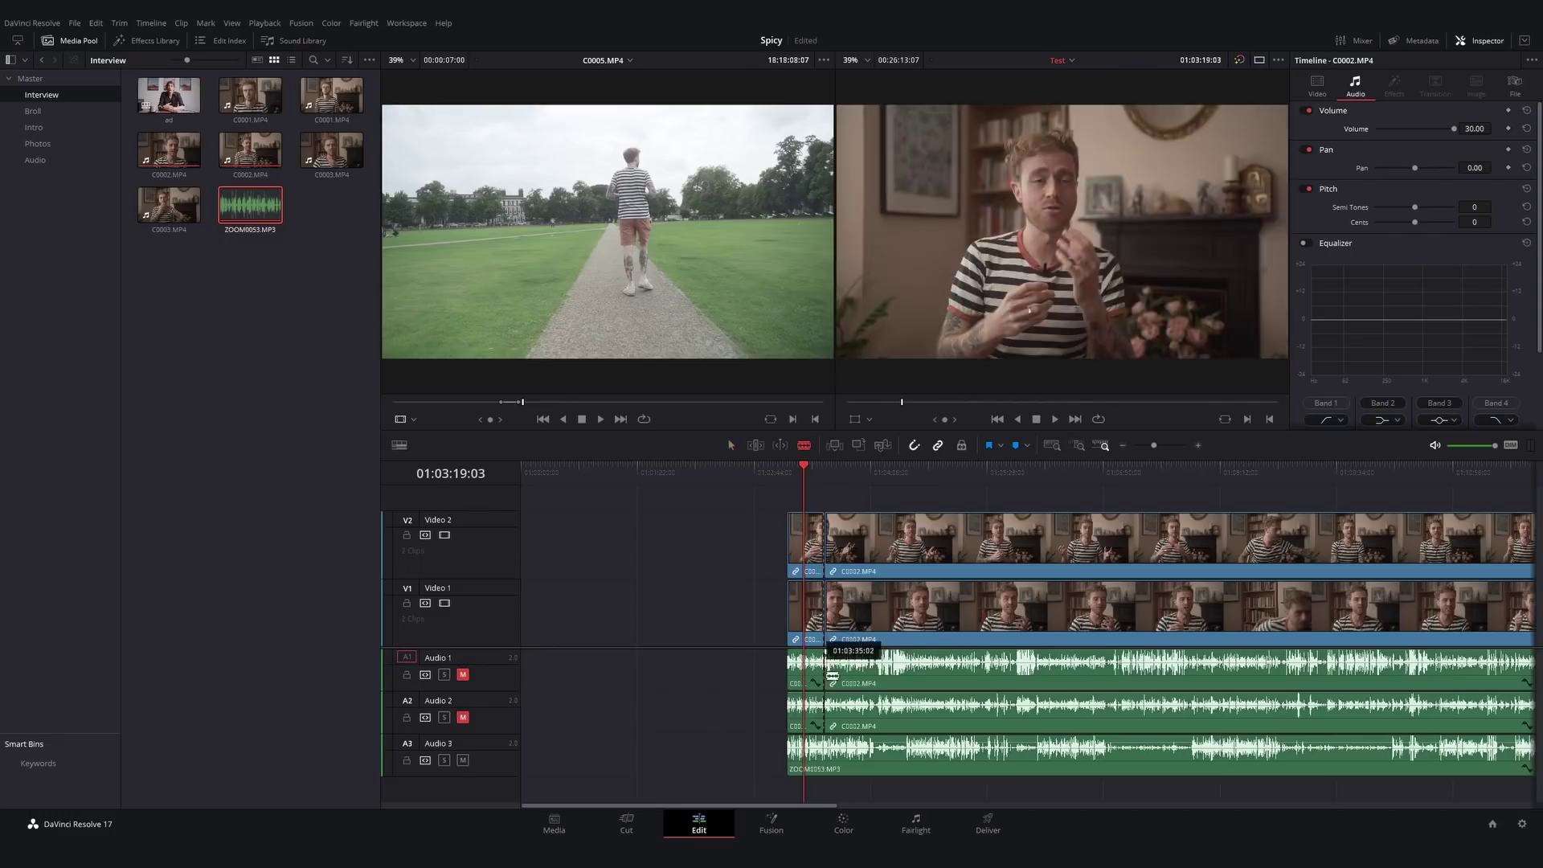
click(826, 751)
key(a)
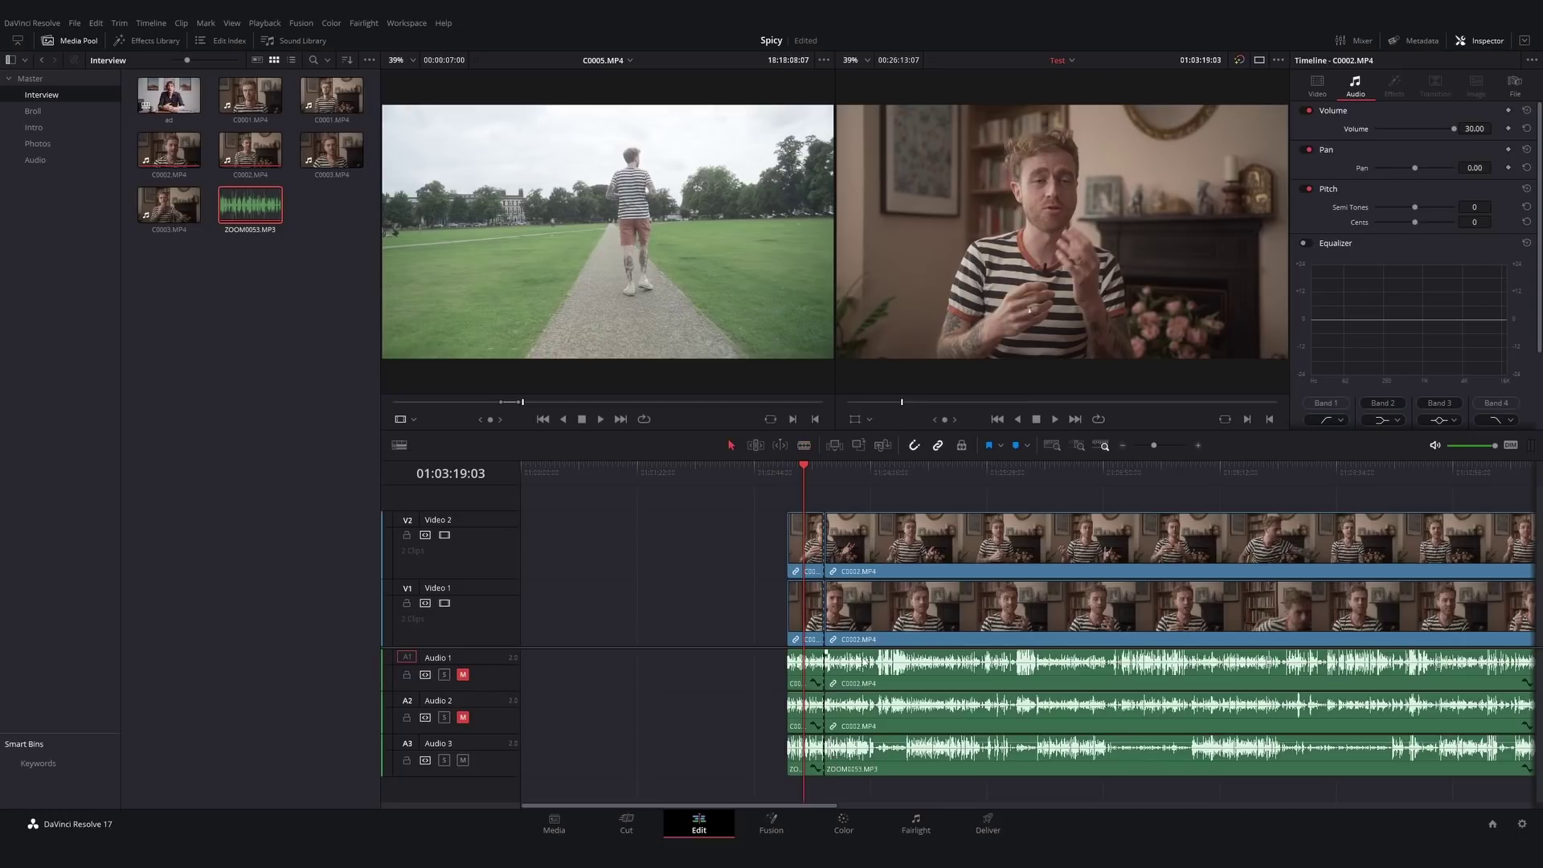
drag(882, 494, 939, 749)
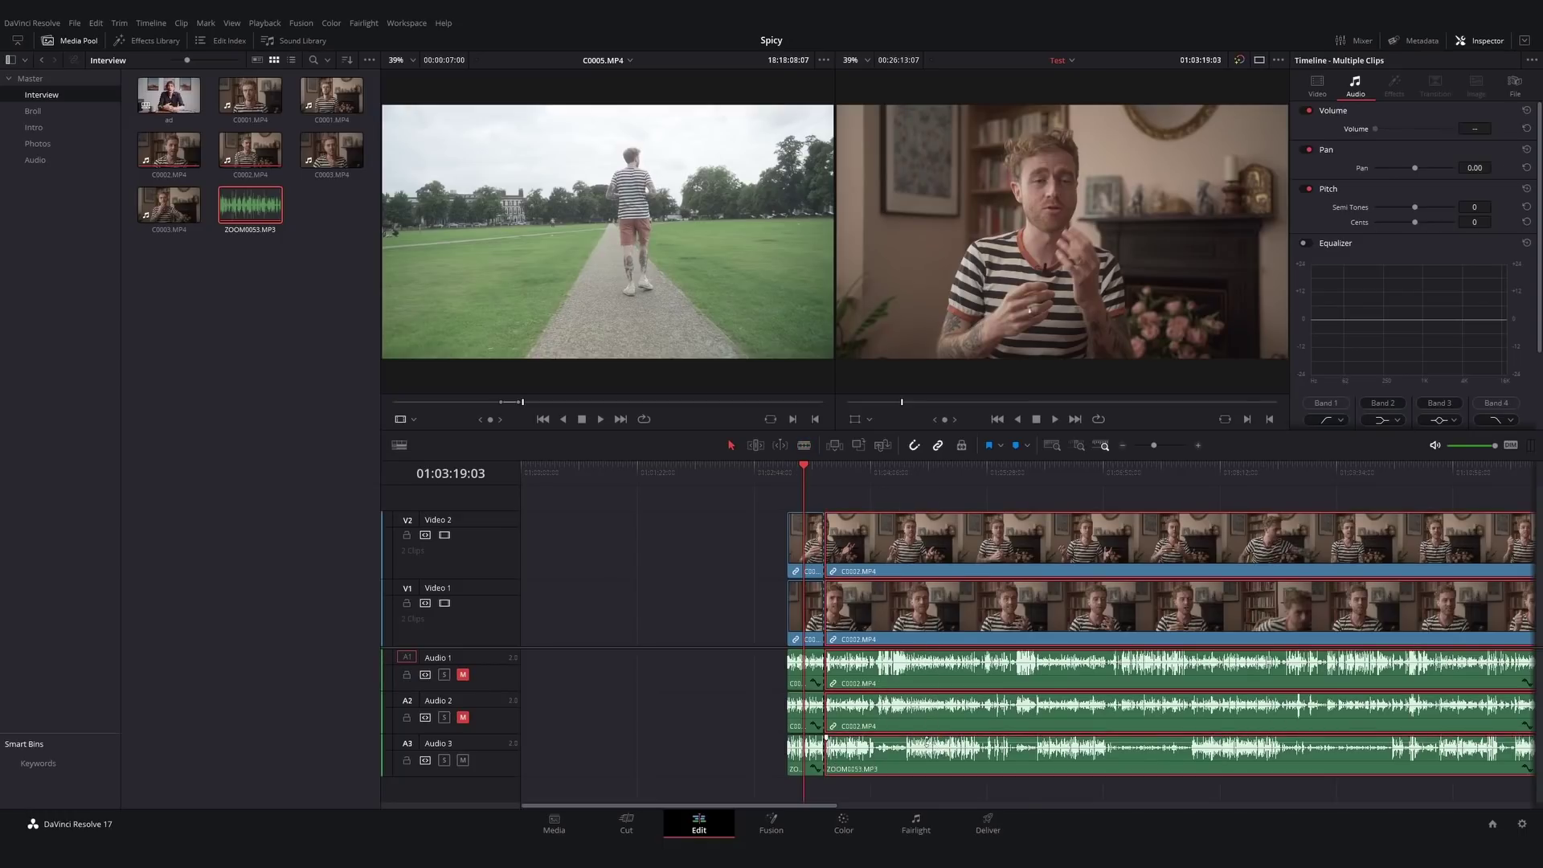
key(Delete)
- Close the empty gap before the remaining interview section so it starts at the beginning of the timeline
click(607, 614)
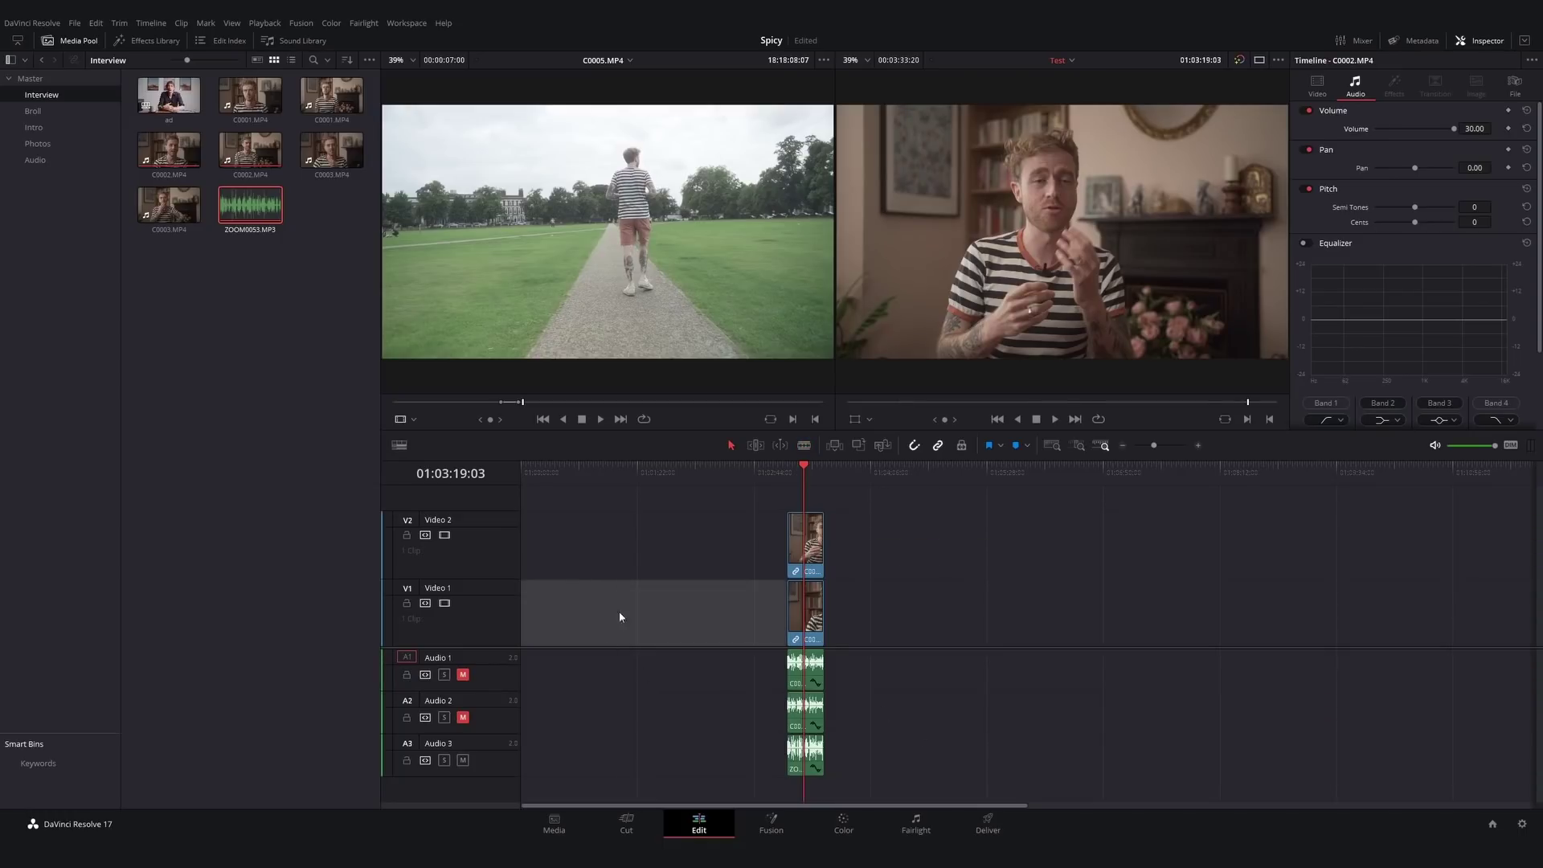
key(Delete)
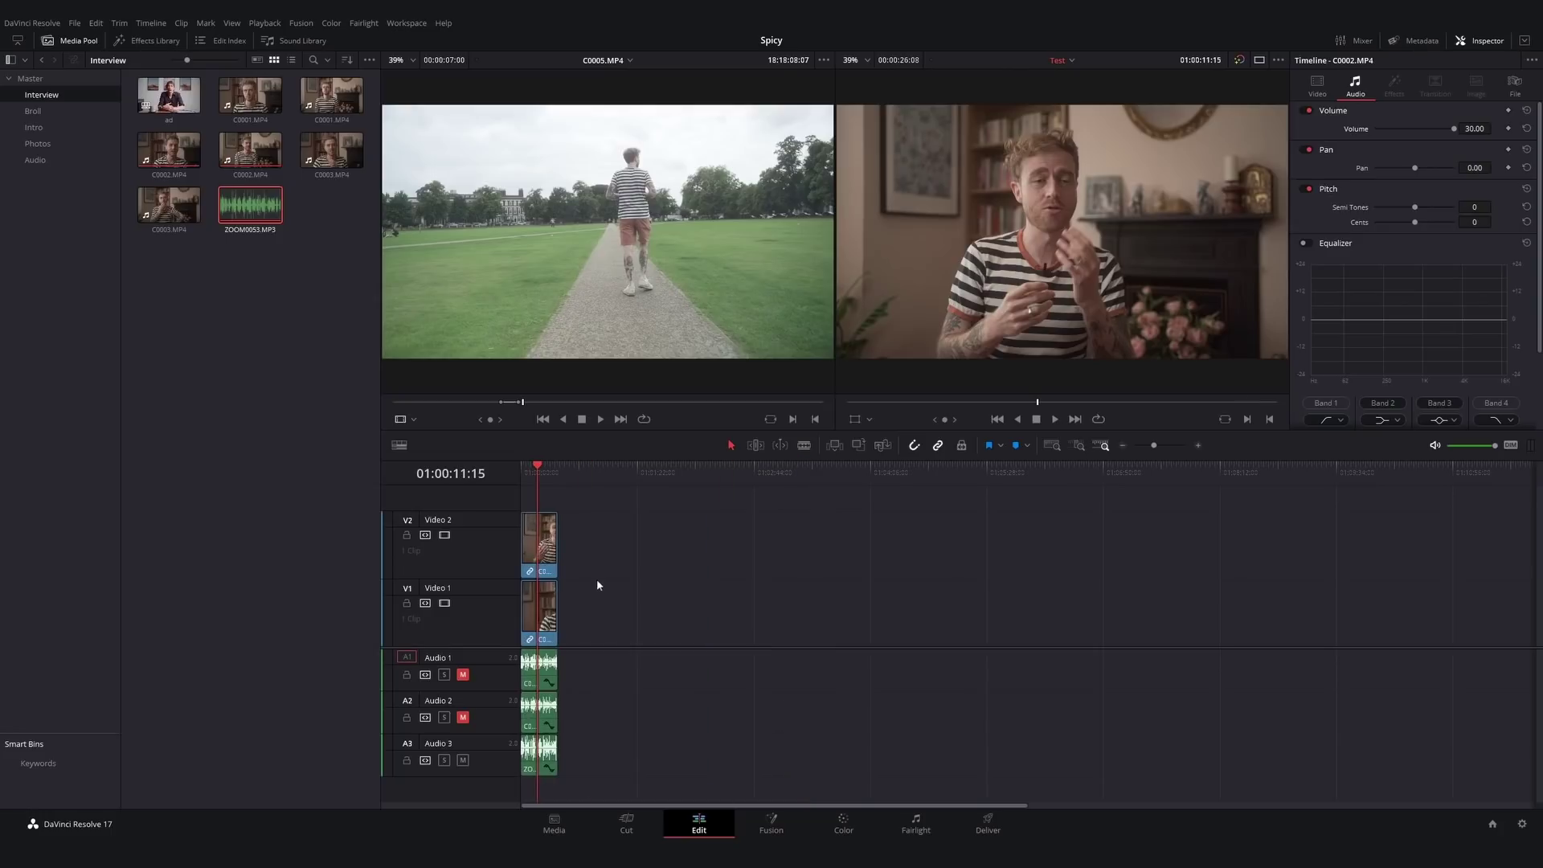
scroll(537, 540, up, 5)
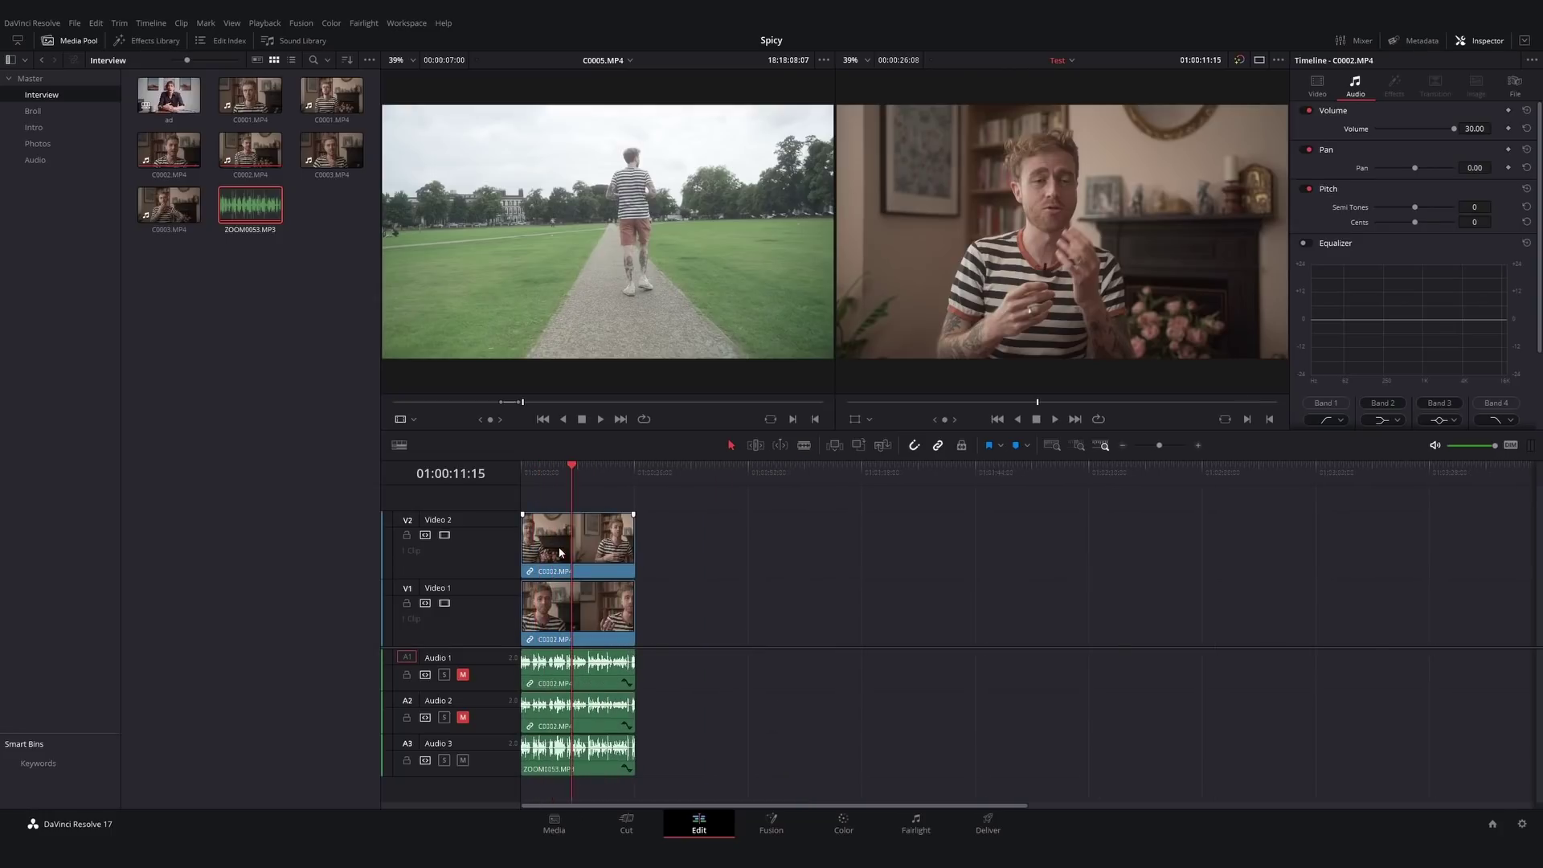
- Trim the end of the Video 2 clip to 01:00:11:15 and play through the change of angle
drag(692, 536, 600, 532)
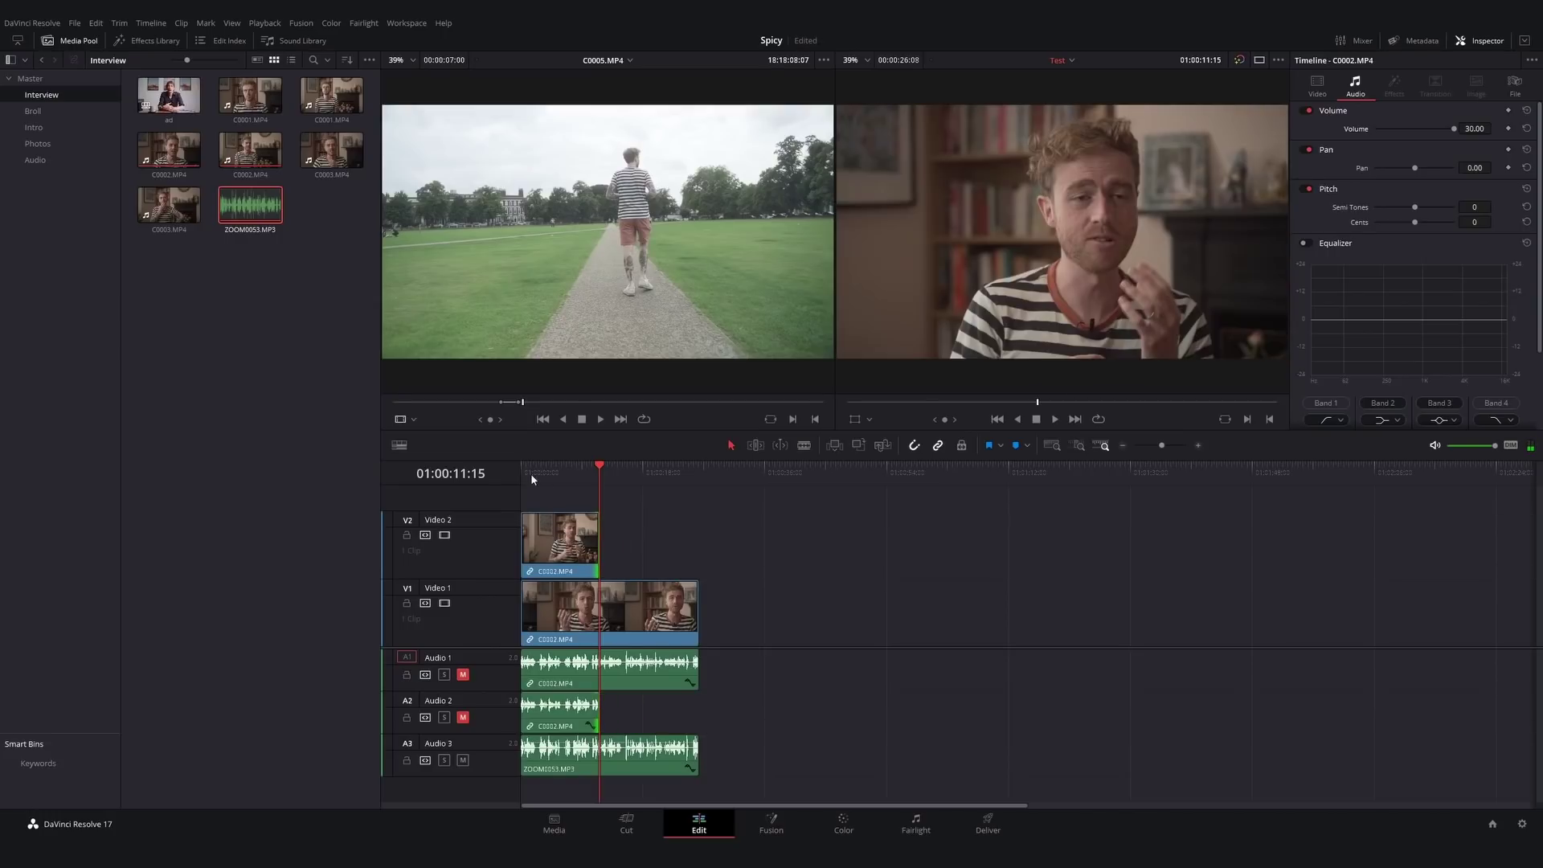
click(524, 469)
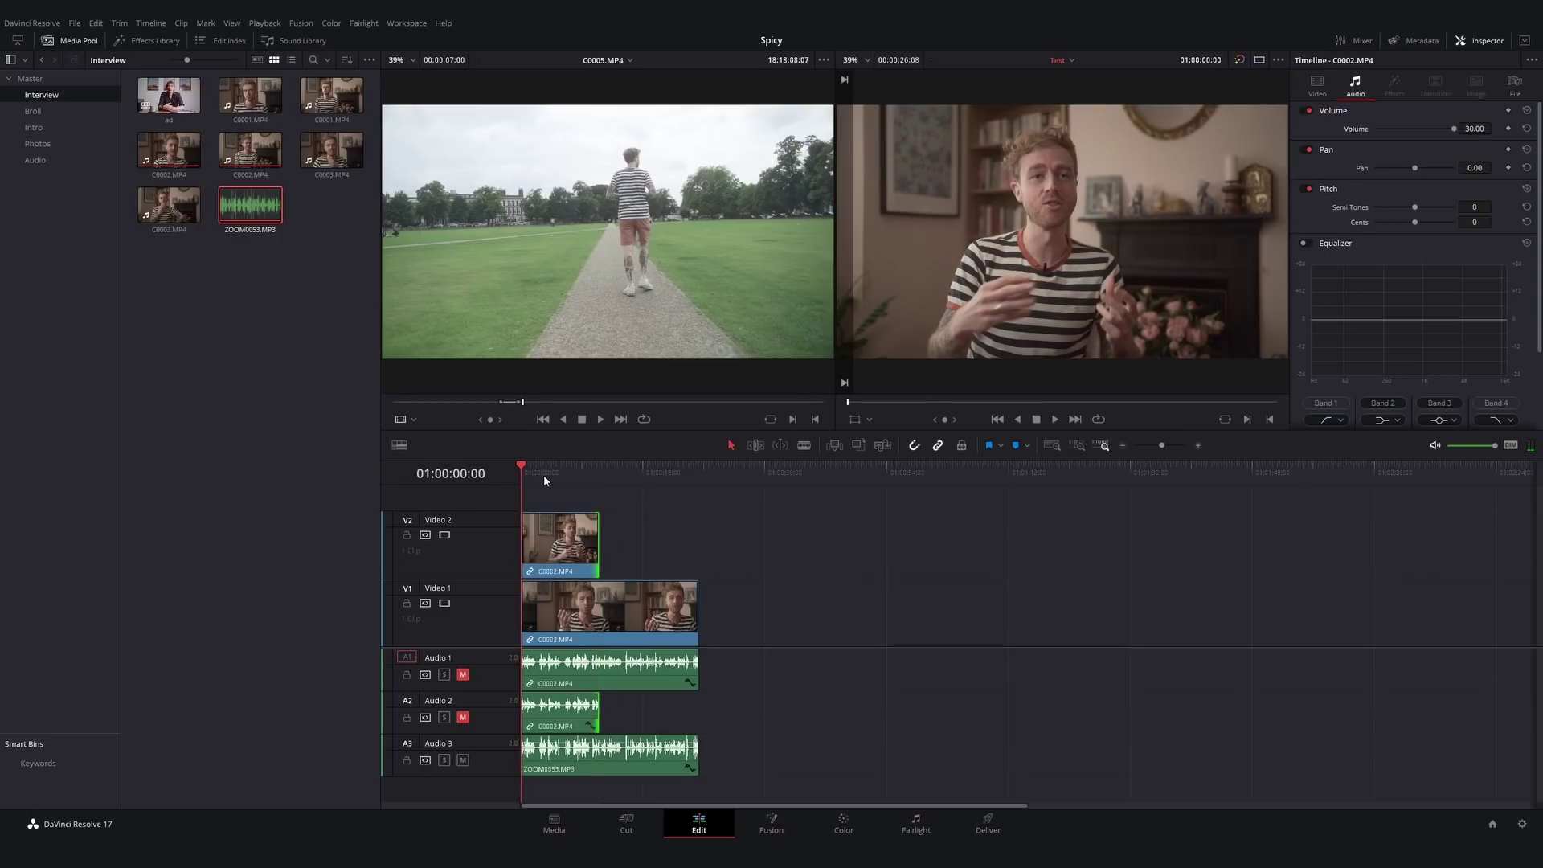
key(space)
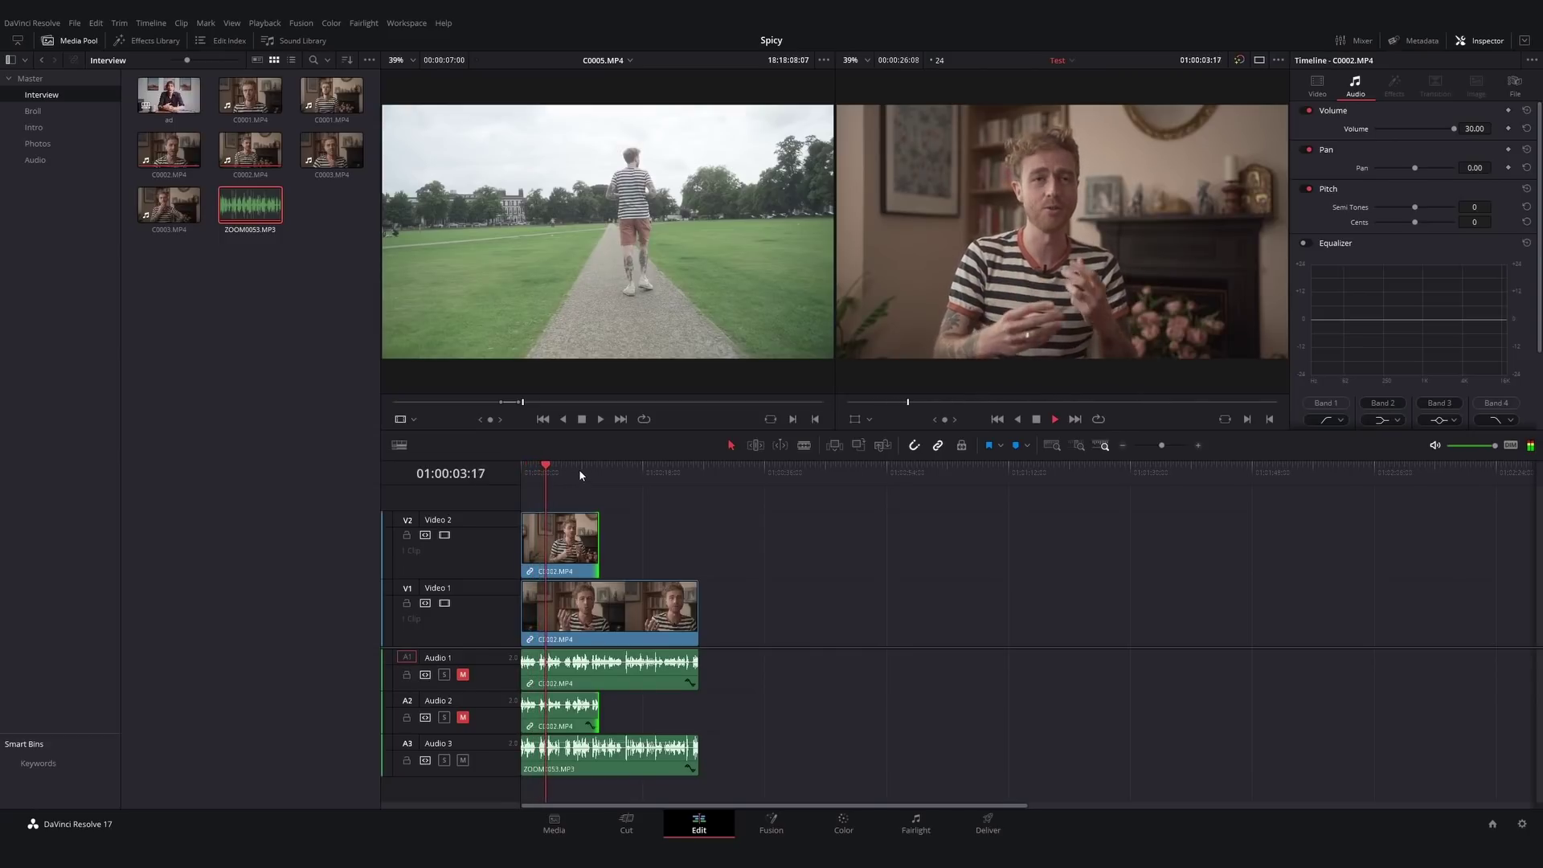
click(579, 471)
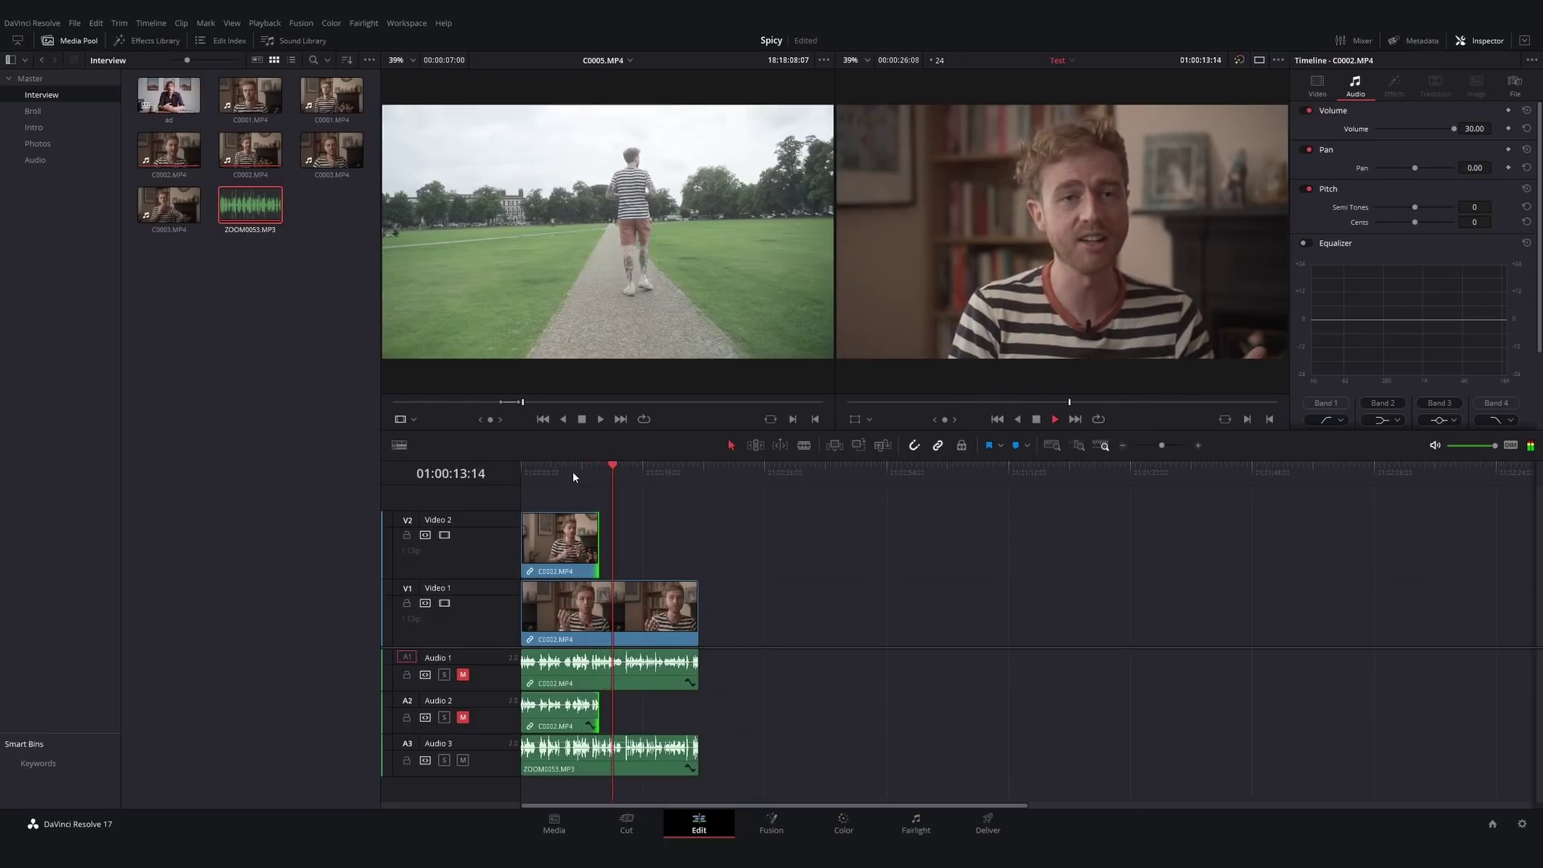
key(space)
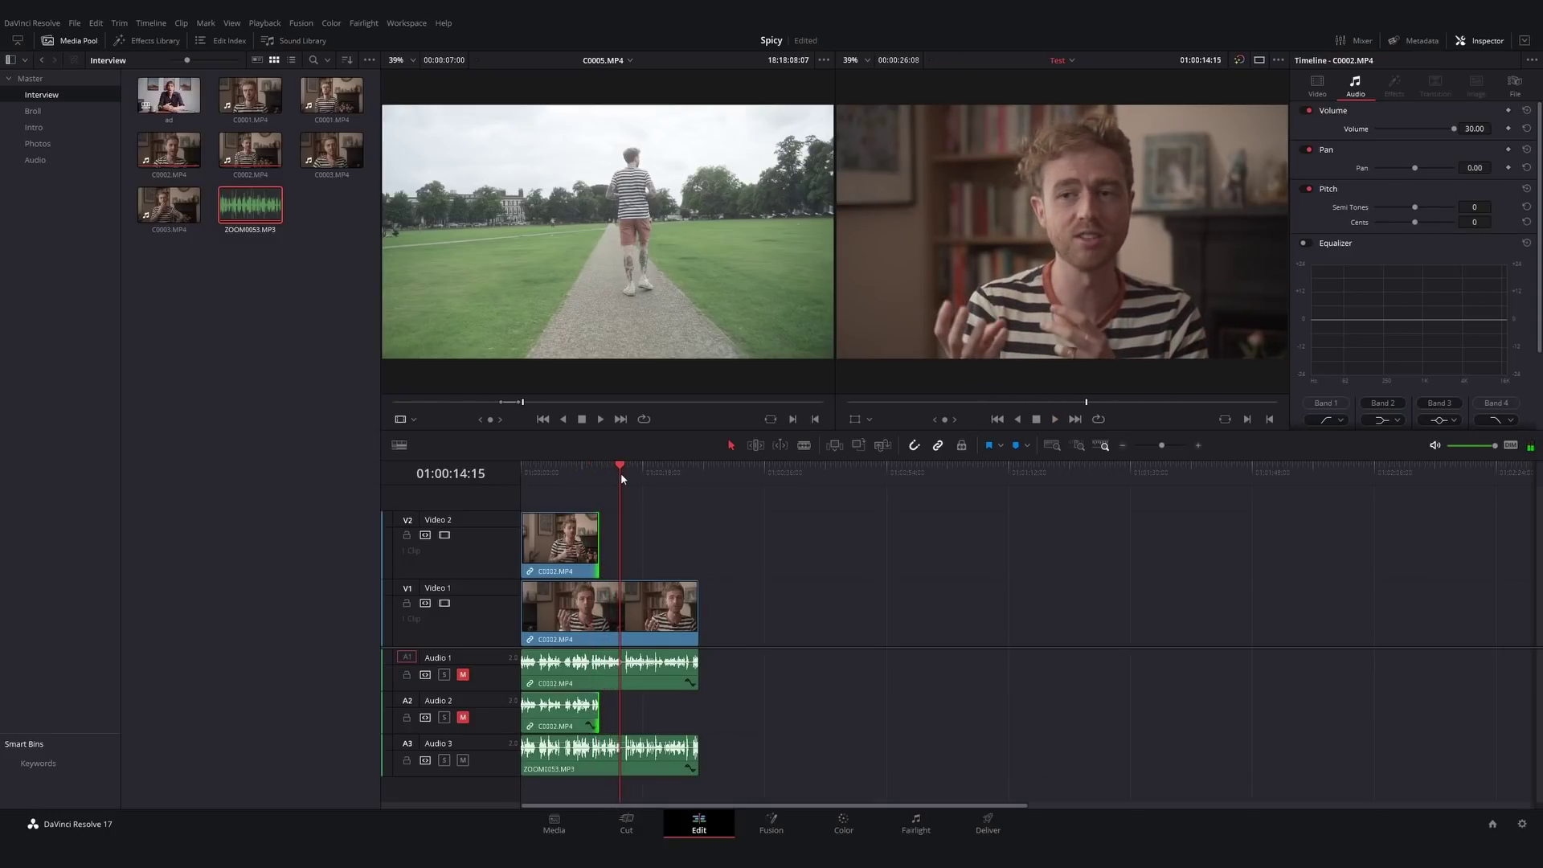
- Find an earlier cut point, trim the end of the Video 2 clip to 01:00:10:06 and play across the cut
click(587, 471)
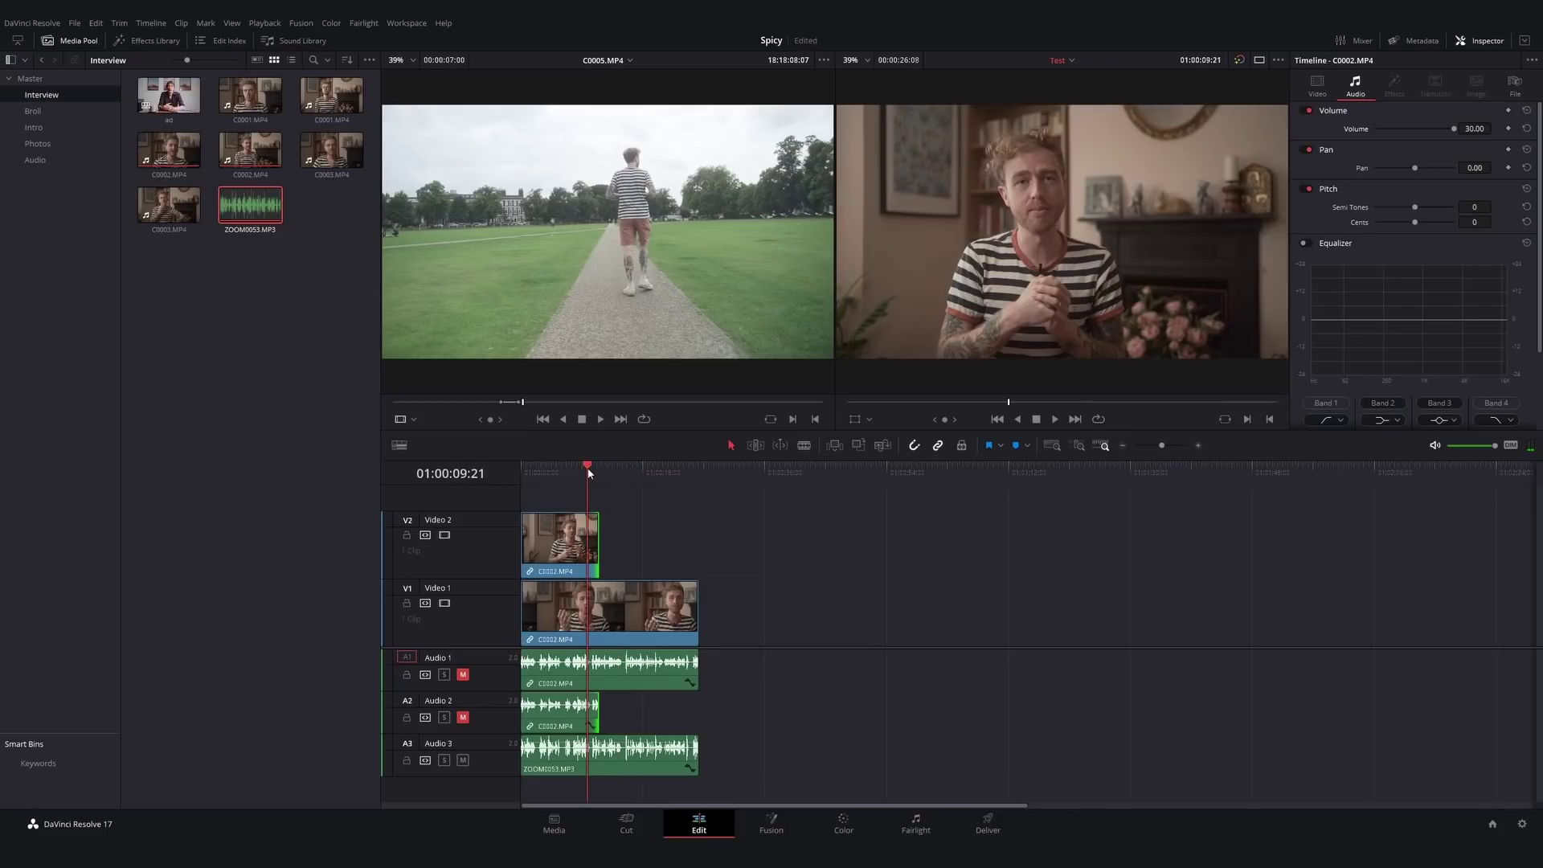
click(575, 470)
key(space)
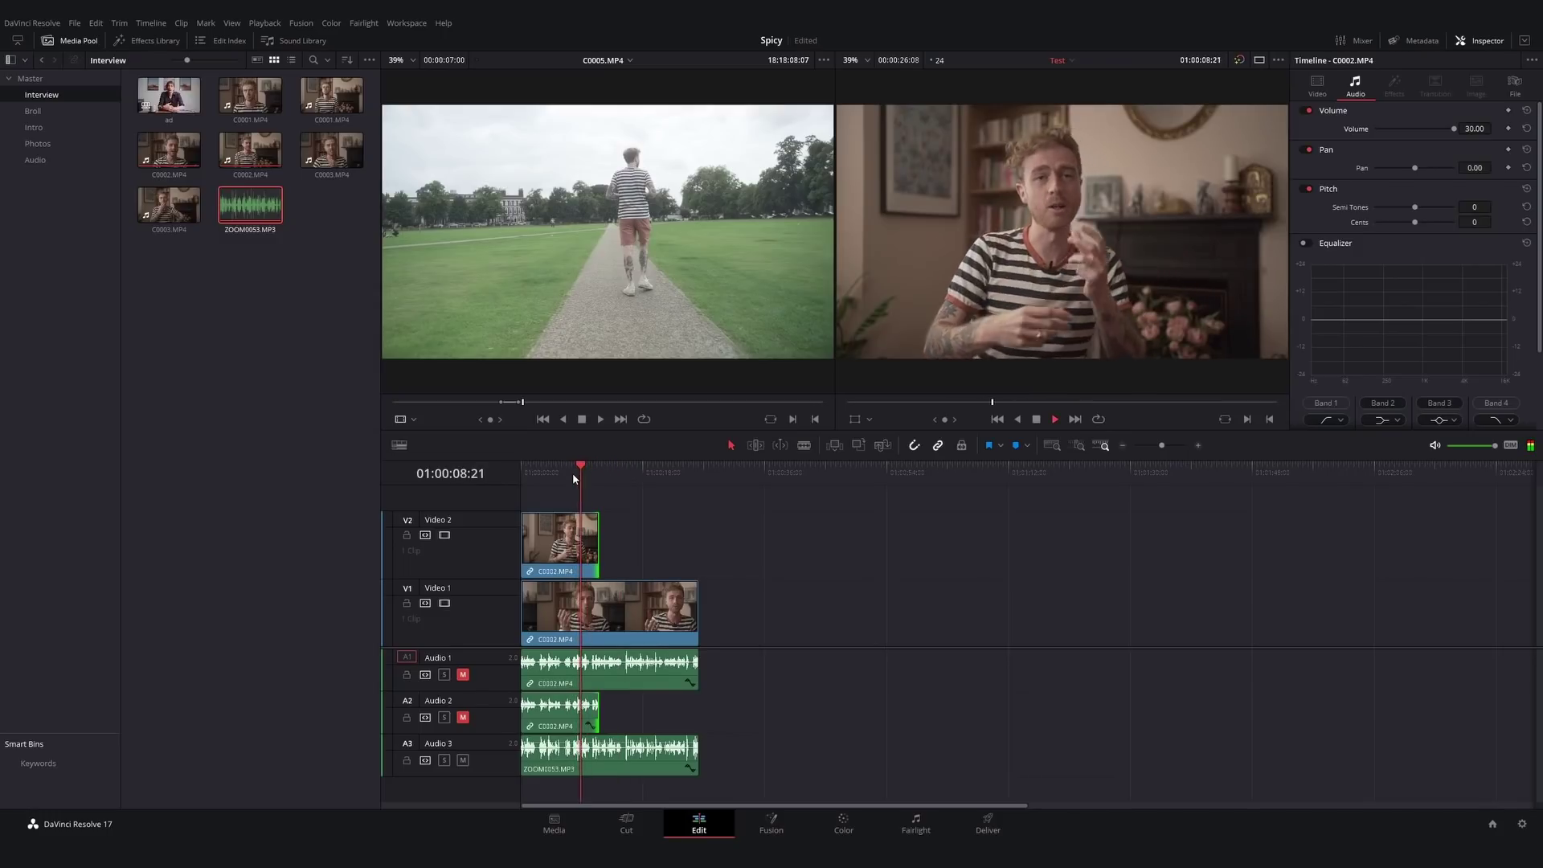
key(space)
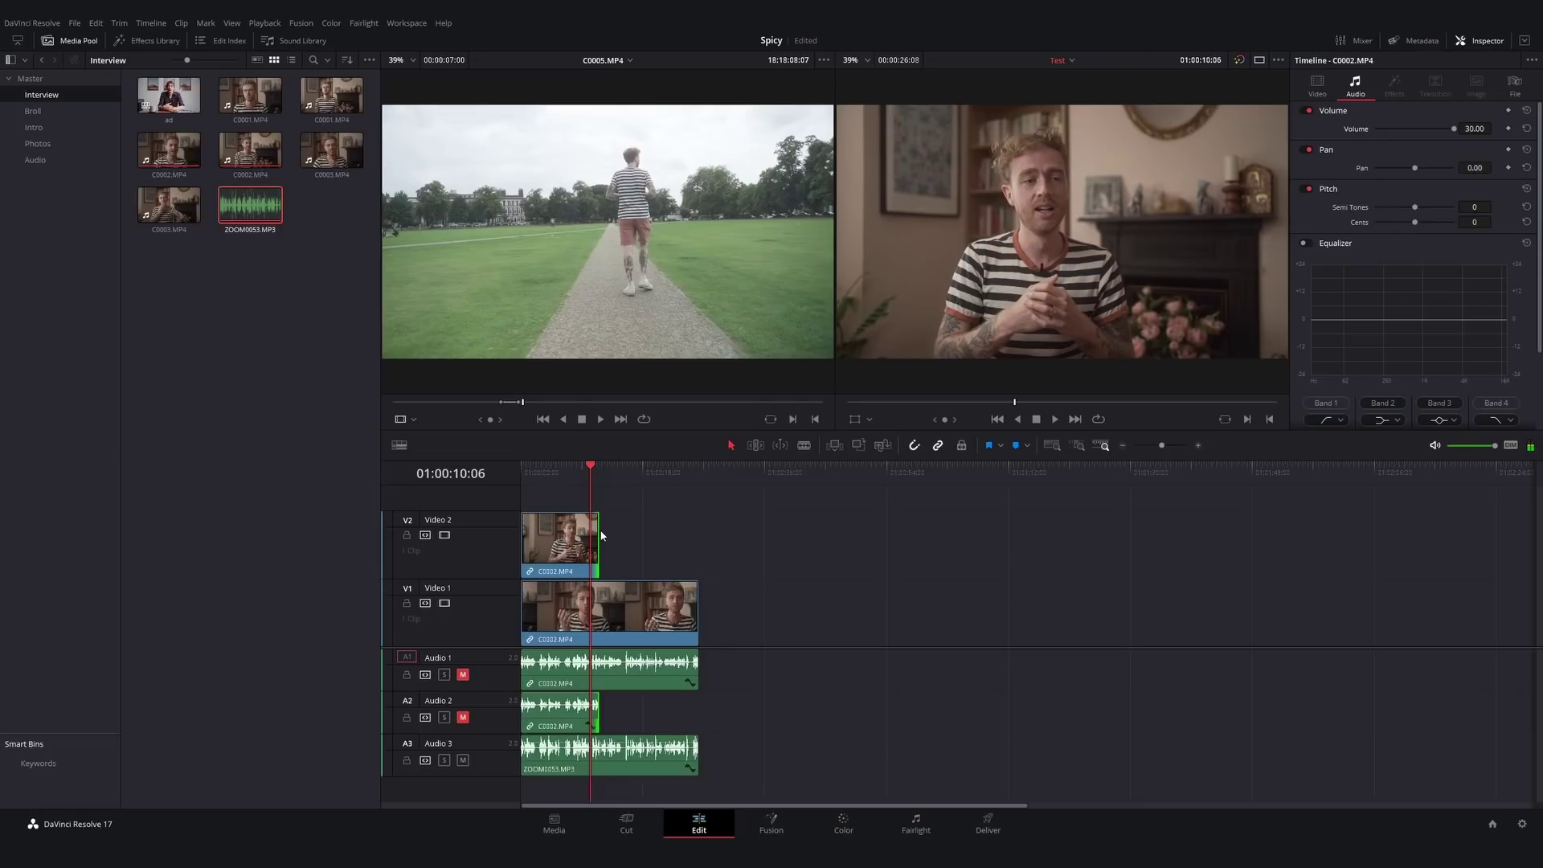
drag(596, 533, 589, 532)
click(574, 471)
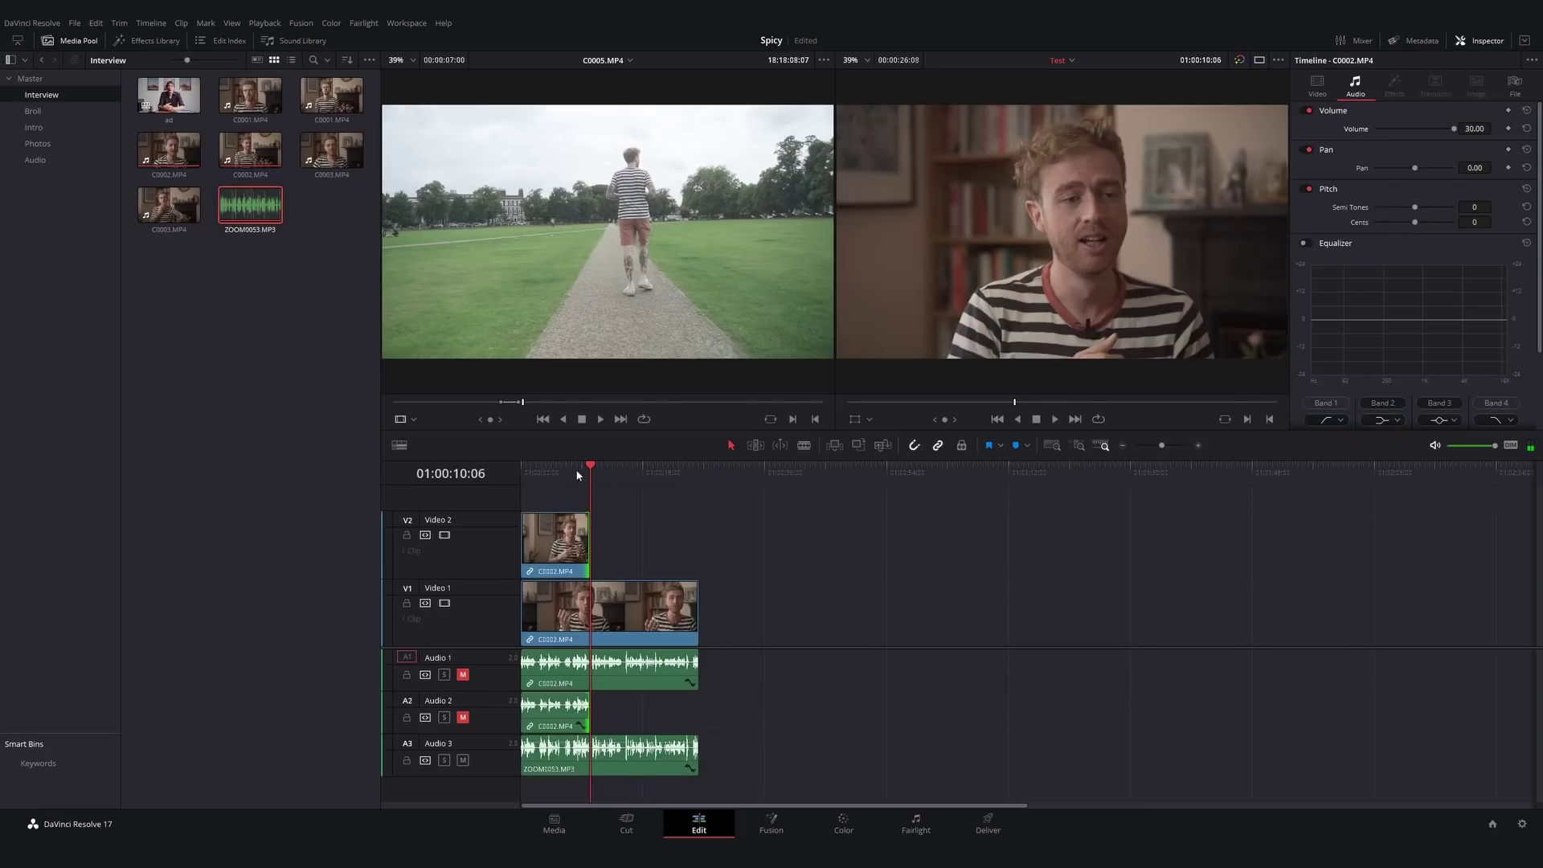
key(space)
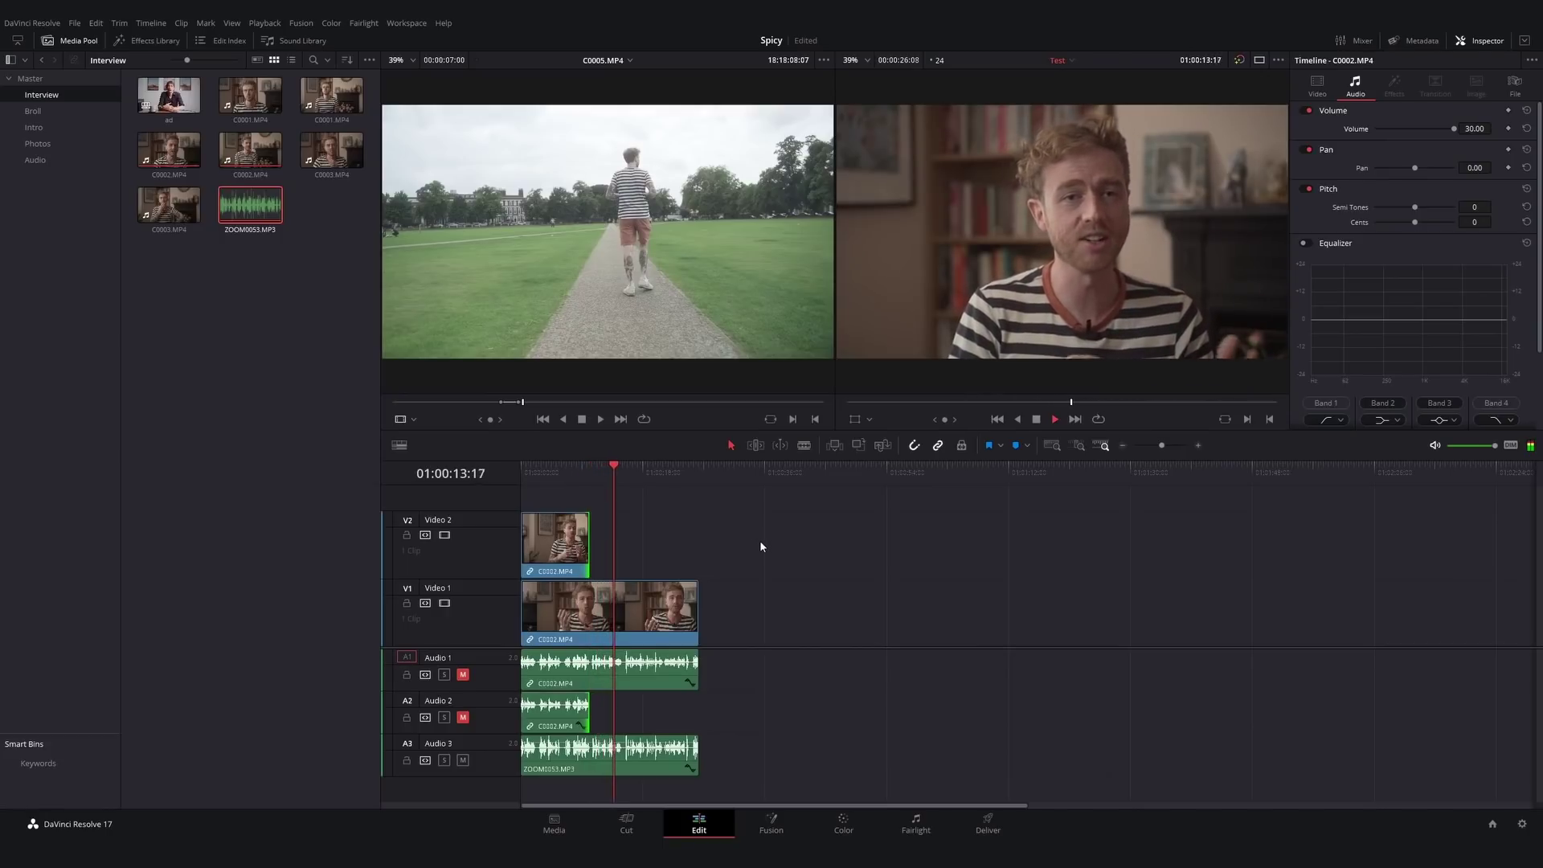
key(space)
- Trim the ends of the Video 1 clip and the ZOOM0053.MP3 audio to 01:00:15:00 and save the project
drag(698, 596, 620, 597)
click(696, 750)
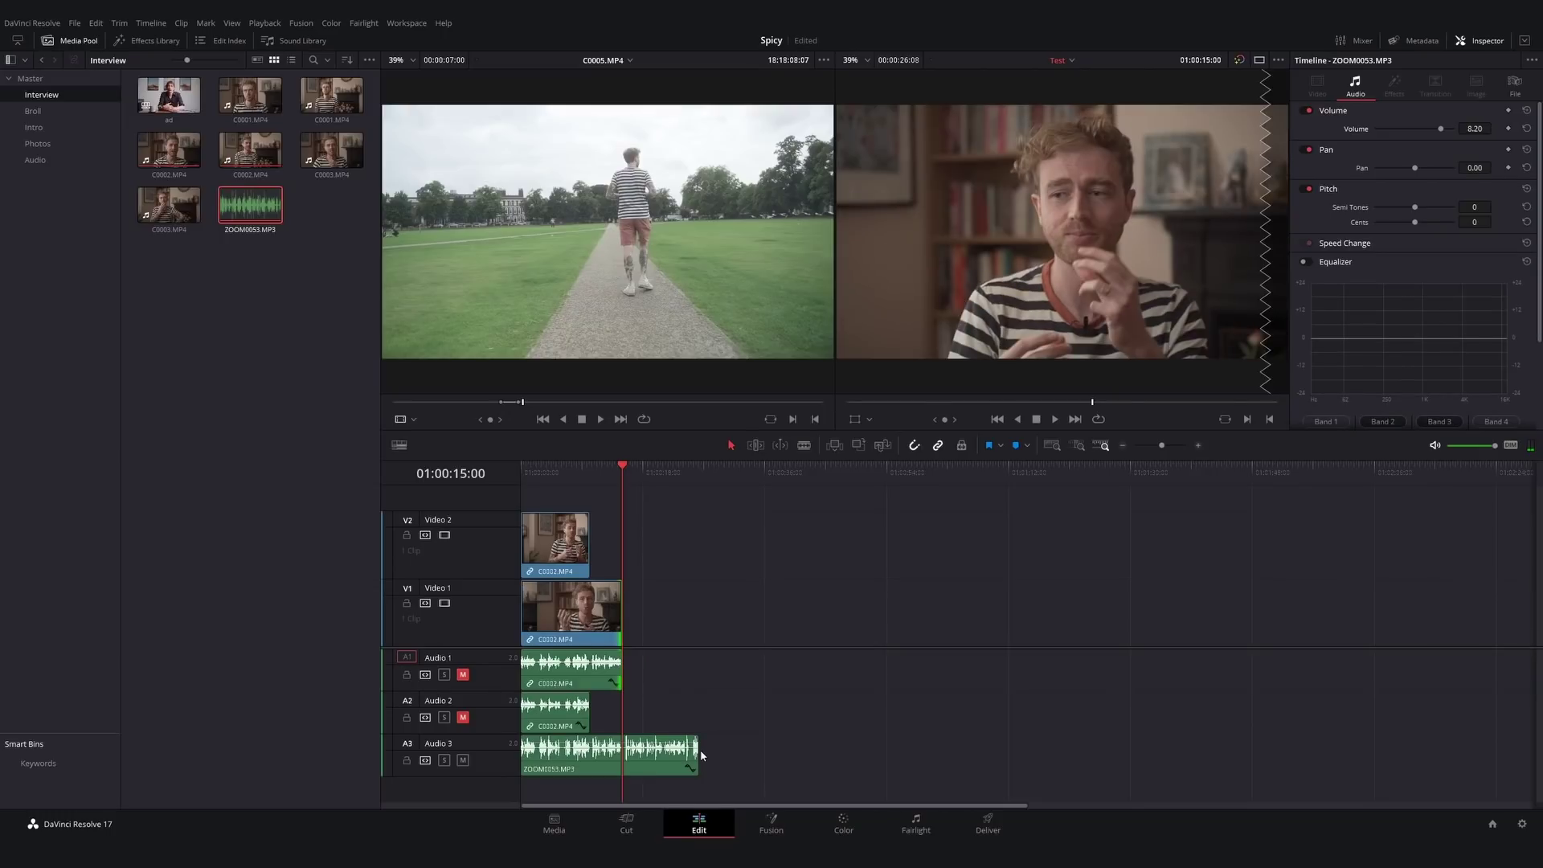
drag(696, 750, 622, 750)
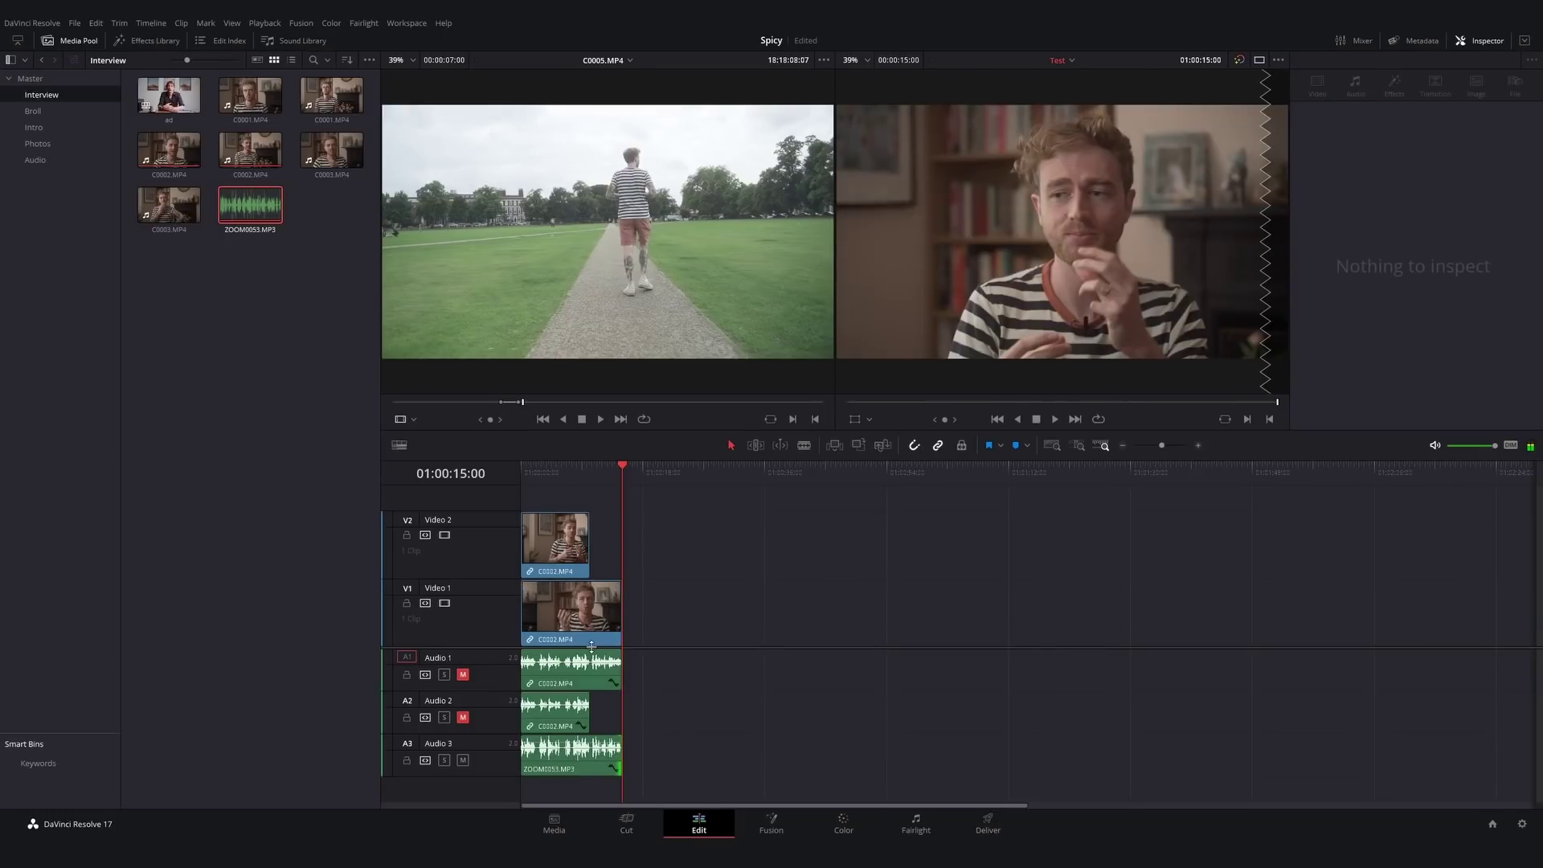
key(ctrl+s)
- Play the cut between the angles, add a short fade-out at the end of the Video 2 clip and preview it
click(570, 473)
key(space)
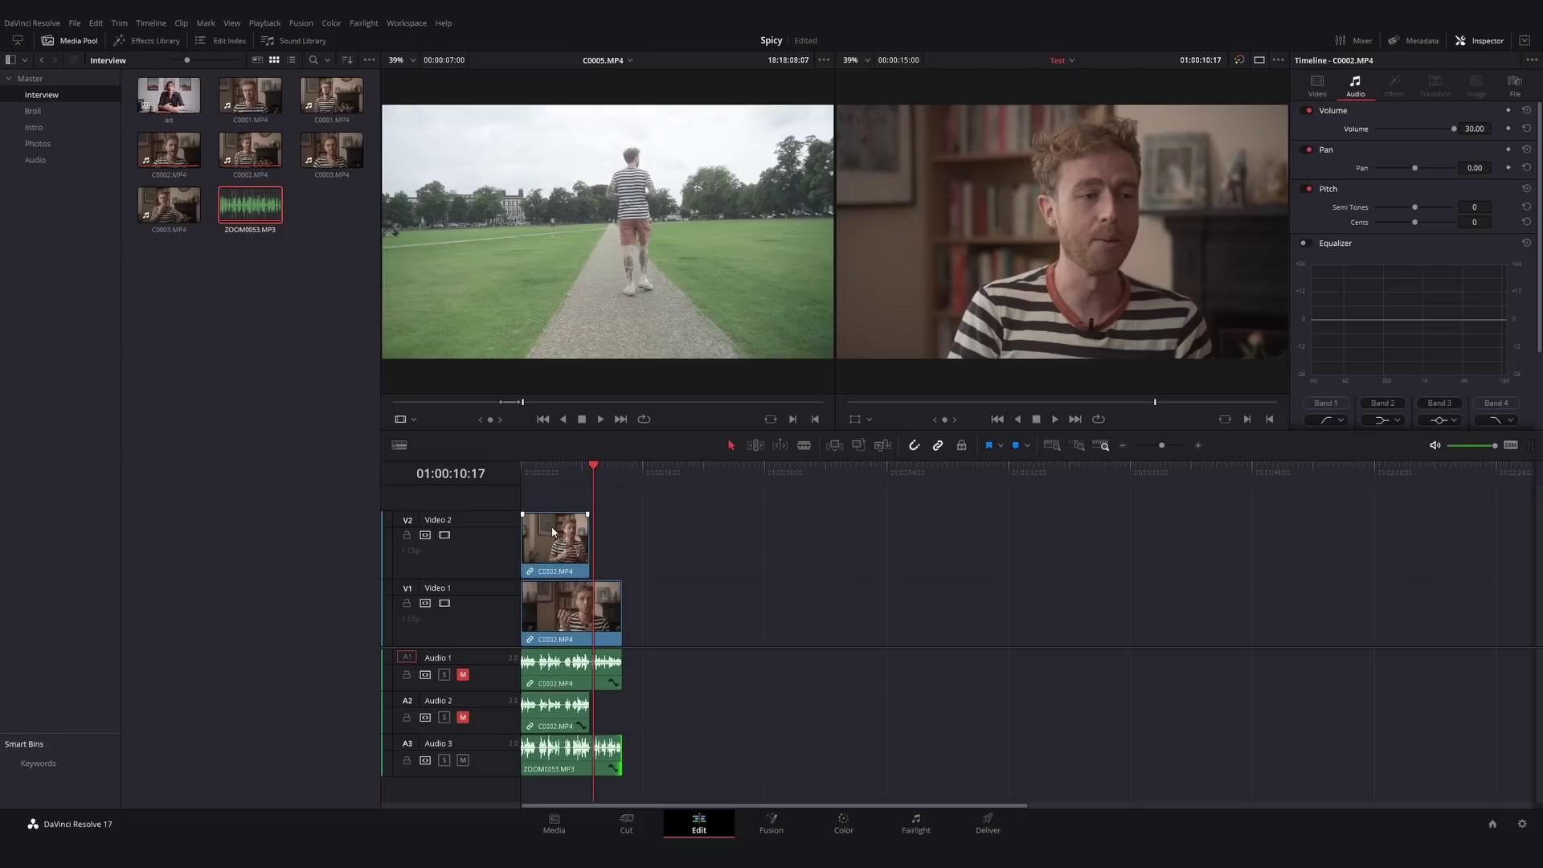
scroll(699, 540, up, 5)
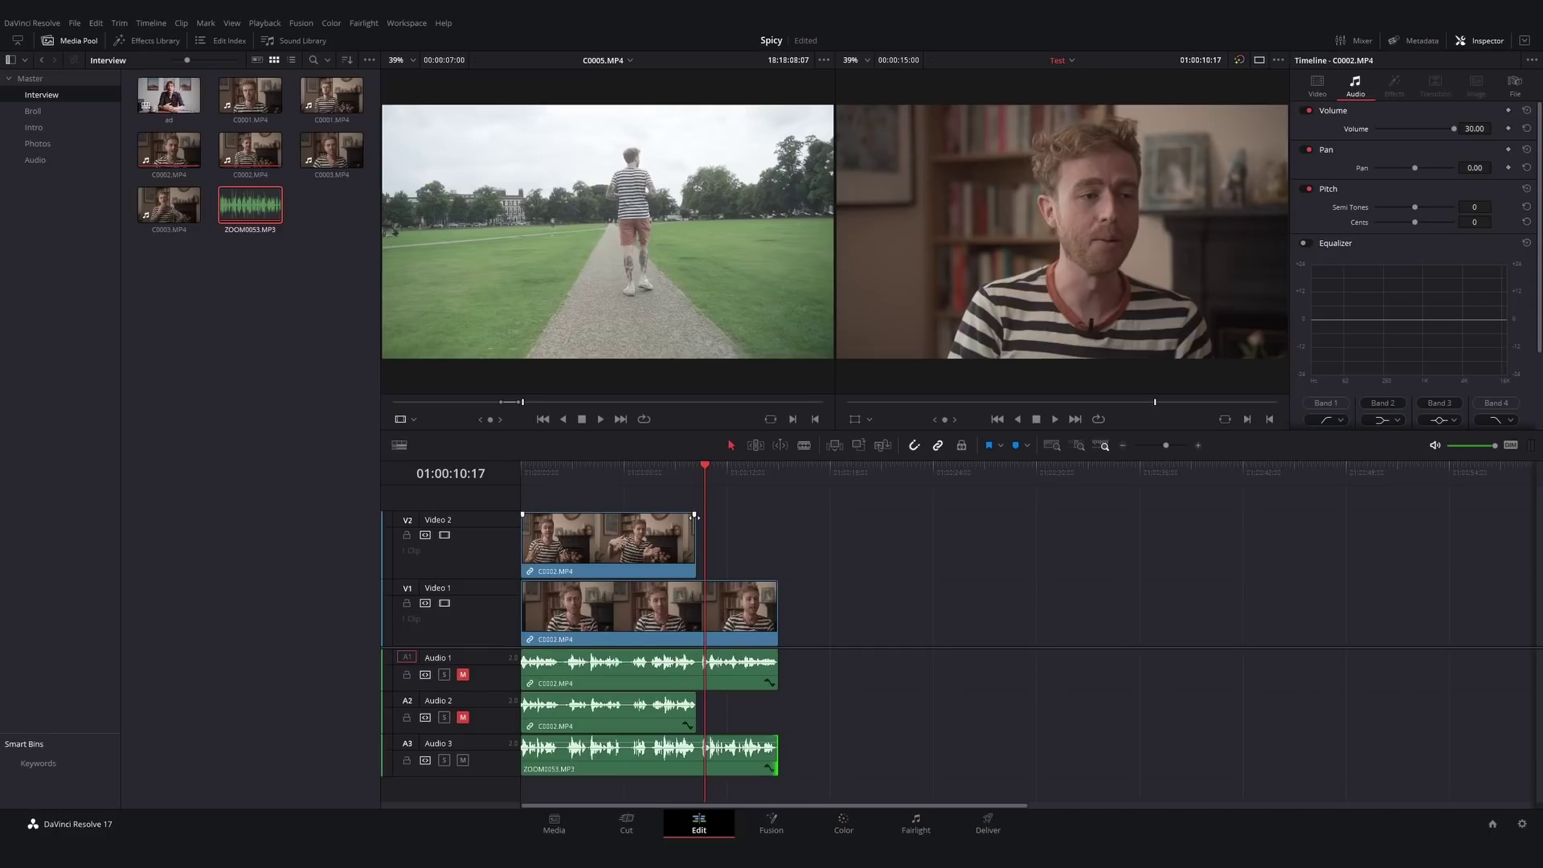
drag(690, 512, 680, 511)
click(667, 475)
key(space)
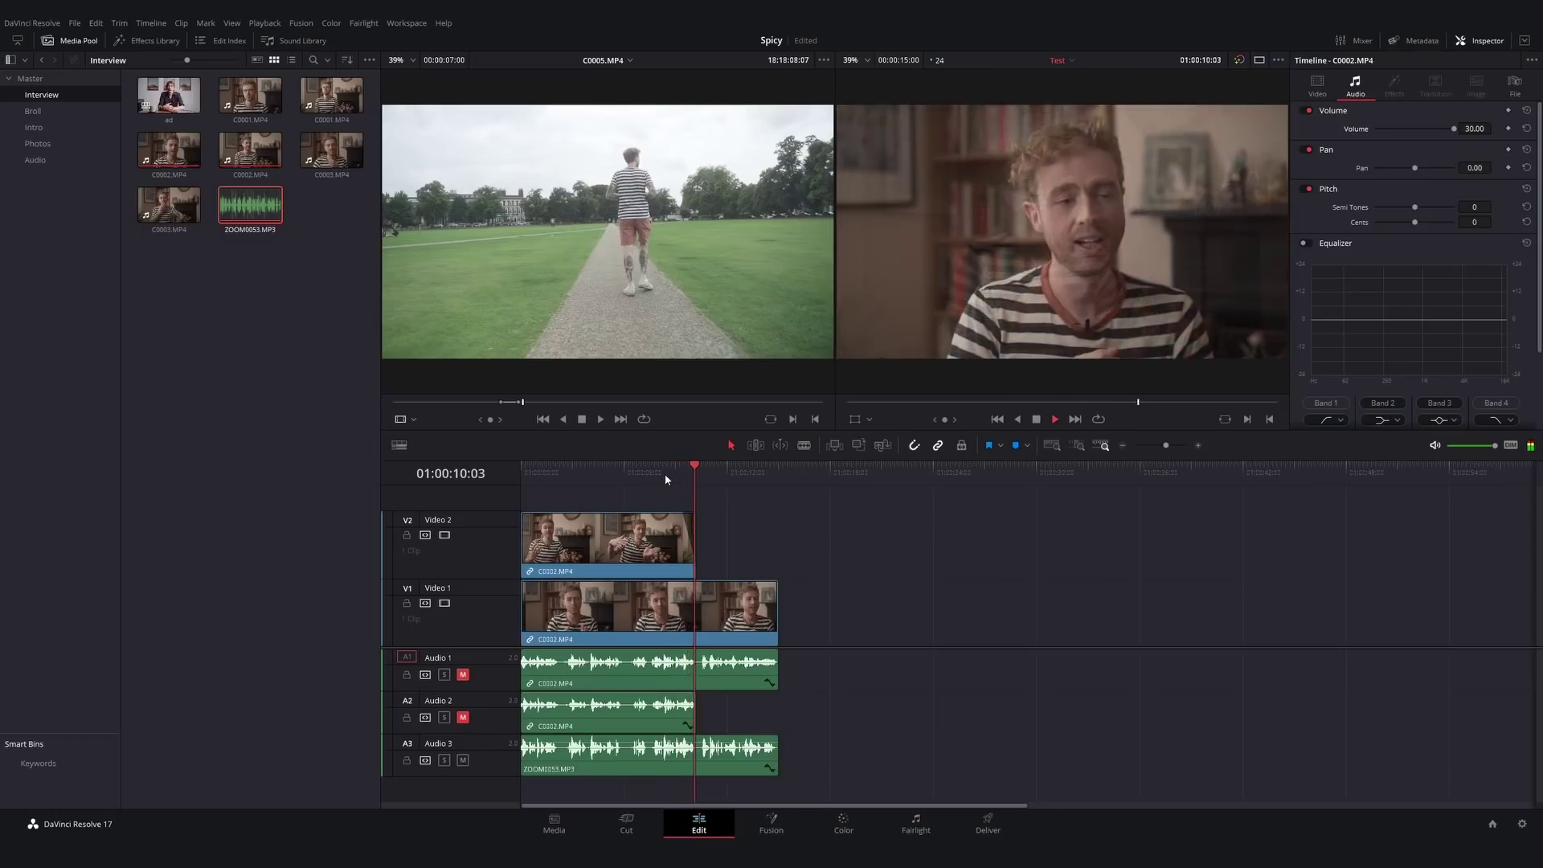
key(space)
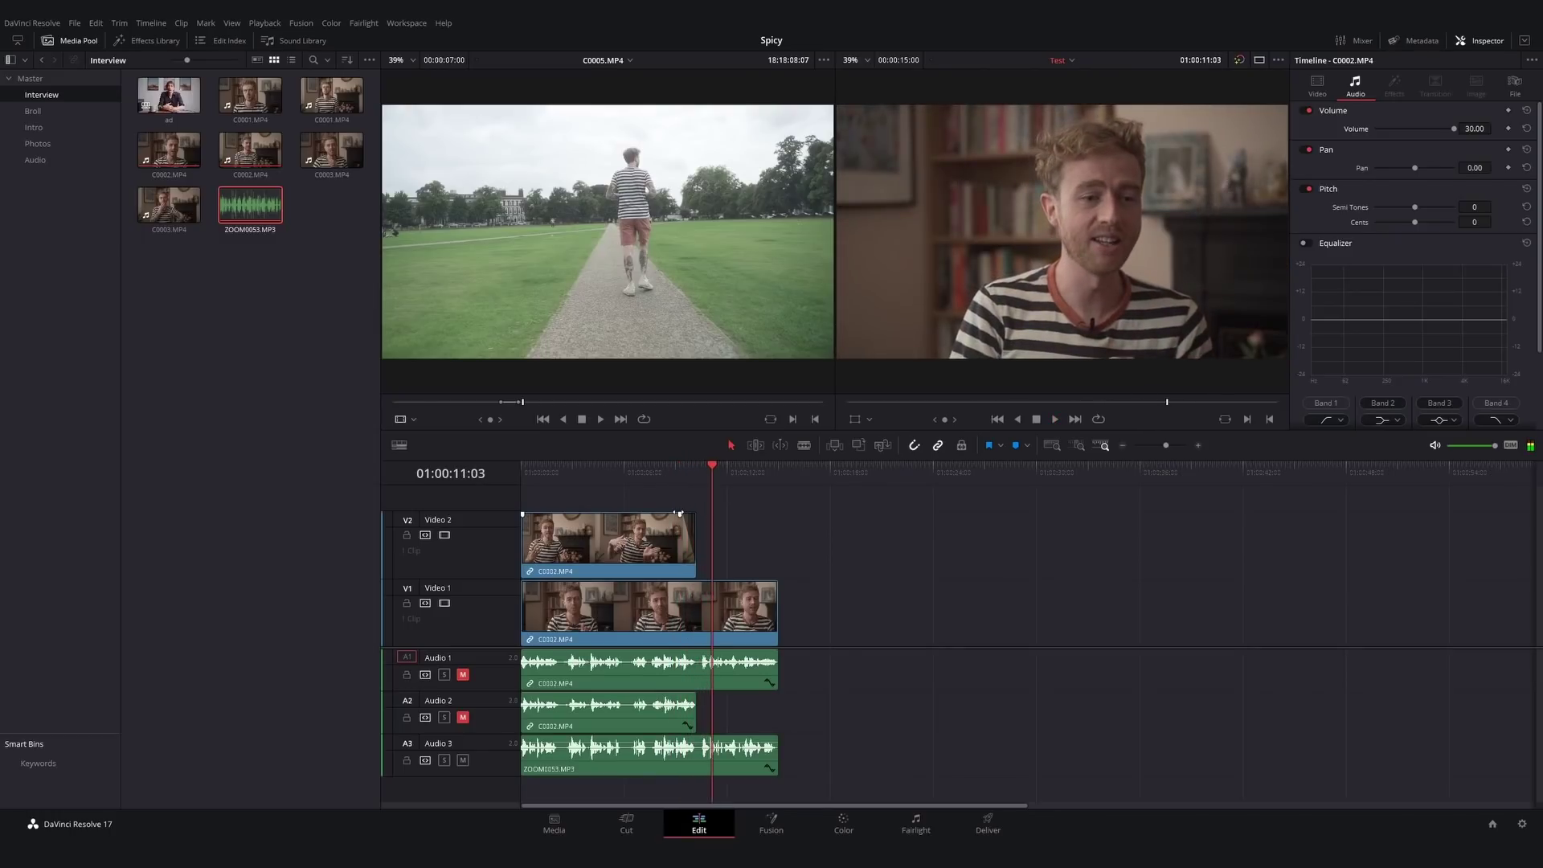
click(680, 474)
key(space)
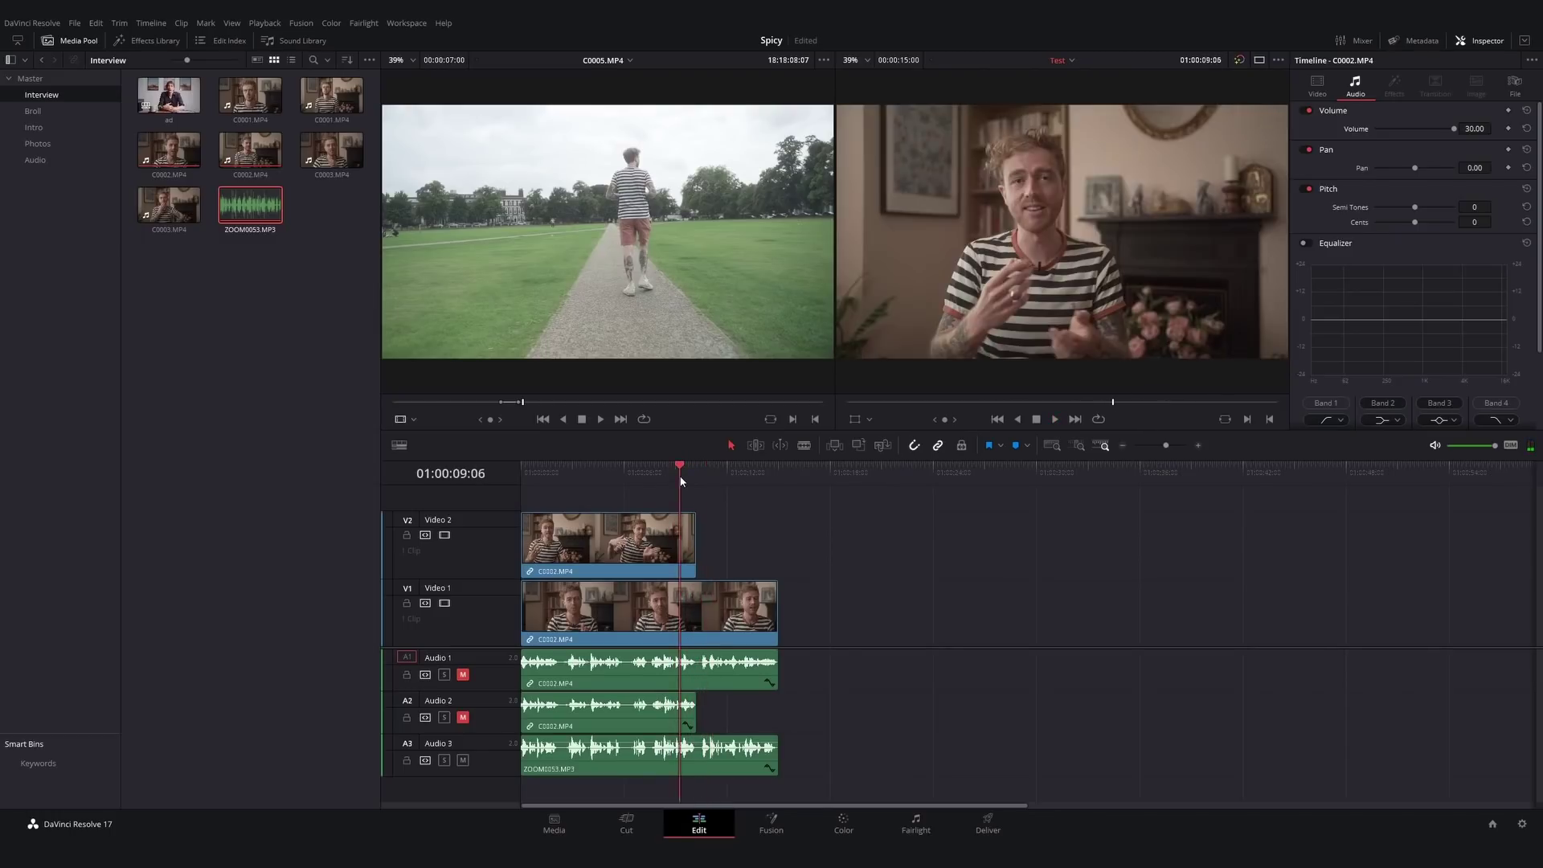
key(space)
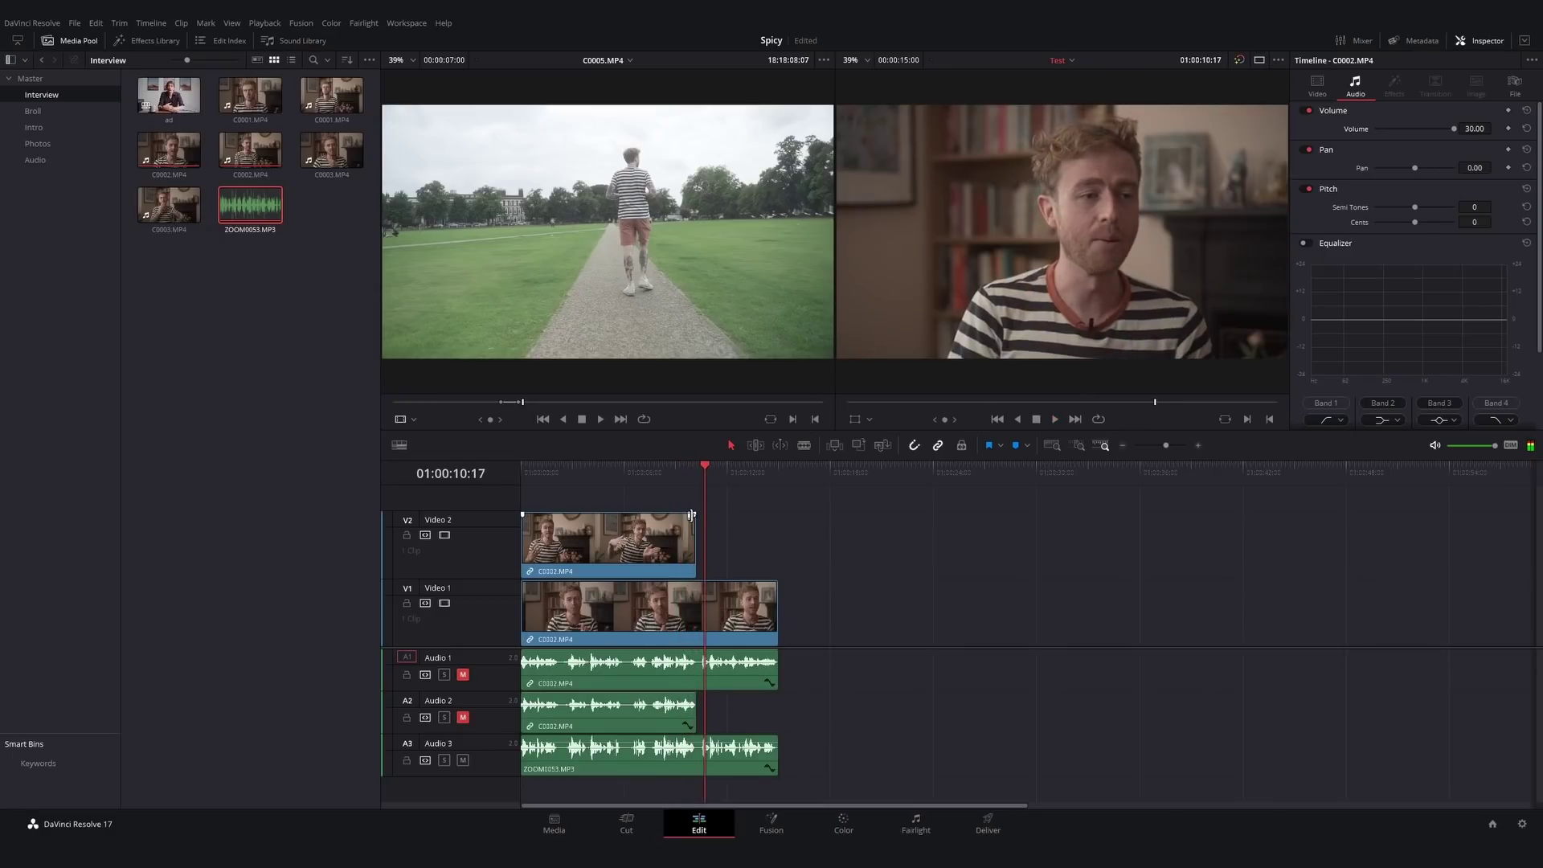
- Pull the Video 2 clip's fade-out back to the end of the clip and play the cut again
drag(695, 515, 693, 513)
click(670, 475)
key(space)
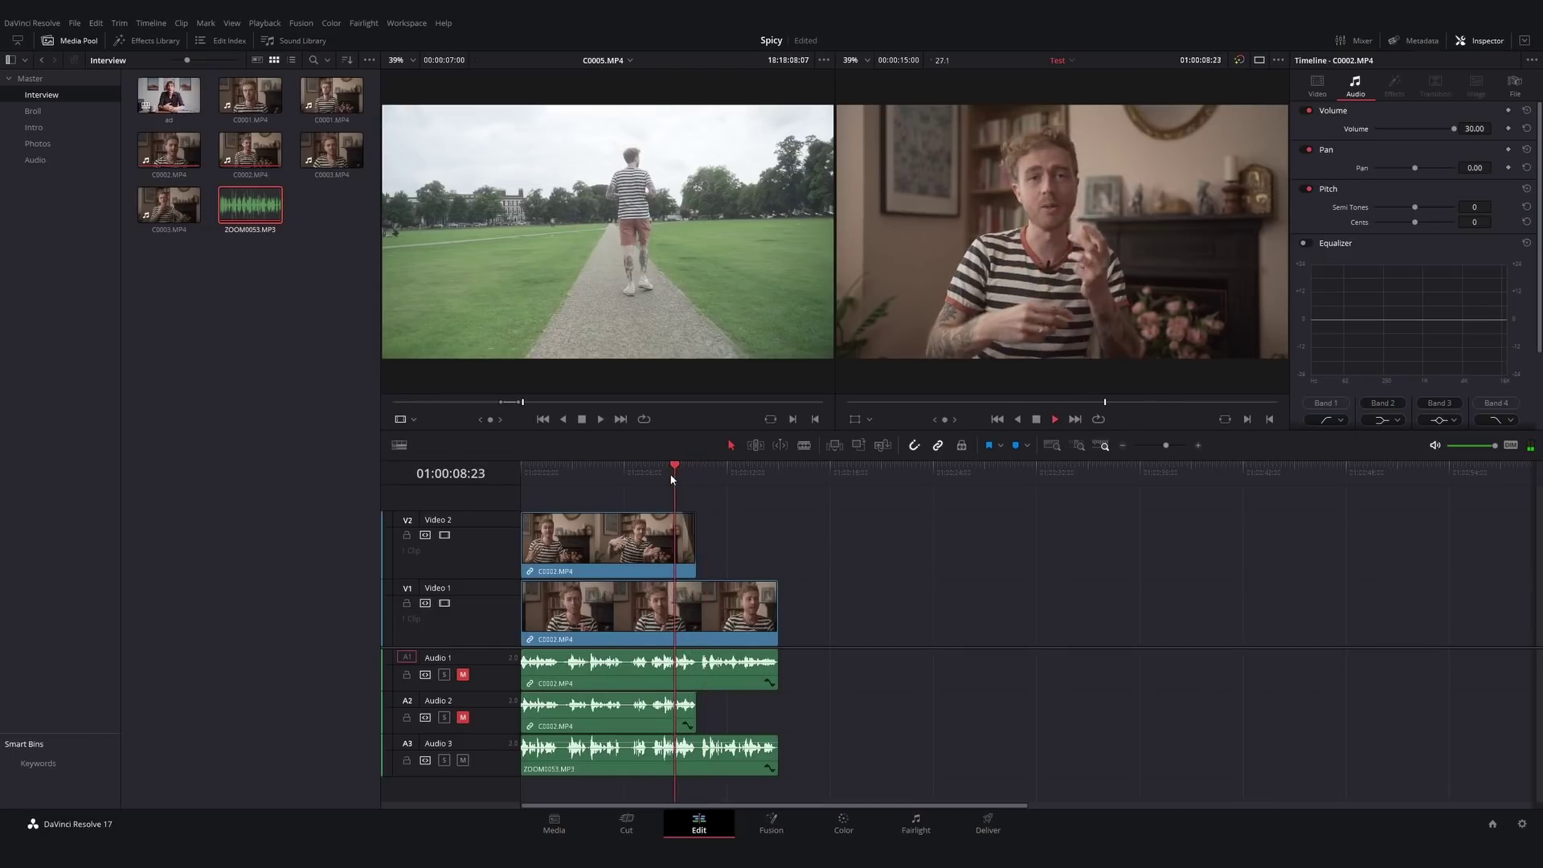
- Play the Test timeline across the cut from the wide angle to the close-up
key(space)
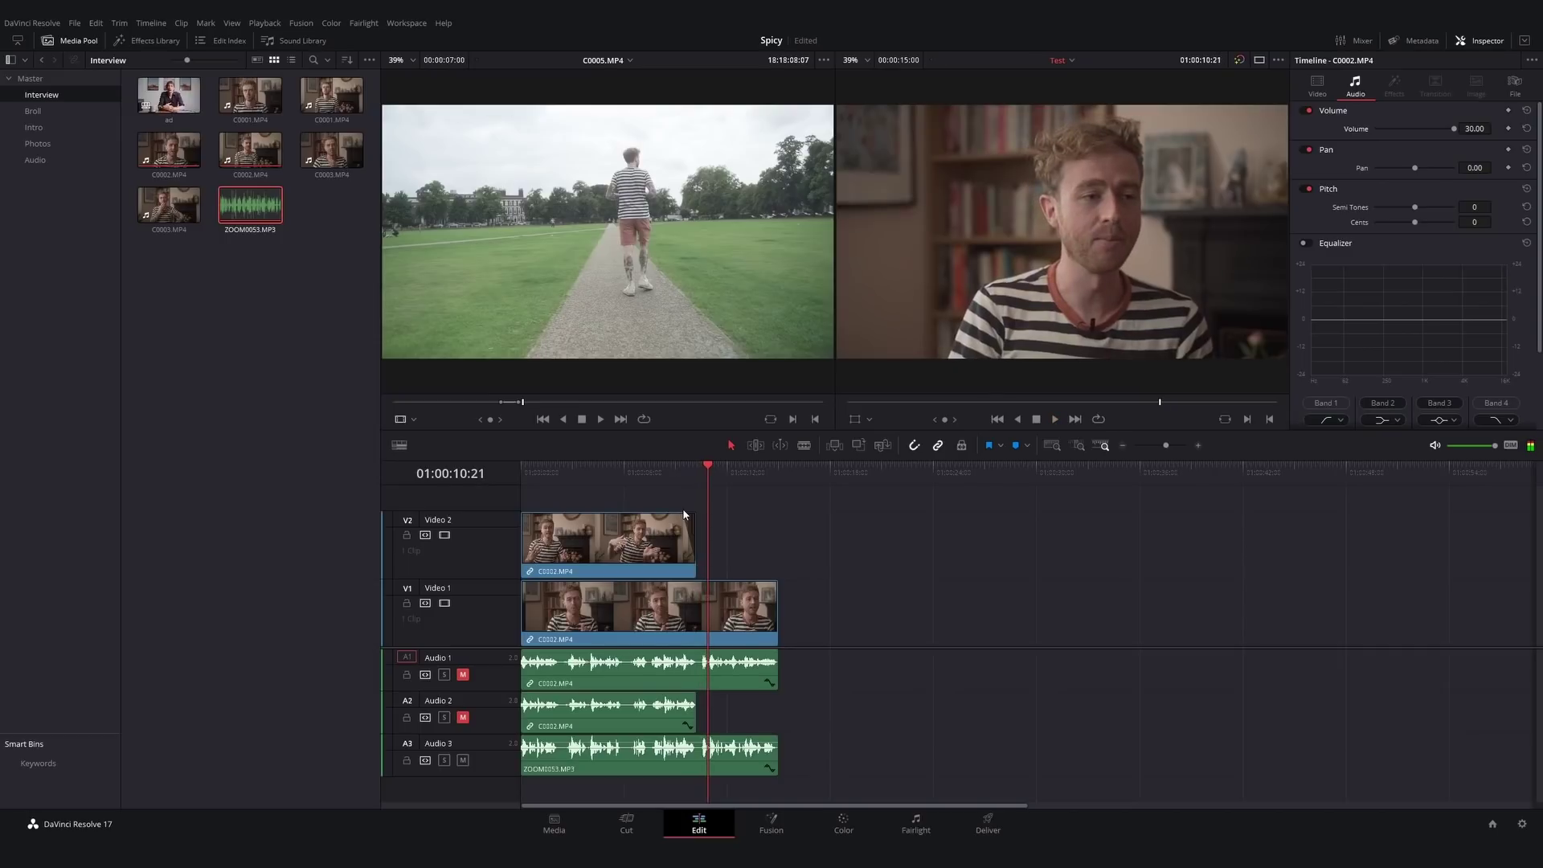
drag(692, 513, 689, 513)
key(ctrl+minus)
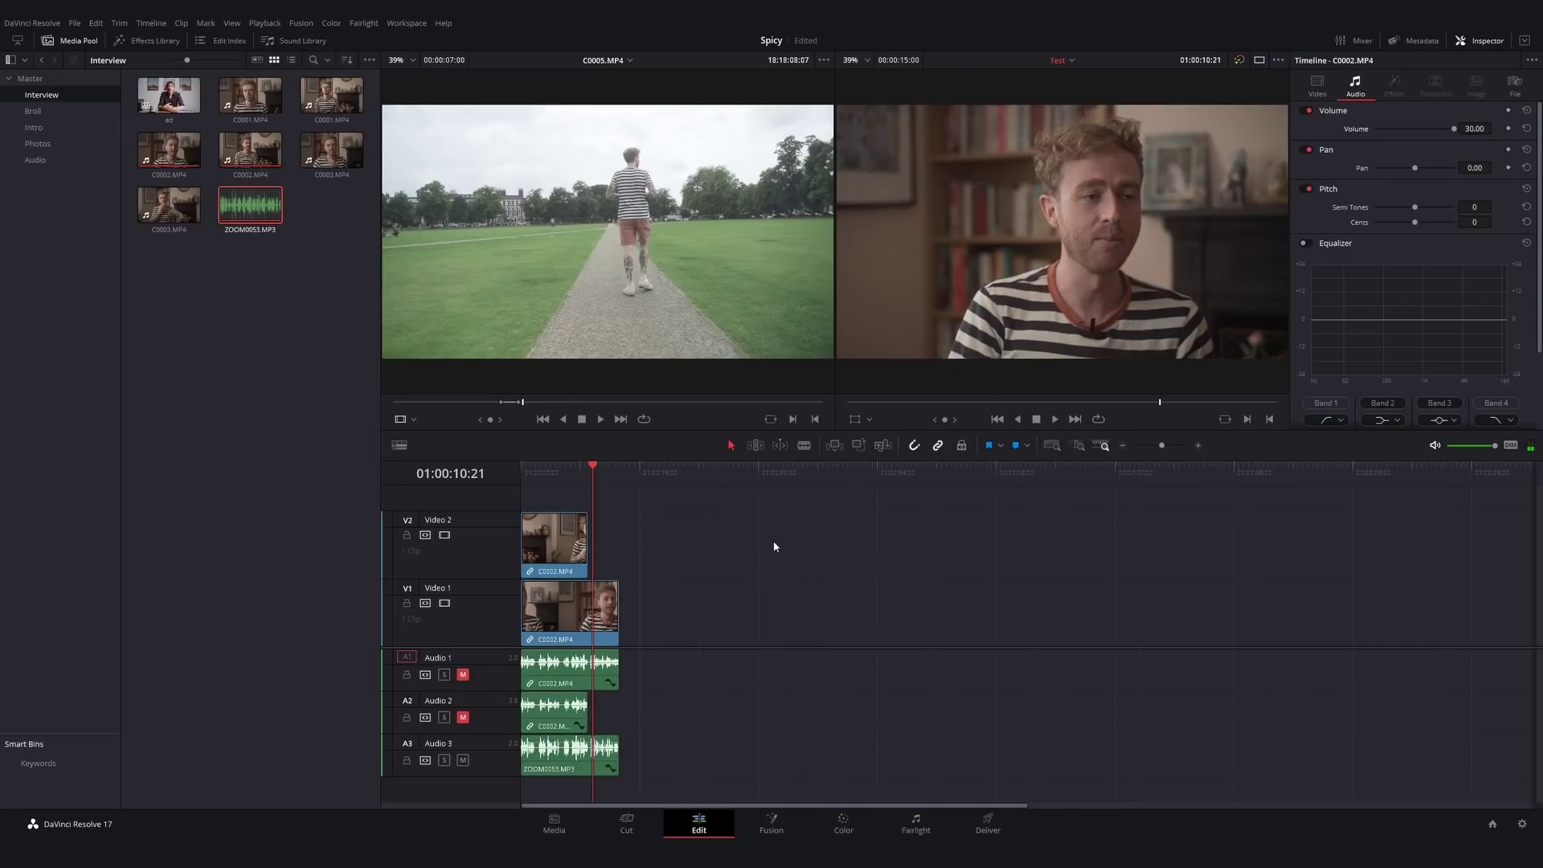
- Load the final timeline from the Master bin and skim its tracks up to 01:11:17:09
click(49, 79)
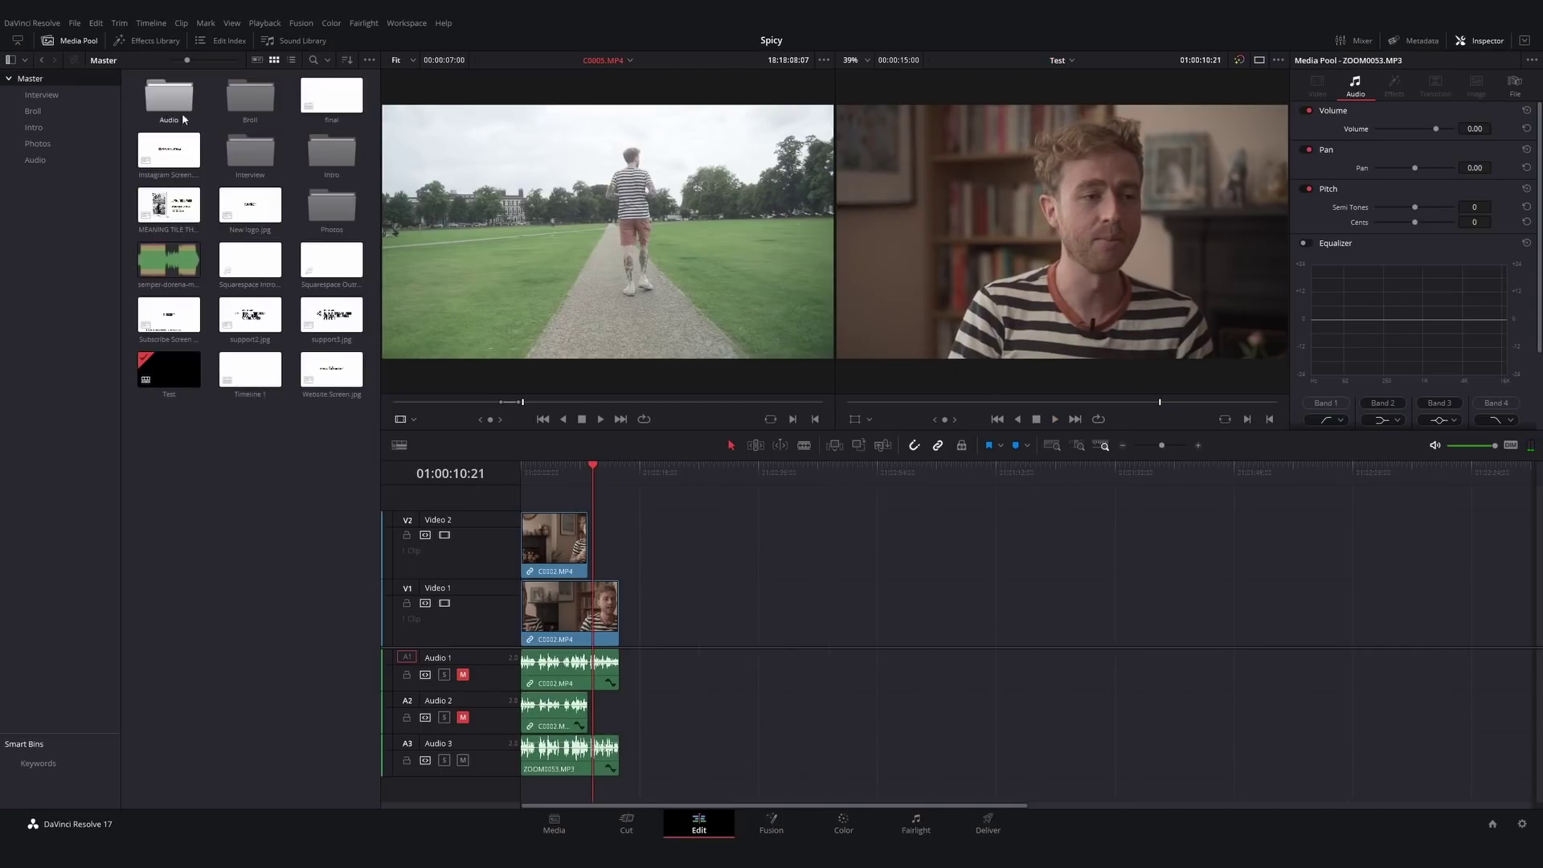
double_click(304, 101)
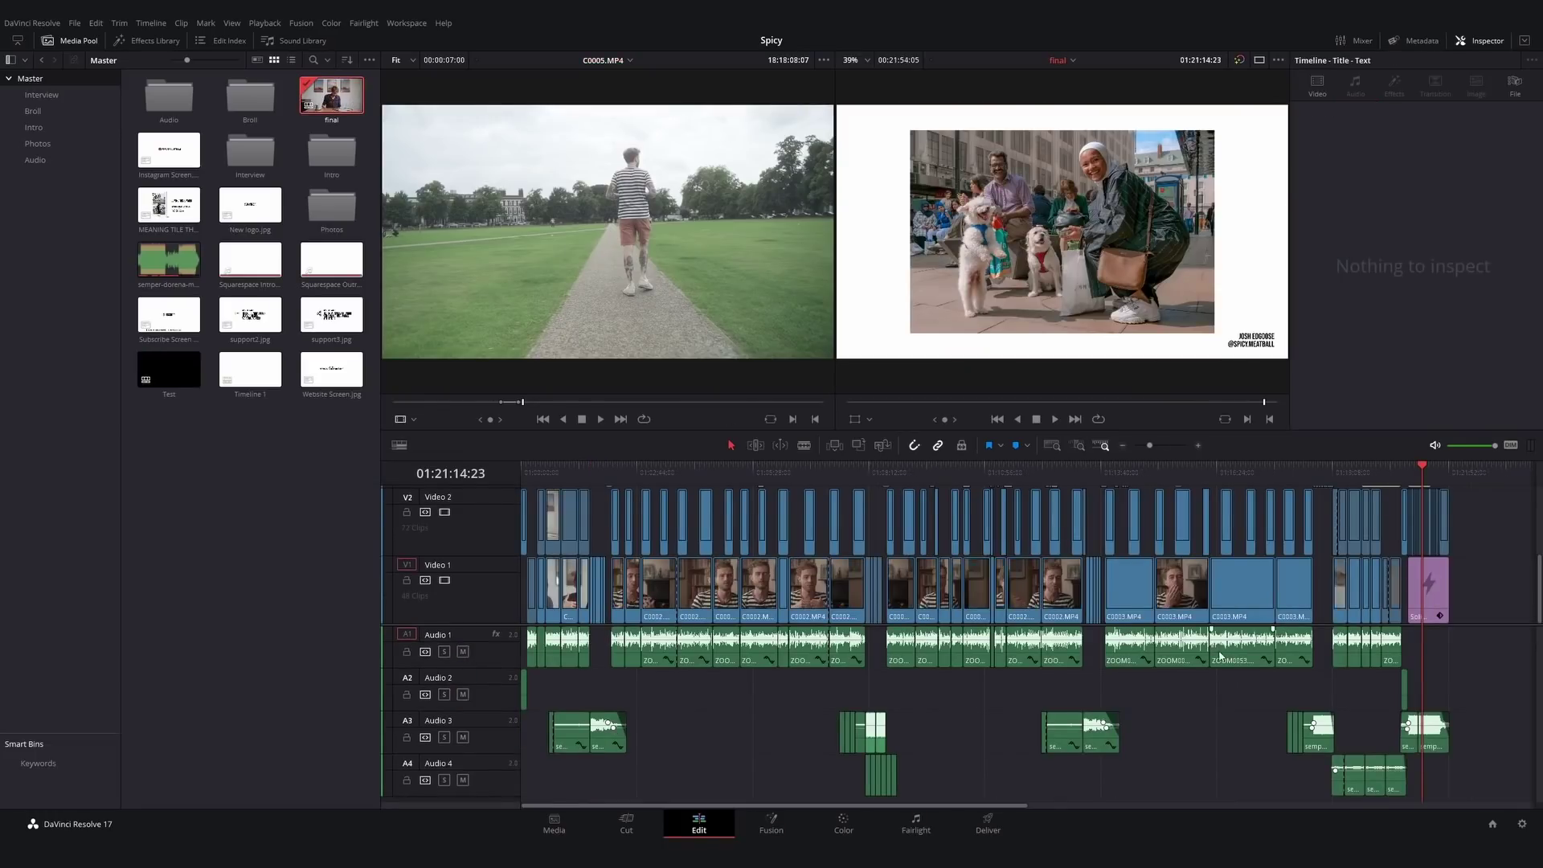
key(ctrl+minus)
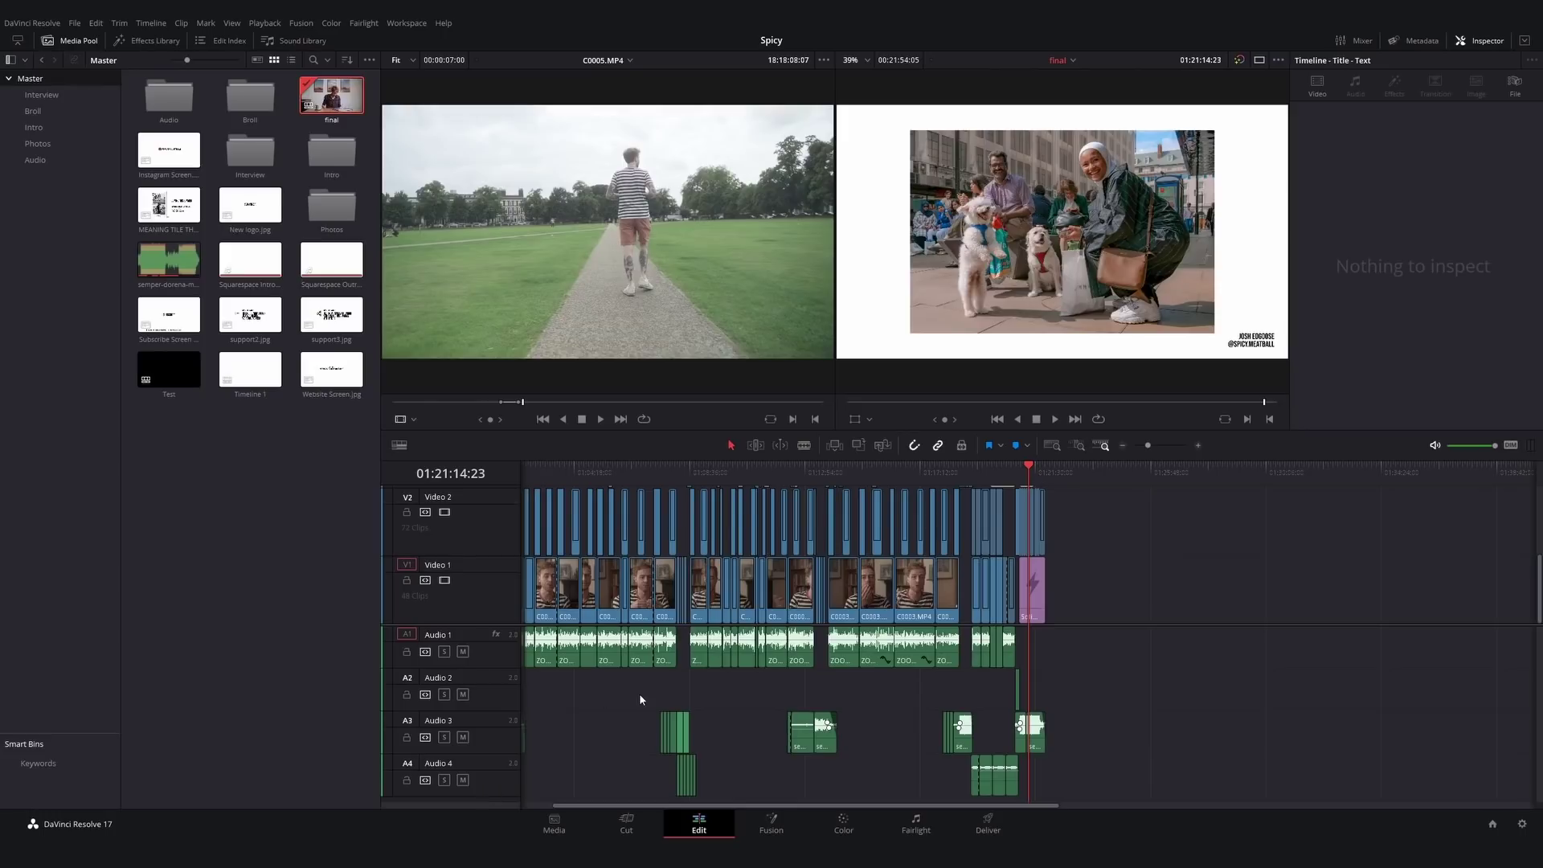
scroll(715, 522, up, 1)
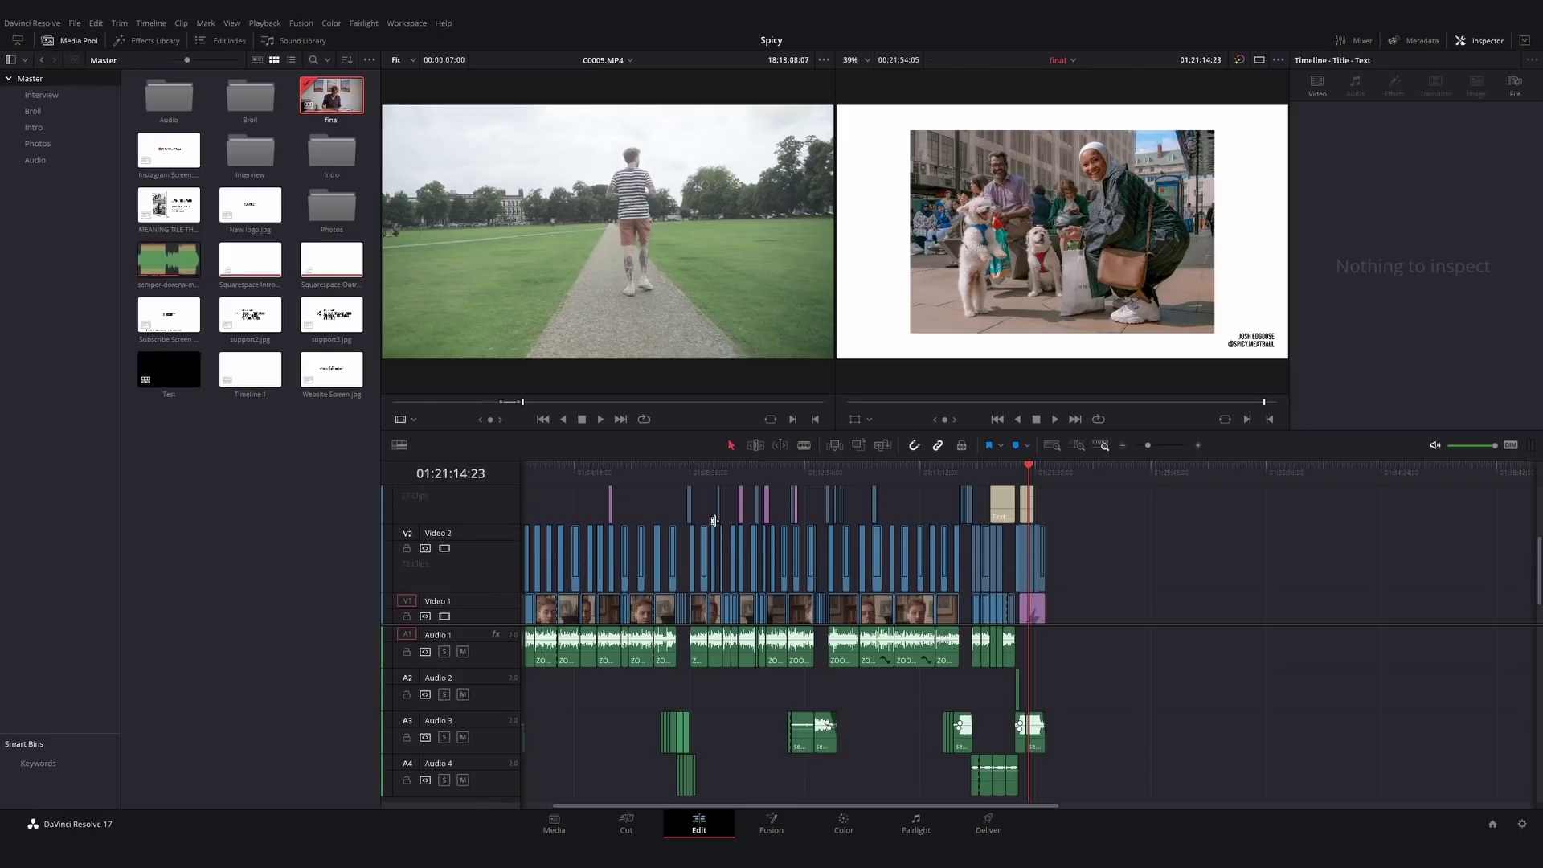
scroll(715, 521, up, 1)
click(689, 471)
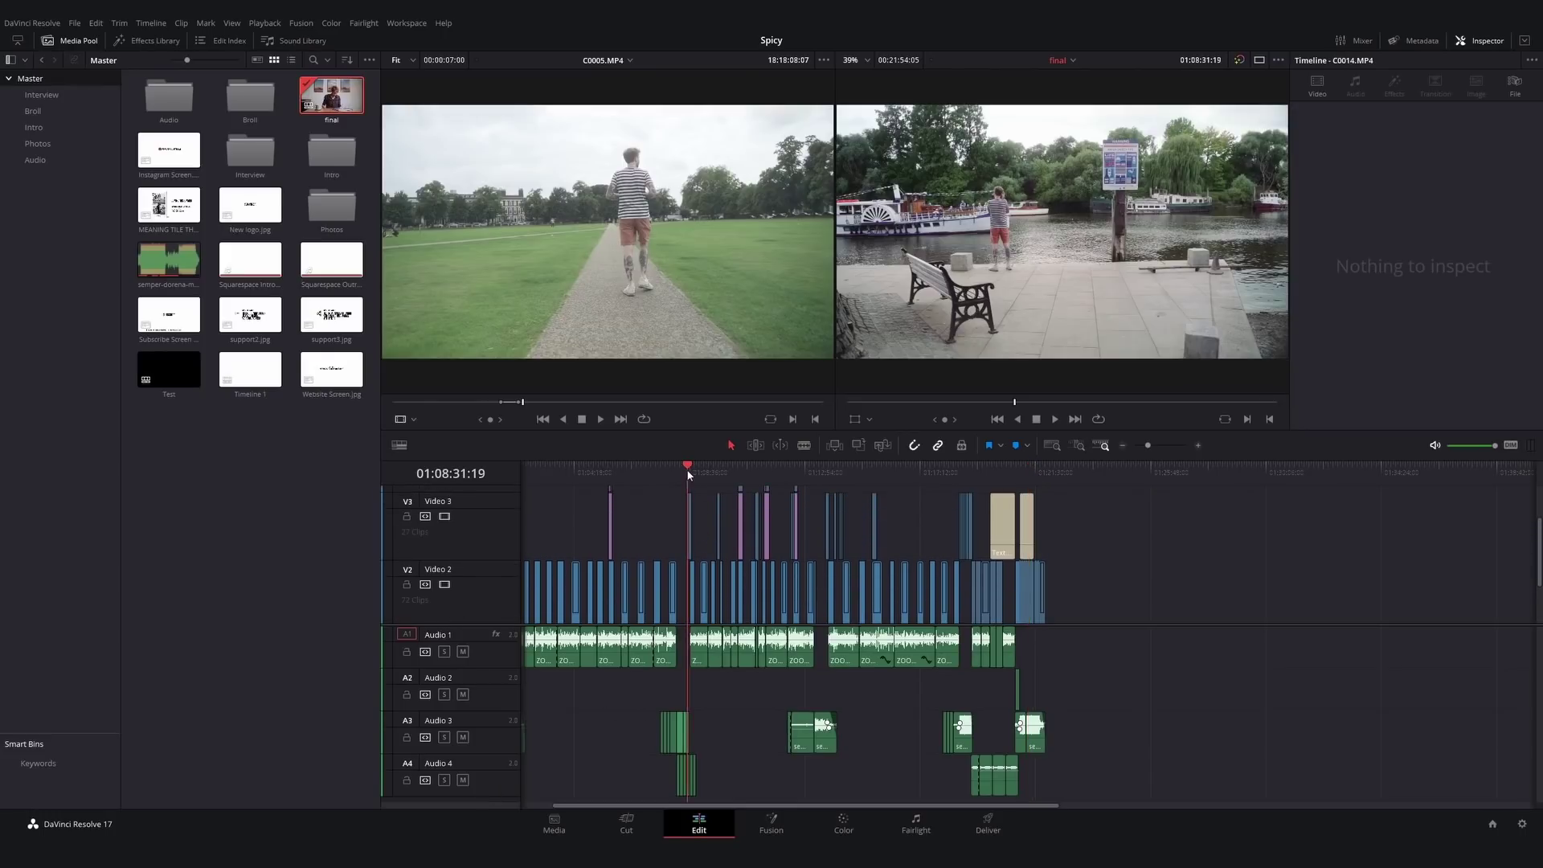
click(736, 473)
drag(746, 476, 762, 476)
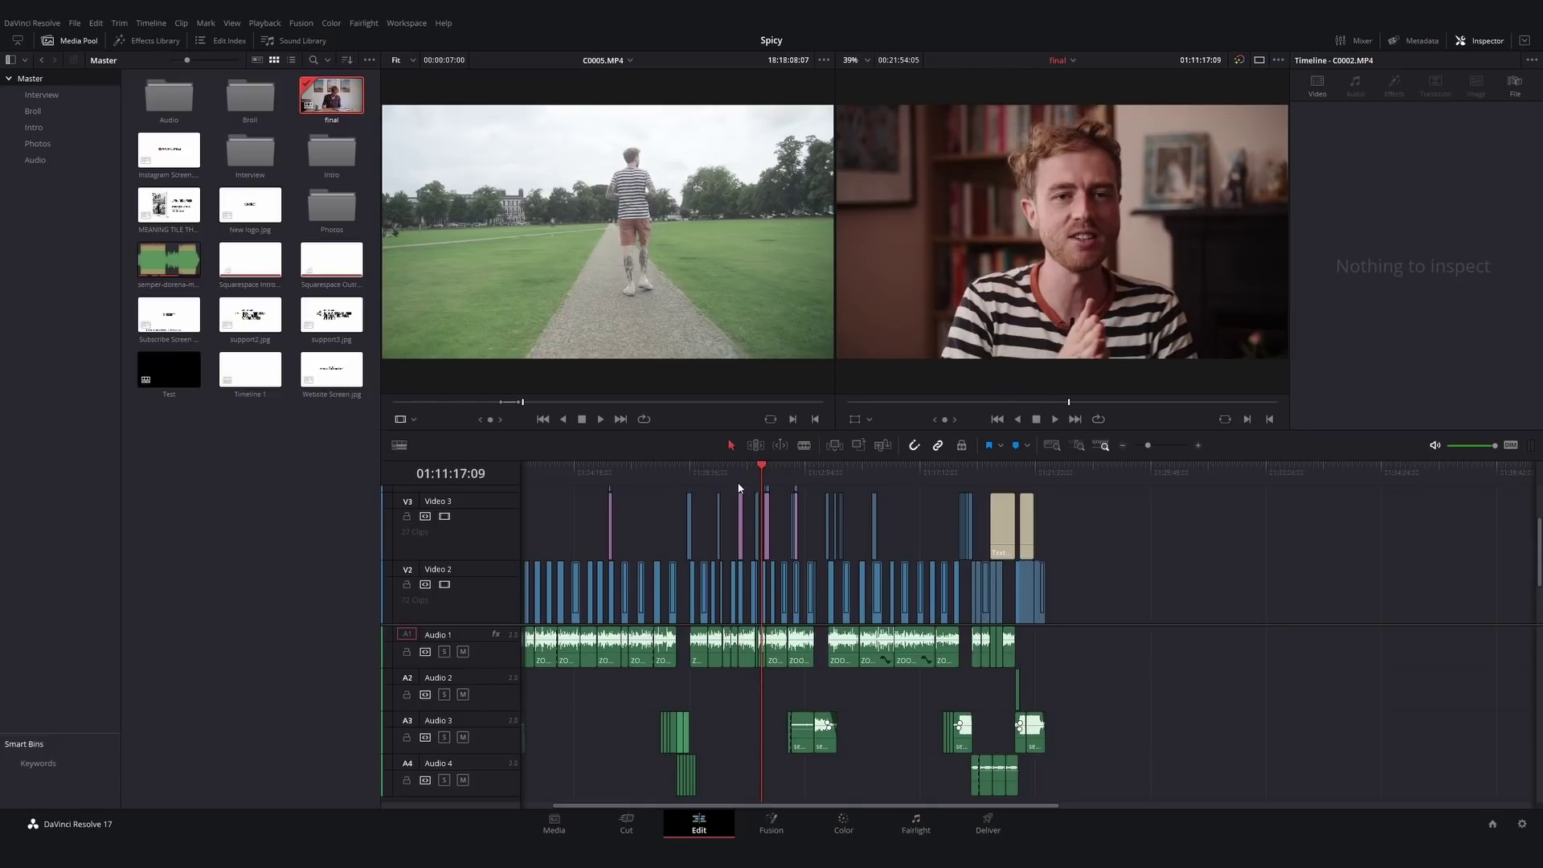
- Look through the Titles and Generators in the Effects Library, and toggle the Media Pool off and back on
click(146, 41)
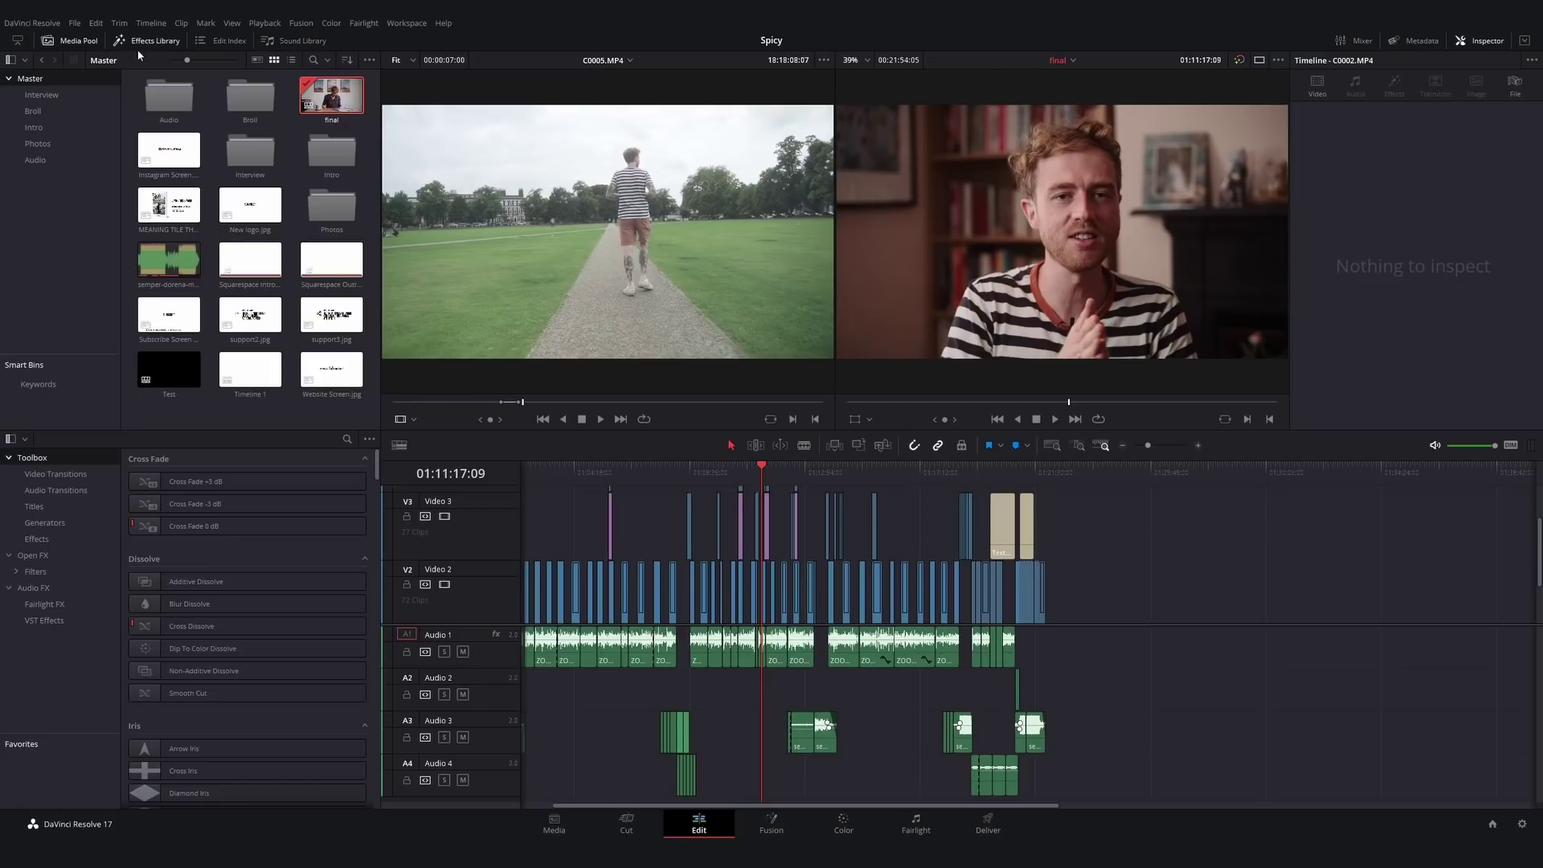
click(40, 509)
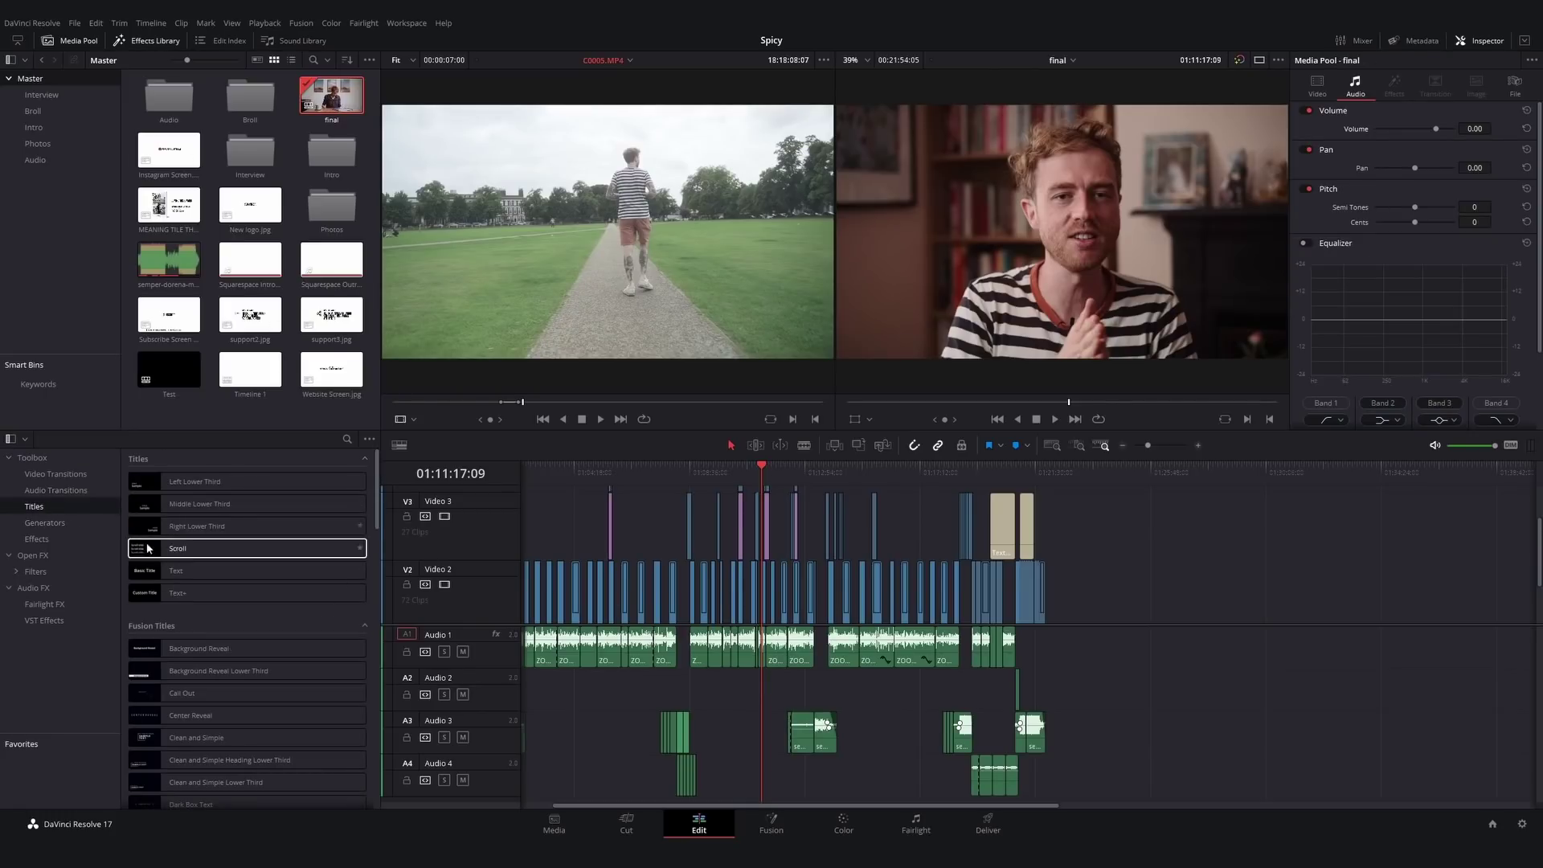
click(72, 528)
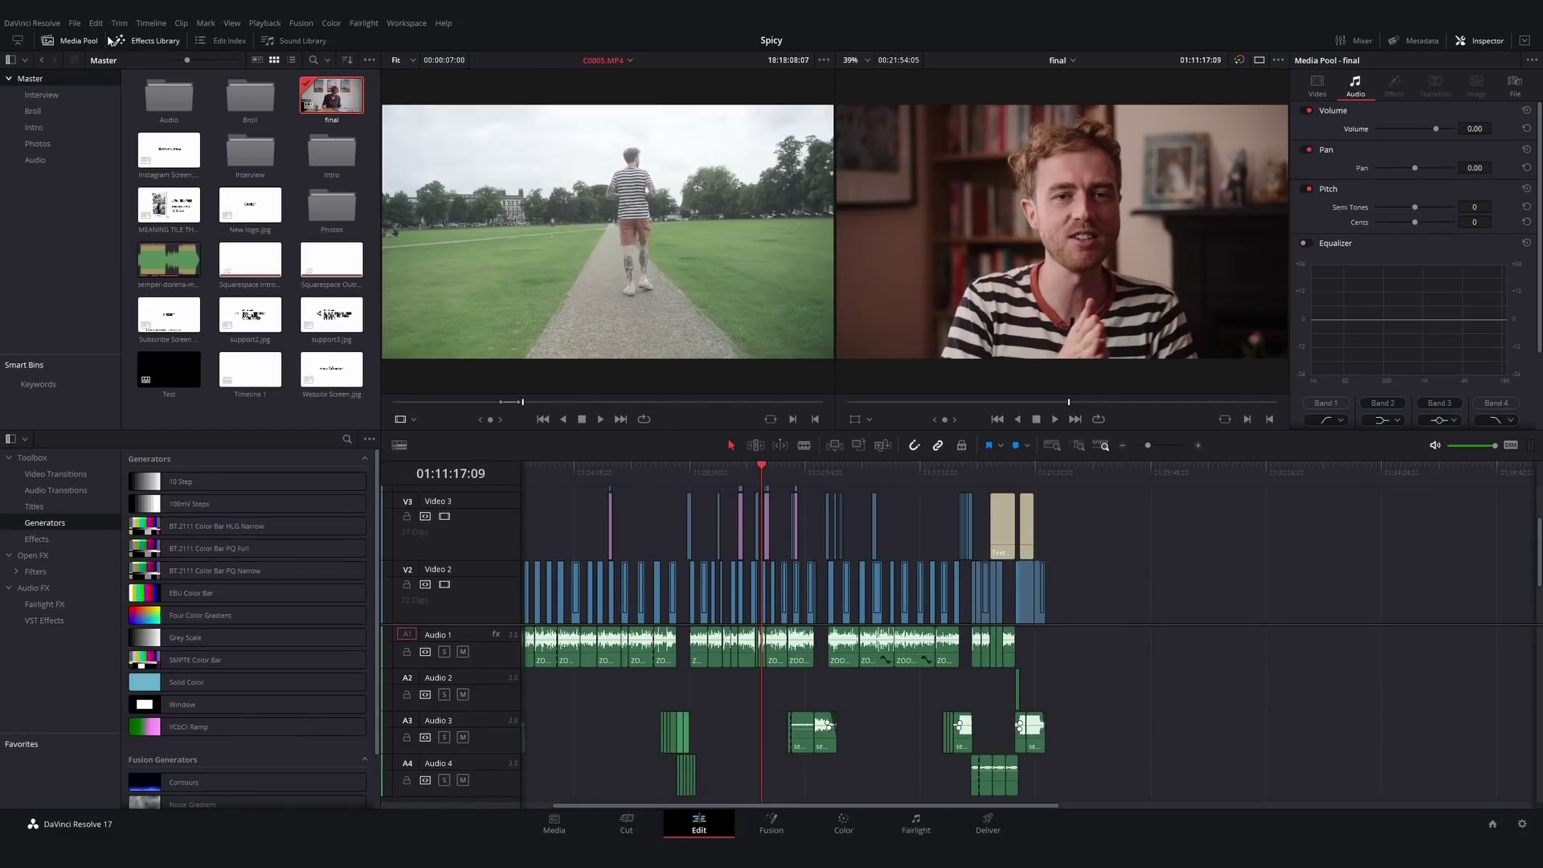
click(80, 41)
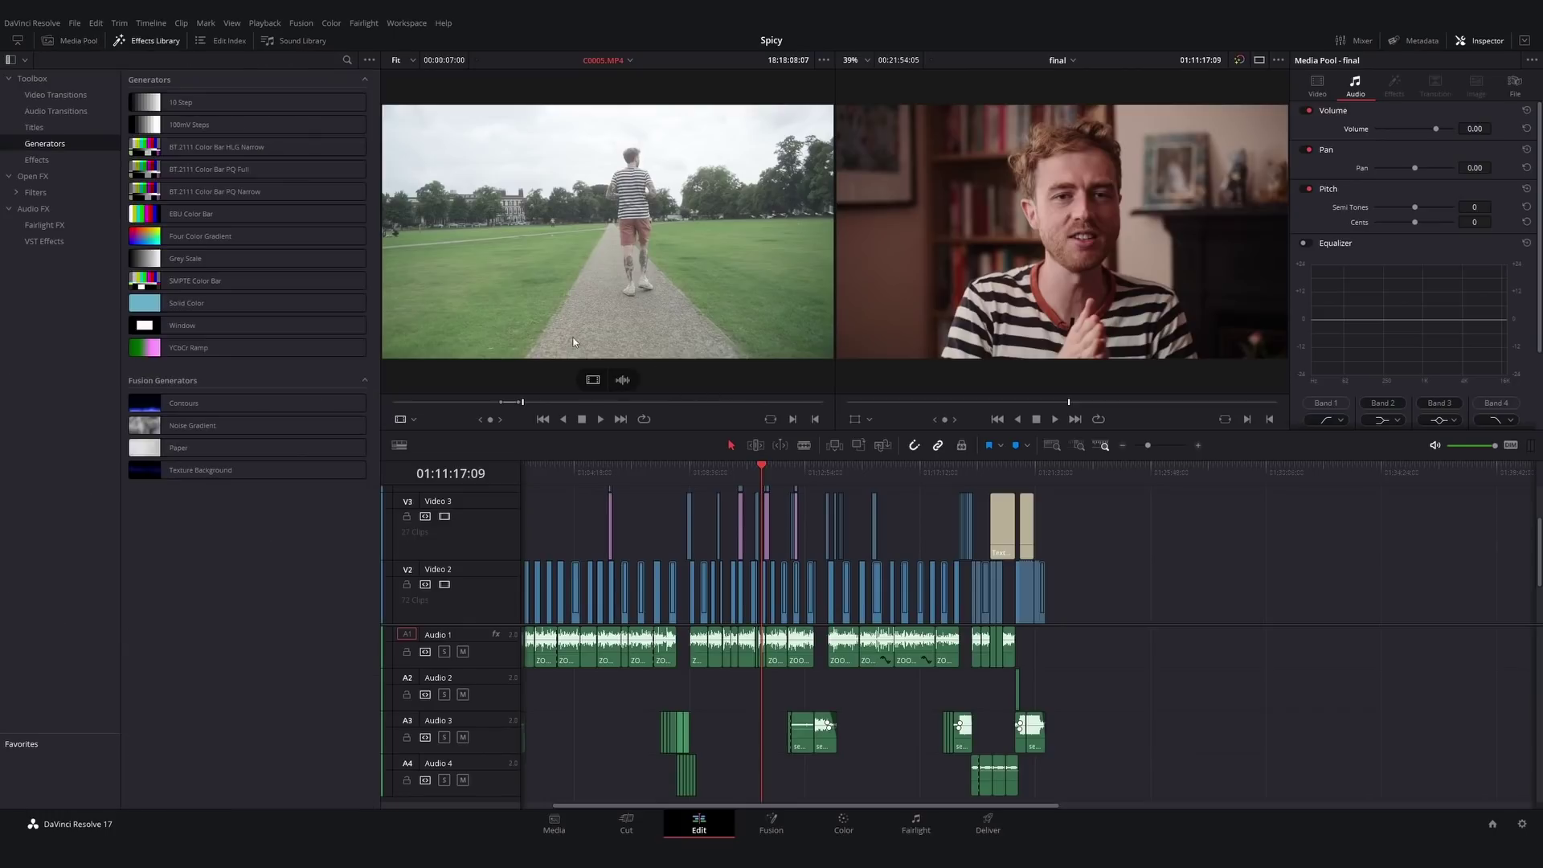
click(63, 41)
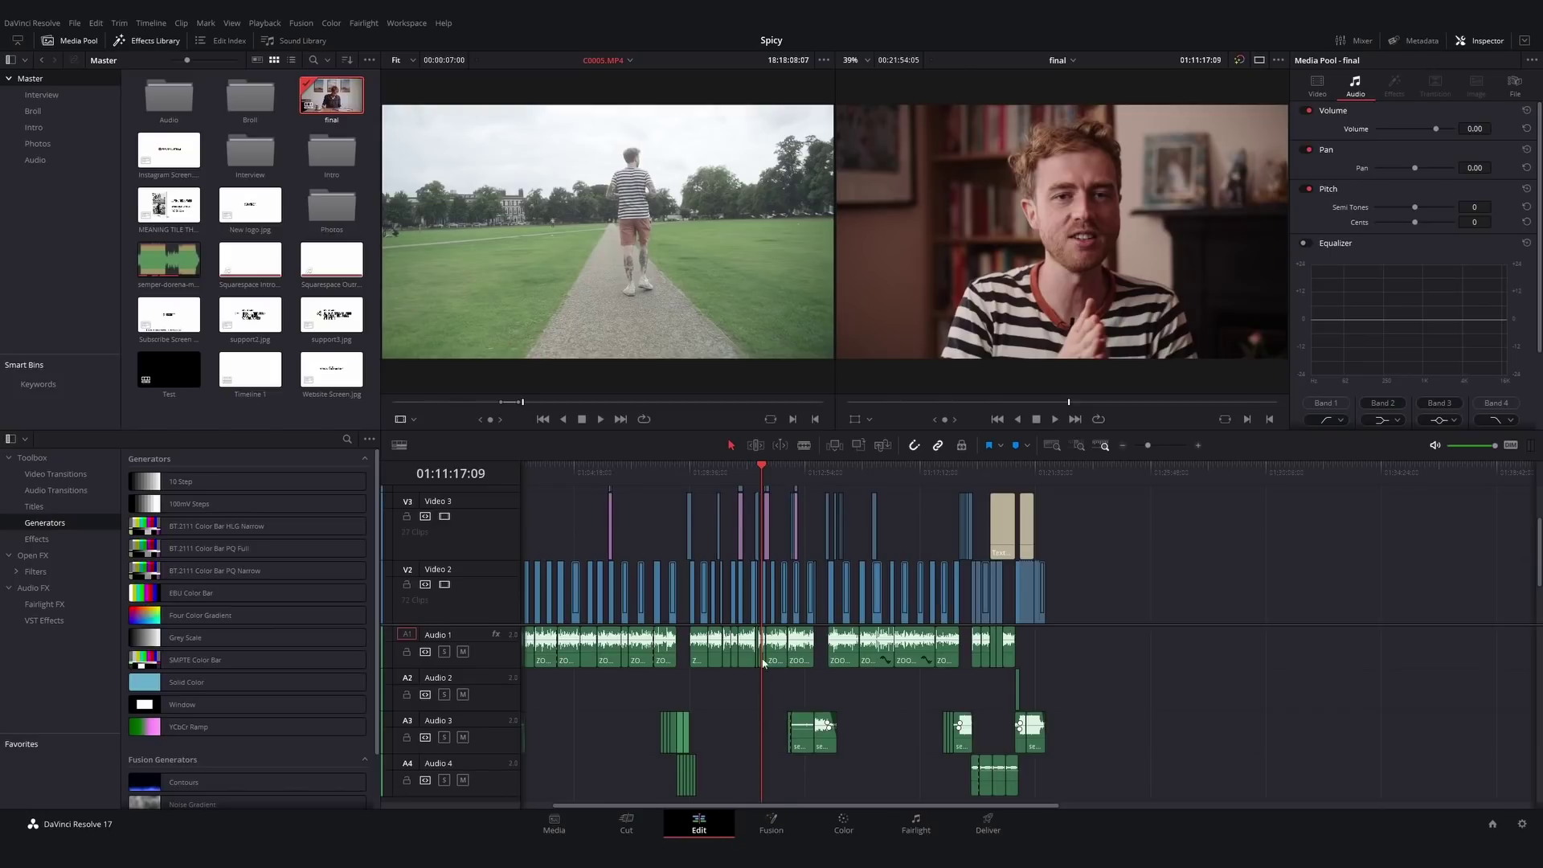
- View the current clip on the Fusion and Color pages, and return to the Edit page
click(777, 823)
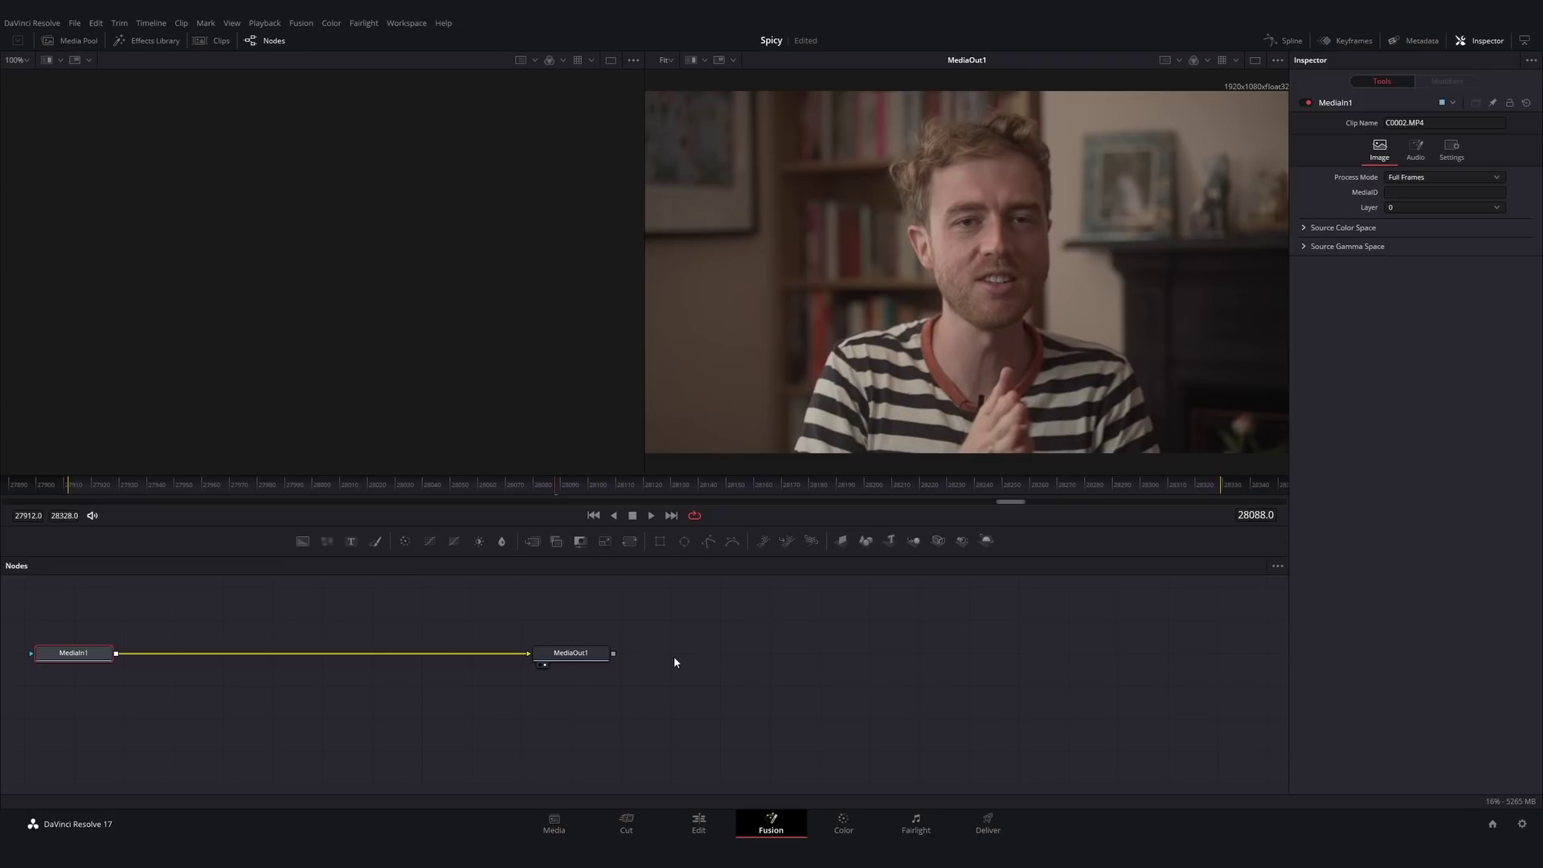
click(821, 824)
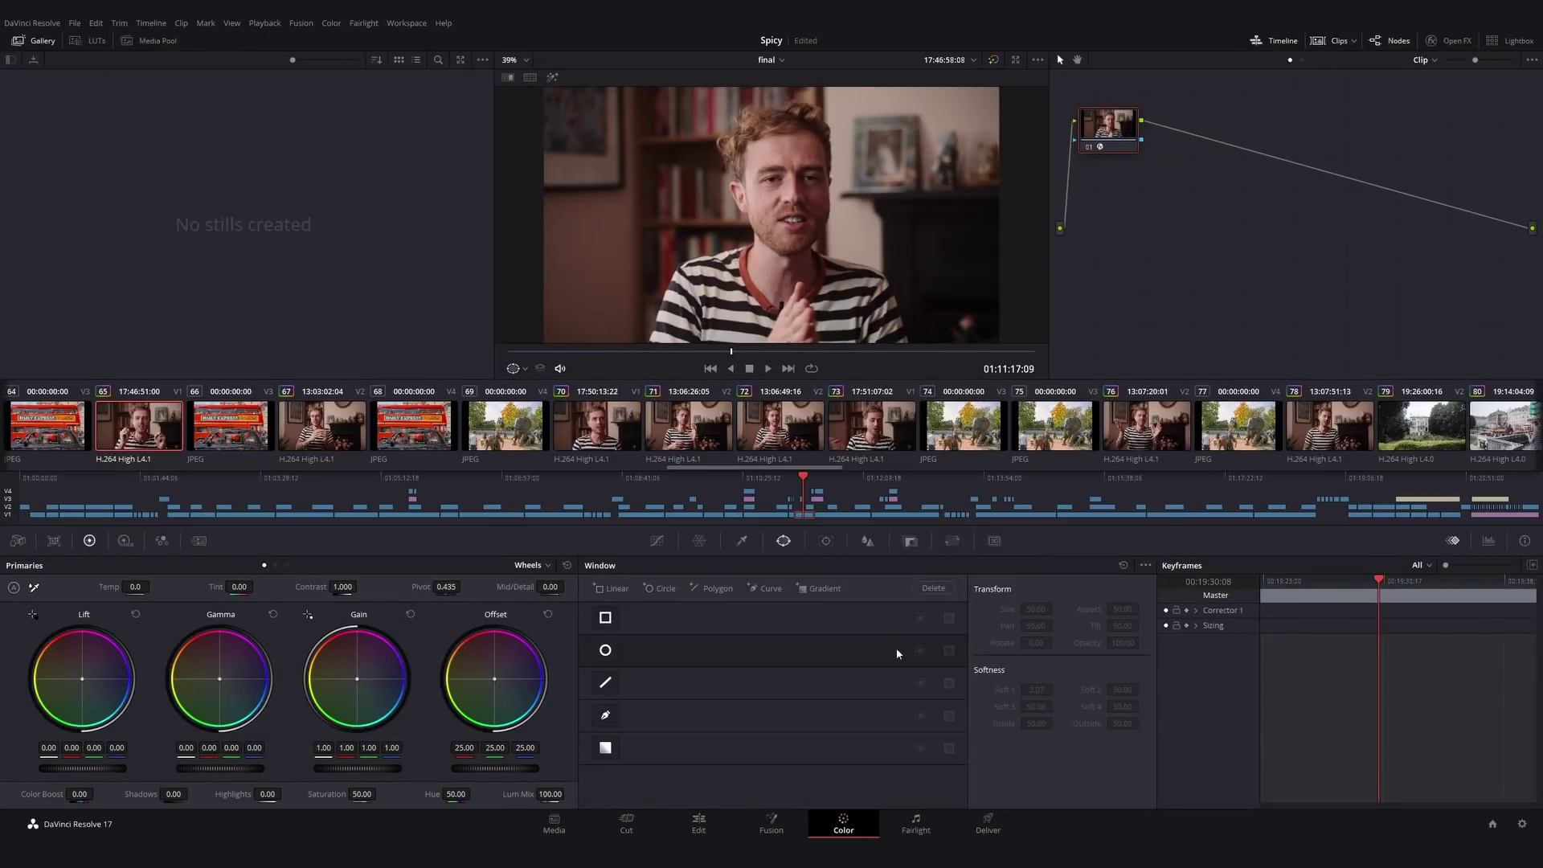
click(699, 824)
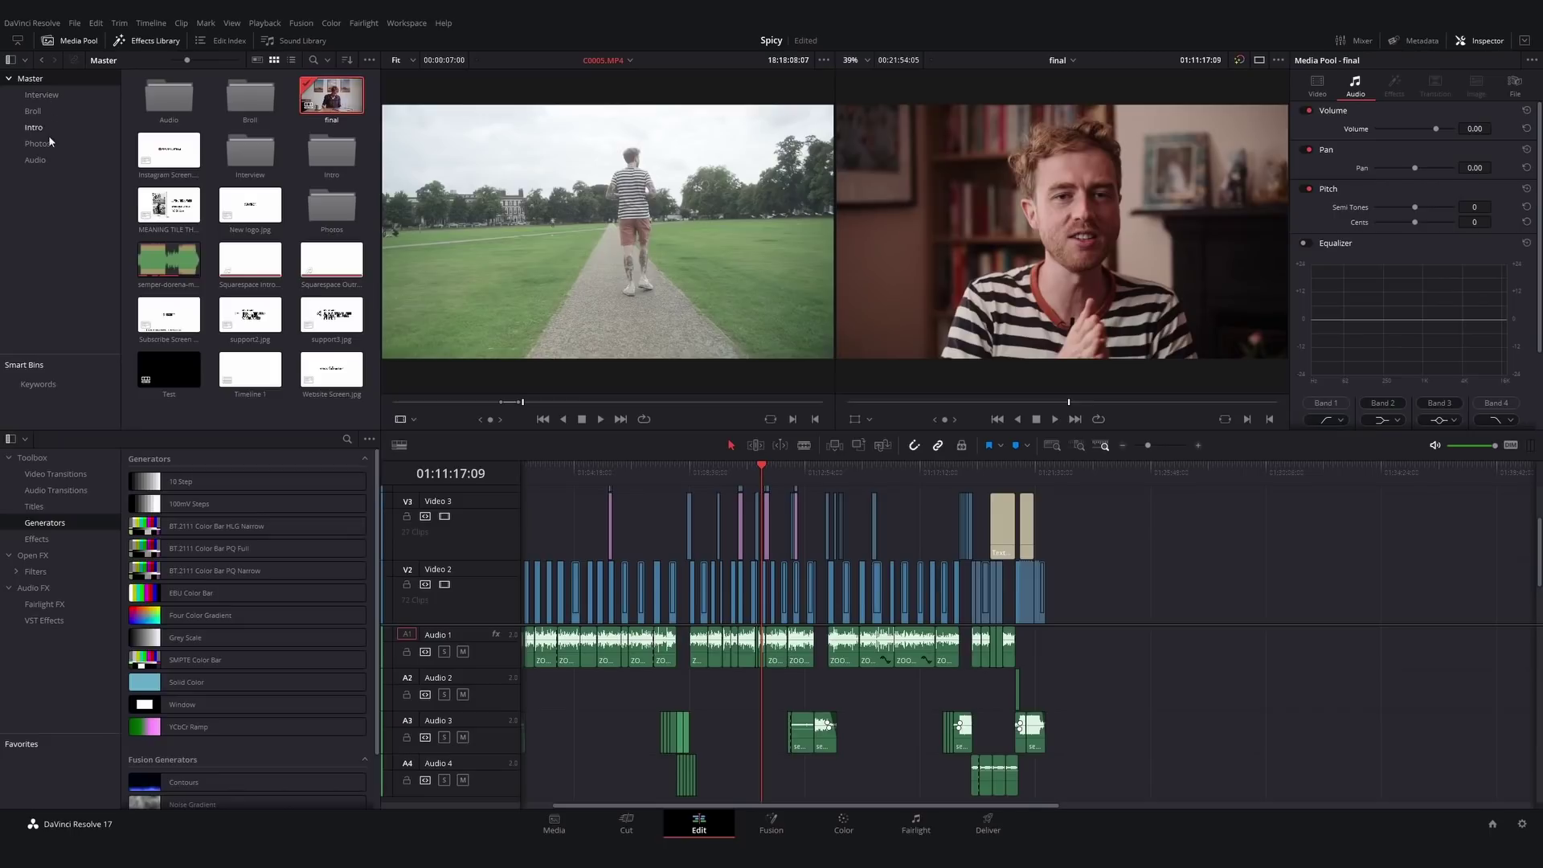
- Load the Test timeline, select its first clip for colour grading, and line its node up between the graph's input and output
double_click(230, 233)
double_click(169, 370)
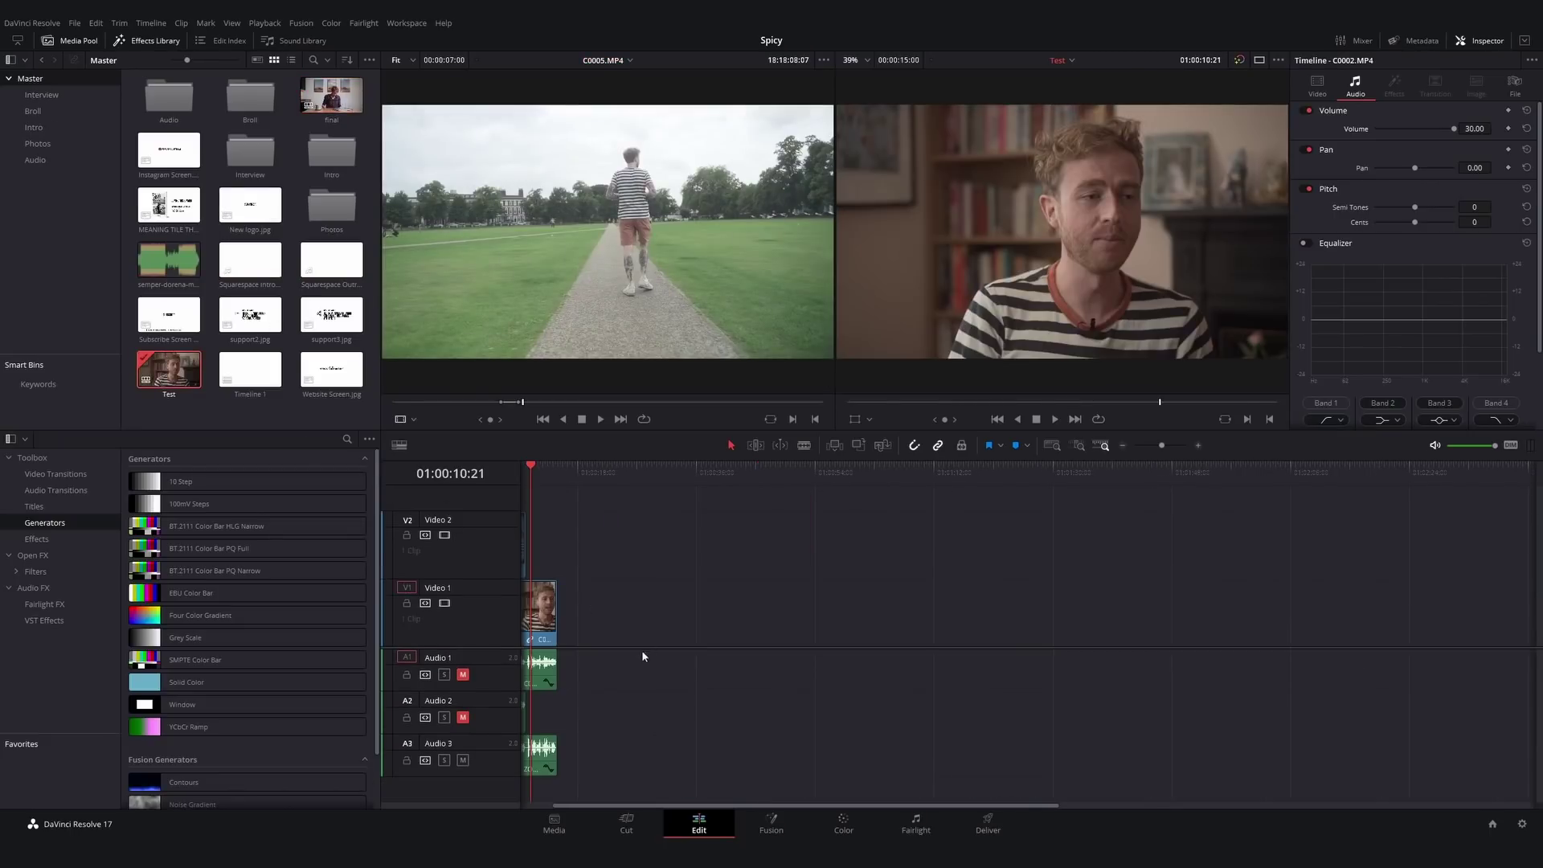
click(846, 821)
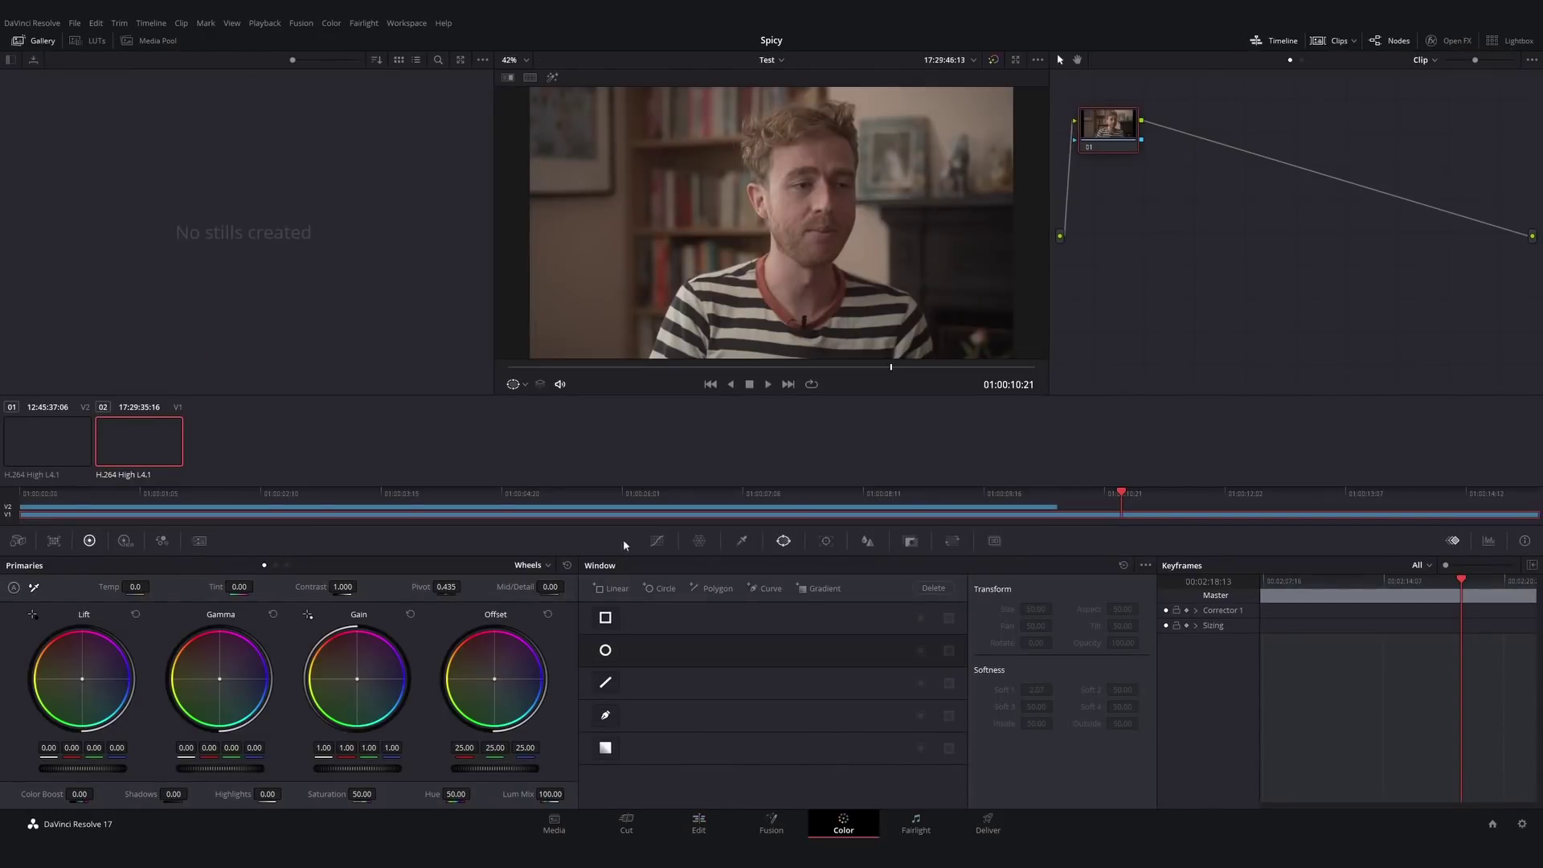
click(72, 434)
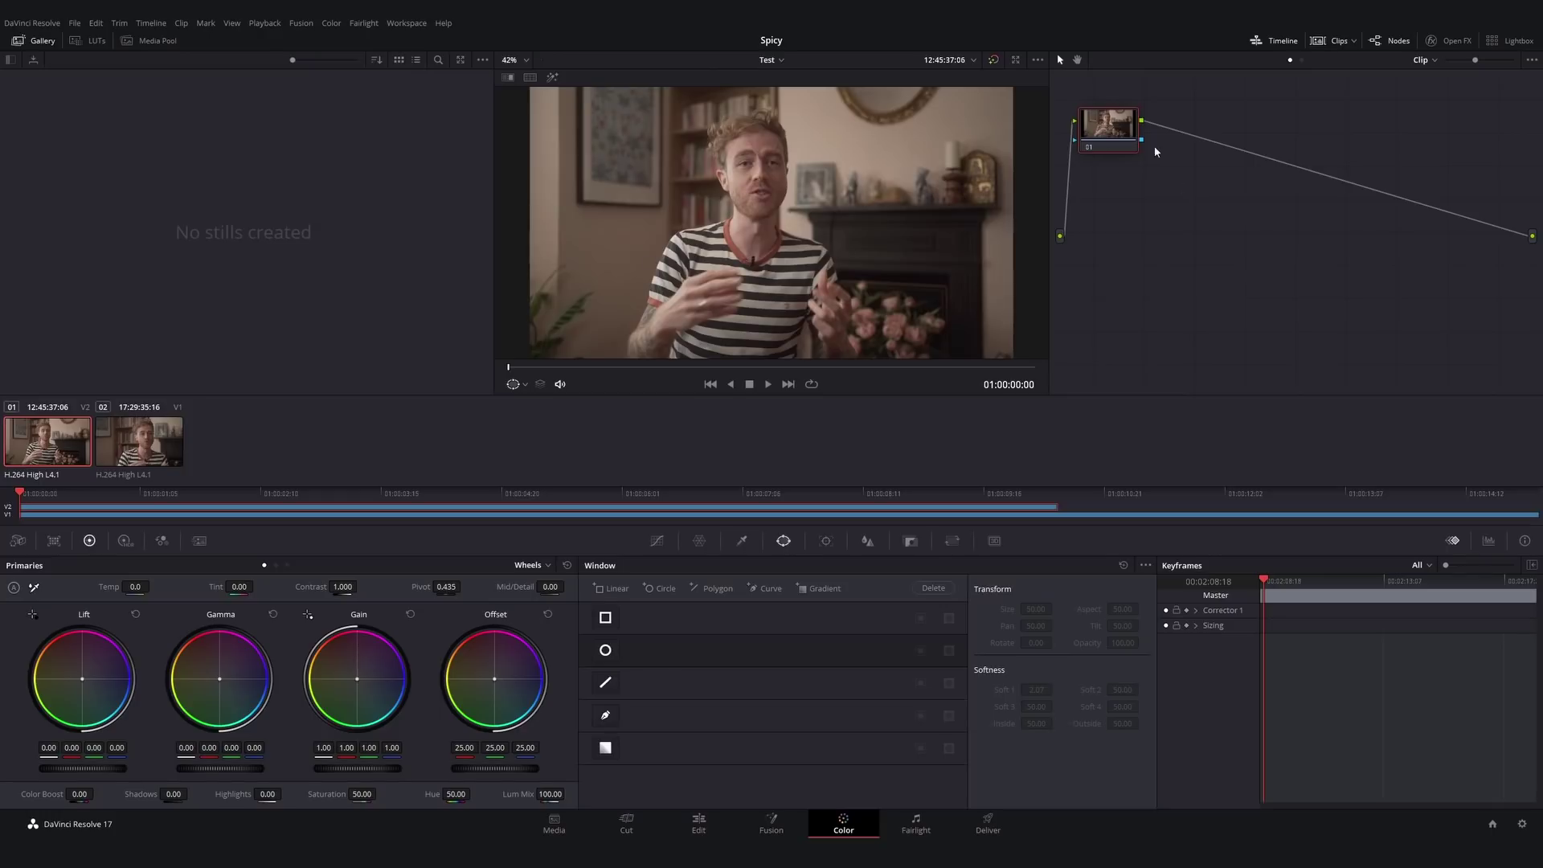
drag(1111, 119, 1115, 240)
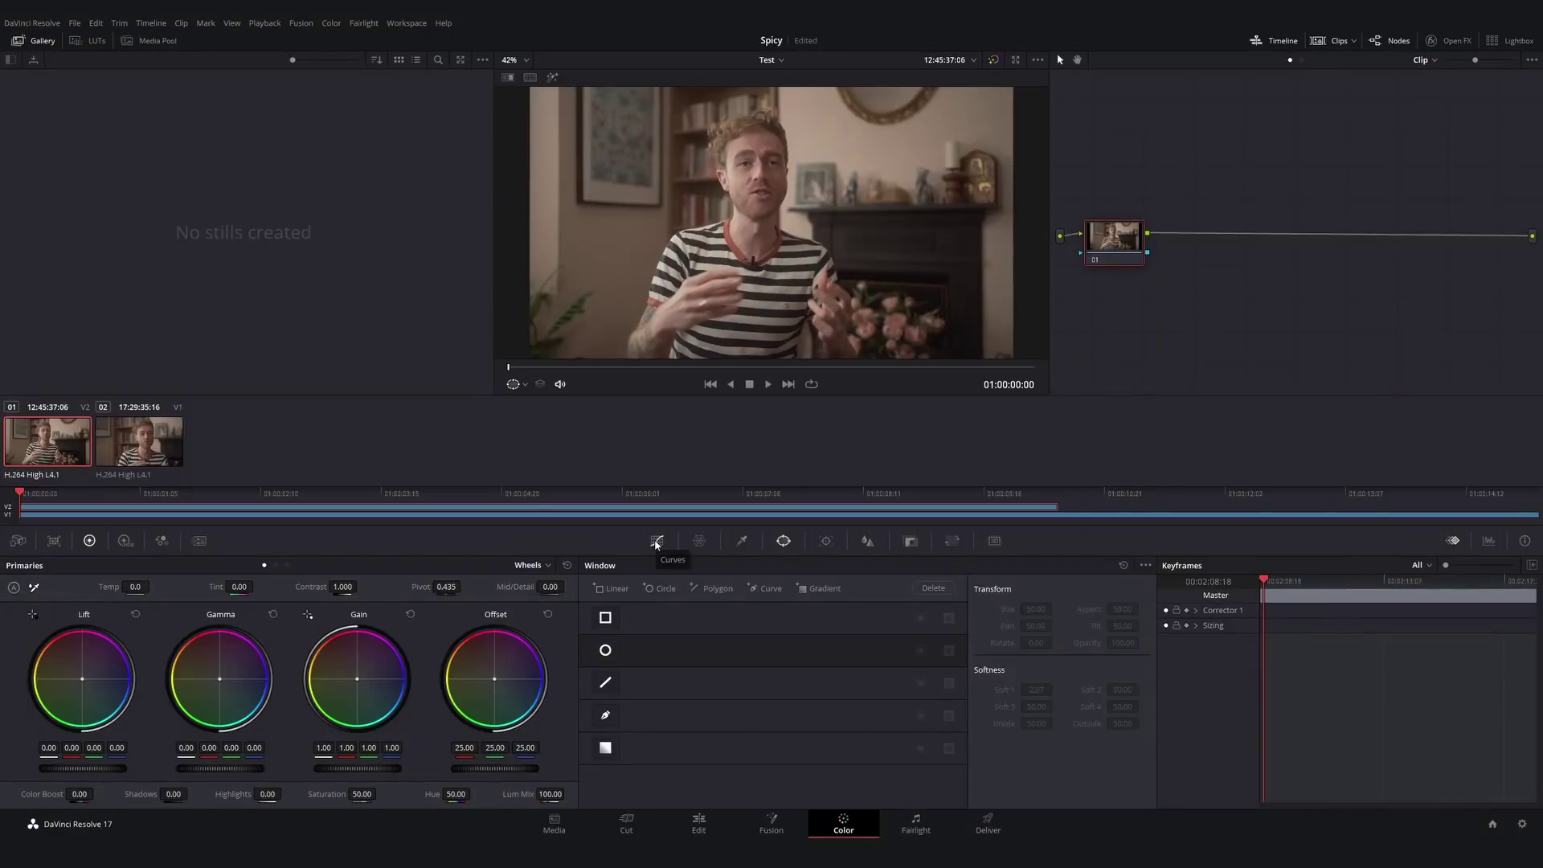
- Try a custom curve with a raised highlight point and a shadow point on the first clip, and reset the node grade
click(656, 543)
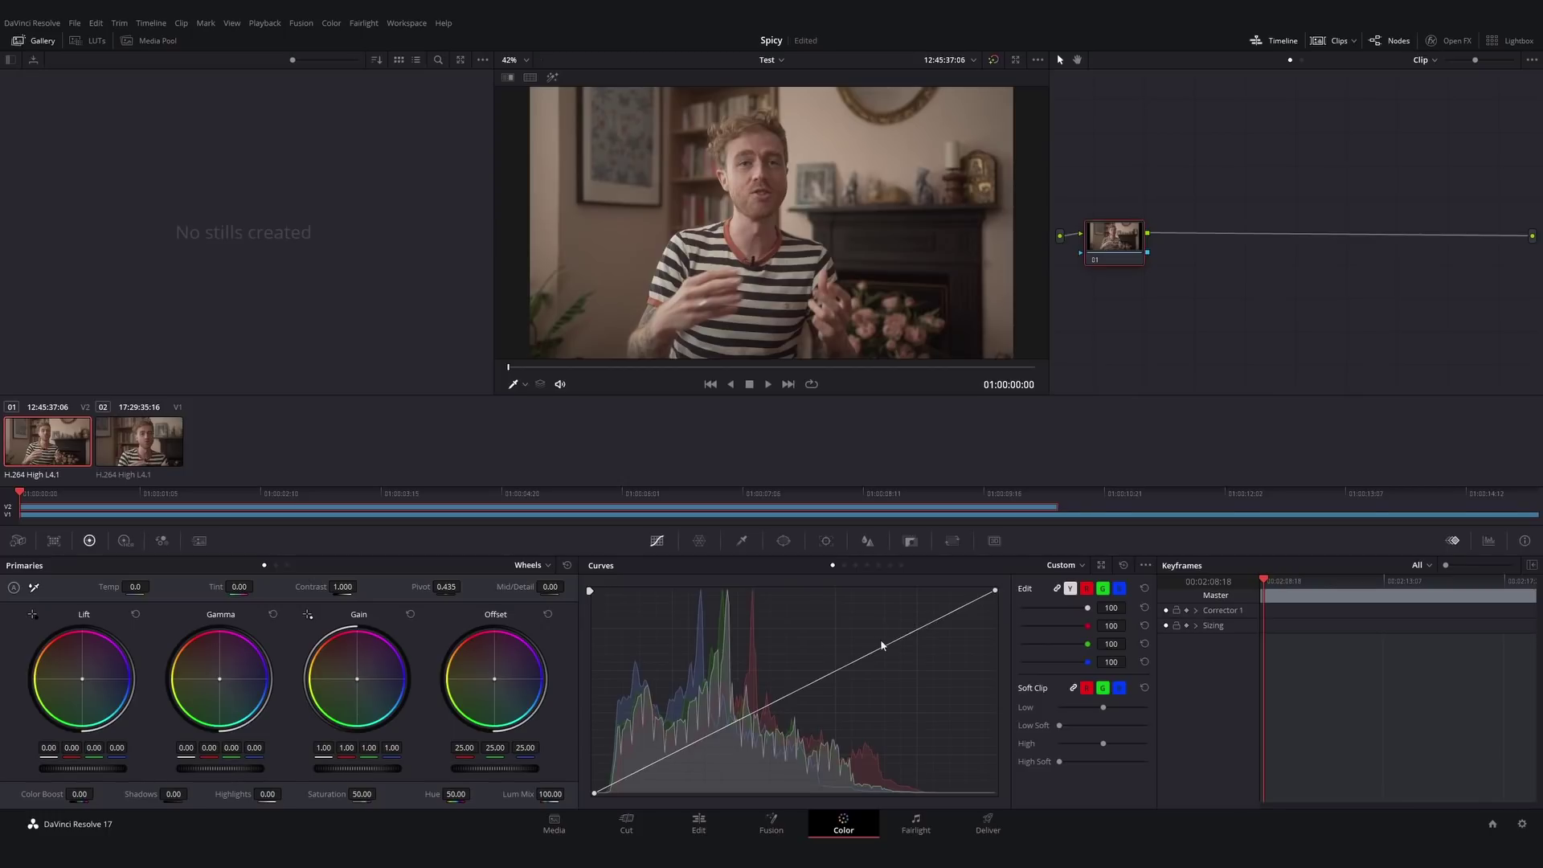
drag(911, 636, 906, 623)
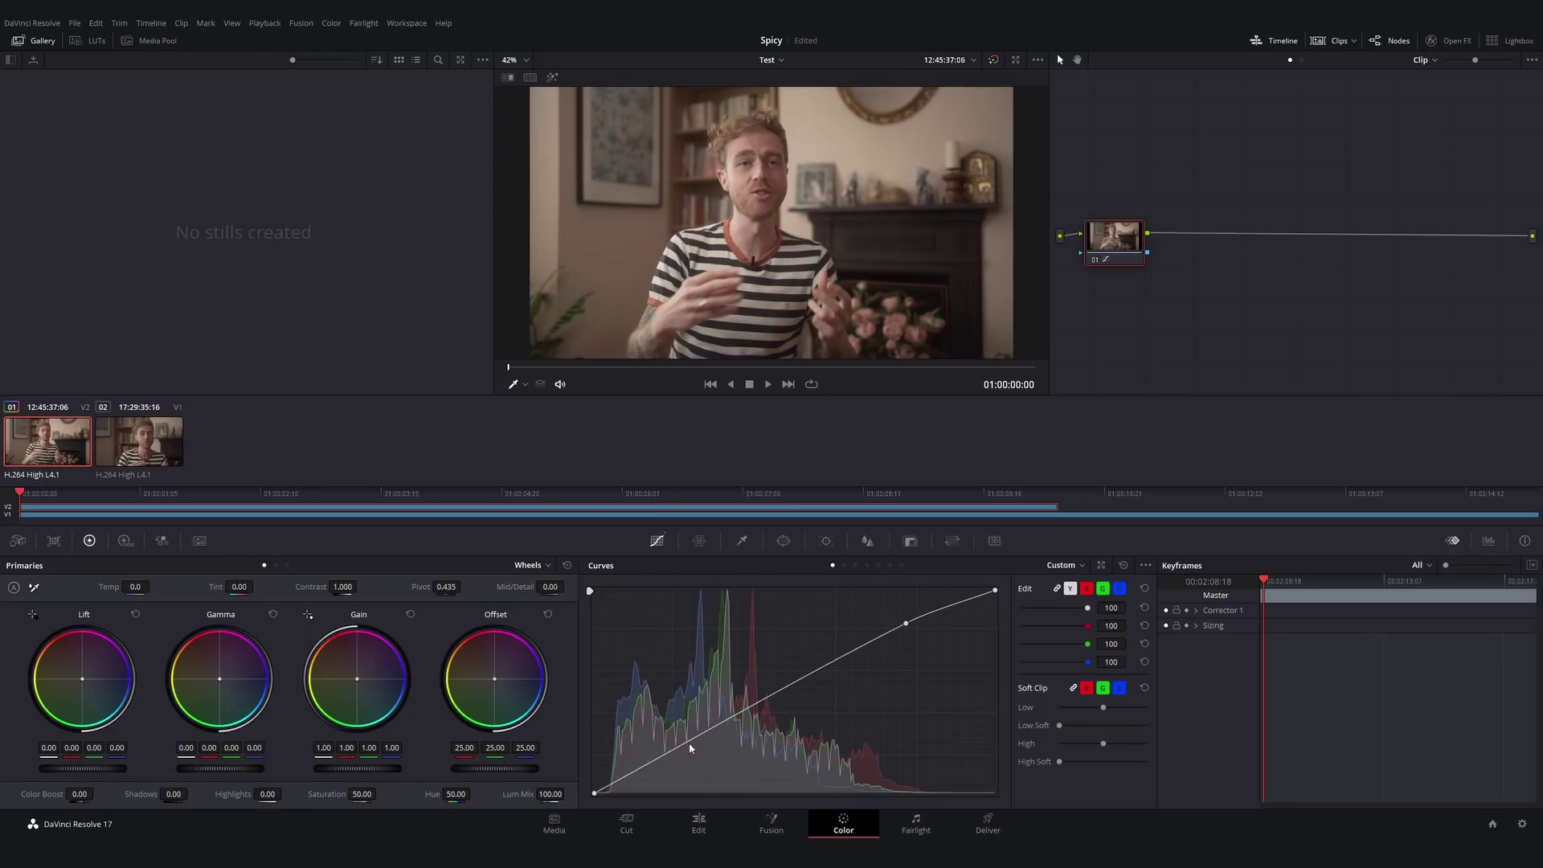
drag(690, 748, 690, 748)
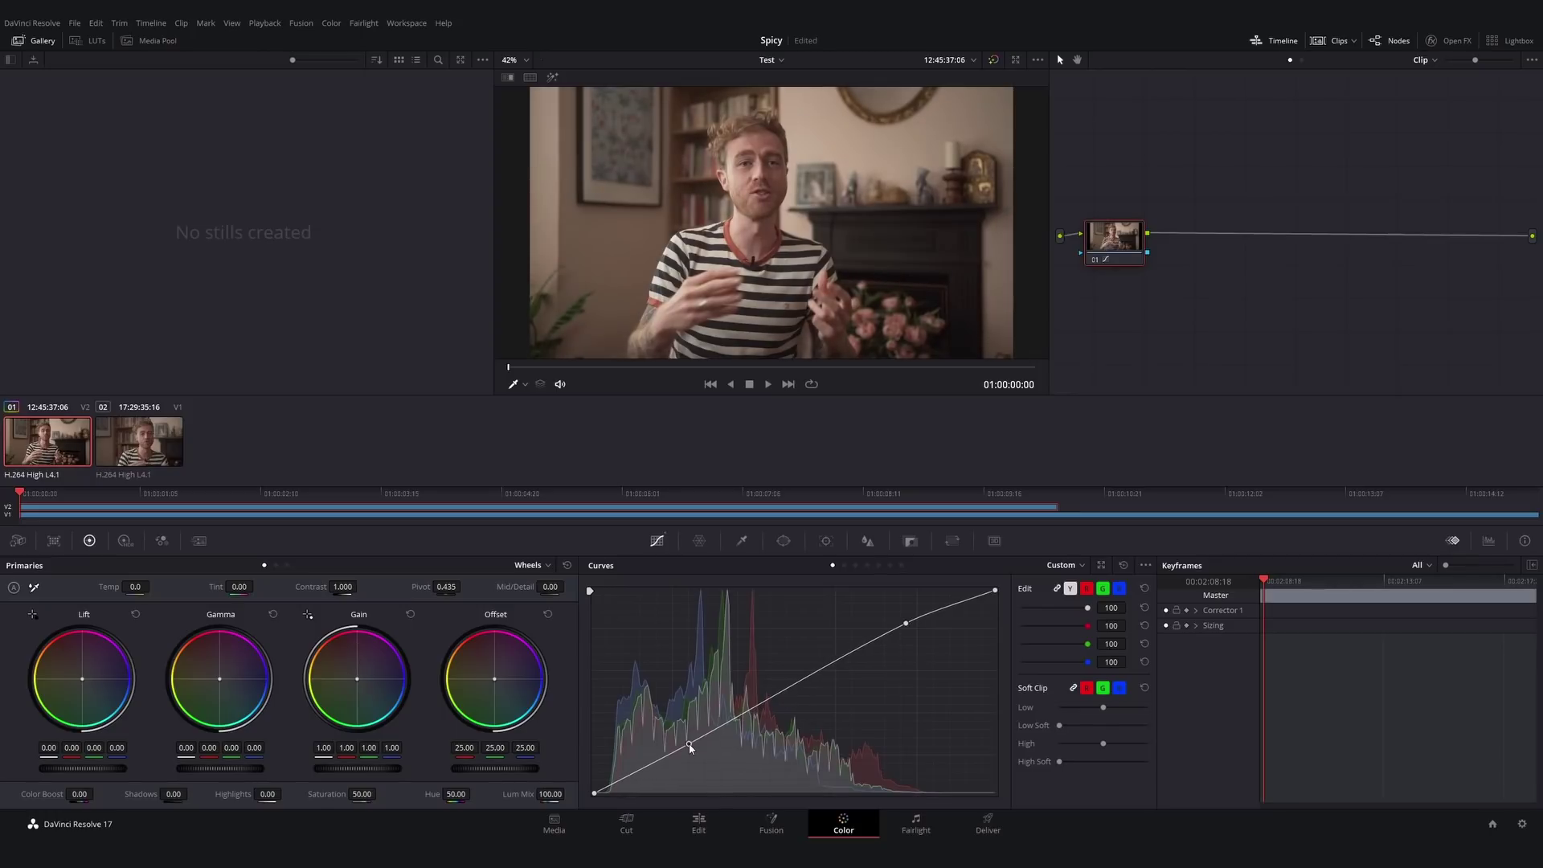
right_click(1117, 234)
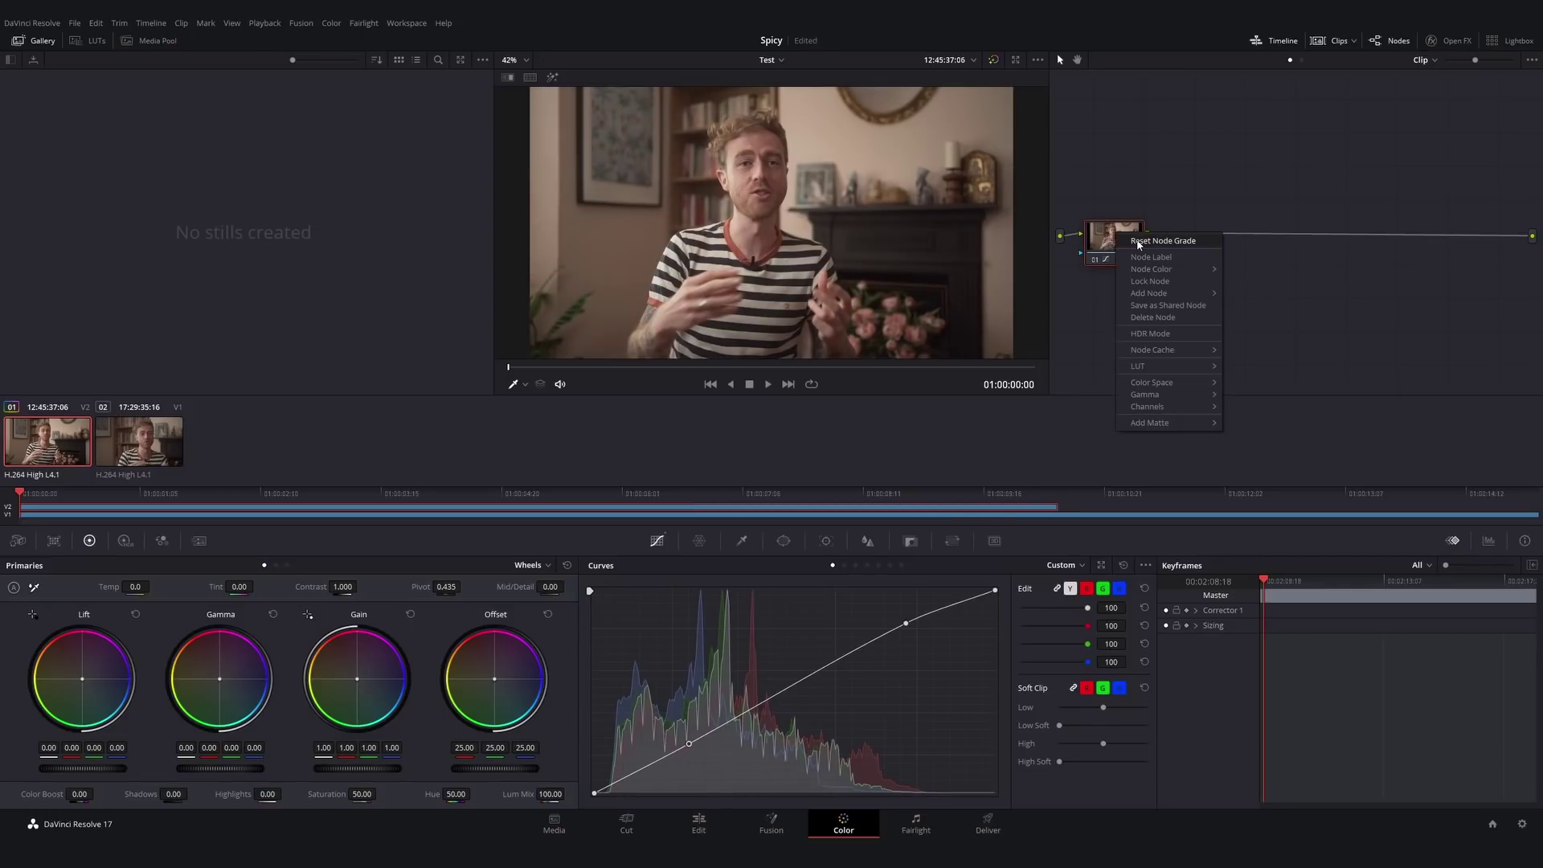
click(1138, 242)
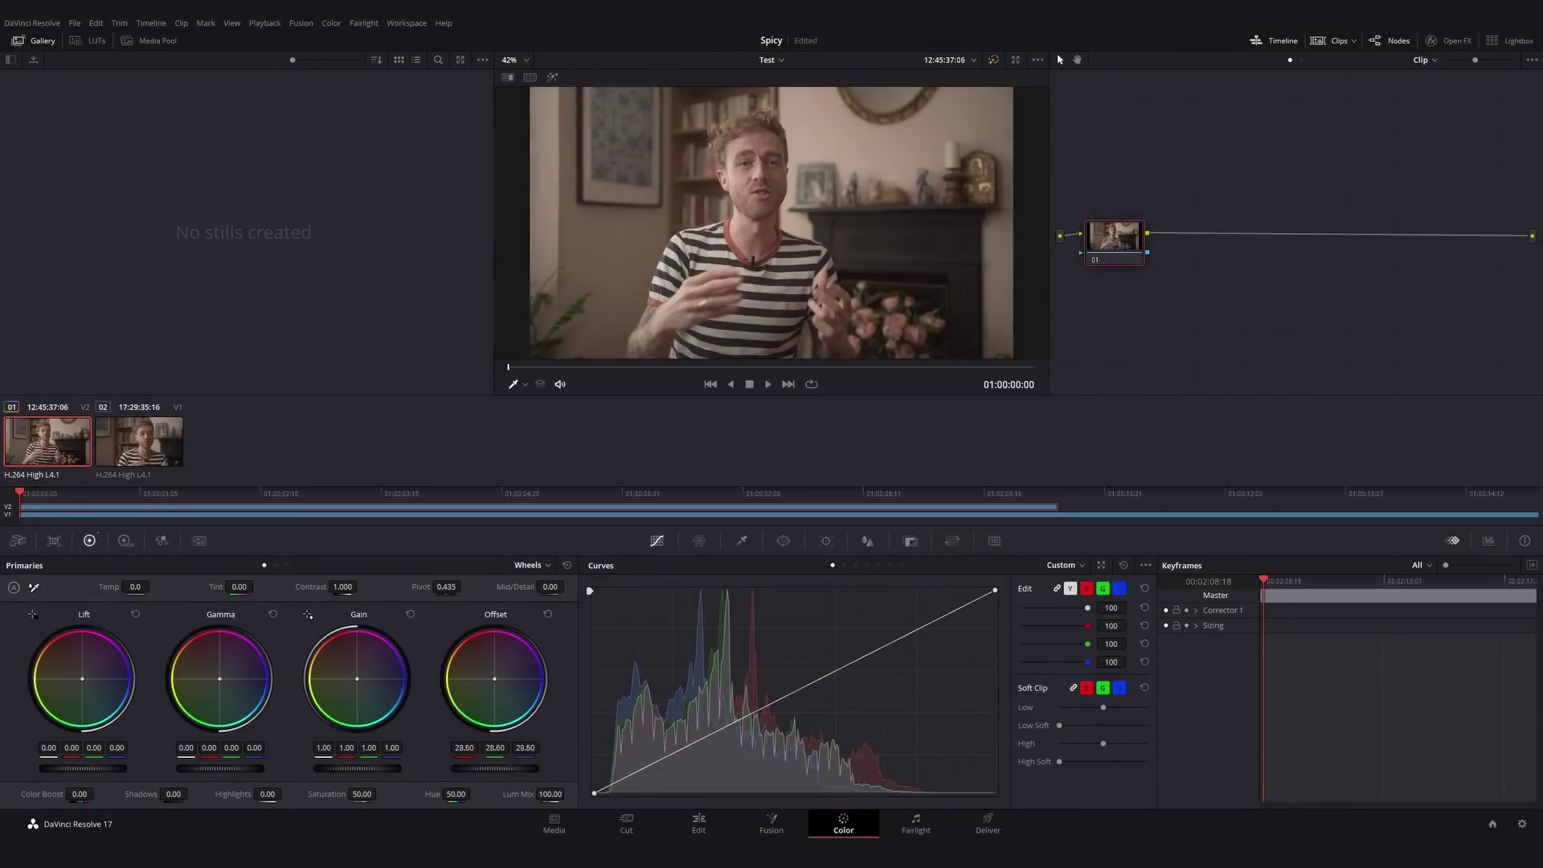
- Set the first clip's Offset to 31.75, Lift to -0.04 and Gain to 1.13, and adjust the Gamma
drag(494, 768, 522, 768)
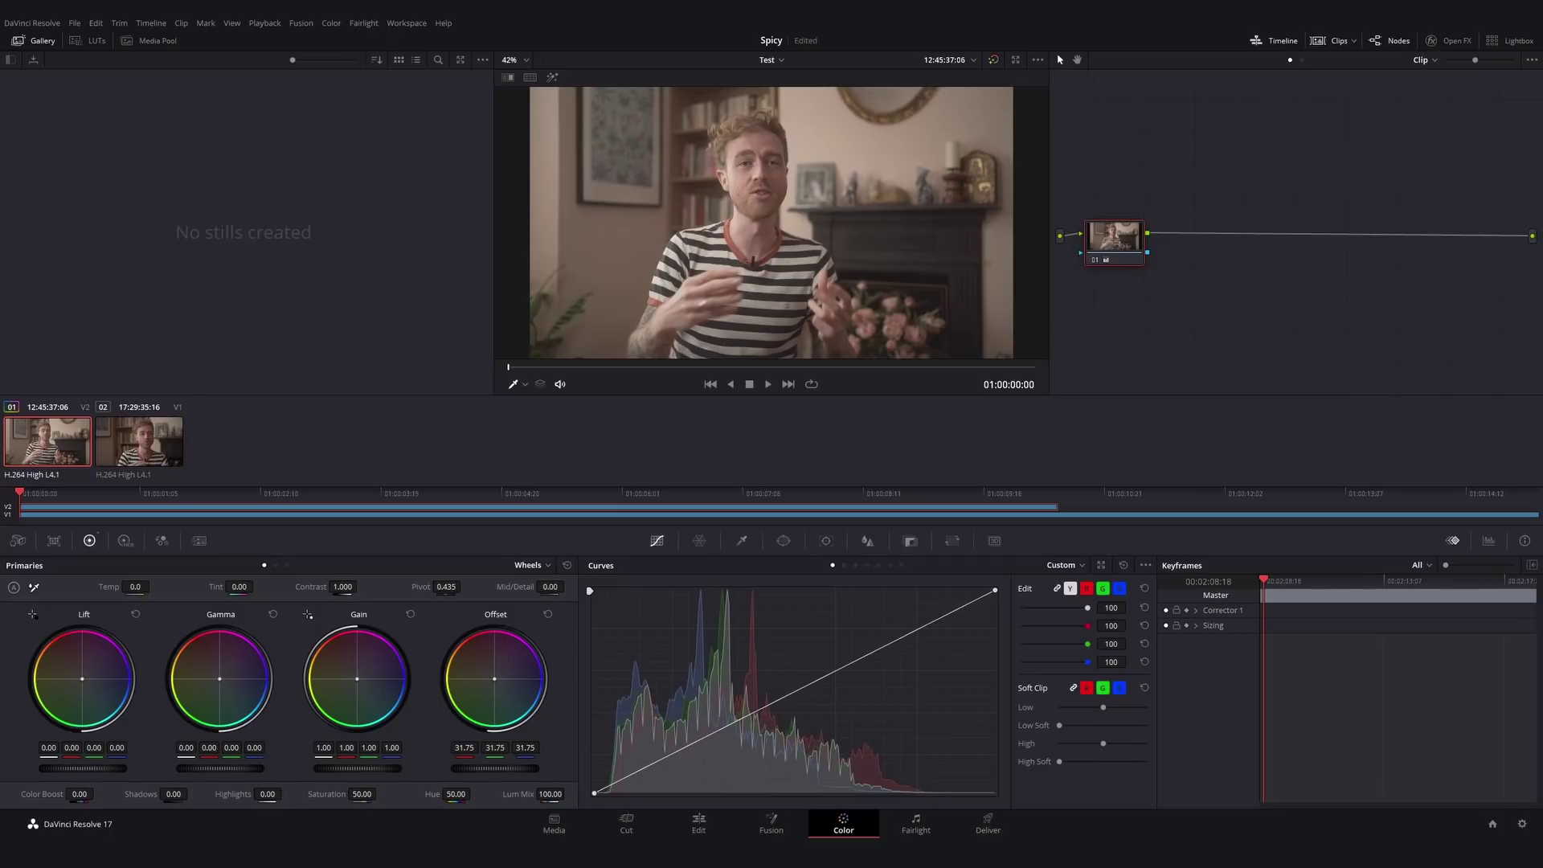
drag(82, 768, 75, 768)
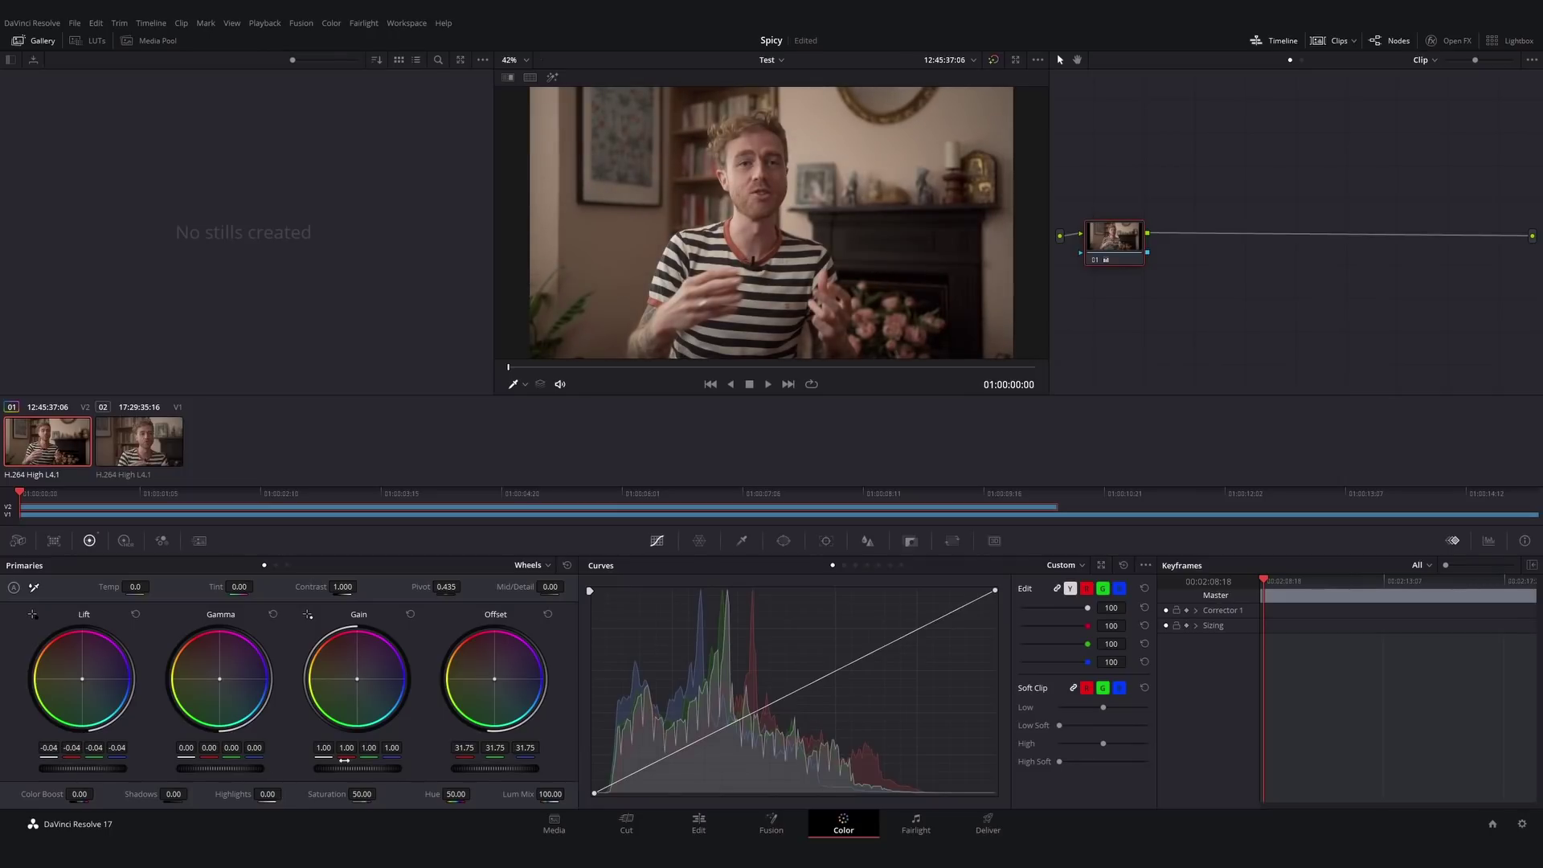
drag(357, 768, 371, 768)
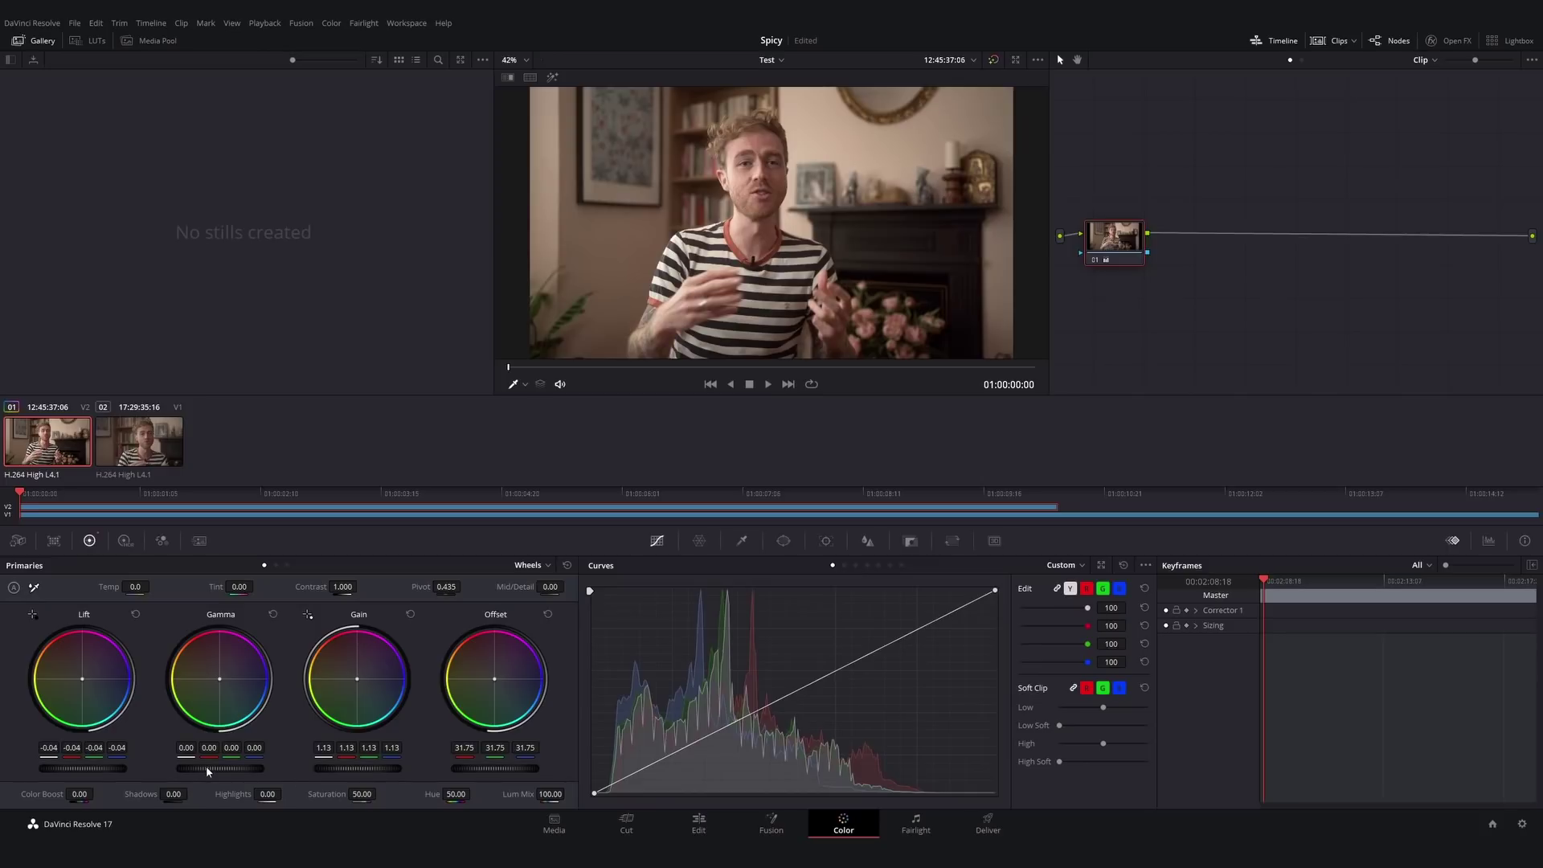
drag(215, 768, 221, 768)
- Set Saturation to 54.80 and the blue Gain to 1.19, and reset a blue tint tried on the Lift wheel
drag(82, 679, 89, 679)
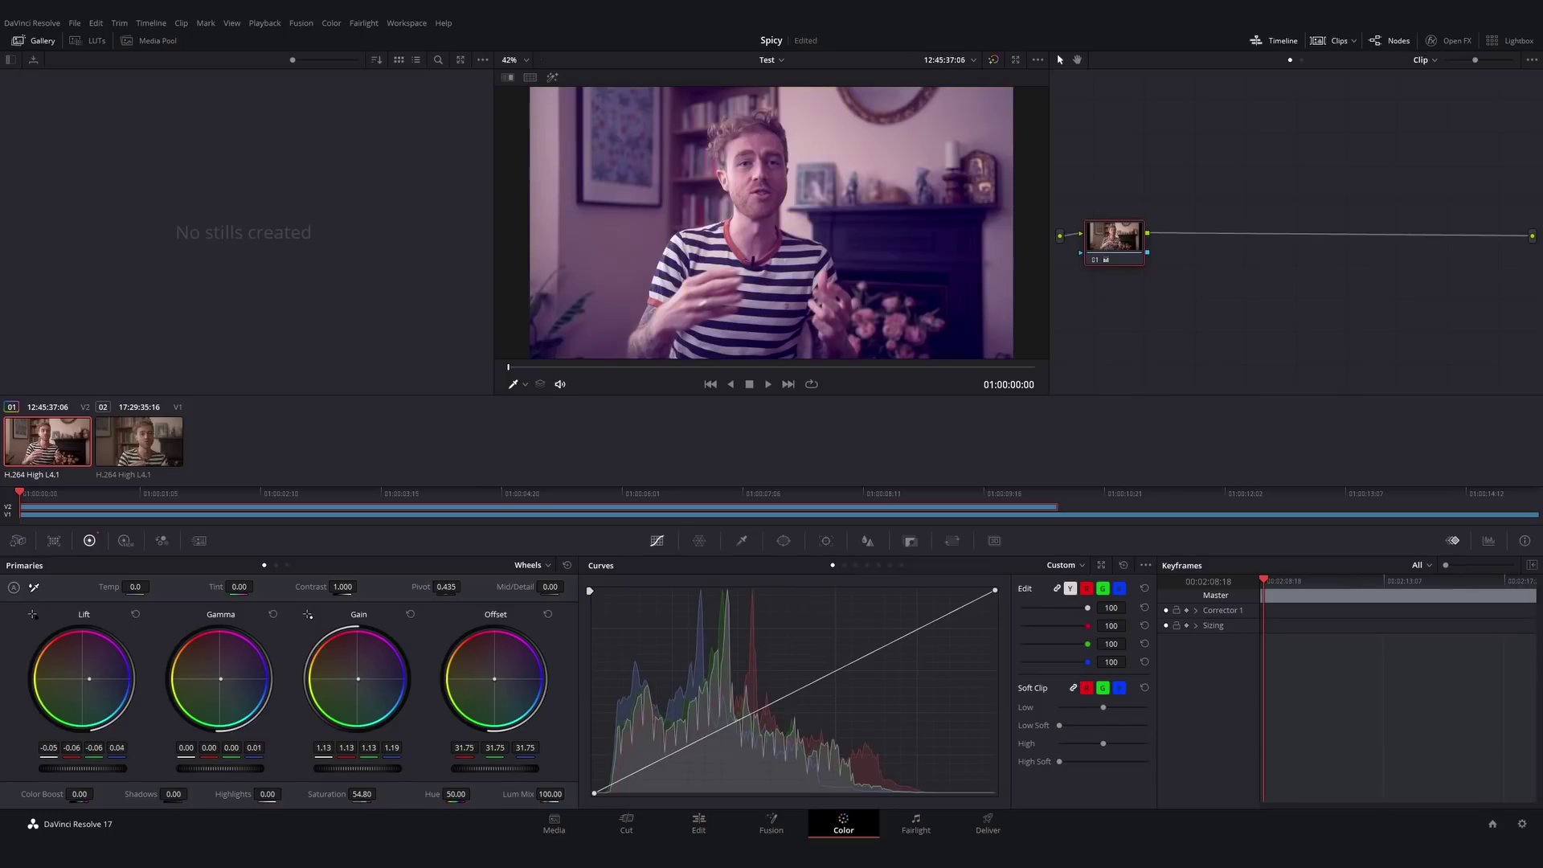
double_click(104, 682)
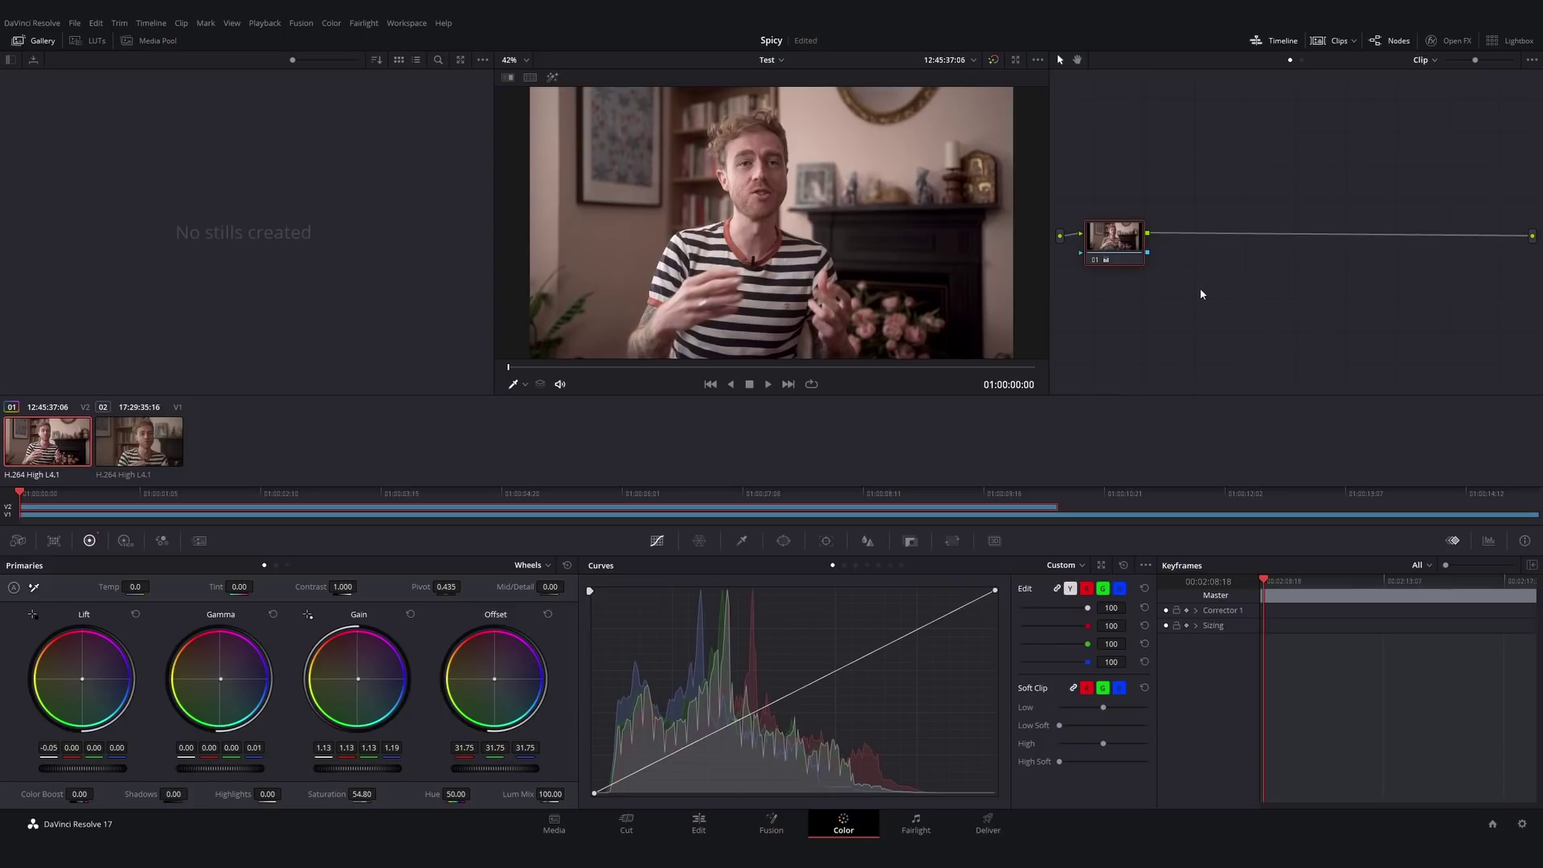
- Add a second corrector node and insert it in the connection between the first node and the output
right_click(1173, 308)
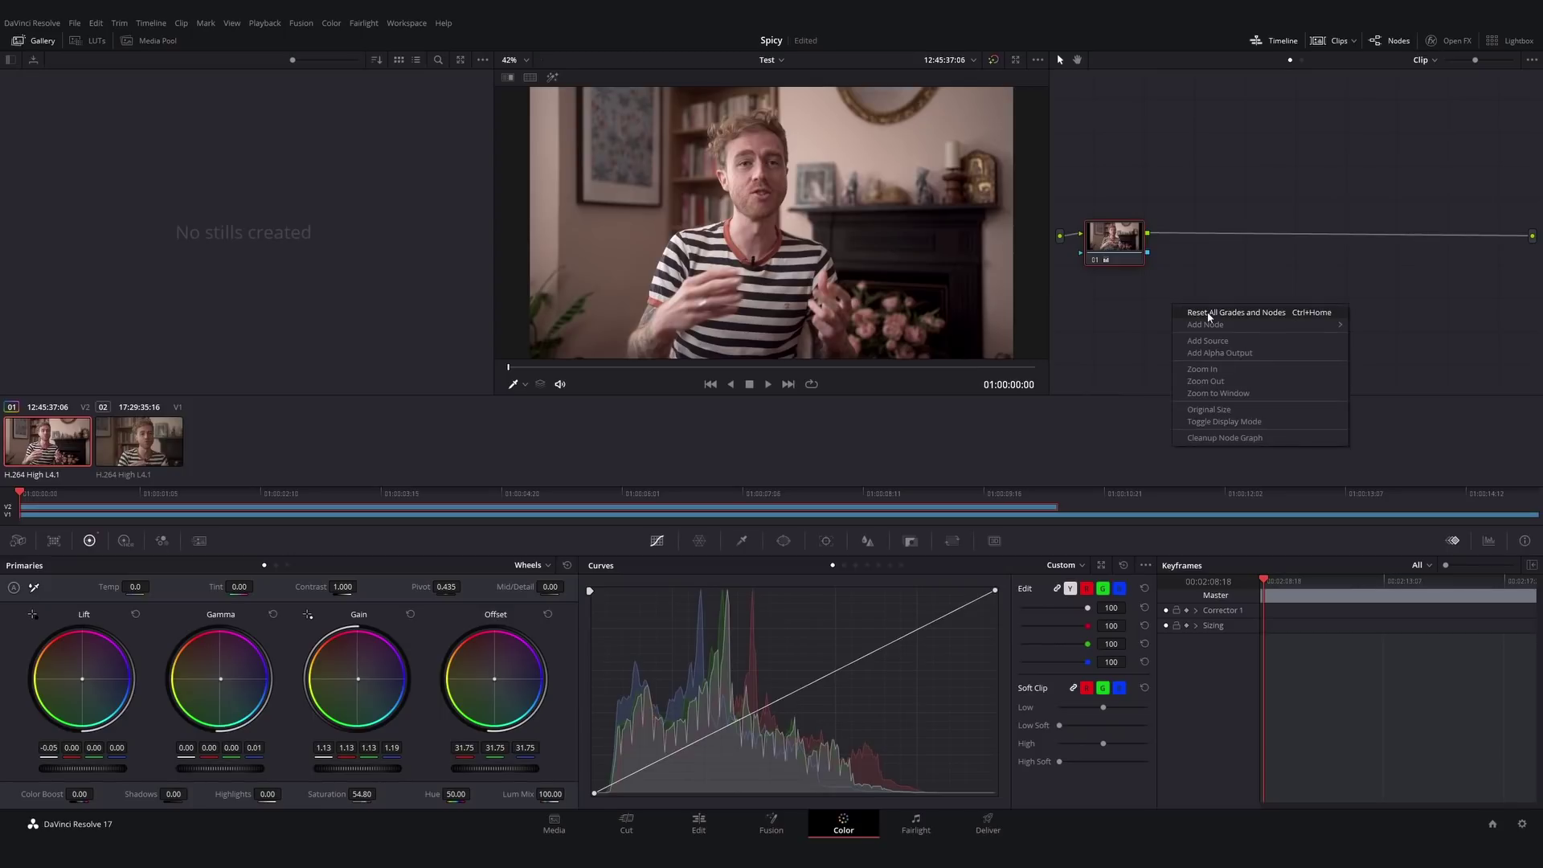
mouse_move(1218, 327)
click(1381, 327)
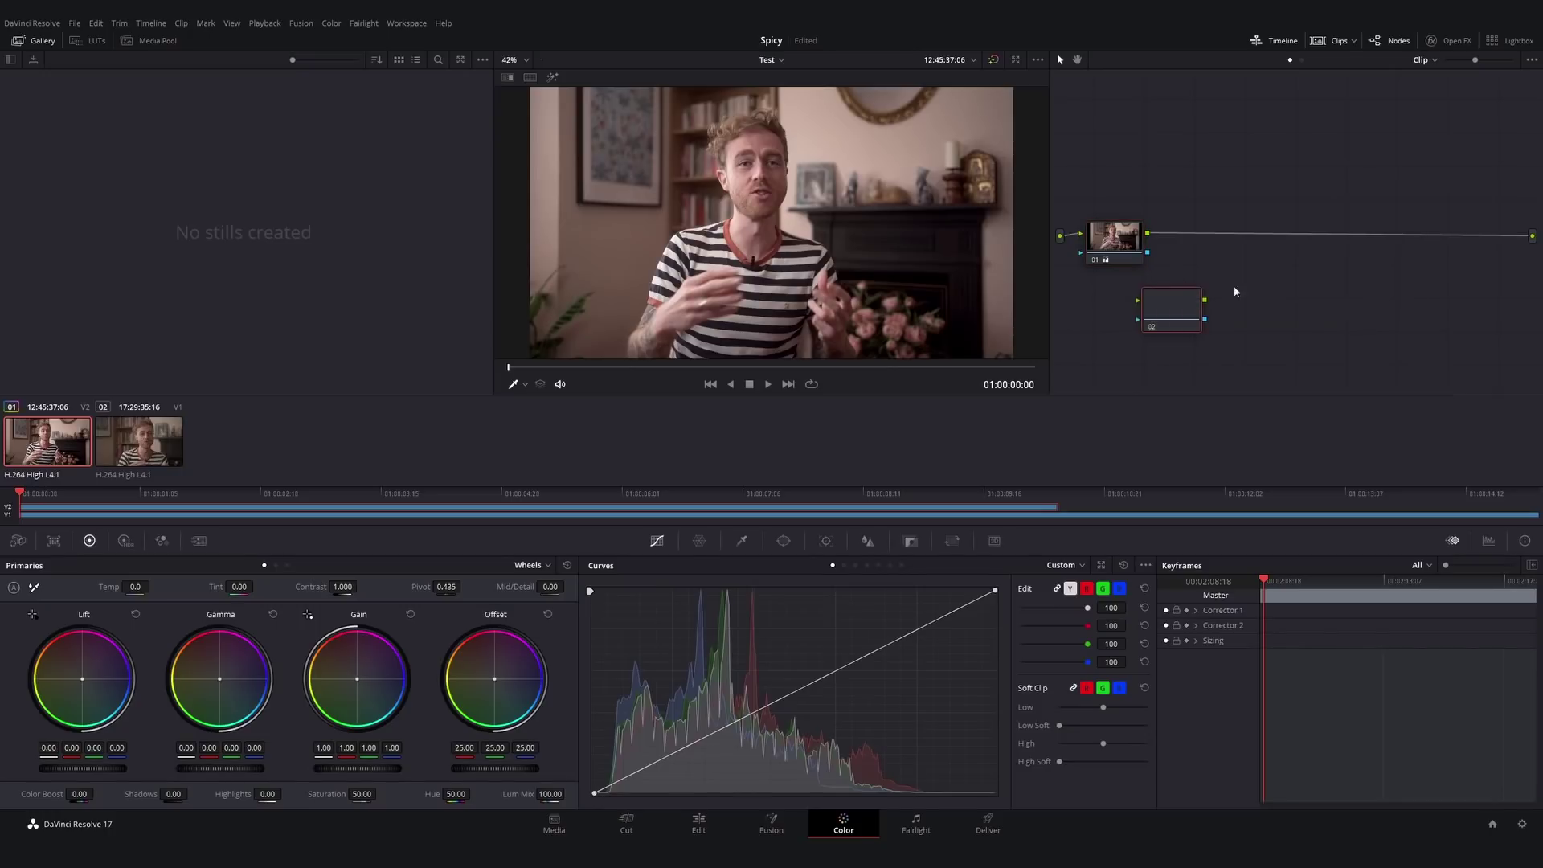
drag(1166, 319, 1204, 241)
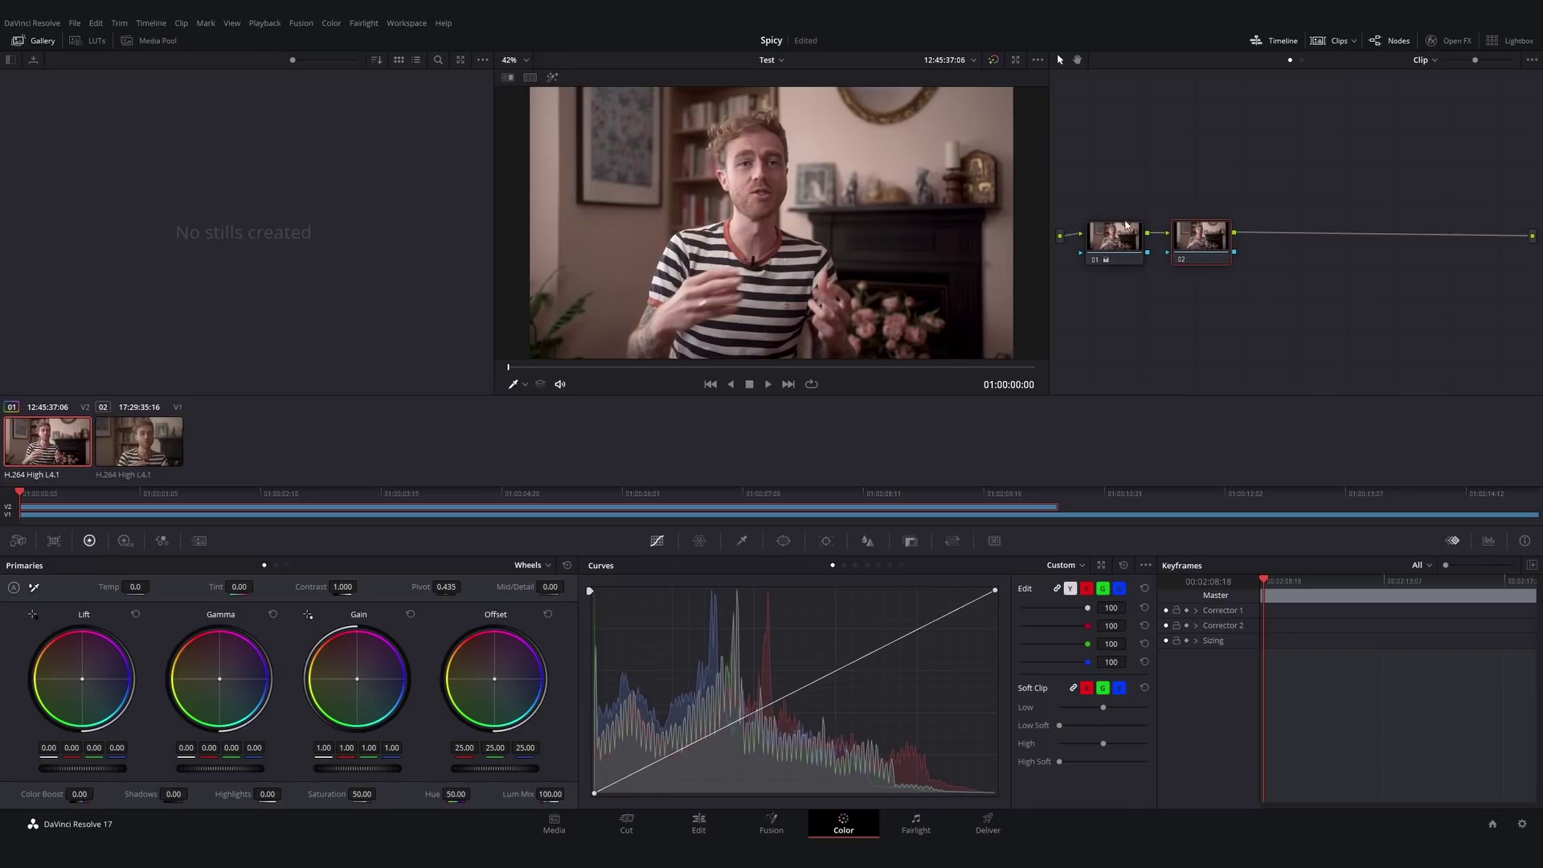
drag(1203, 246, 1220, 230)
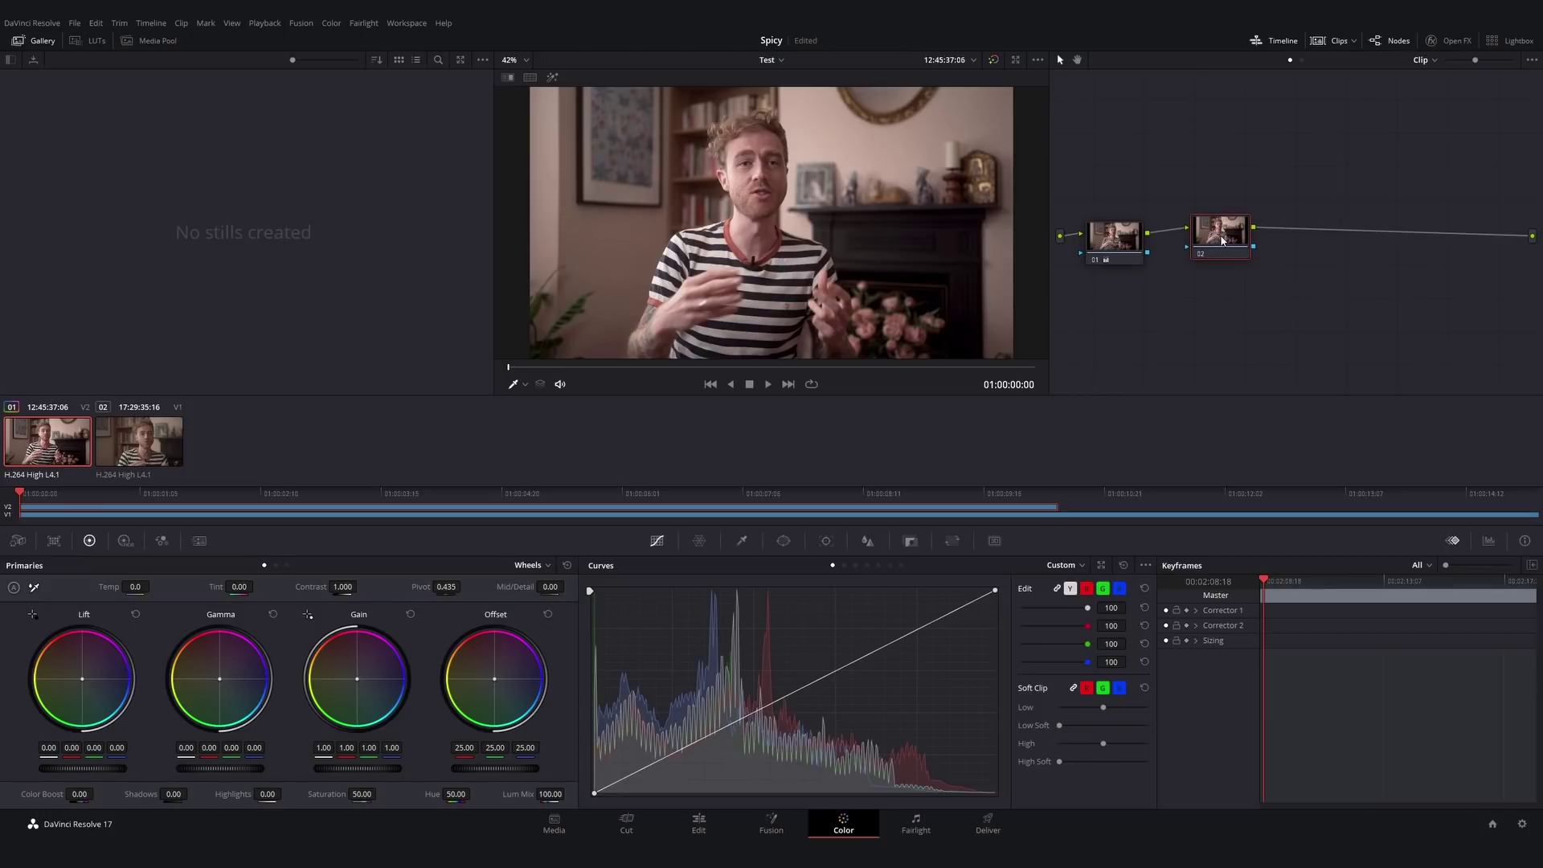
- On the second node, qualify a colour sampled near the sleeve with hue centre 31.3 and width 12.0, and set Saturation to 65.00 and Offset to 23.70
click(1113, 234)
click(1205, 239)
click(743, 542)
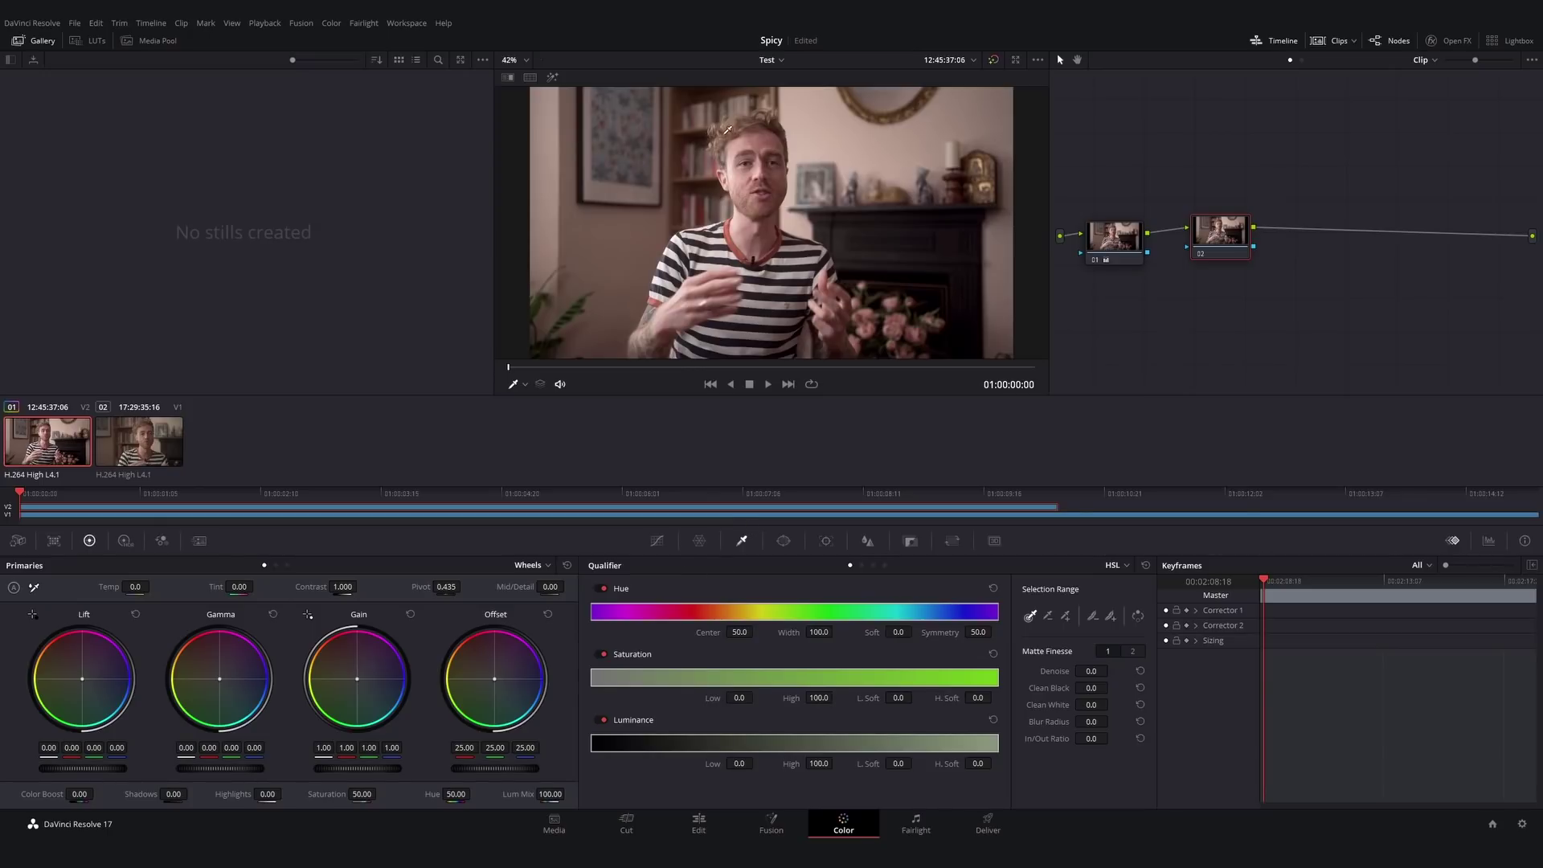
click(659, 297)
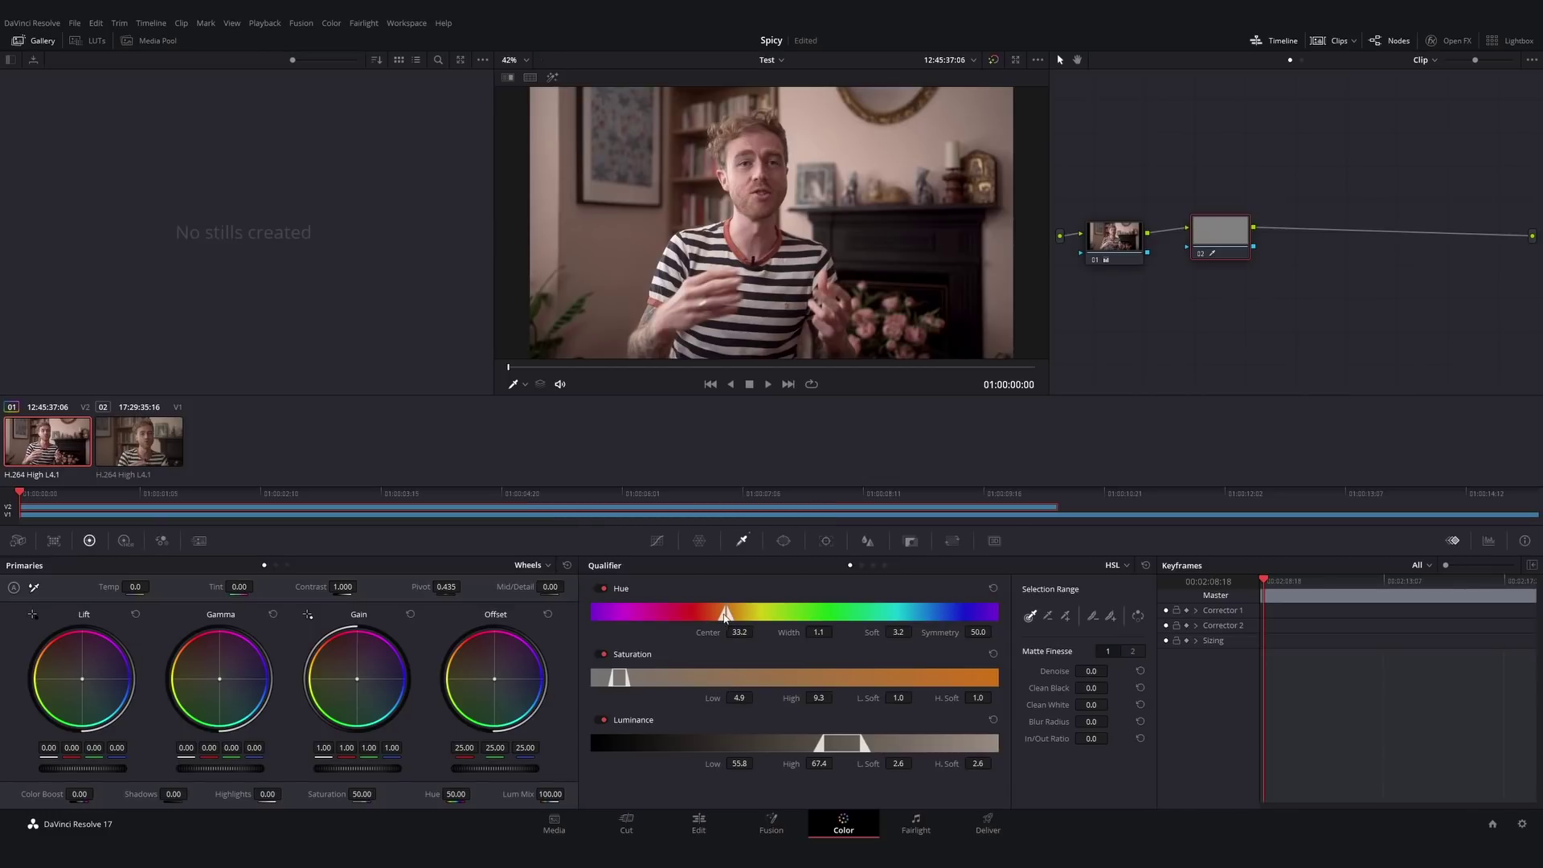
drag(725, 616, 704, 613)
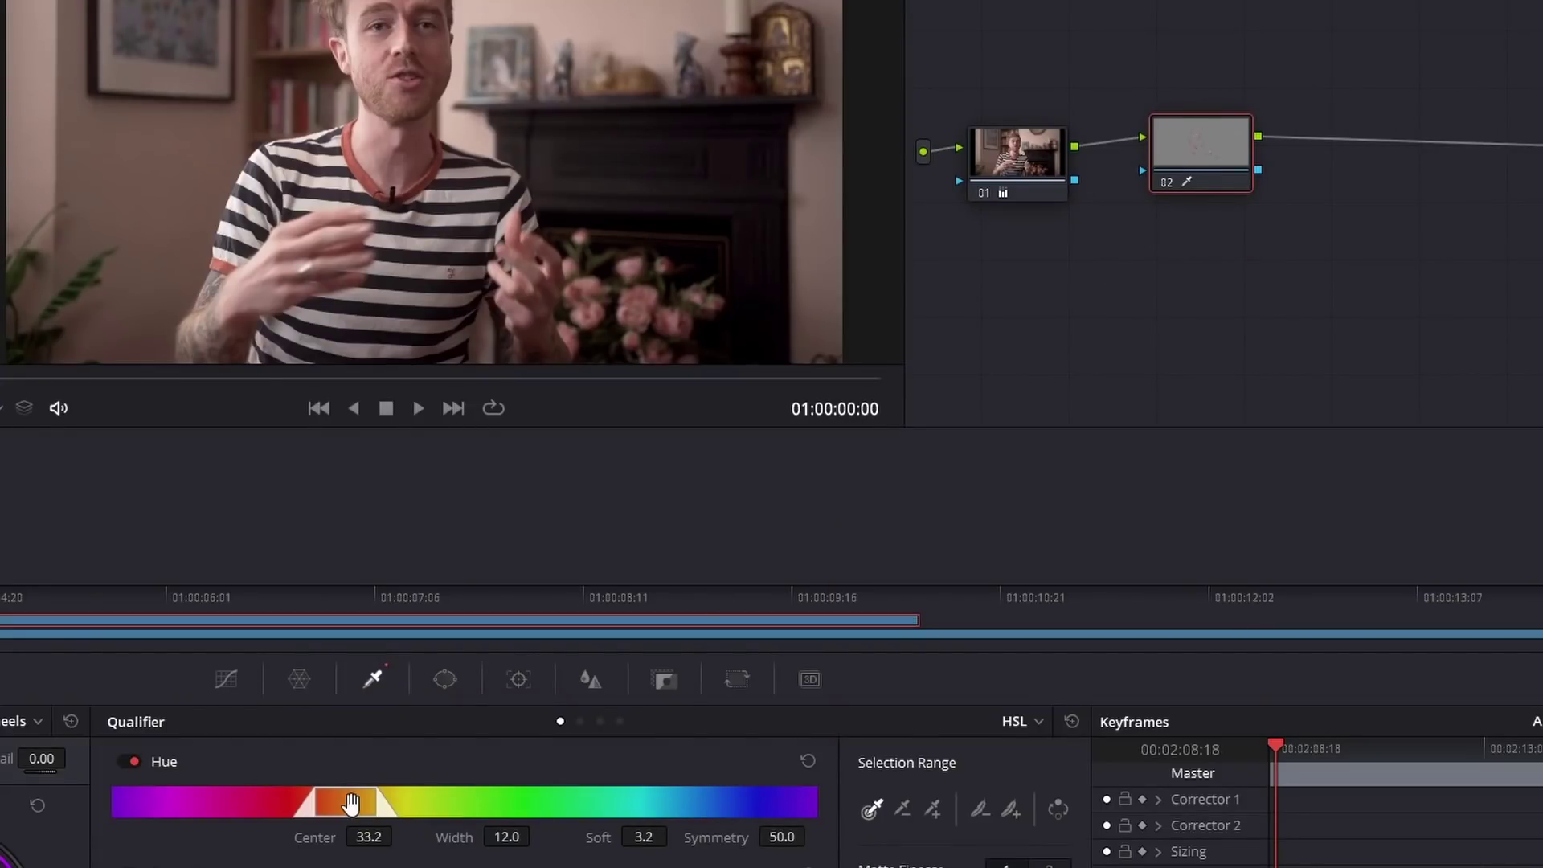
drag(350, 804, 337, 806)
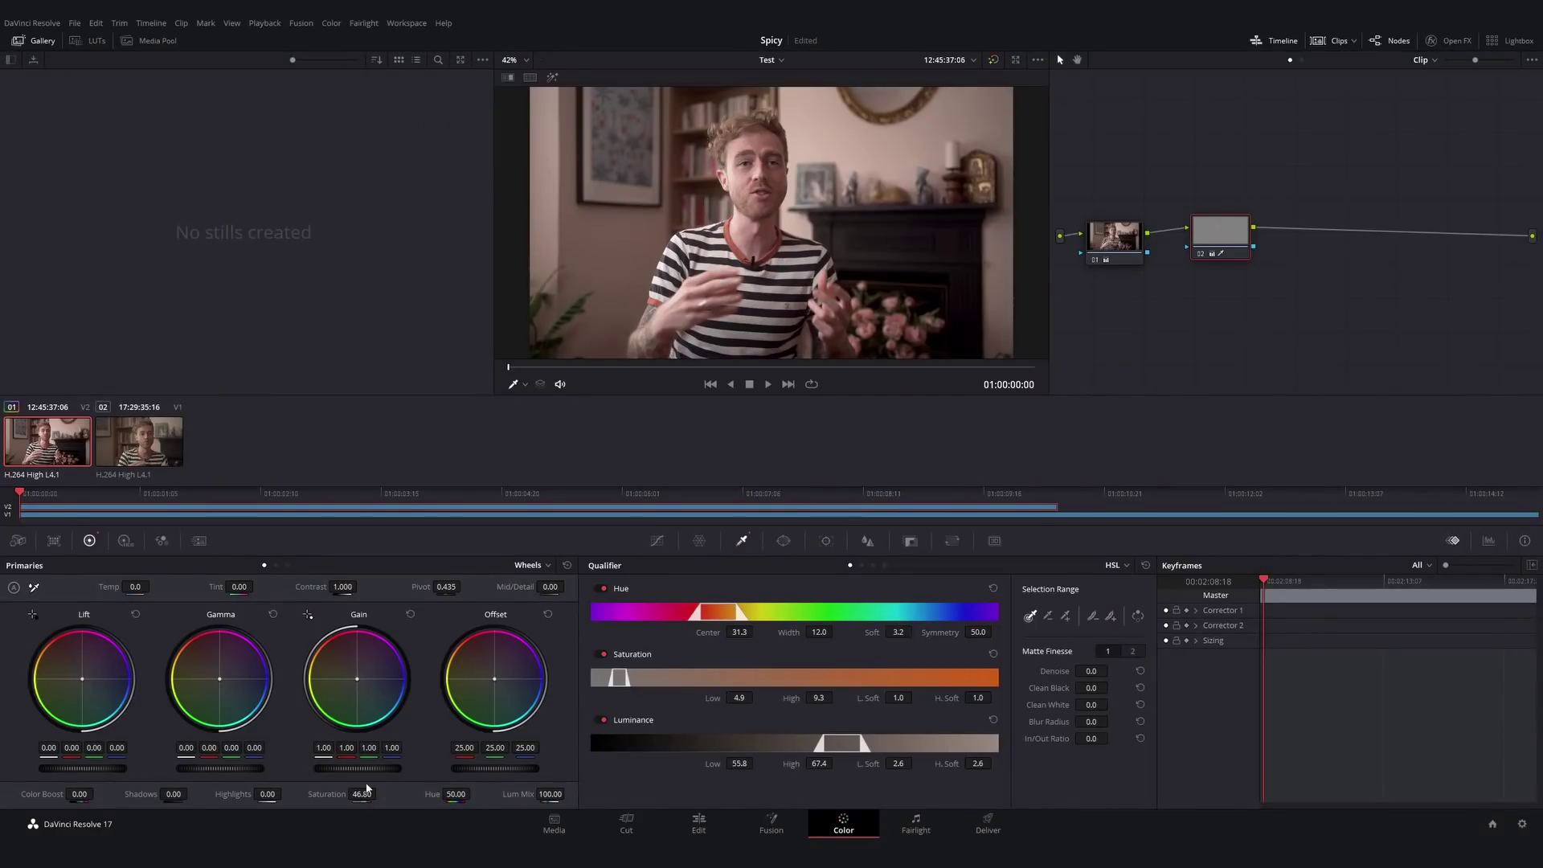
drag(362, 794, 380, 794)
drag(495, 769, 479, 768)
- Add a third corrector node and insert it in the connection between the second node and the output
right_click(1288, 309)
mouse_move(1327, 333)
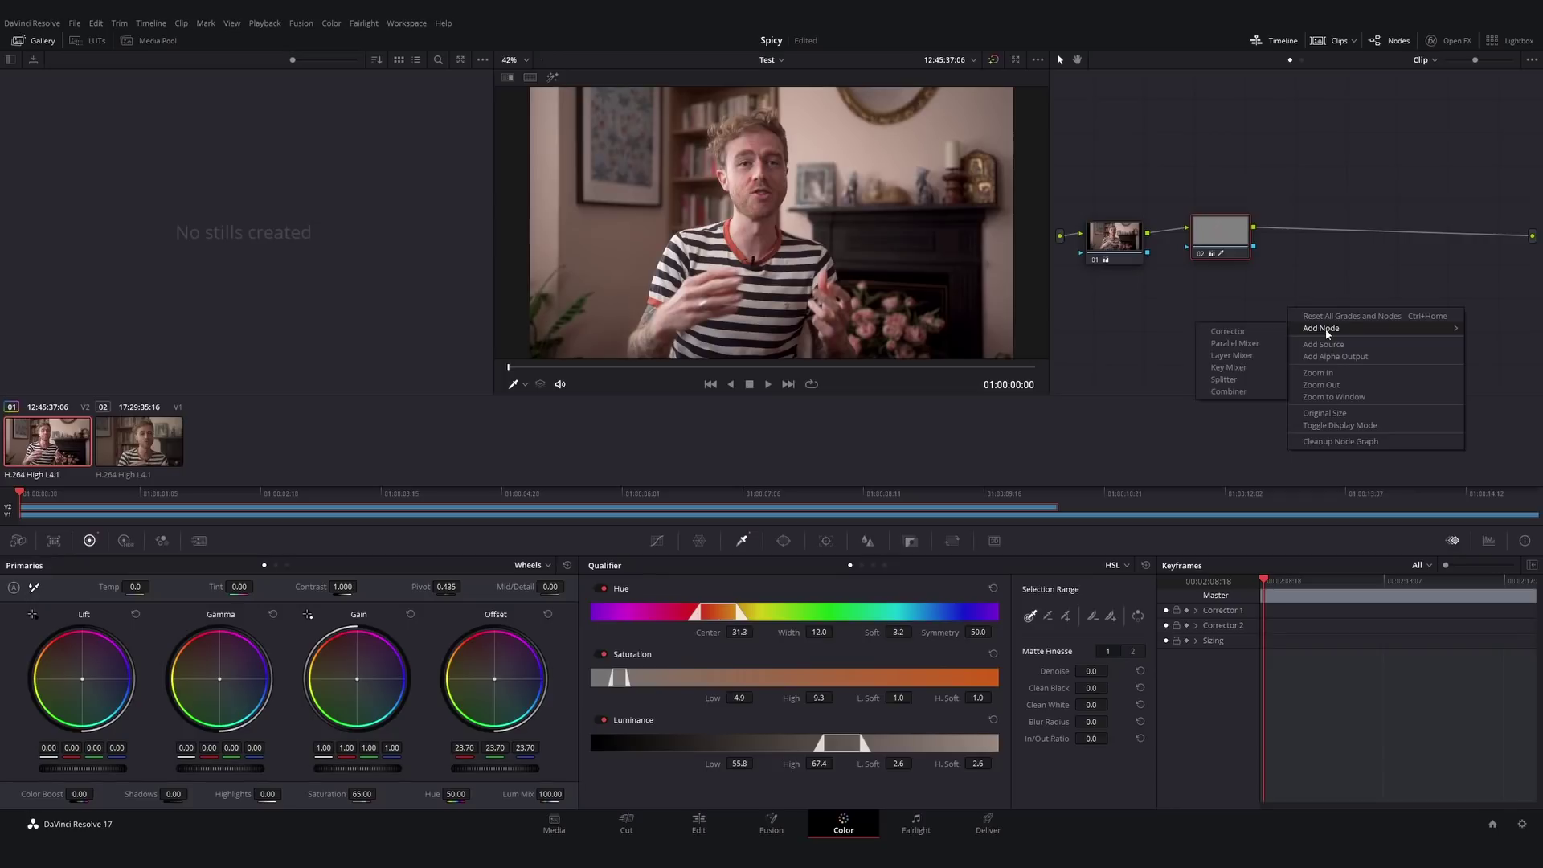
click(1275, 335)
drag(1280, 317, 1310, 235)
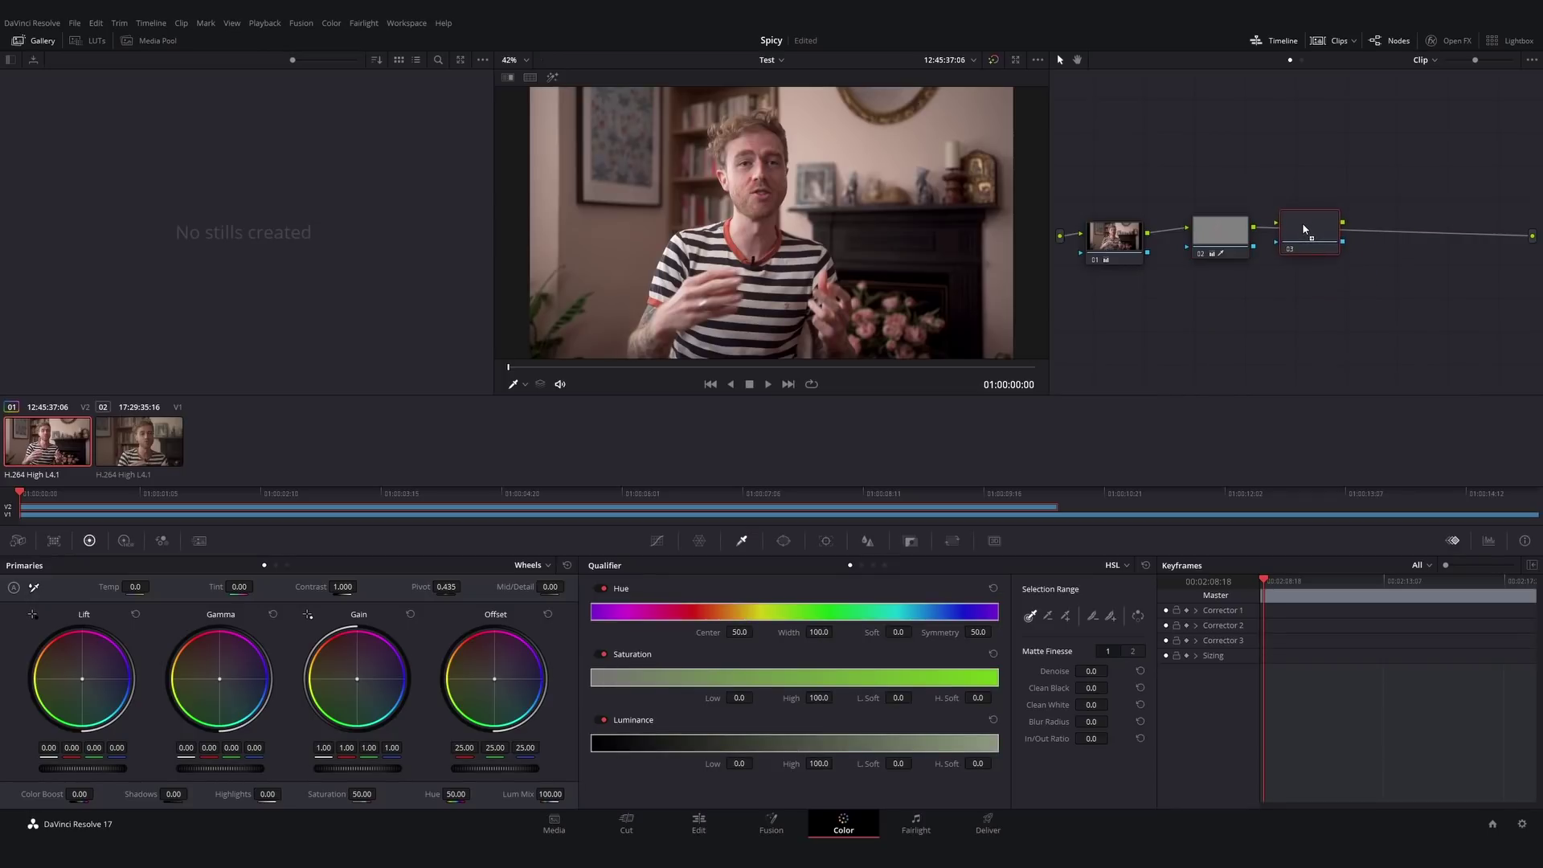
- Add a circle window to the third node over the man's head and chest, about size 56.60, aspect 42.56, pan 48.39, tilt 52.41, softness 12.04
click(784, 544)
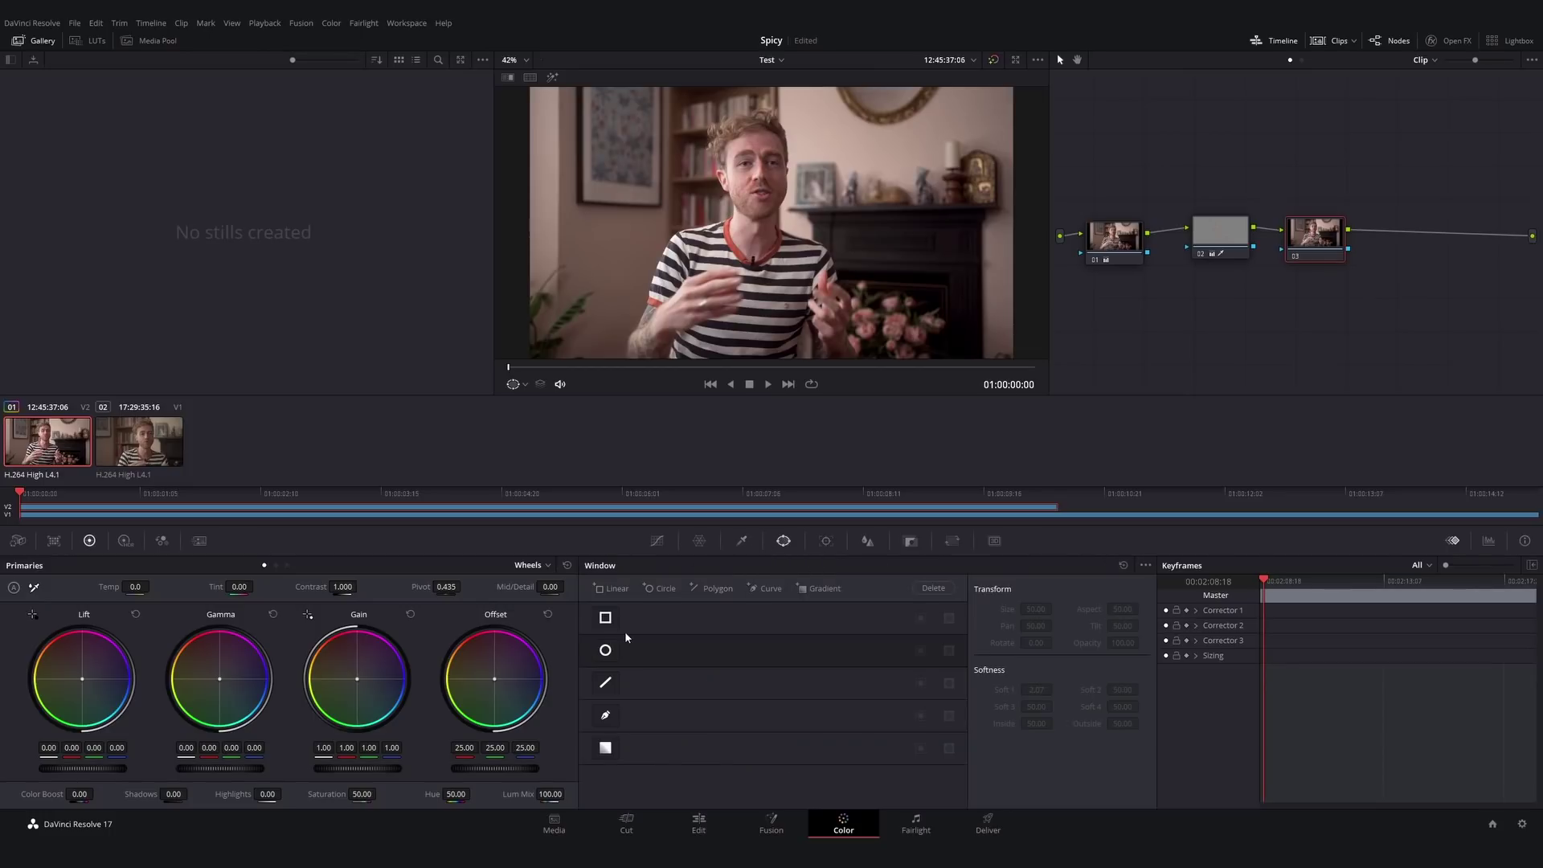
click(606, 651)
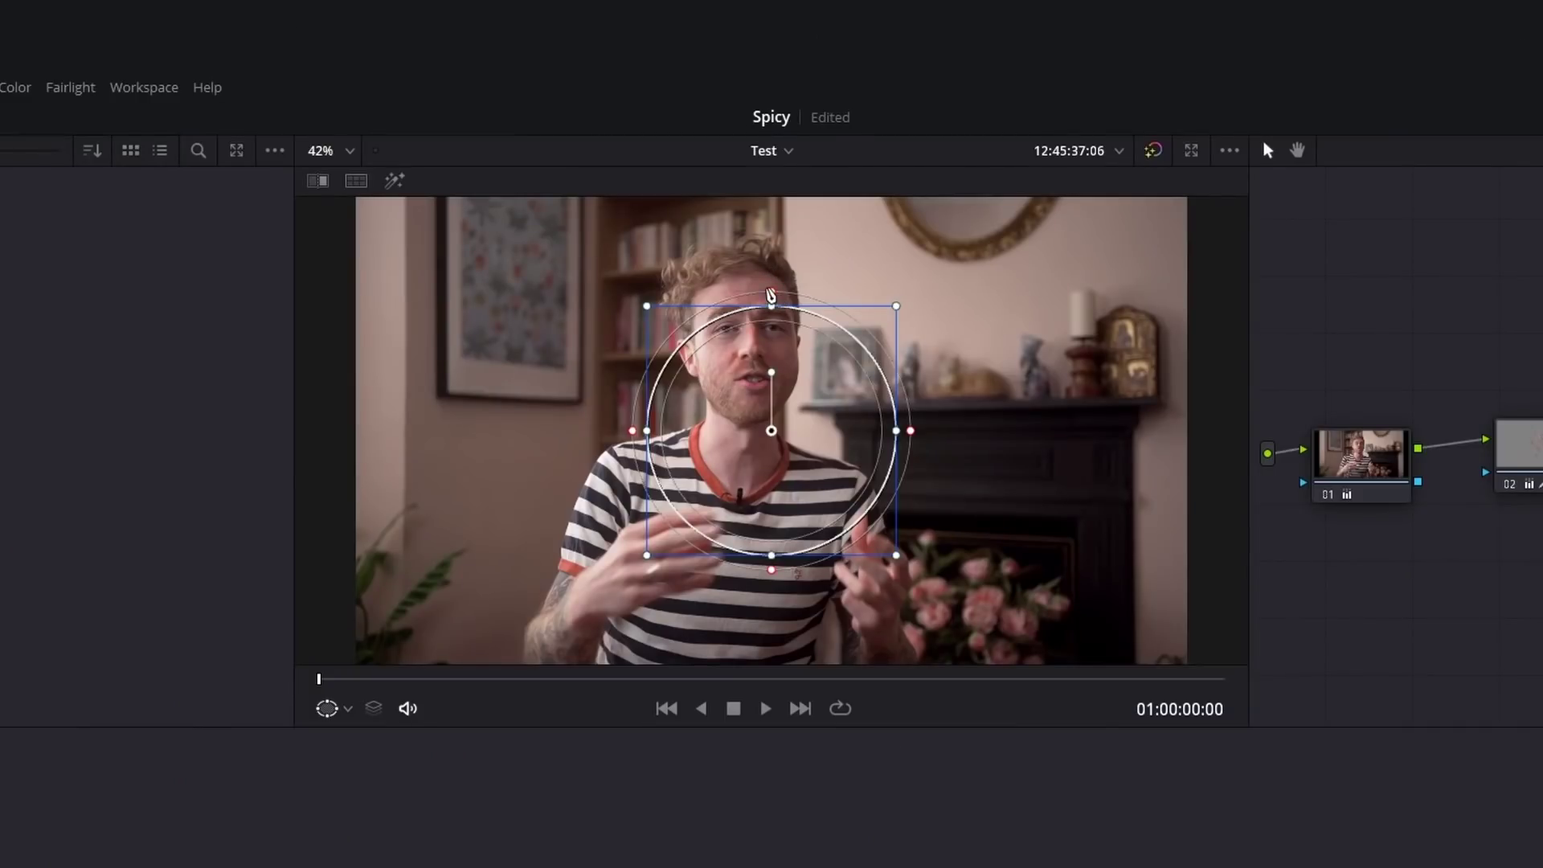
drag(778, 298, 785, 228)
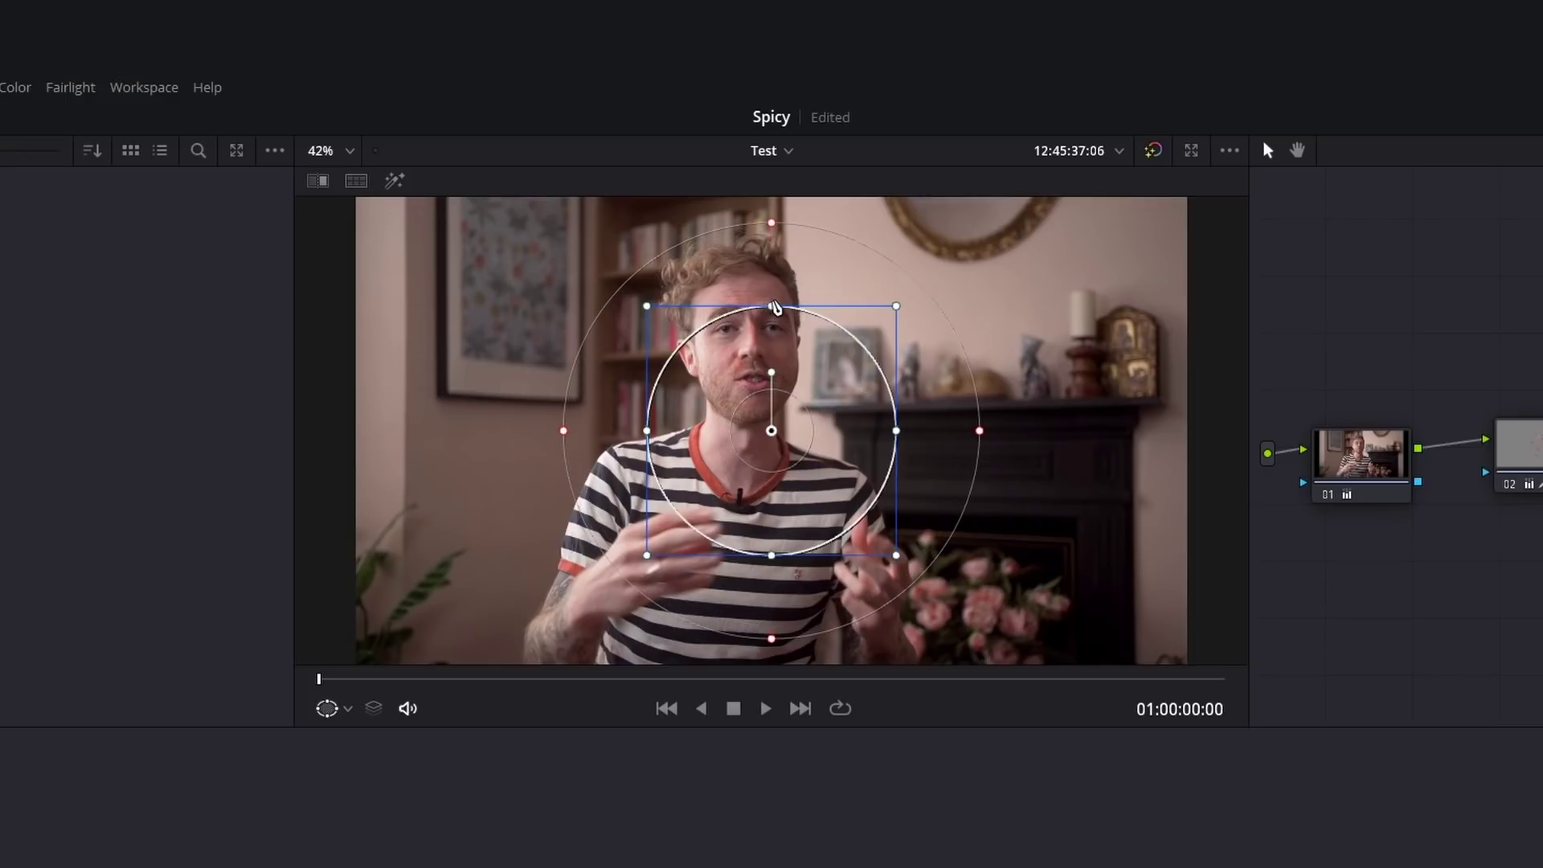
drag(775, 307, 783, 212)
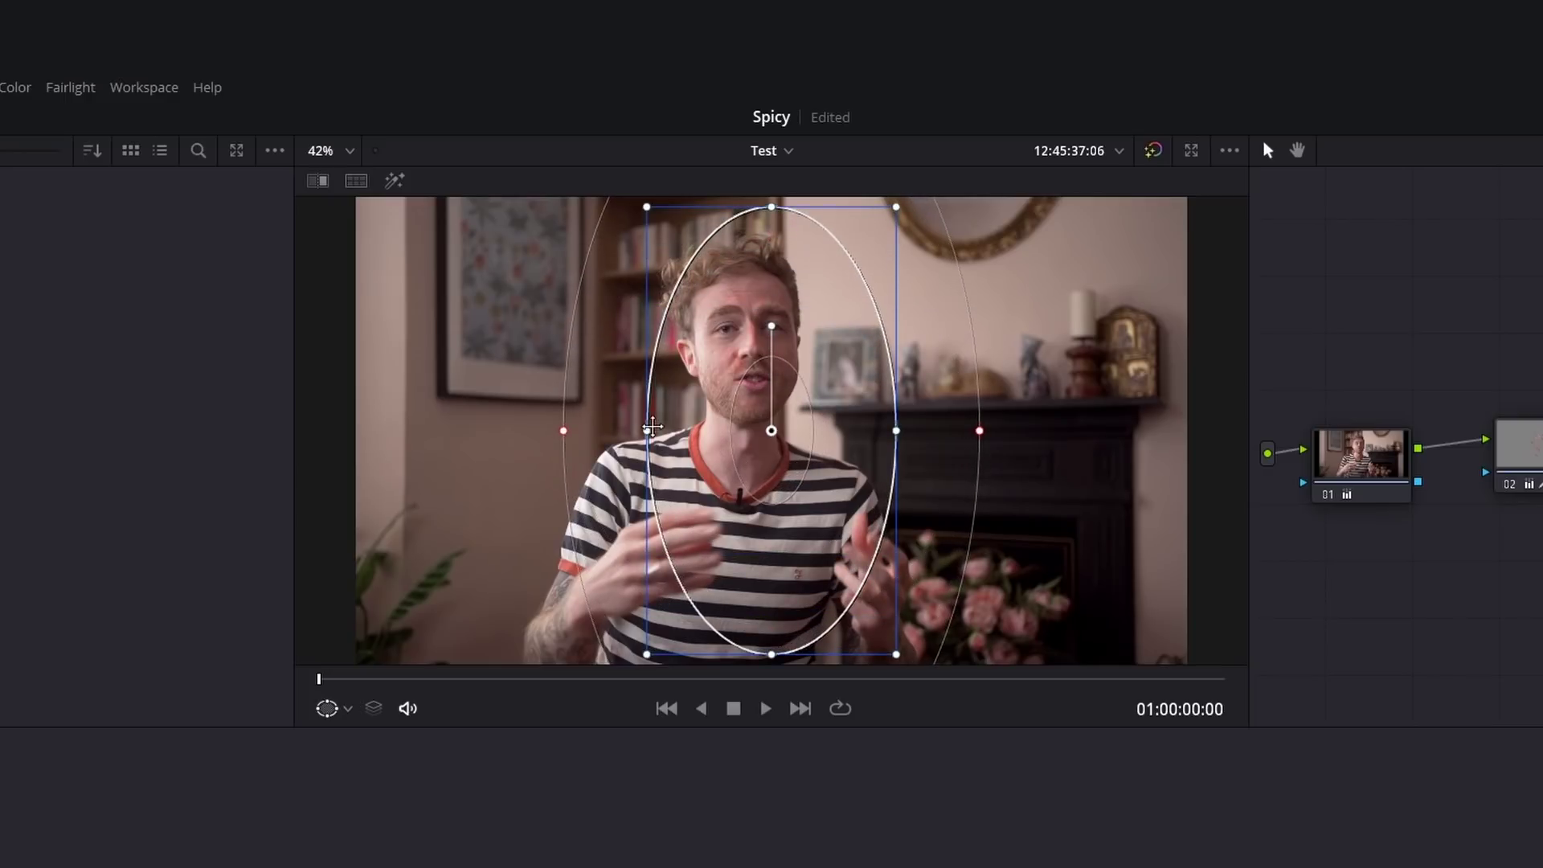
drag(648, 428, 582, 430)
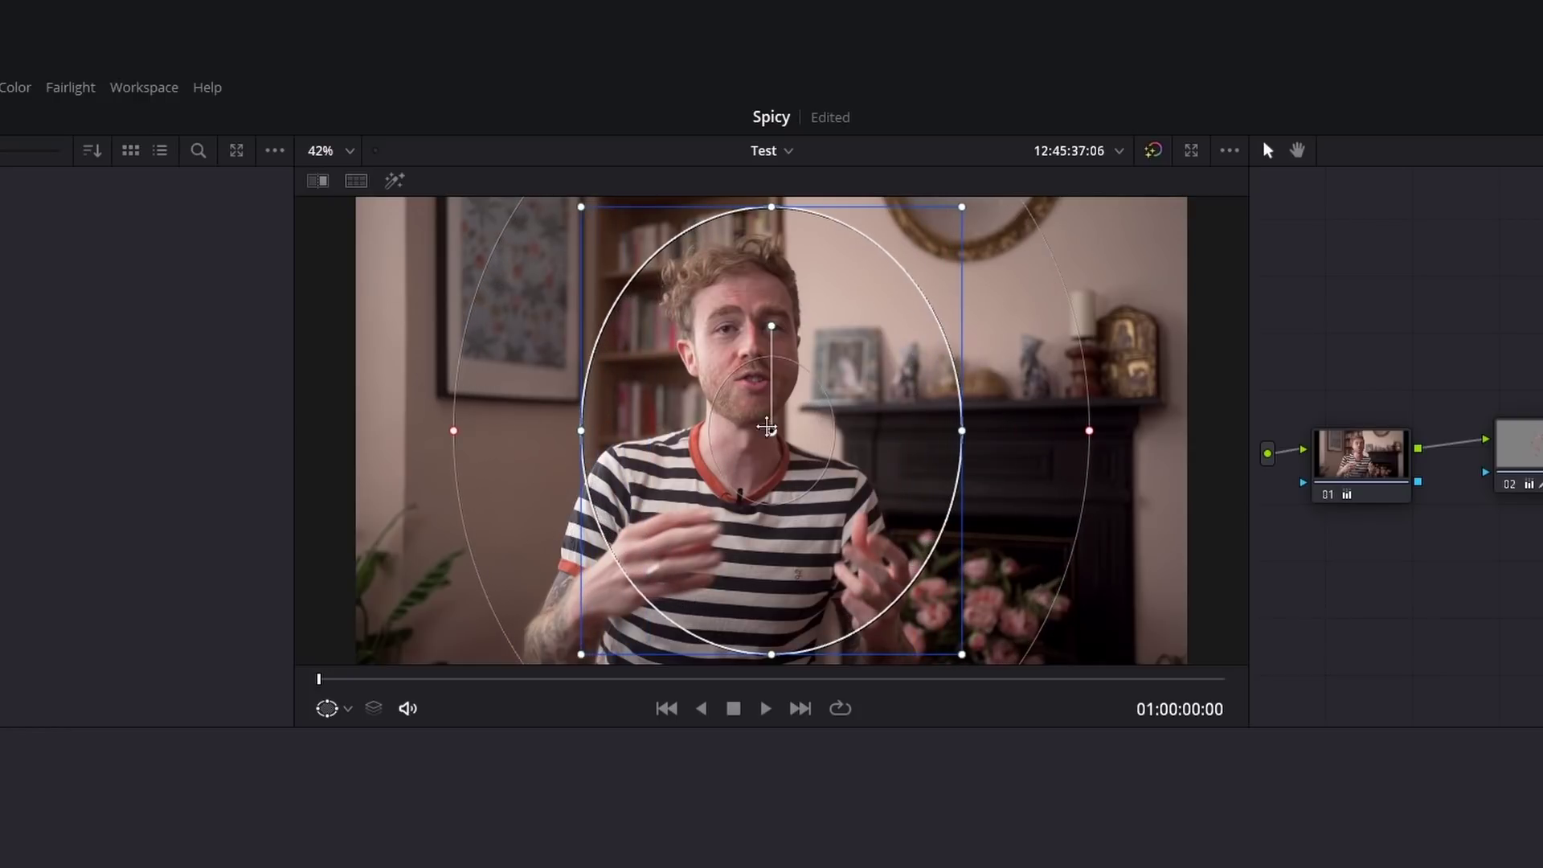
drag(768, 429, 710, 343)
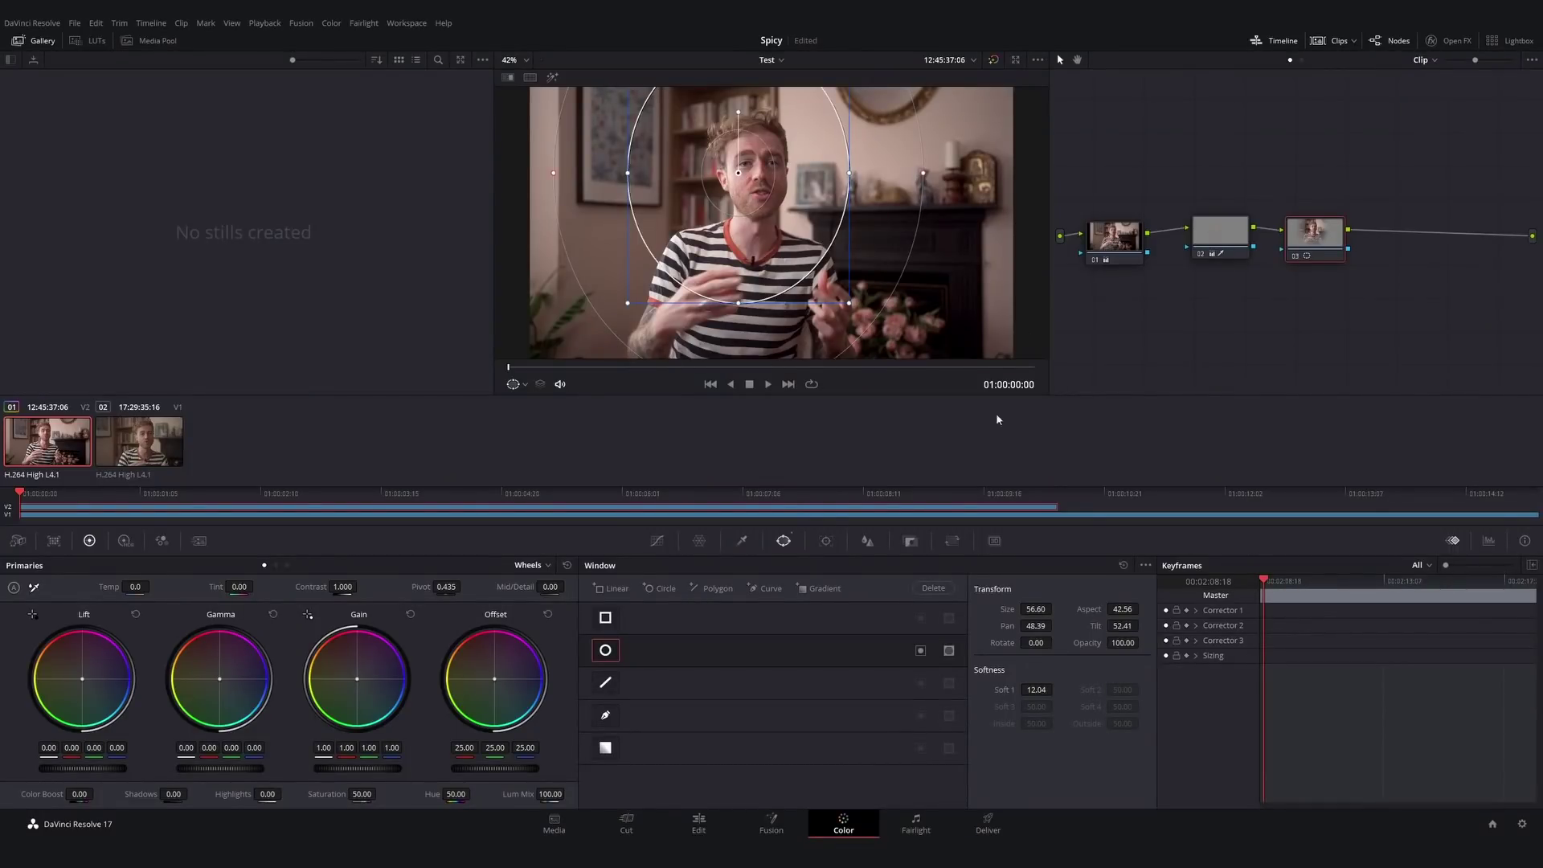
- Invert the circle window and darken the area around the man with Offset 20.45 and Gain 0.93
click(920, 650)
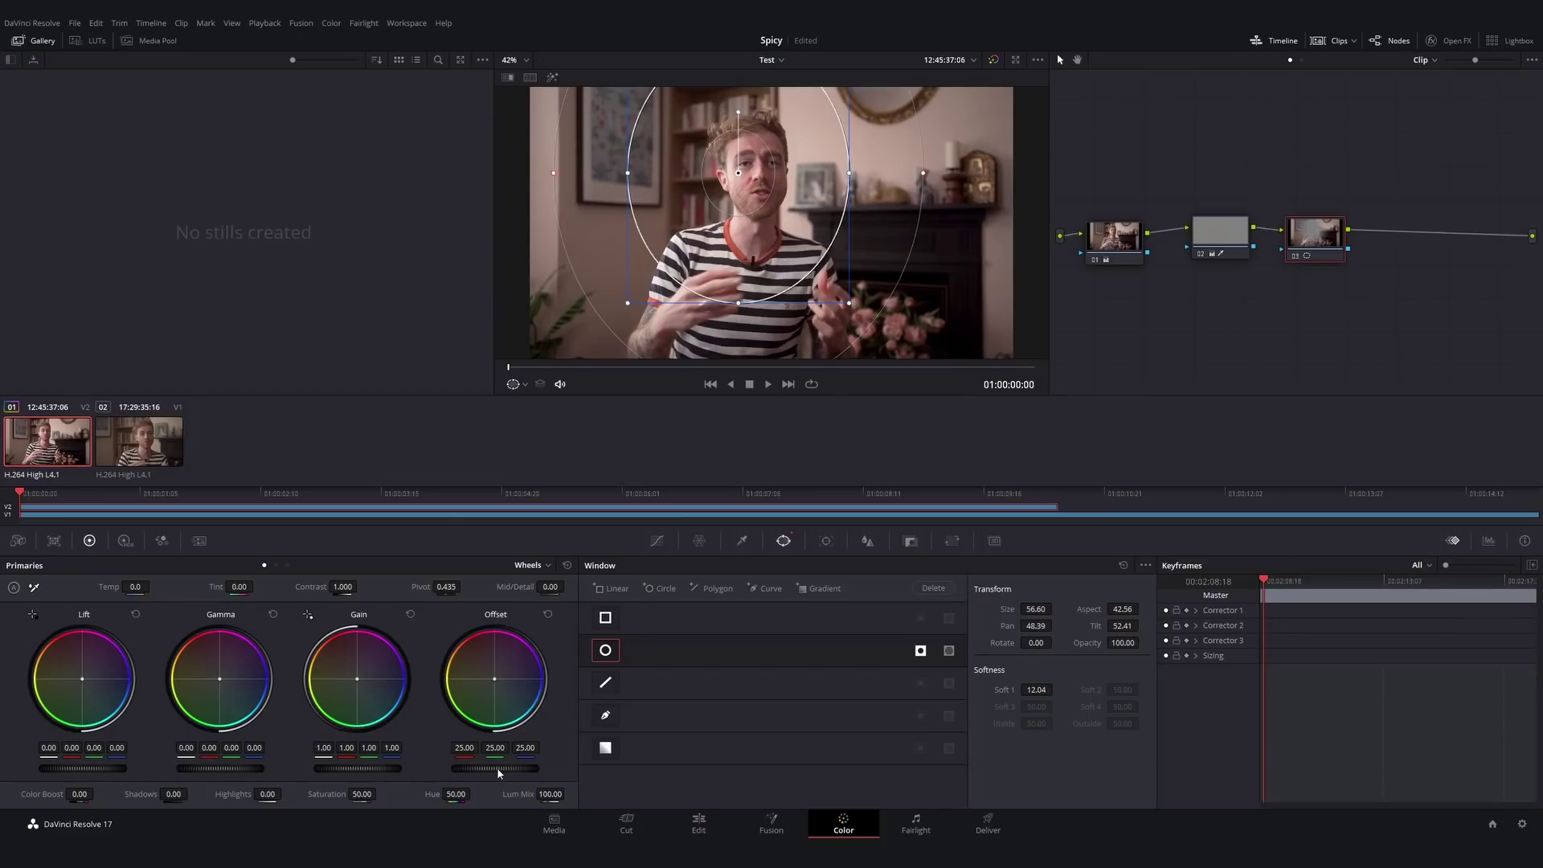
drag(495, 769, 474, 768)
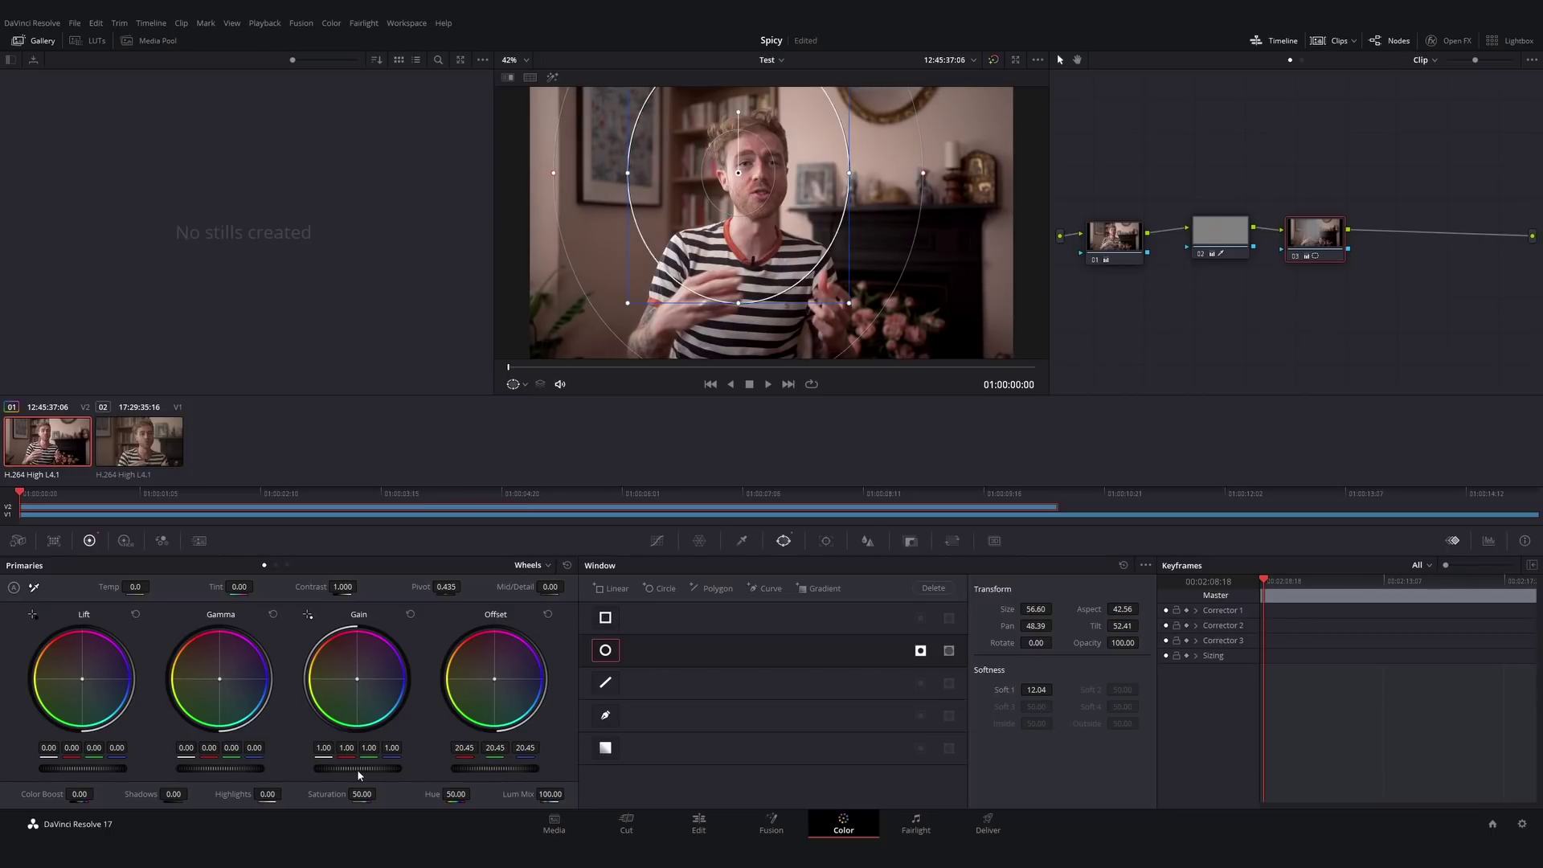
drag(358, 769, 352, 768)
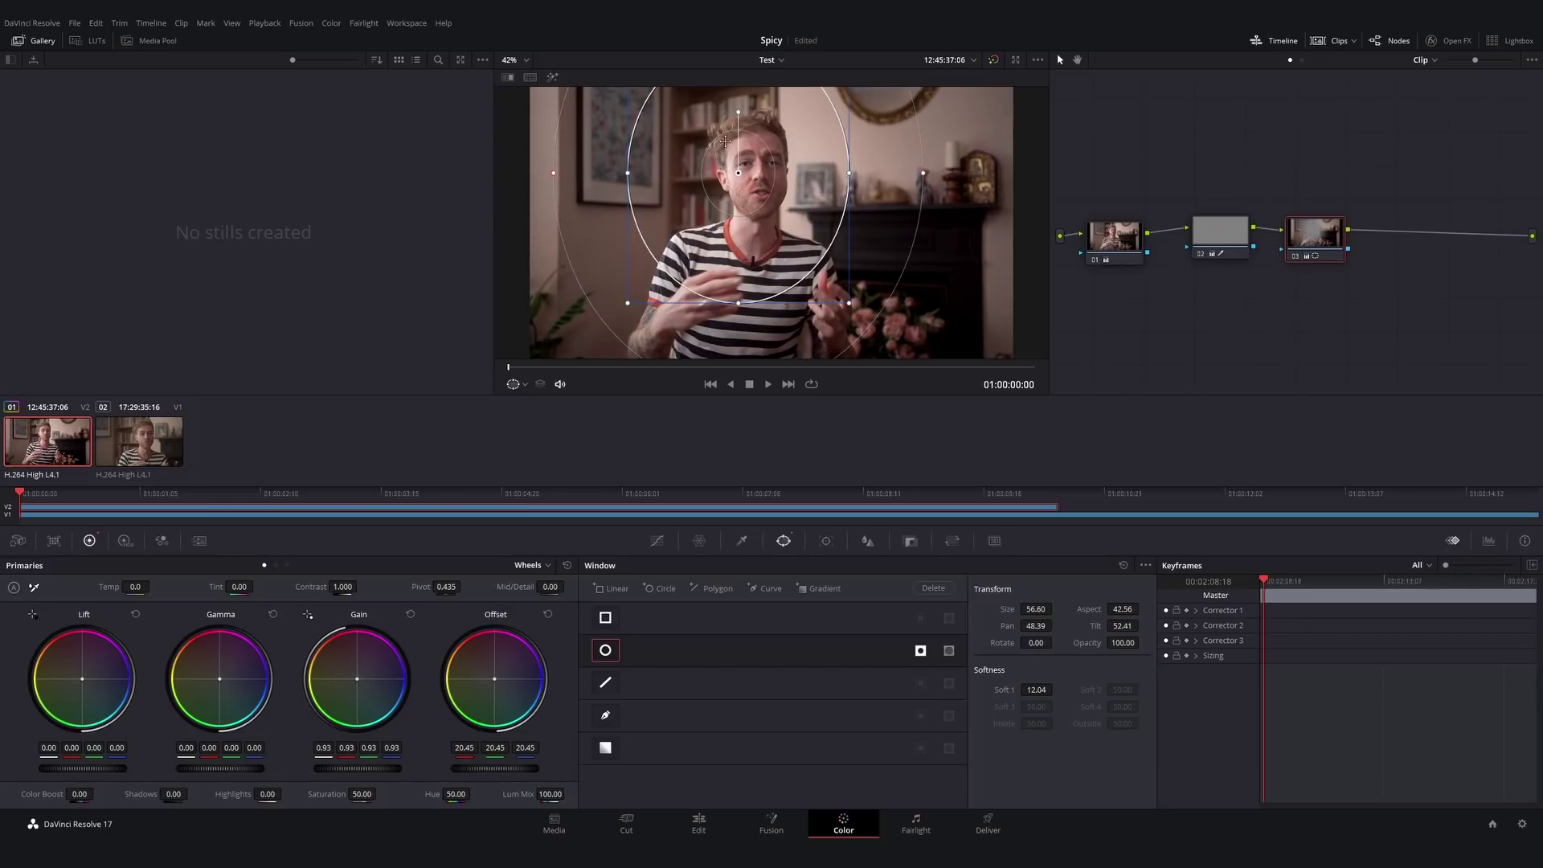
click(1115, 237)
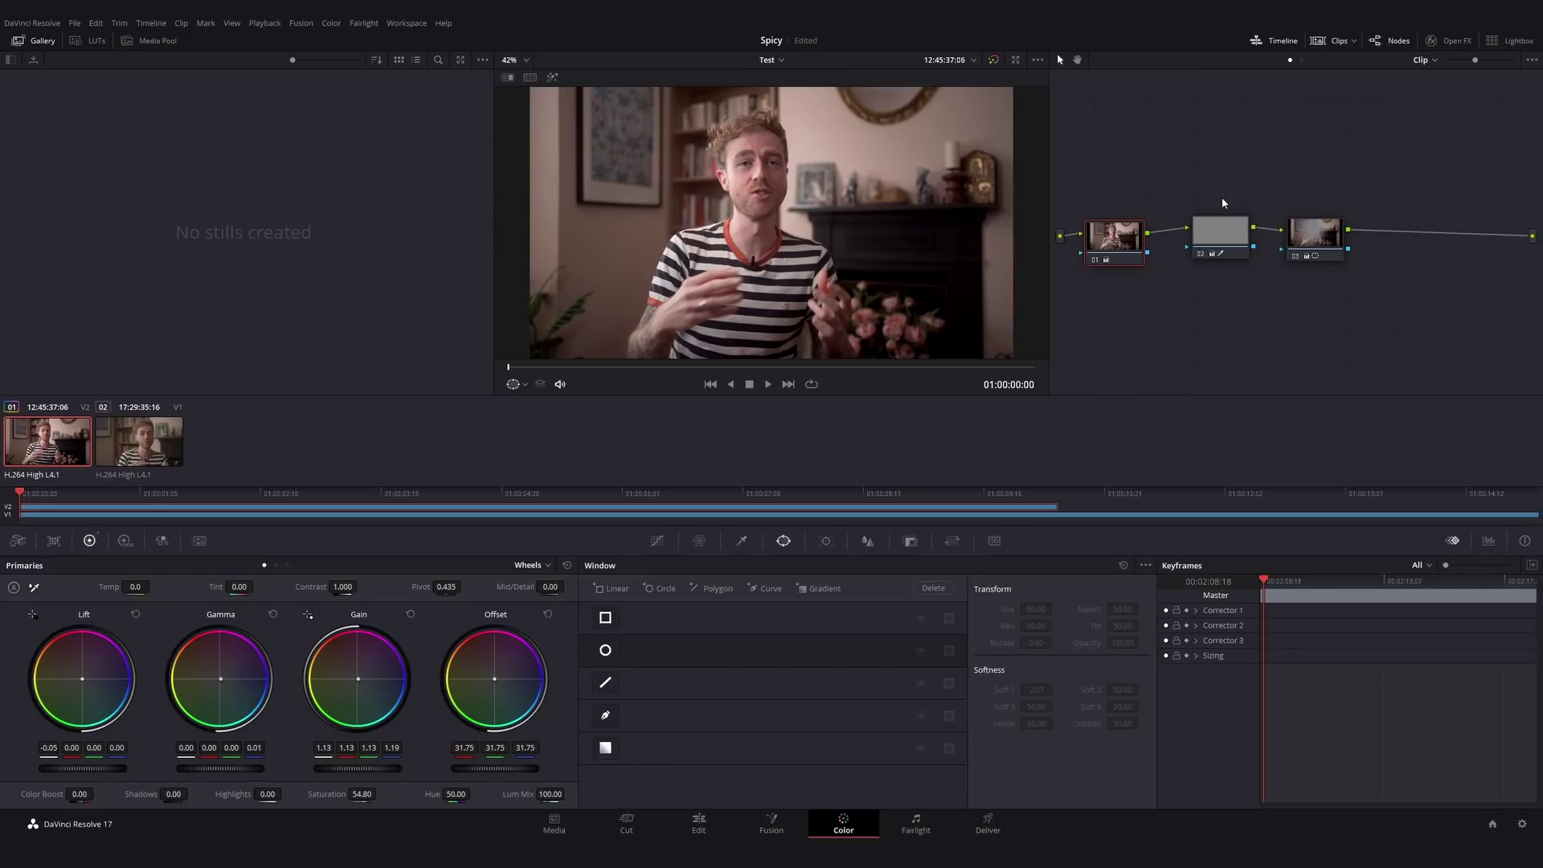
click(1228, 235)
click(1331, 228)
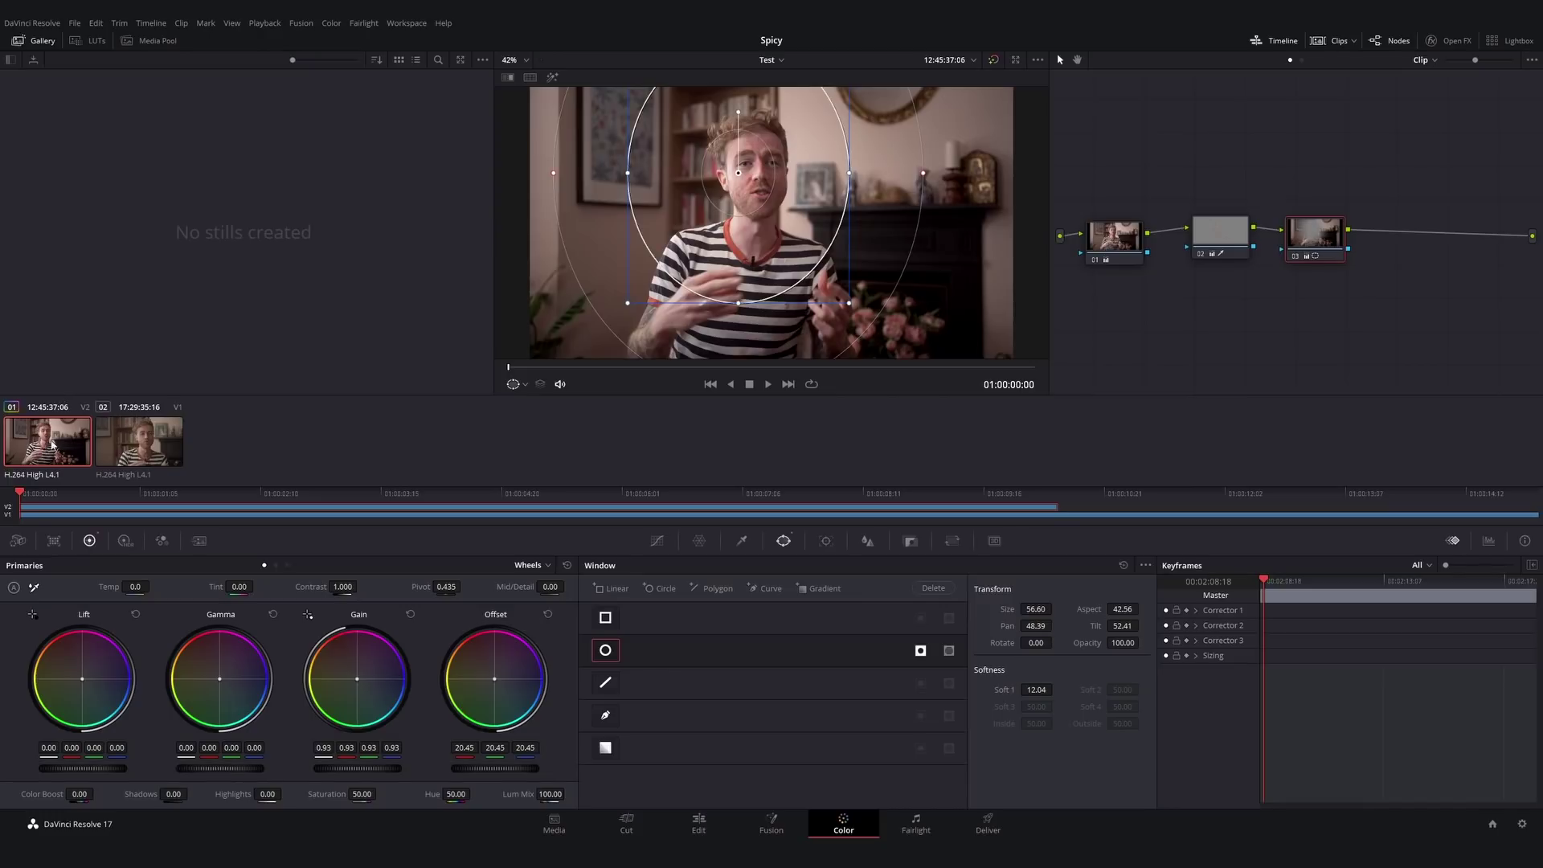
- Apply the first clip's grade to the second clip
click(153, 443)
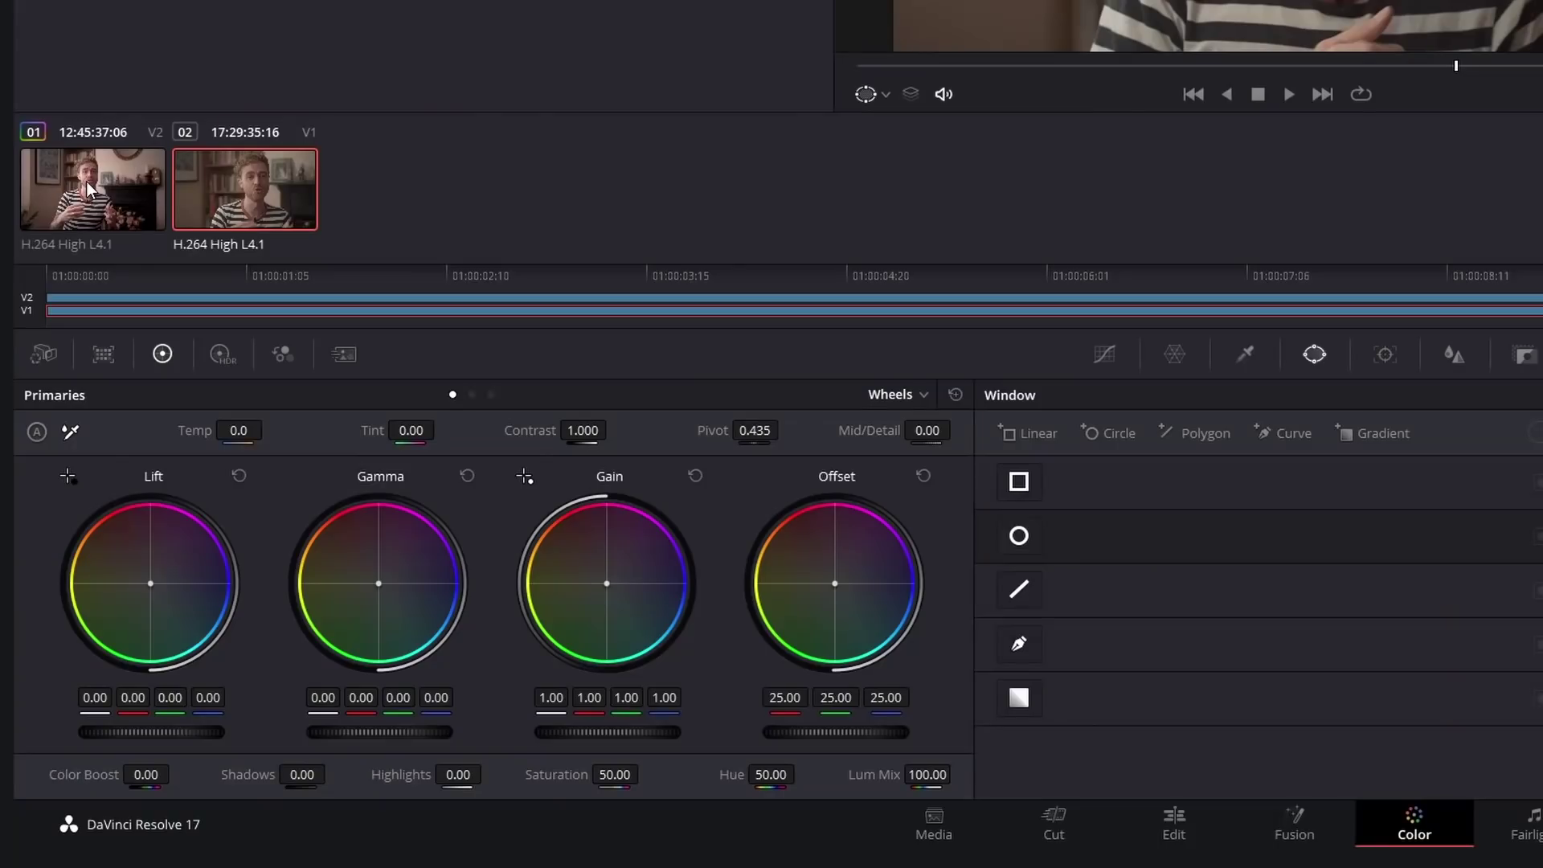
right_click(87, 181)
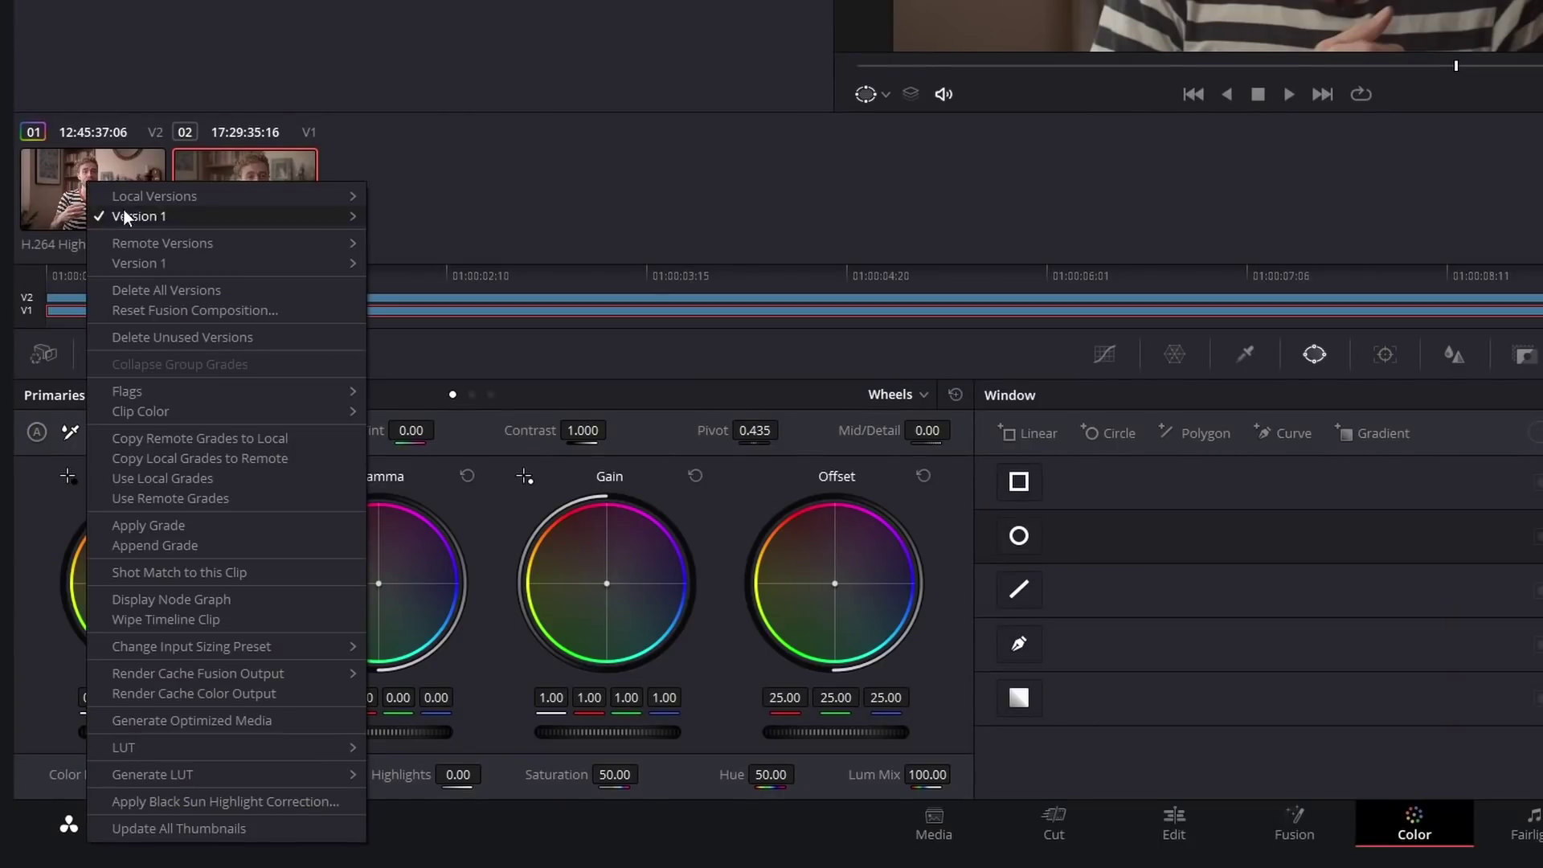
click(196, 528)
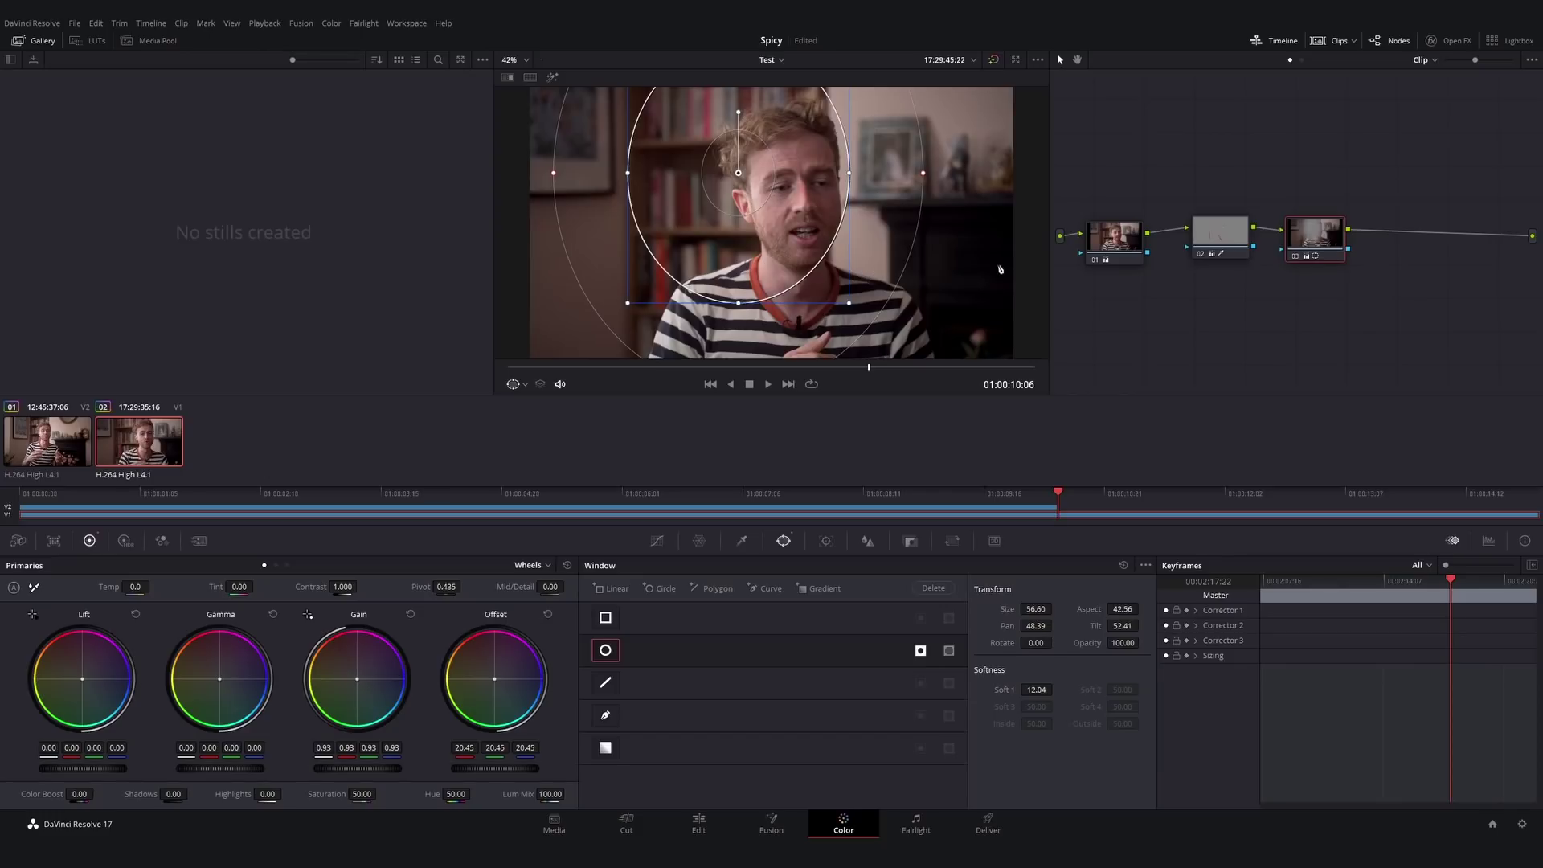
- On the second clip, raise the first node's Offset and reset the second node's grade
click(1119, 244)
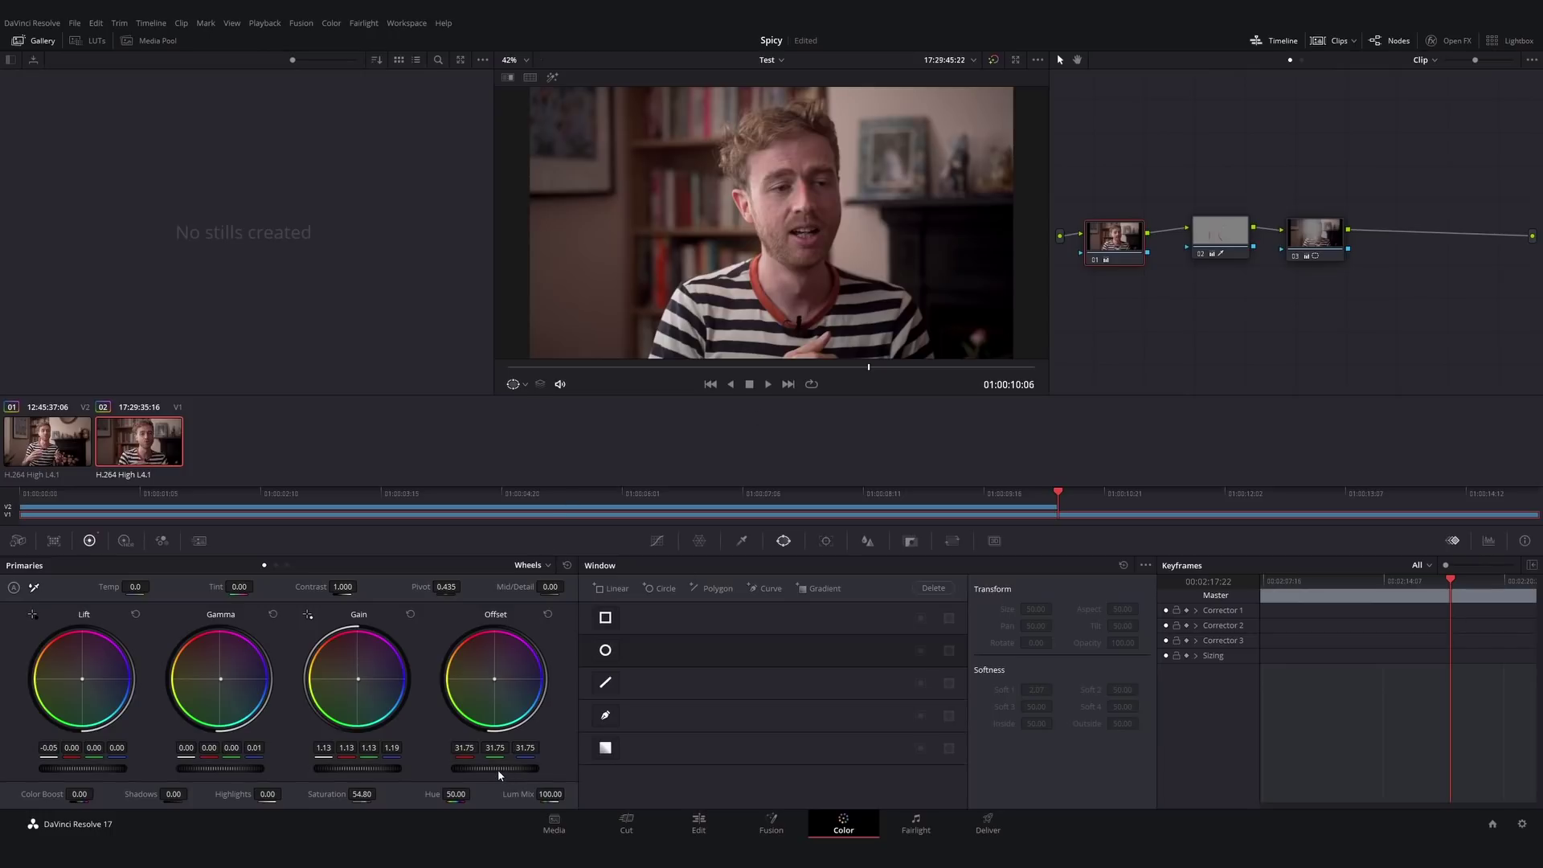
drag(498, 763, 519, 764)
click(1223, 233)
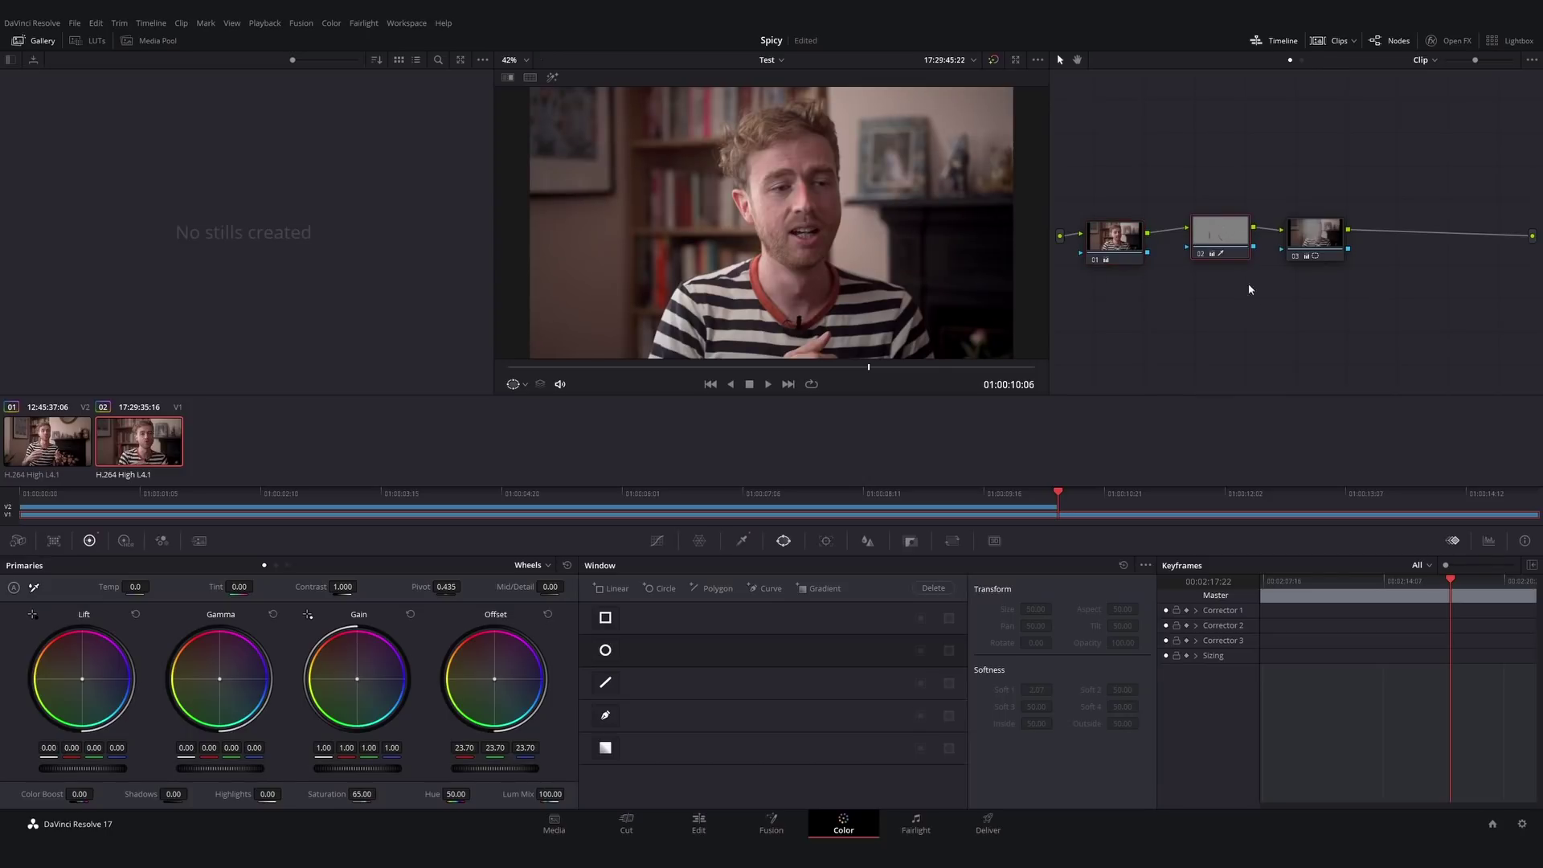
click(1321, 241)
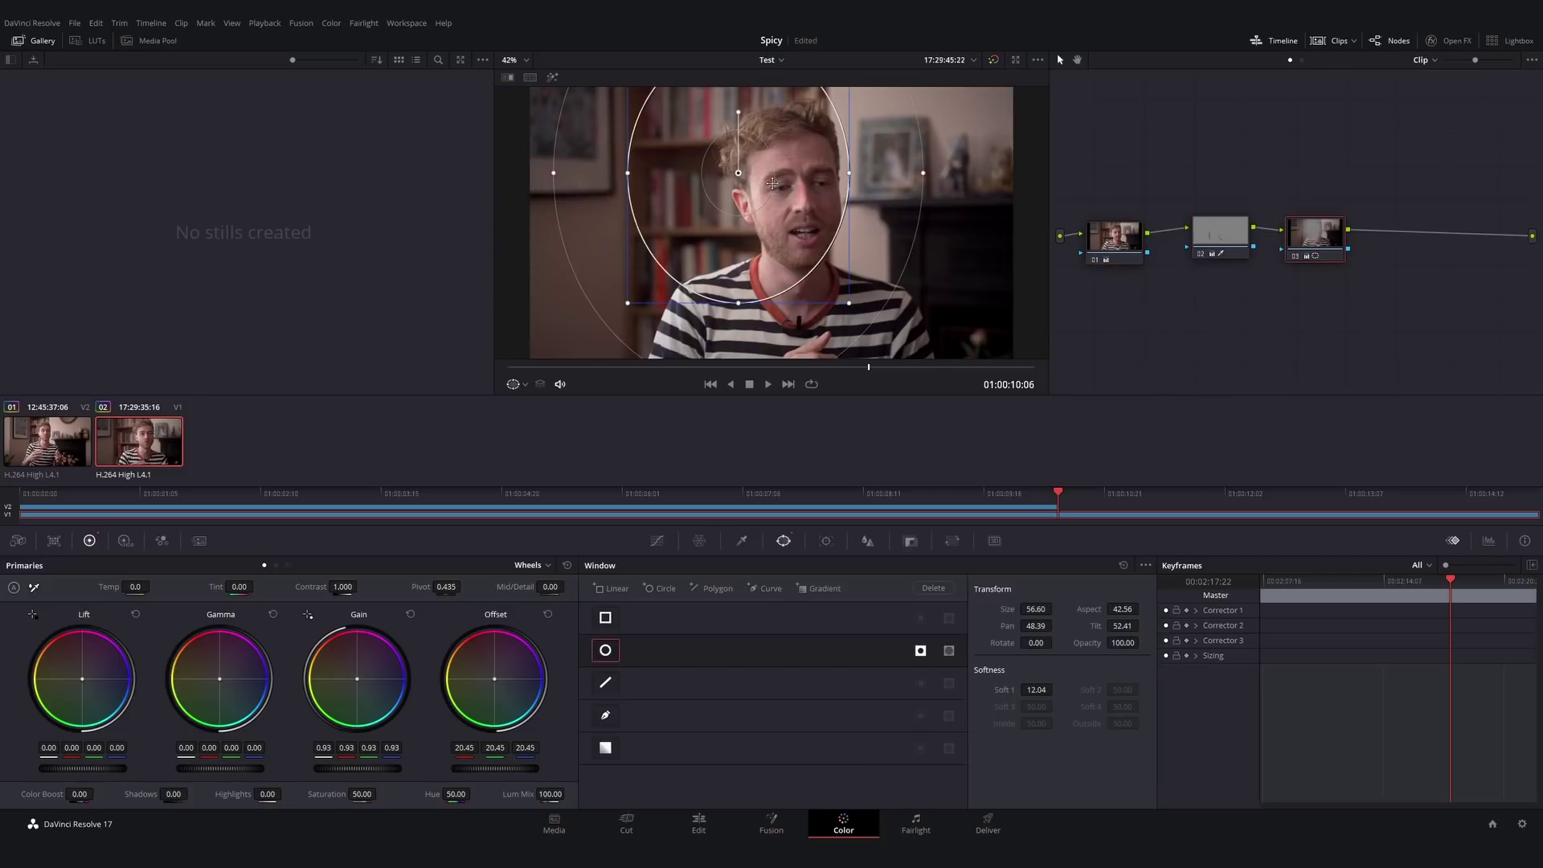
click(1206, 224)
right_click(1210, 225)
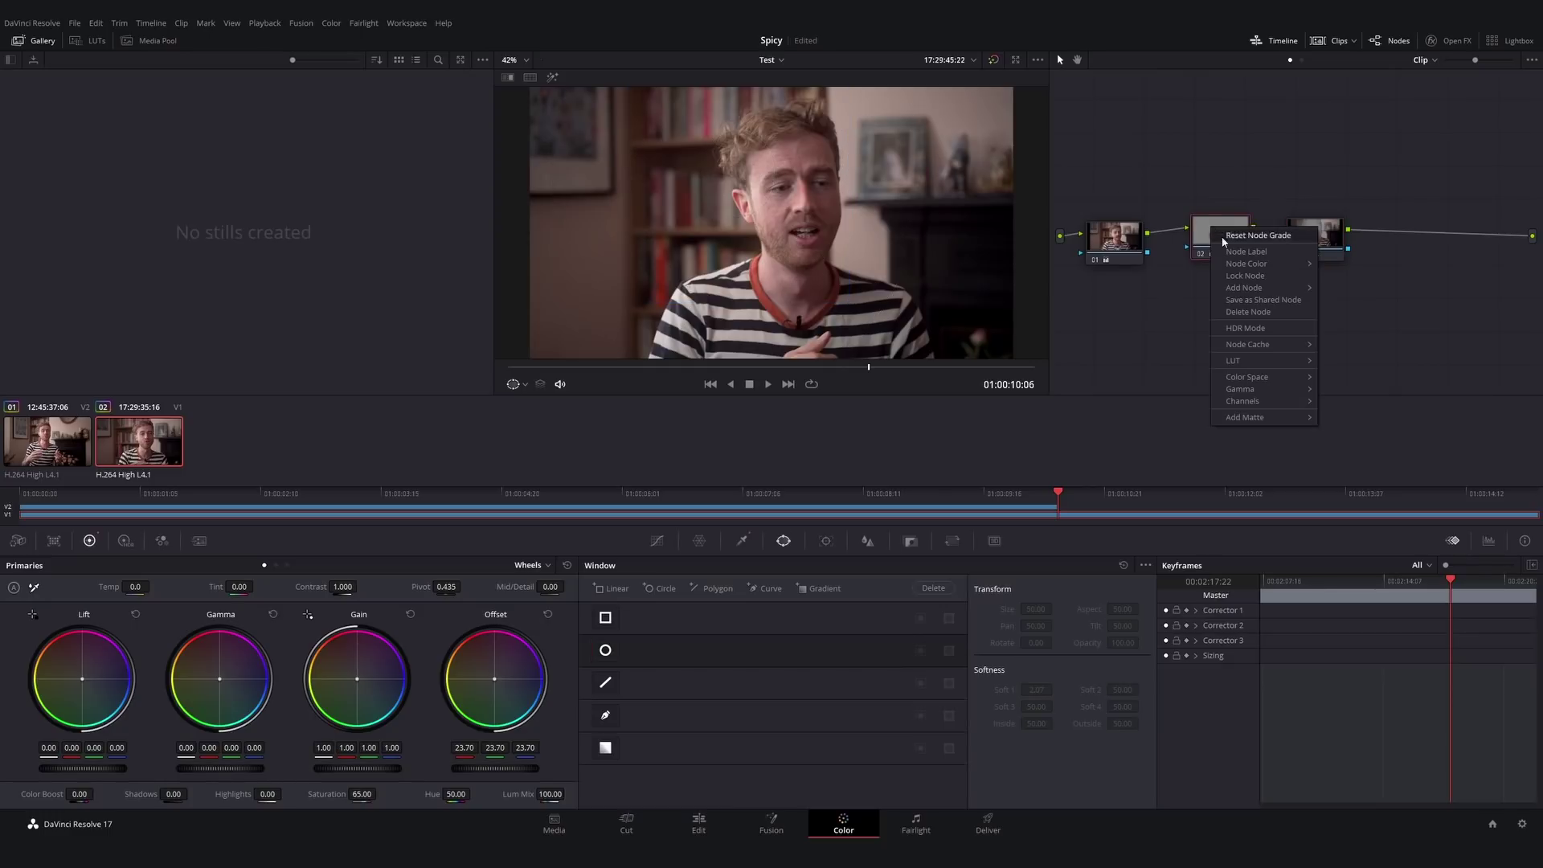
click(1247, 235)
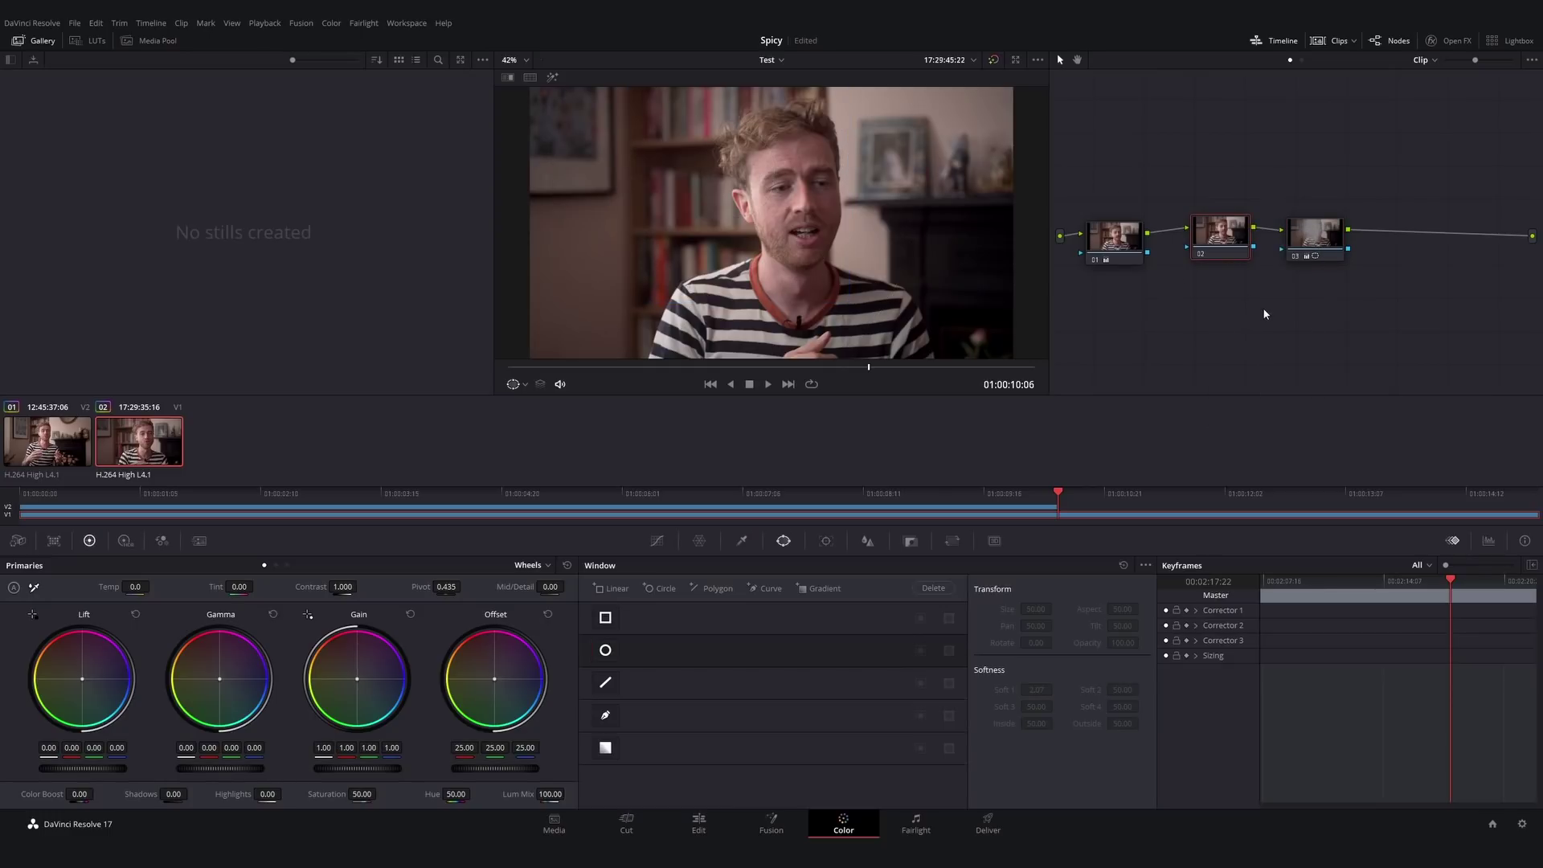
- Fit the third node's circle window to the man in the second clip with about pan 49.68, tilt 51.10 and aspect 36.02
click(1315, 234)
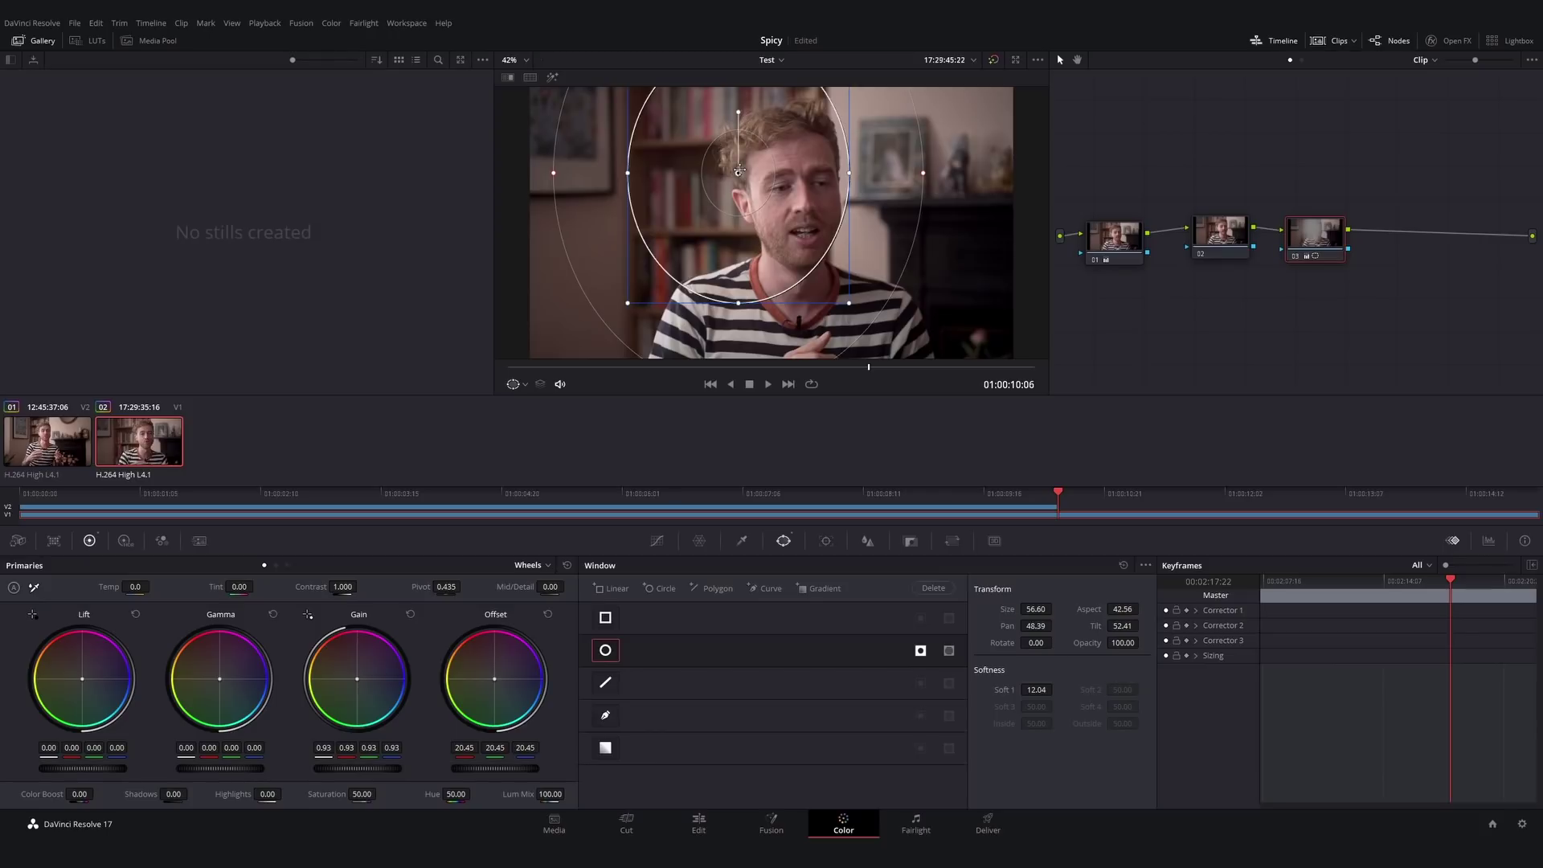
drag(738, 171, 765, 200)
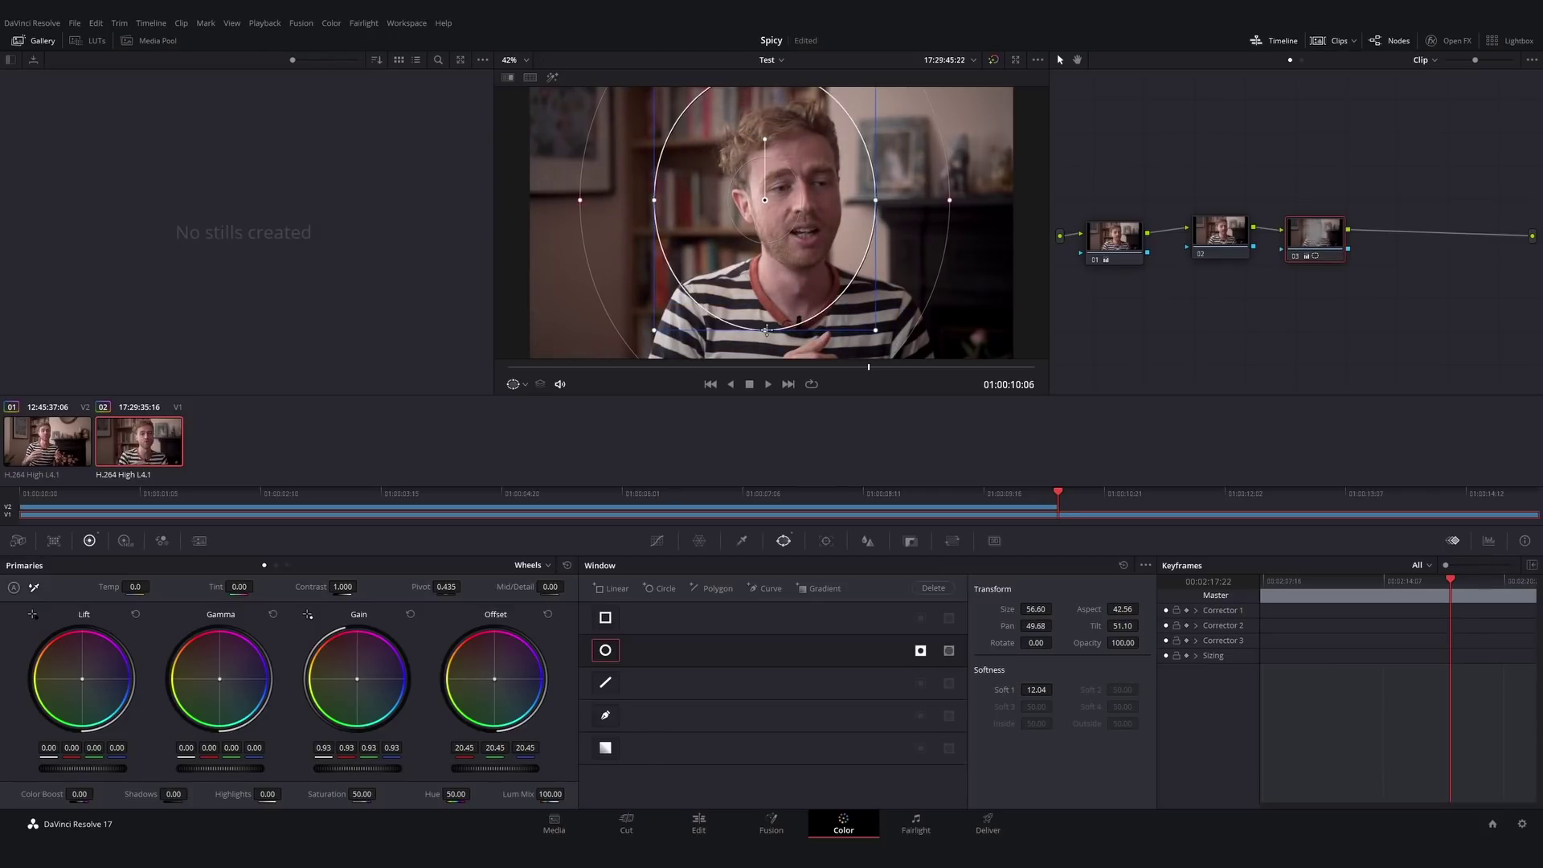
drag(766, 329, 765, 354)
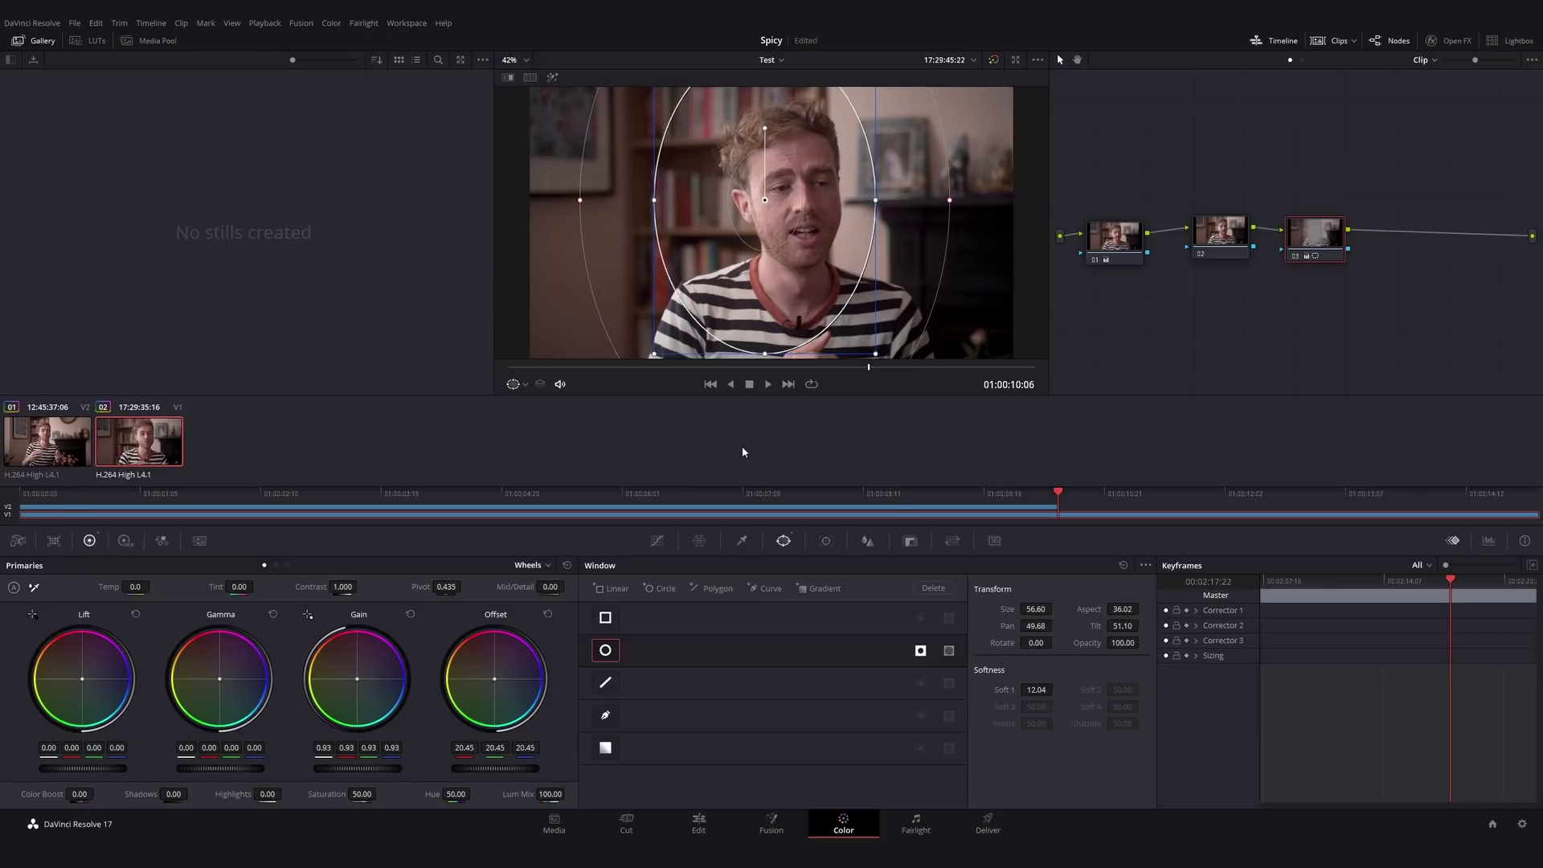
- Open the final timeline from the media pool on the Edit page and show it on the Fairlight page
click(917, 831)
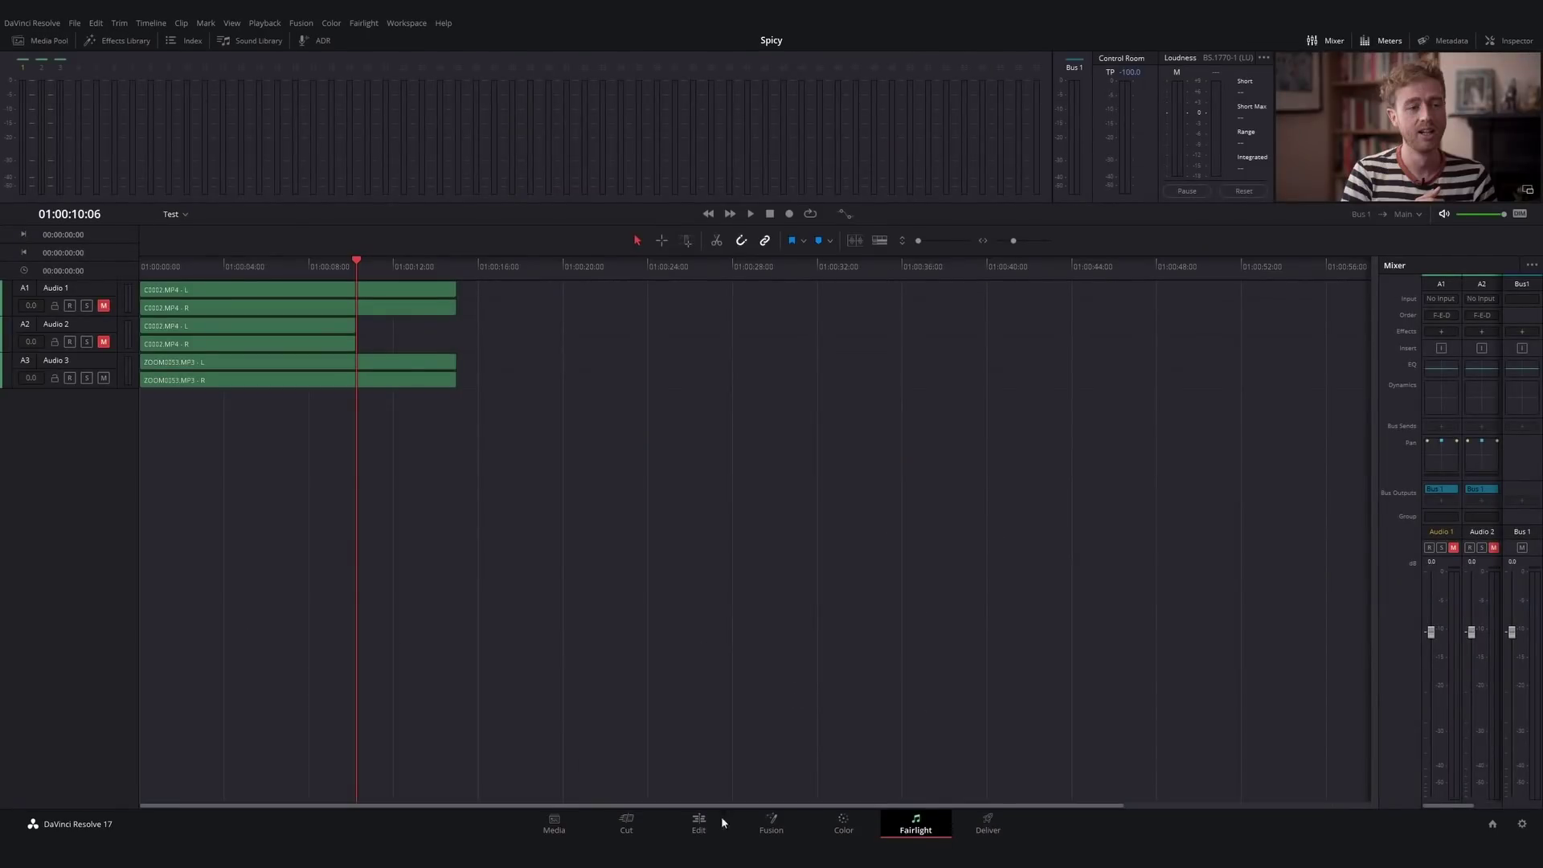
click(692, 836)
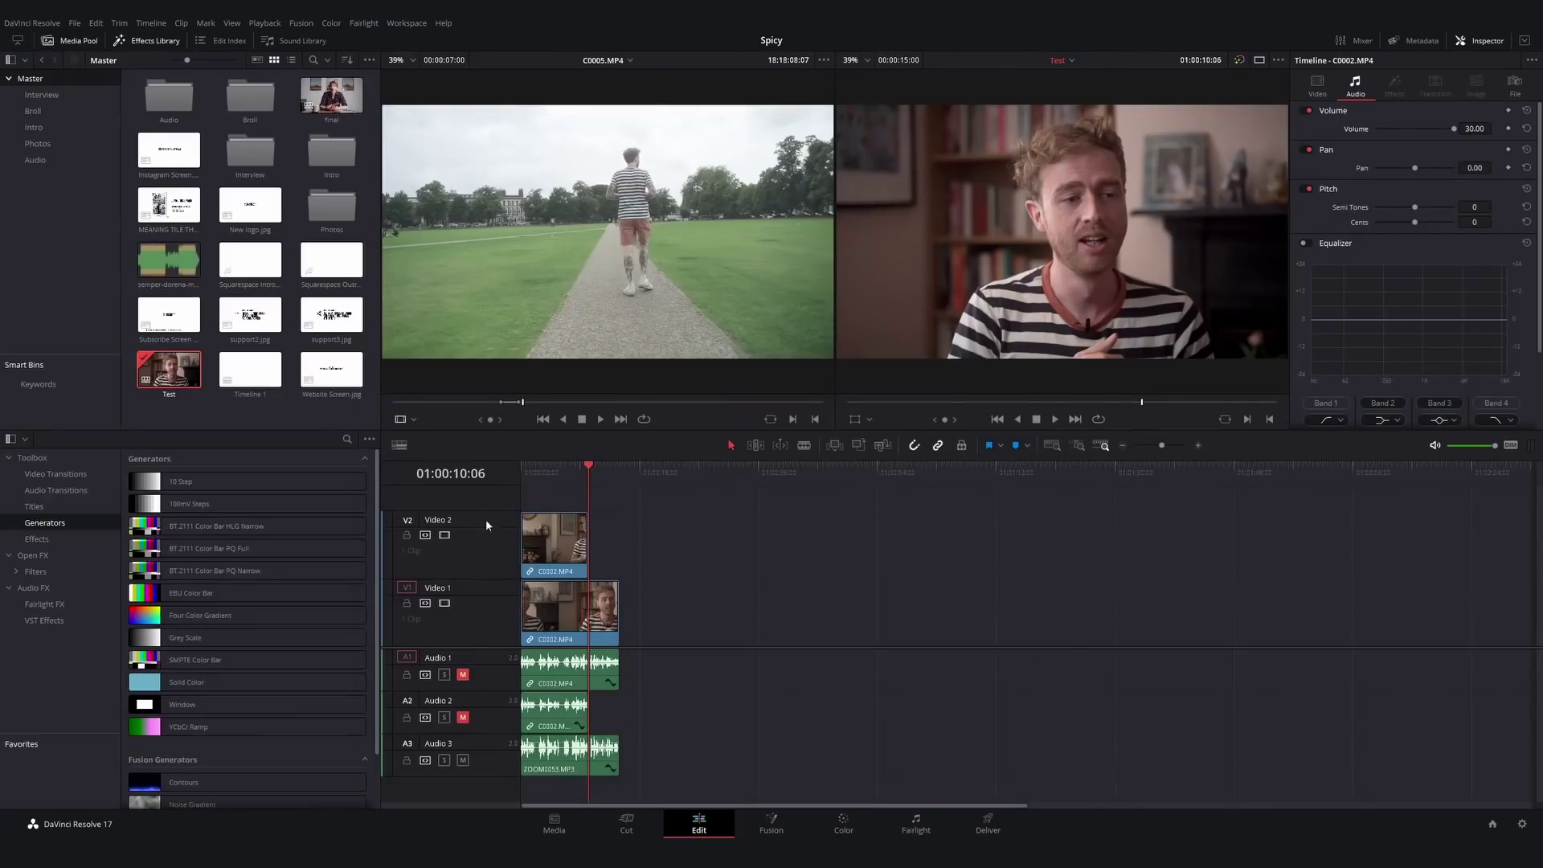
double_click(324, 91)
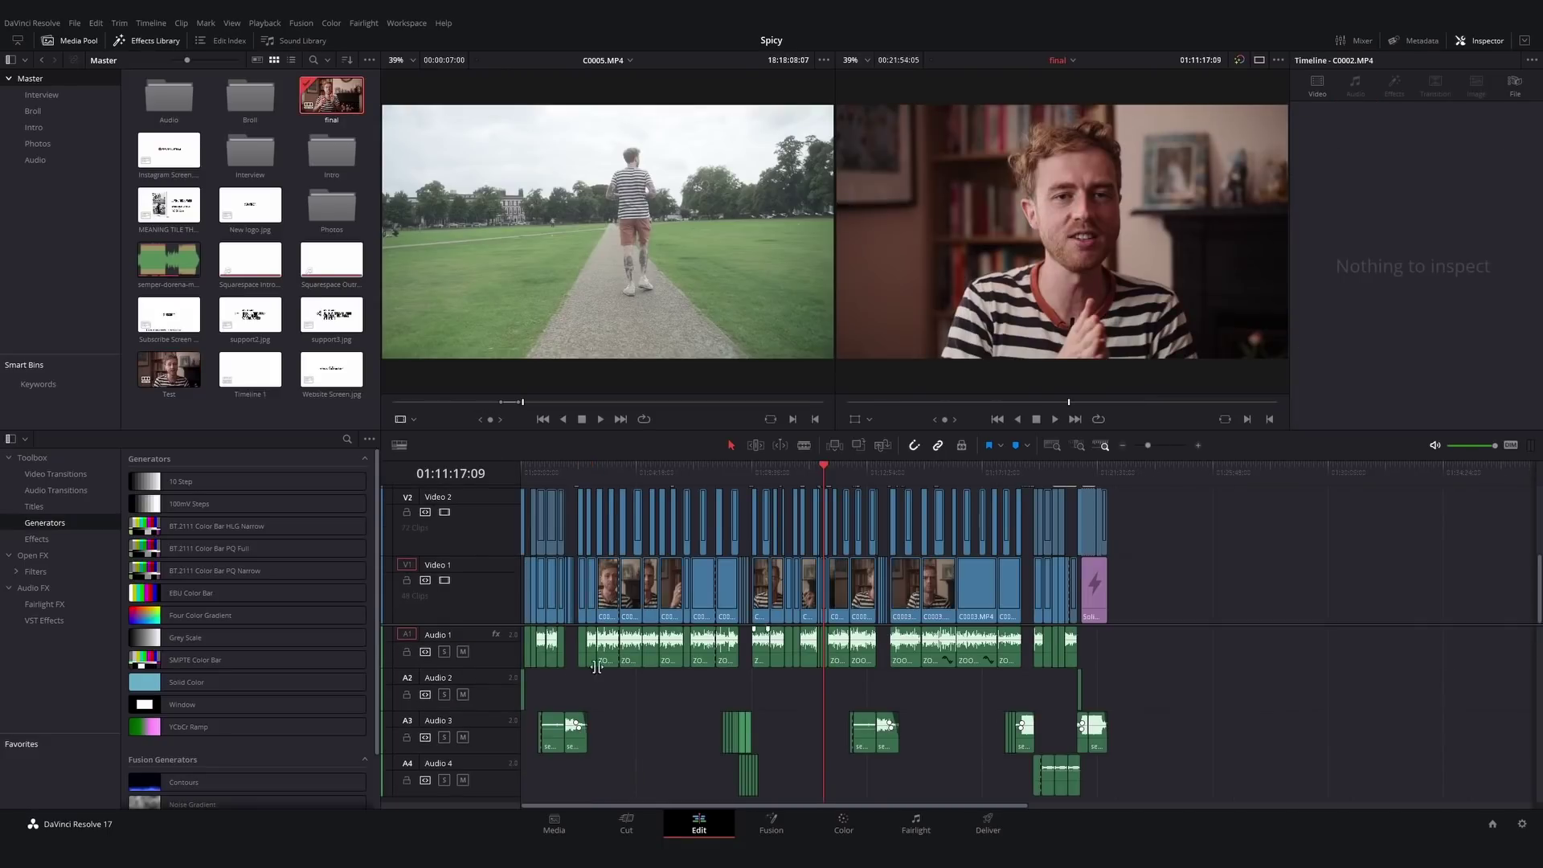
click(915, 828)
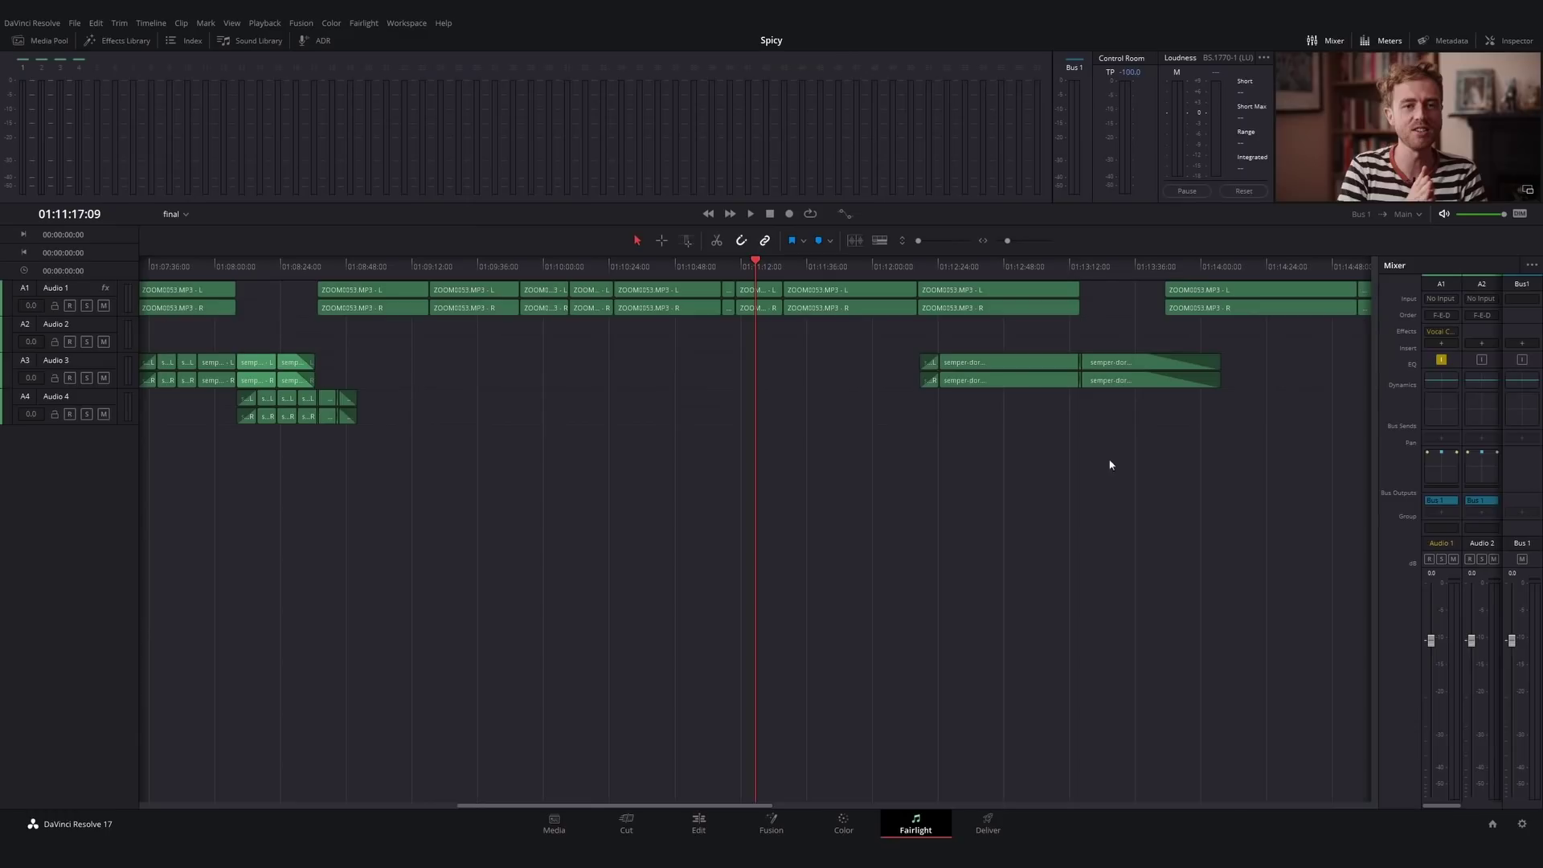
- Widen the Fairlight mixer to show the channels Audio 1 to Audio 4, and bring the start of the timeline into view
drag(1378, 462, 1299, 460)
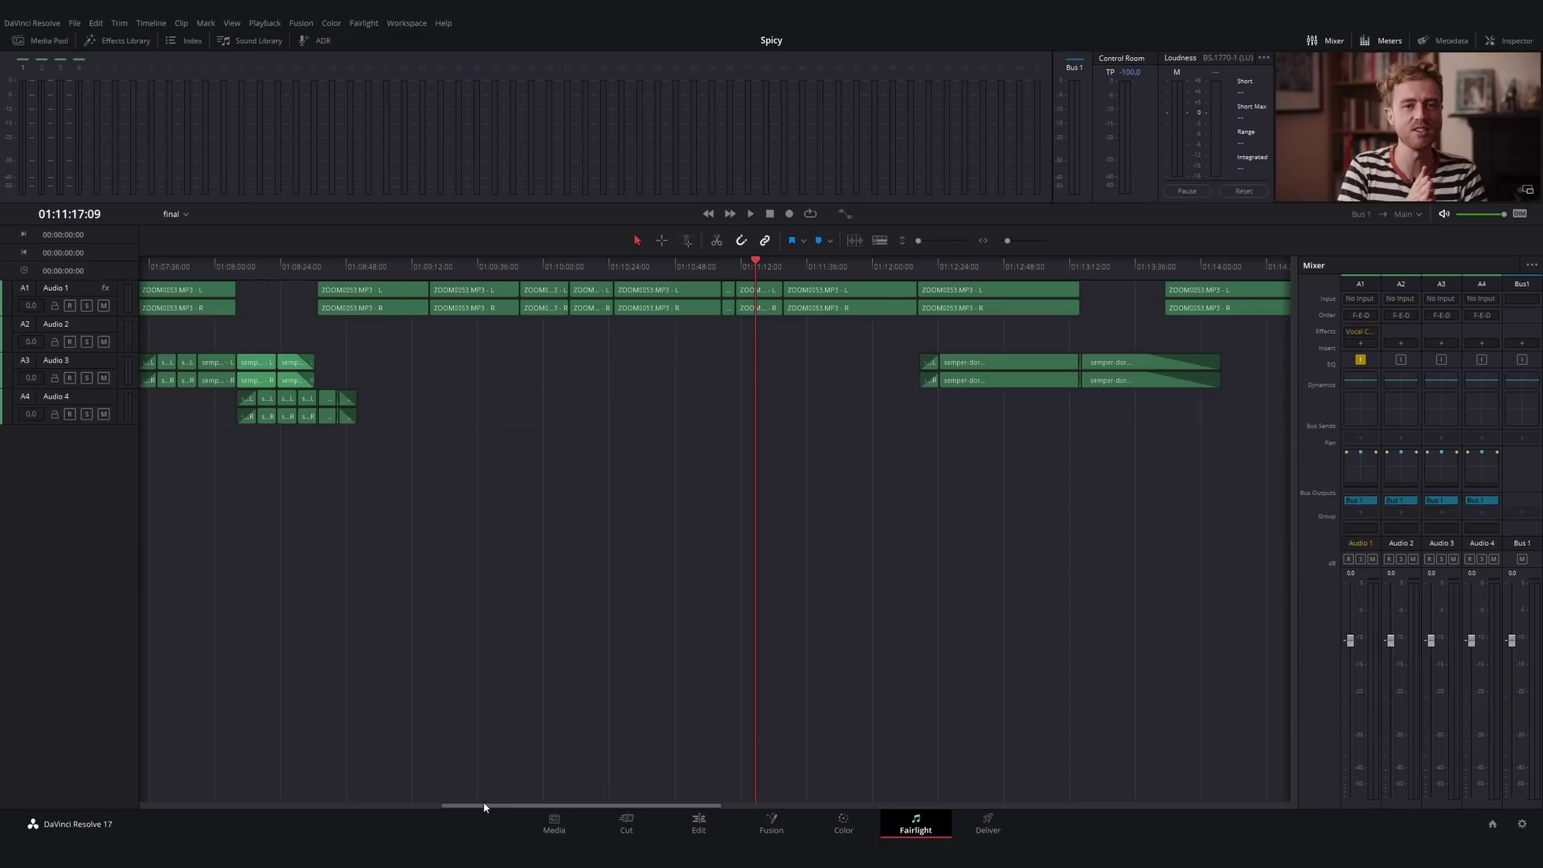
scroll(484, 802, right, 3)
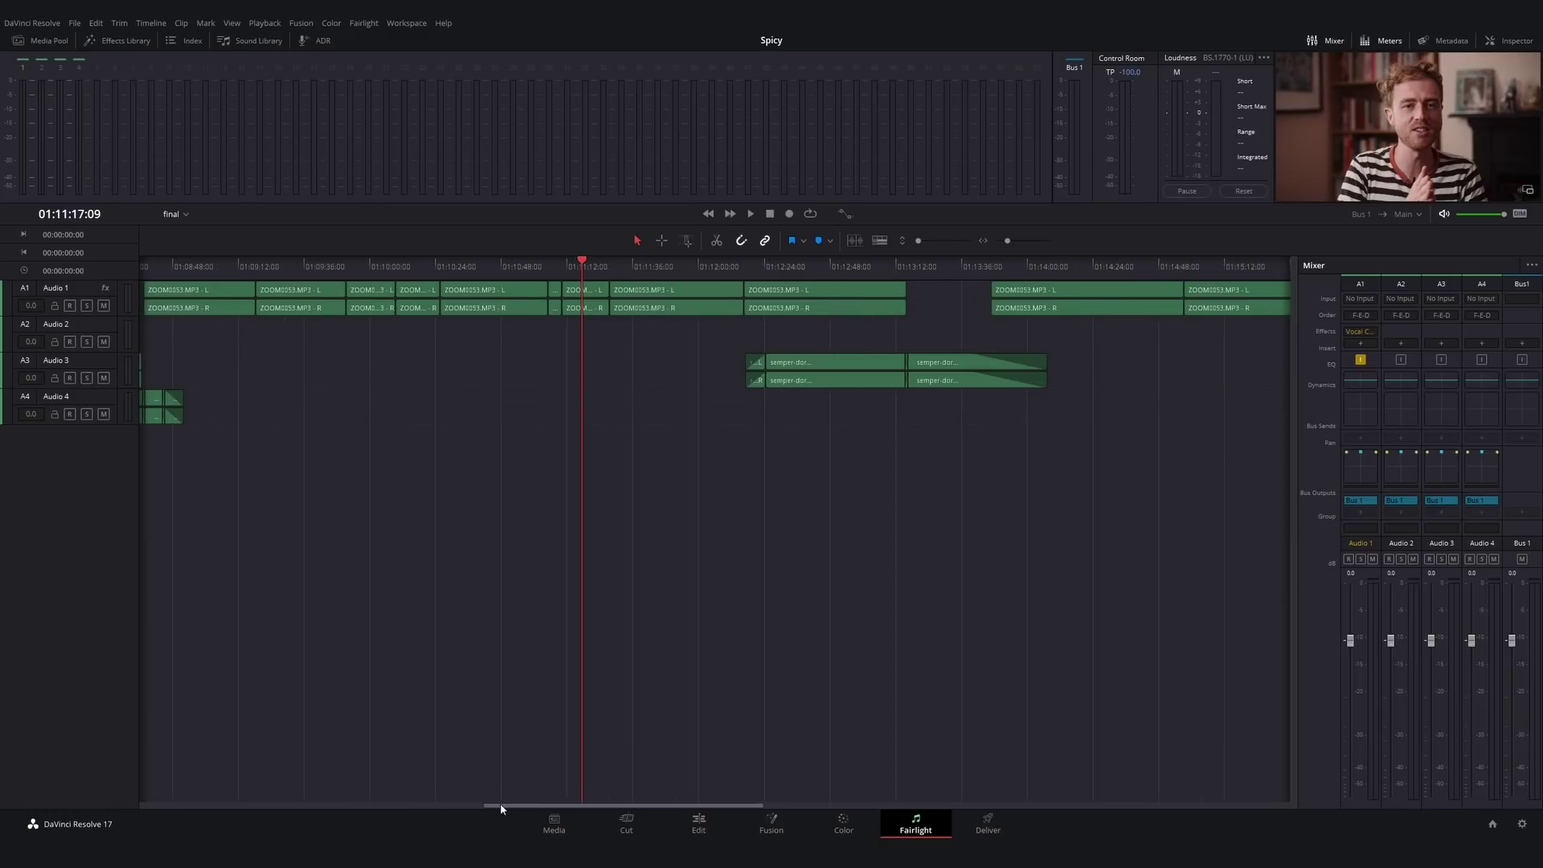
drag(500, 803, 114, 765)
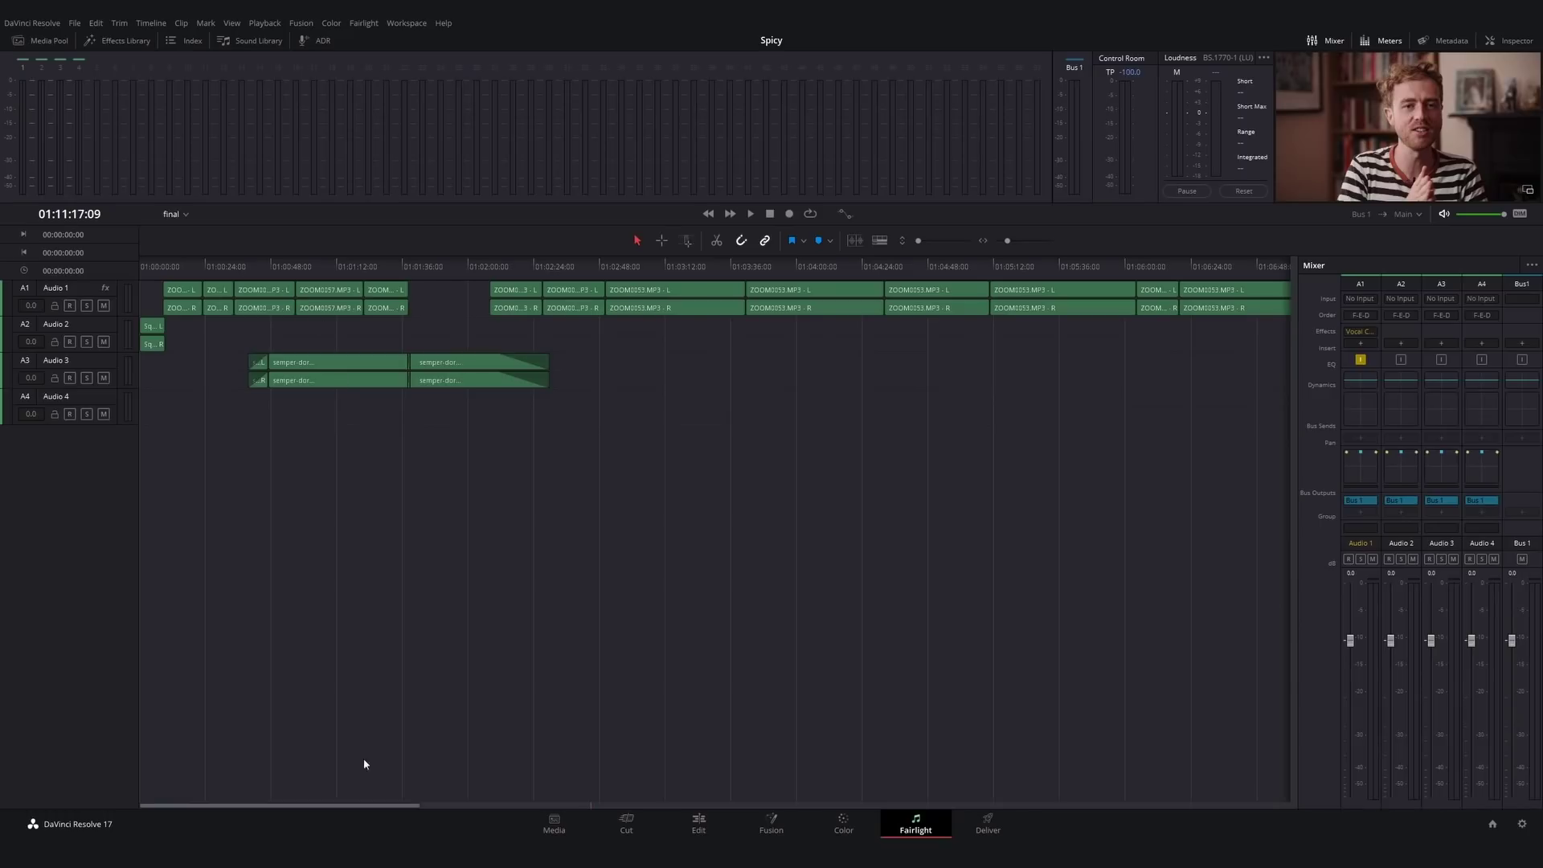
- Play the timeline from about 01:06:50, 01:08:15 and 01:09:18 to compare the interview and music levels on the meters
drag(340, 807, 600, 807)
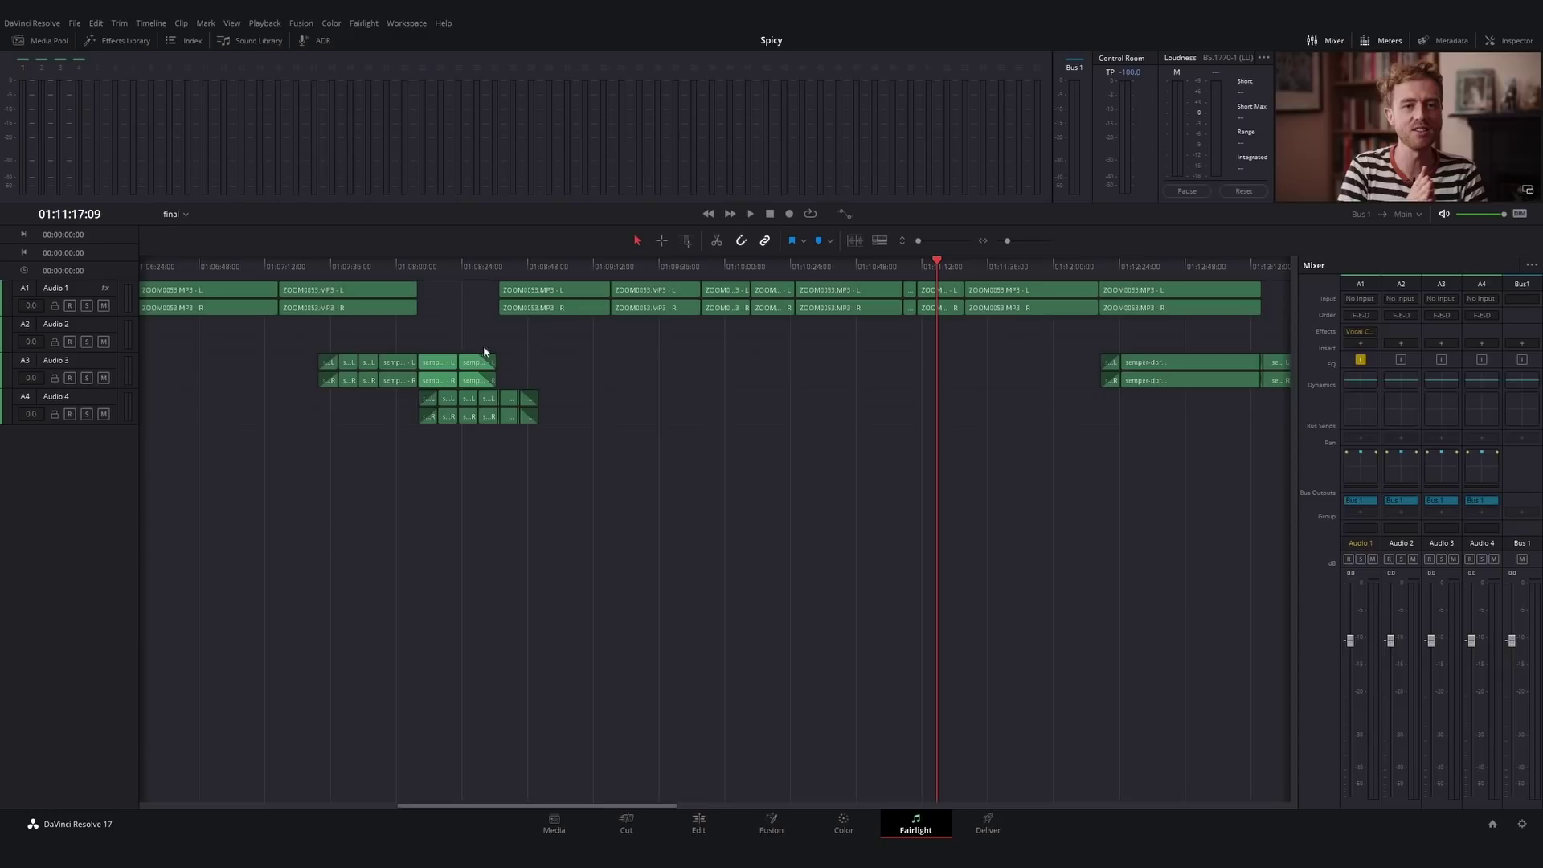
click(210, 266)
key(space)
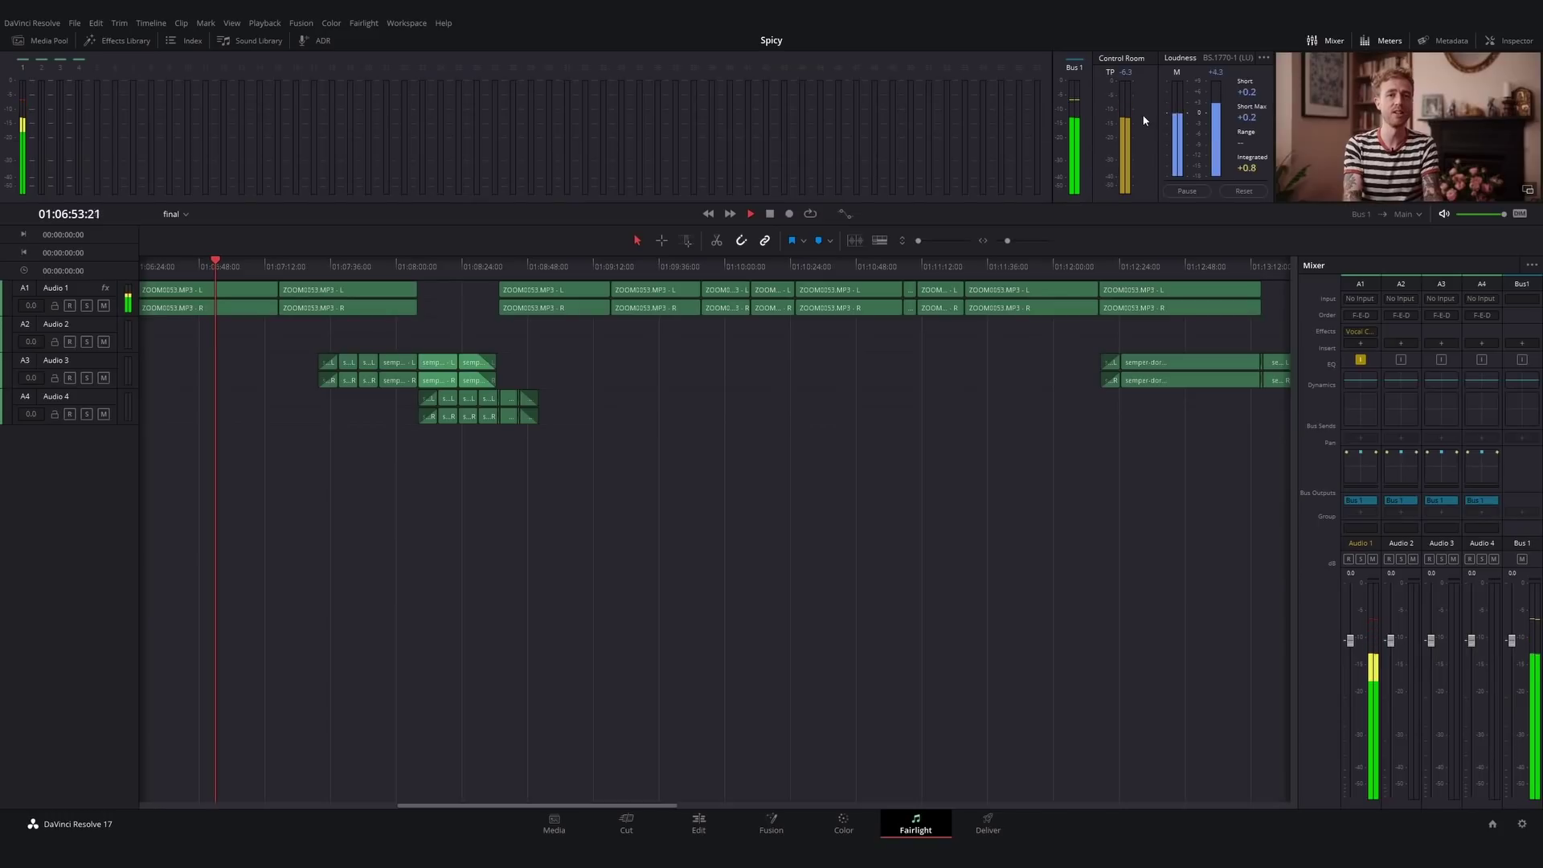
click(438, 272)
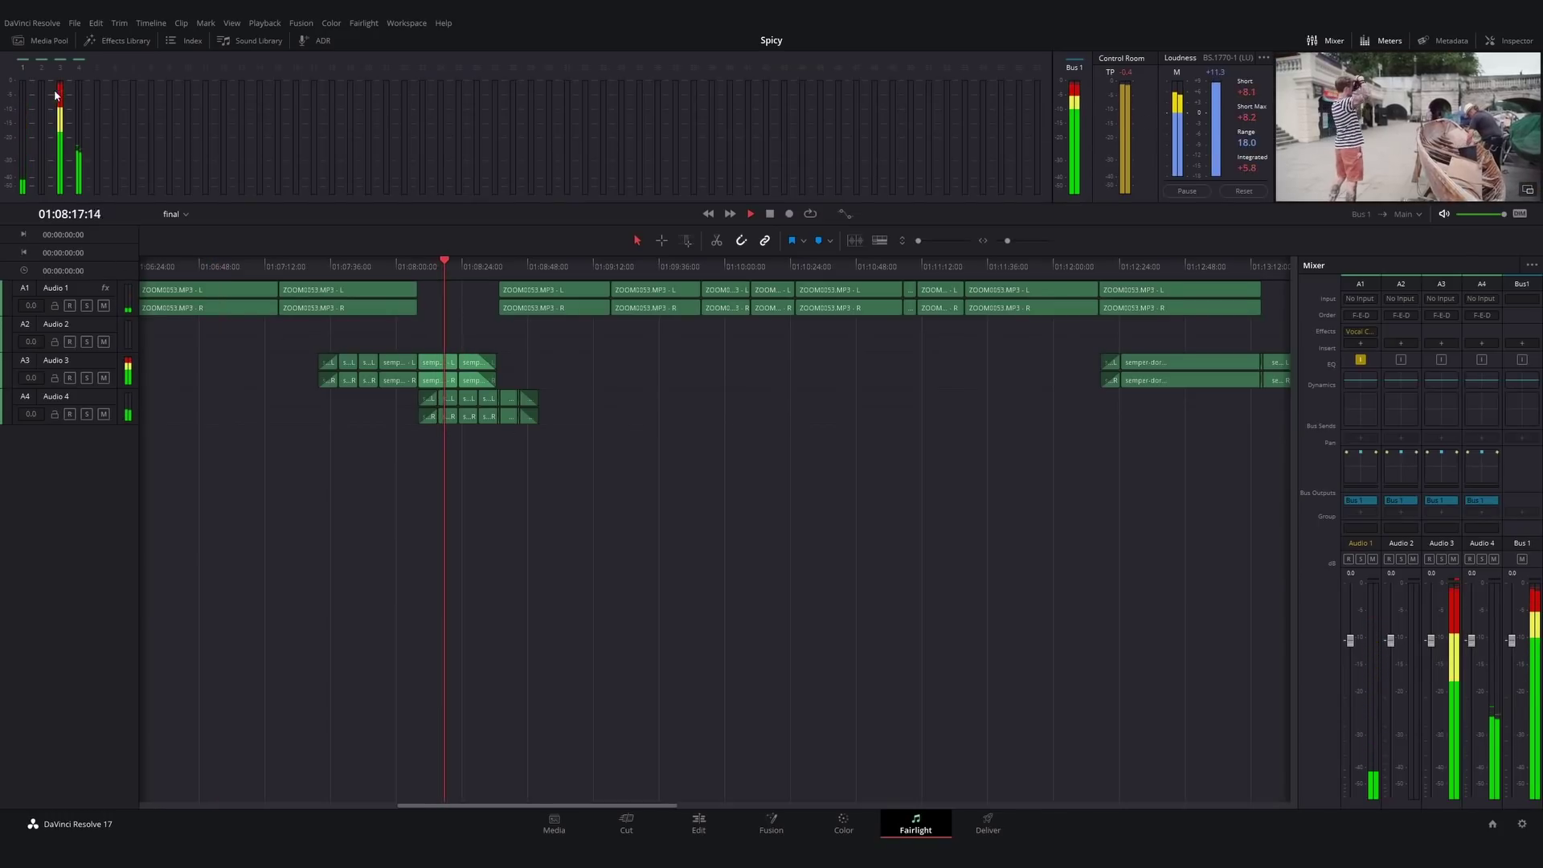
click(614, 265)
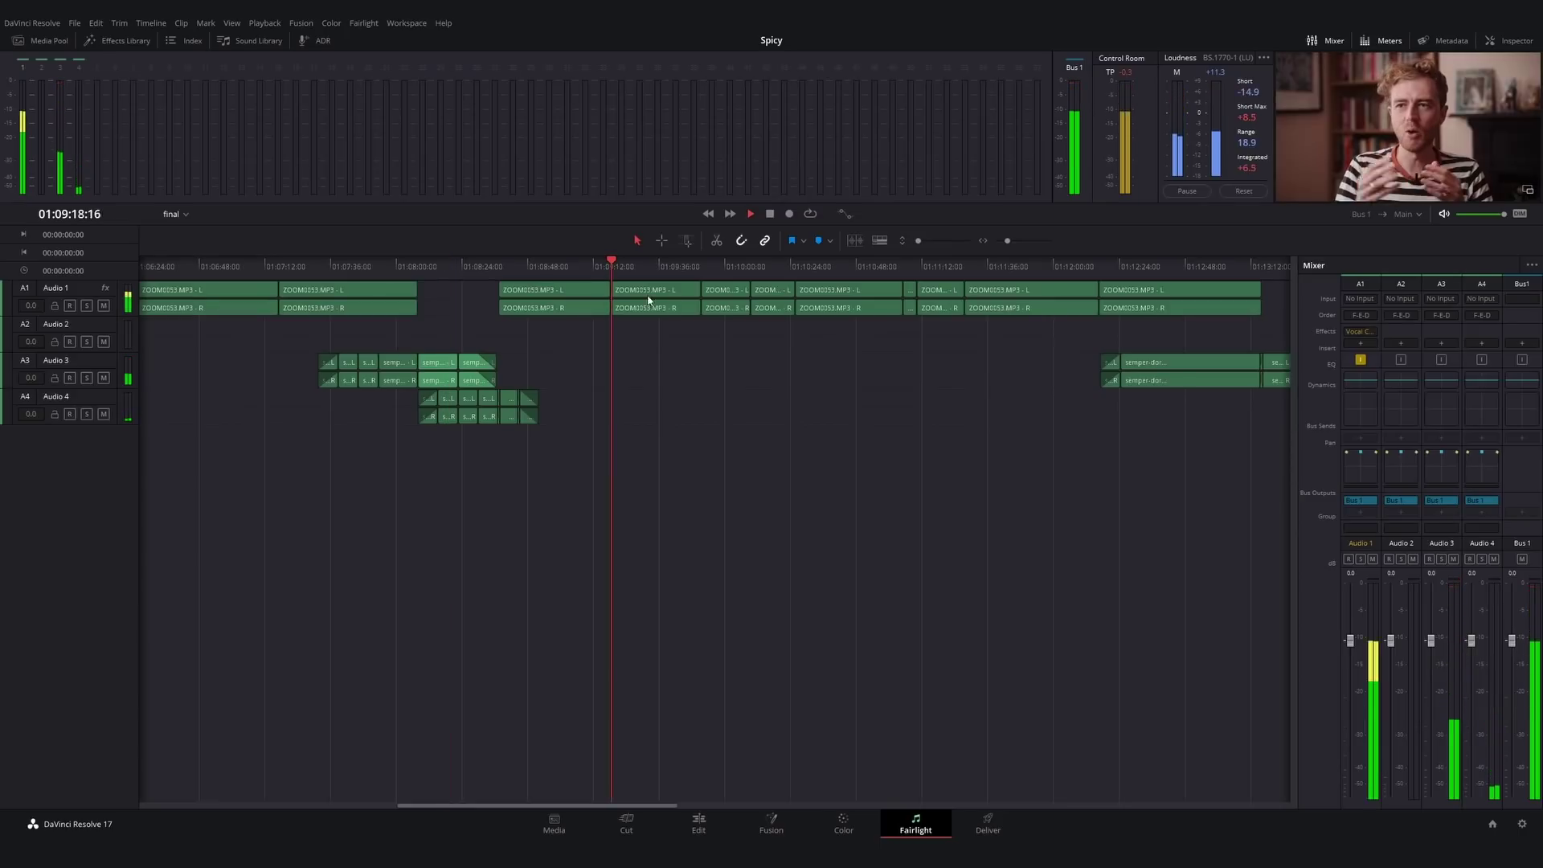
key(space)
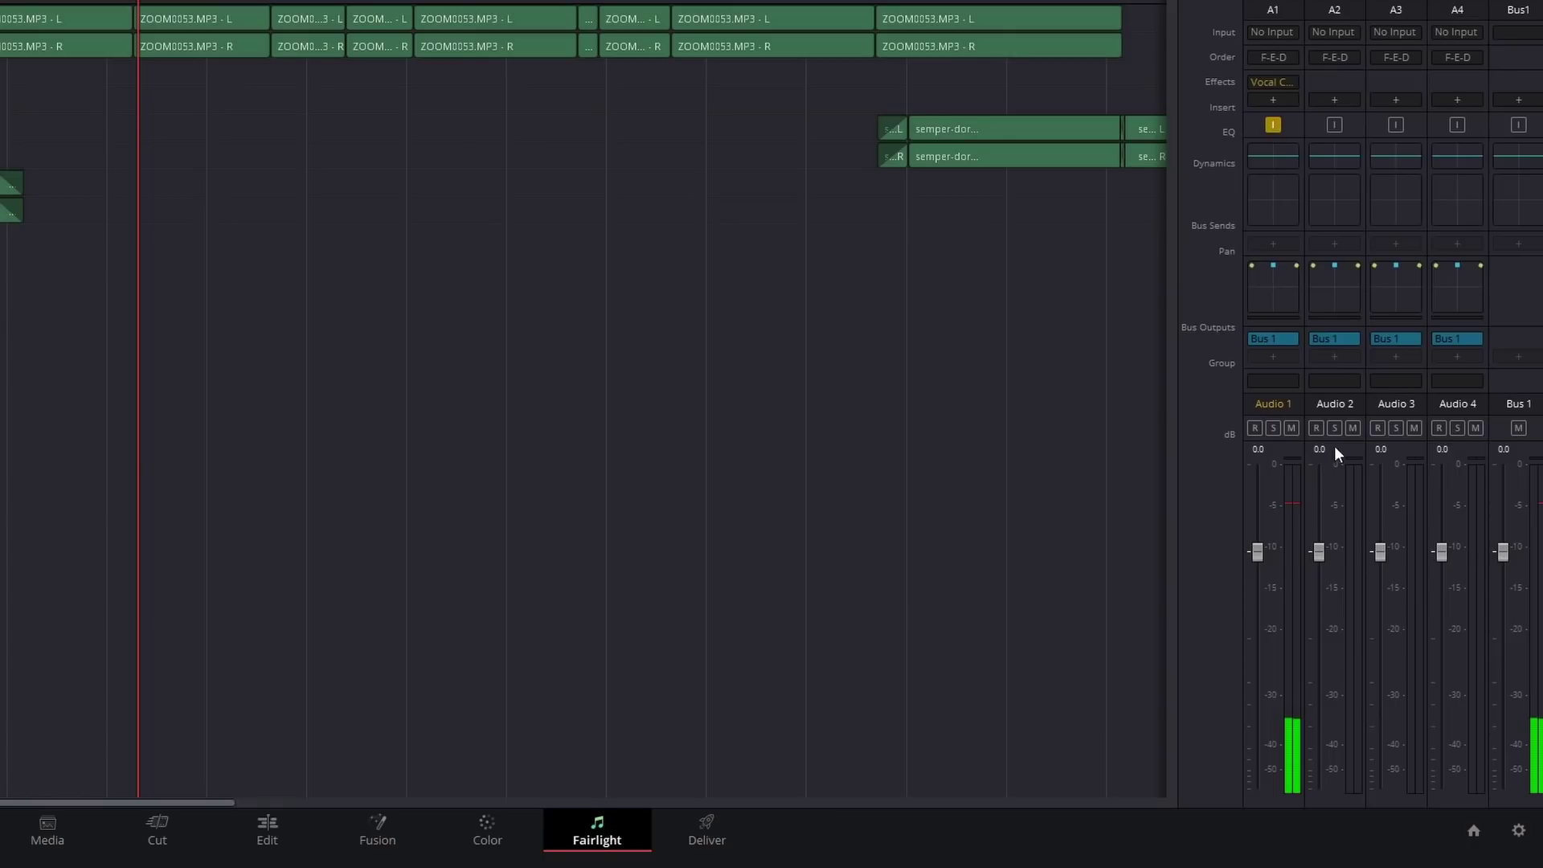
- Raise the Audio 1 fader to +1.9 dB and lower the Audio 3 fader to -1.8 dB while playing the mix
drag(1260, 551, 1257, 534)
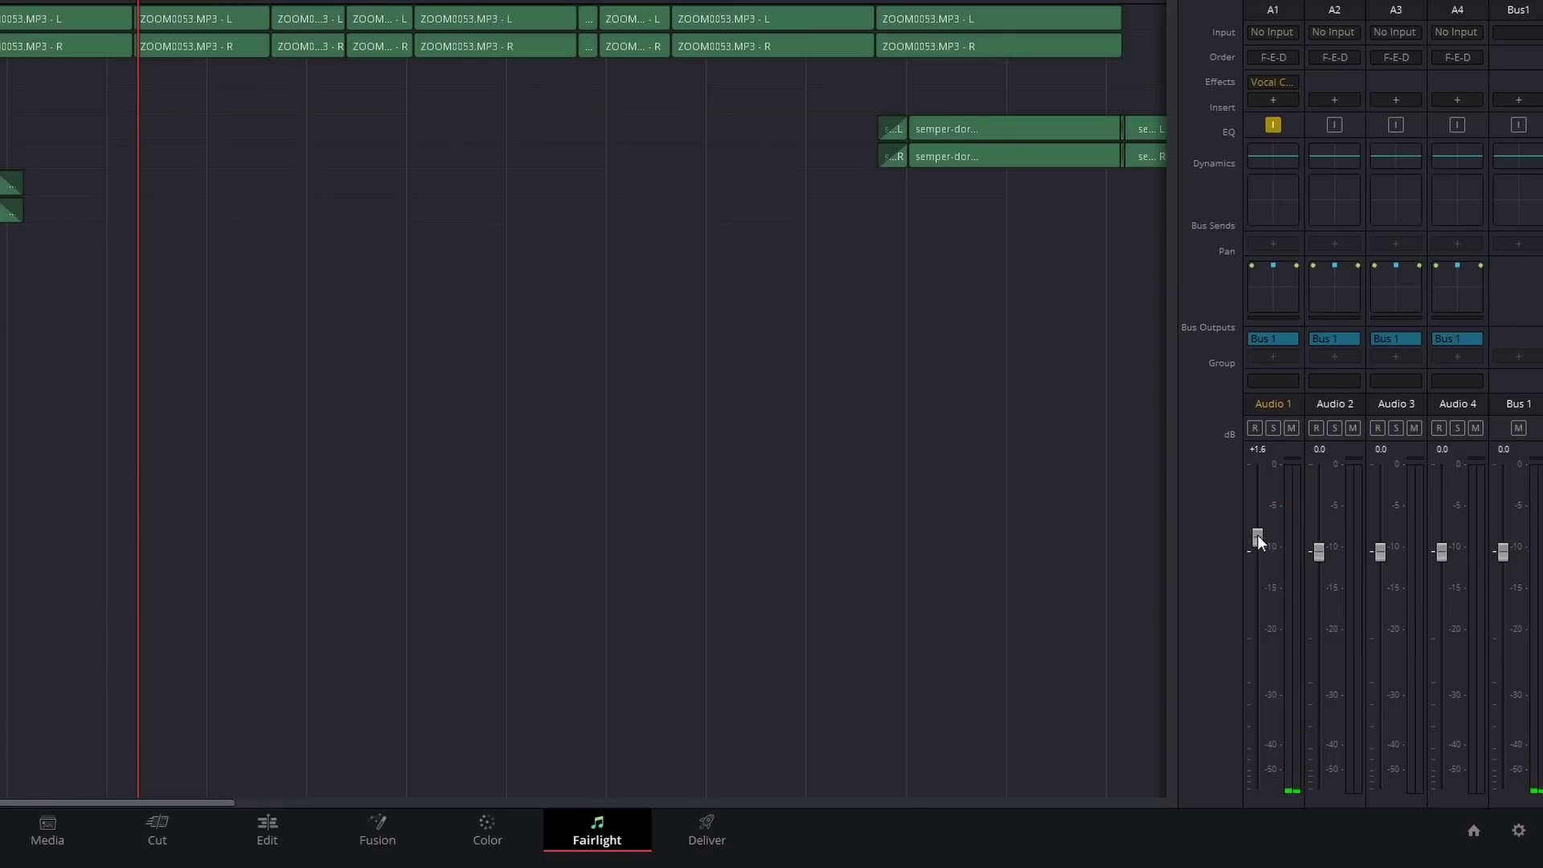
key(space)
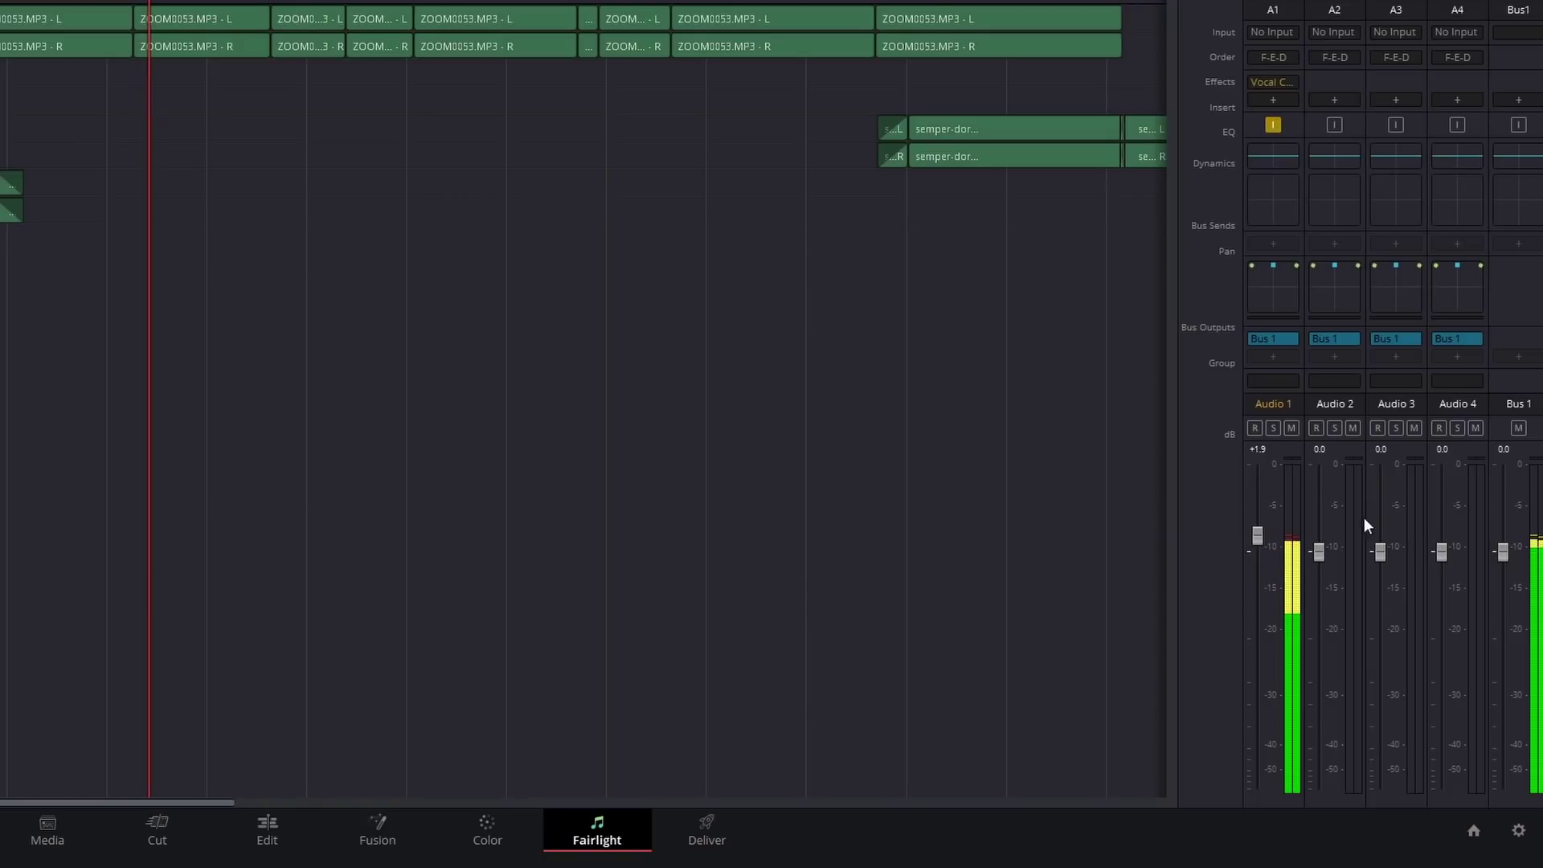
key(space)
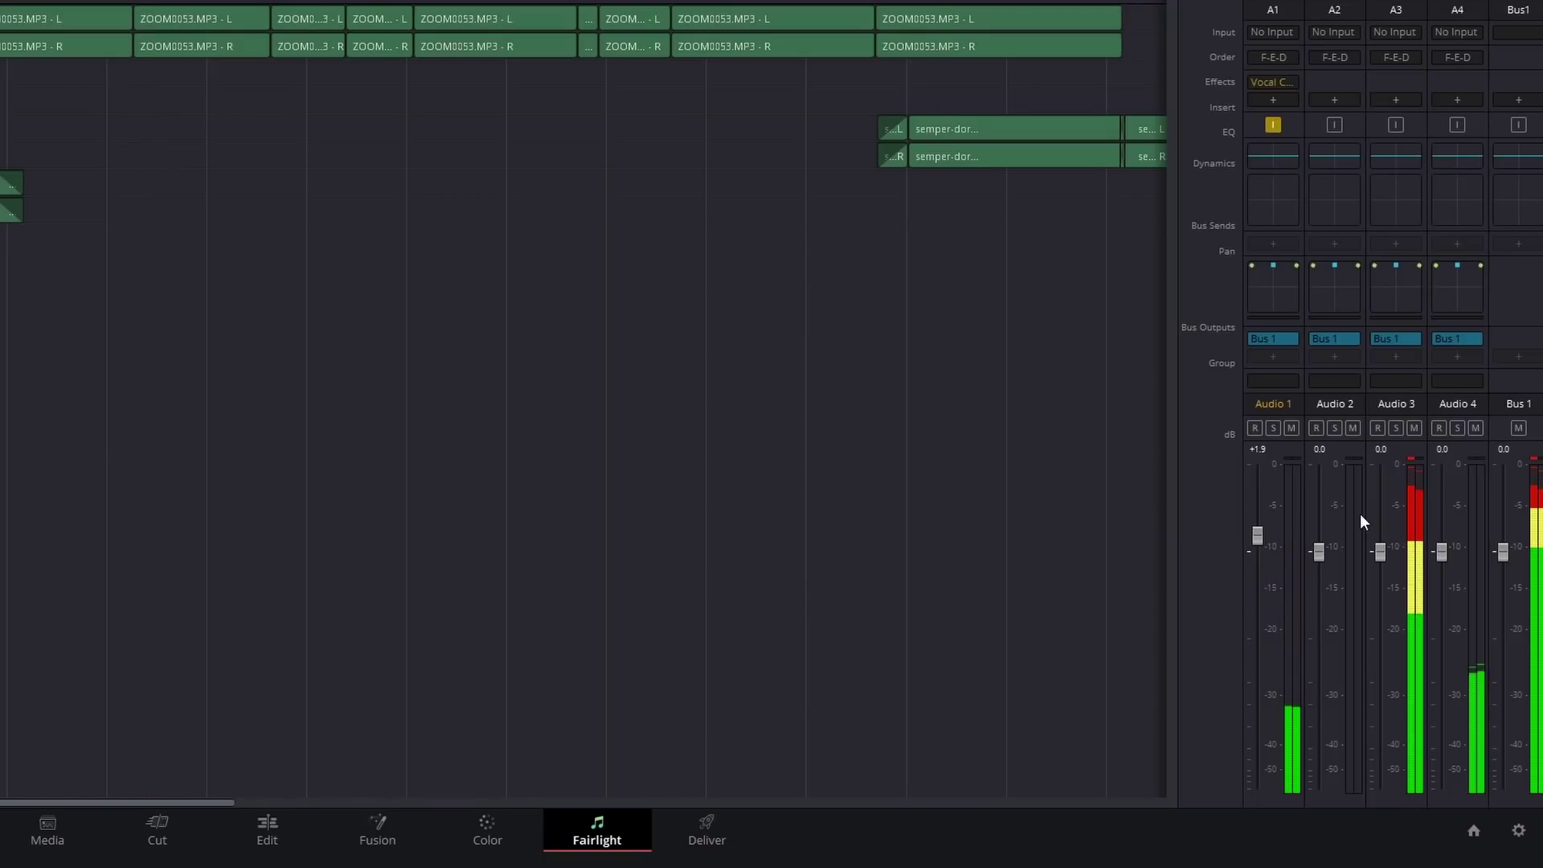
drag(1381, 557, 1386, 574)
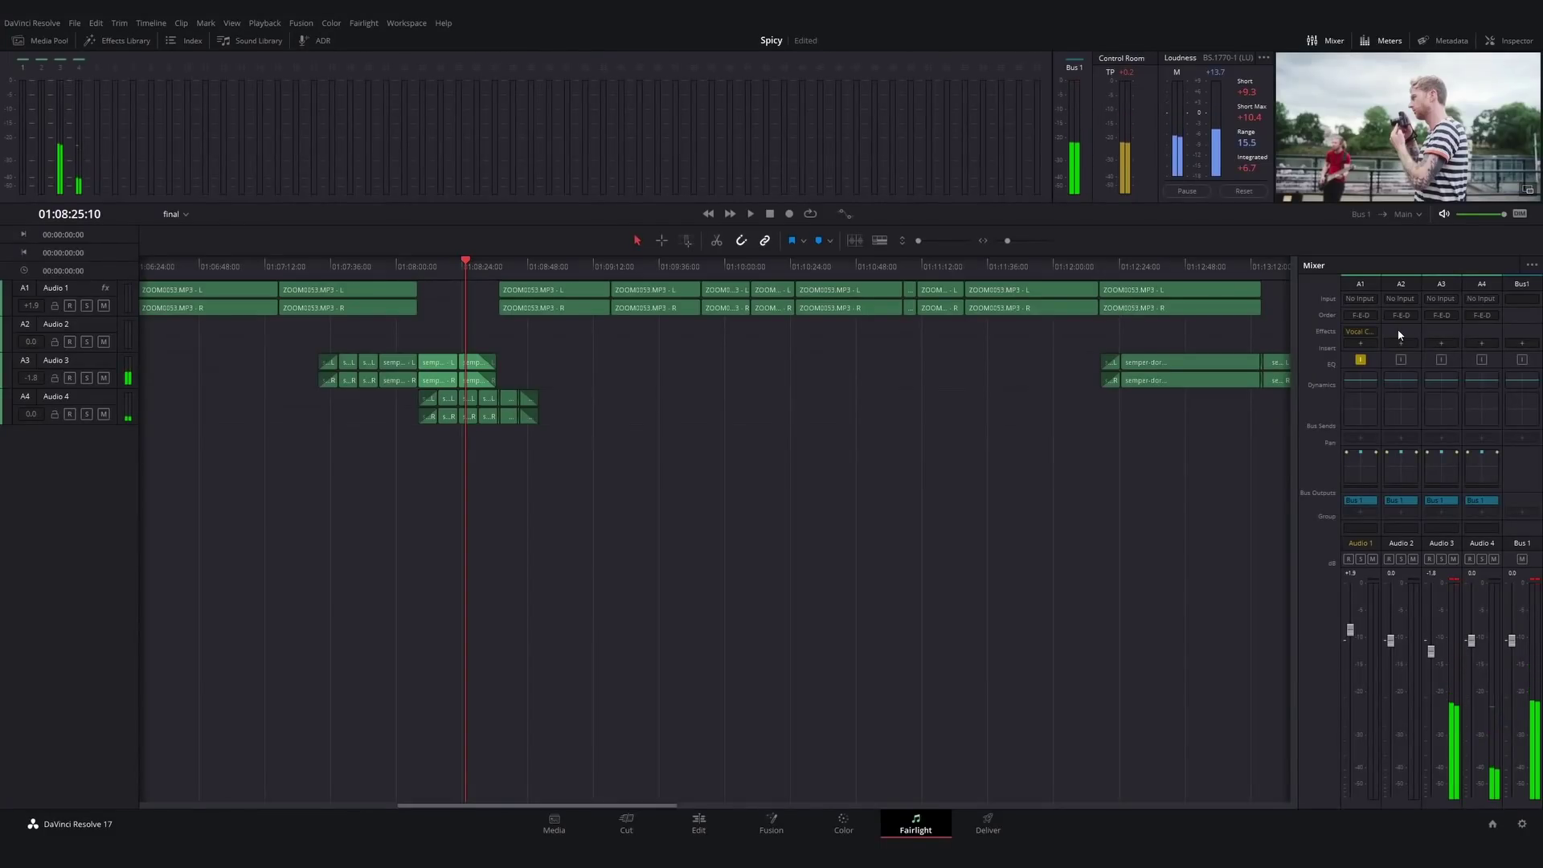
- Add the Vocal Channel effect to Audio 2, adjust the low band on its equalizer curve and close the effect window
click(1332, 86)
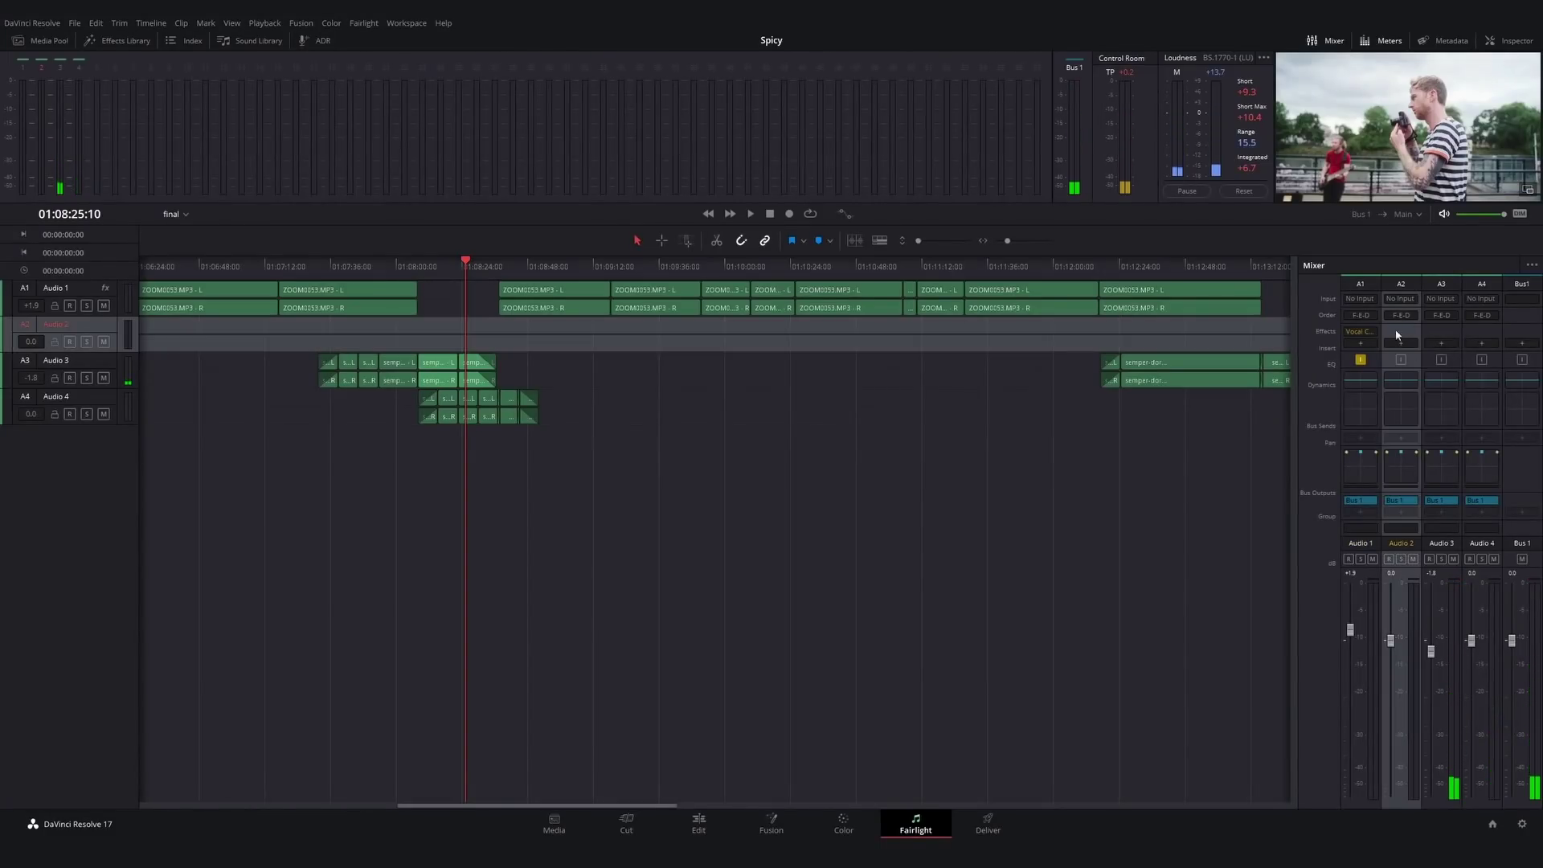
mouse_move(1358, 332)
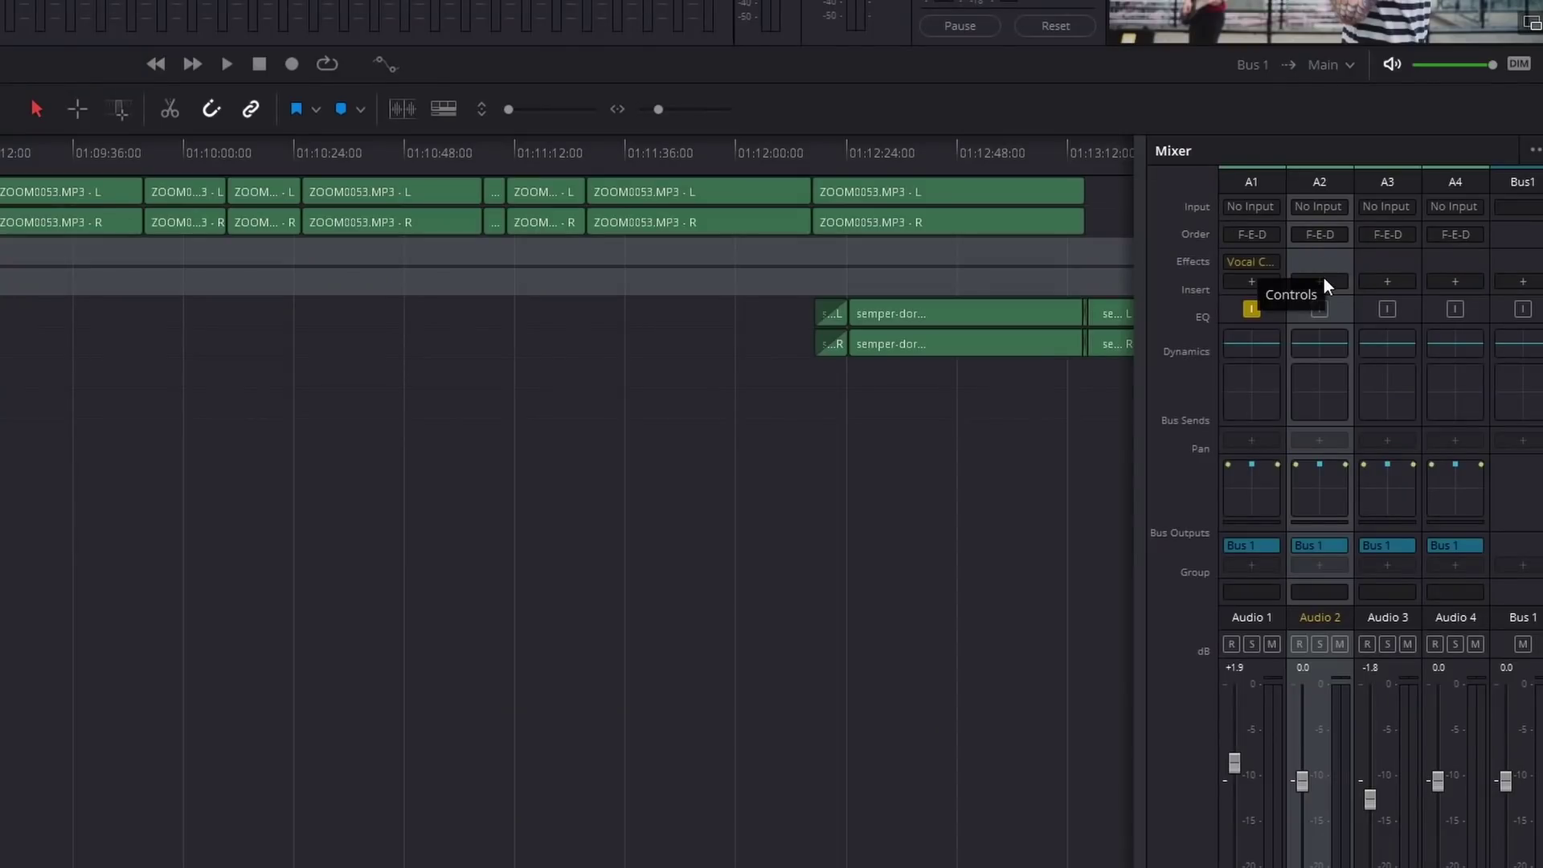
click(1323, 282)
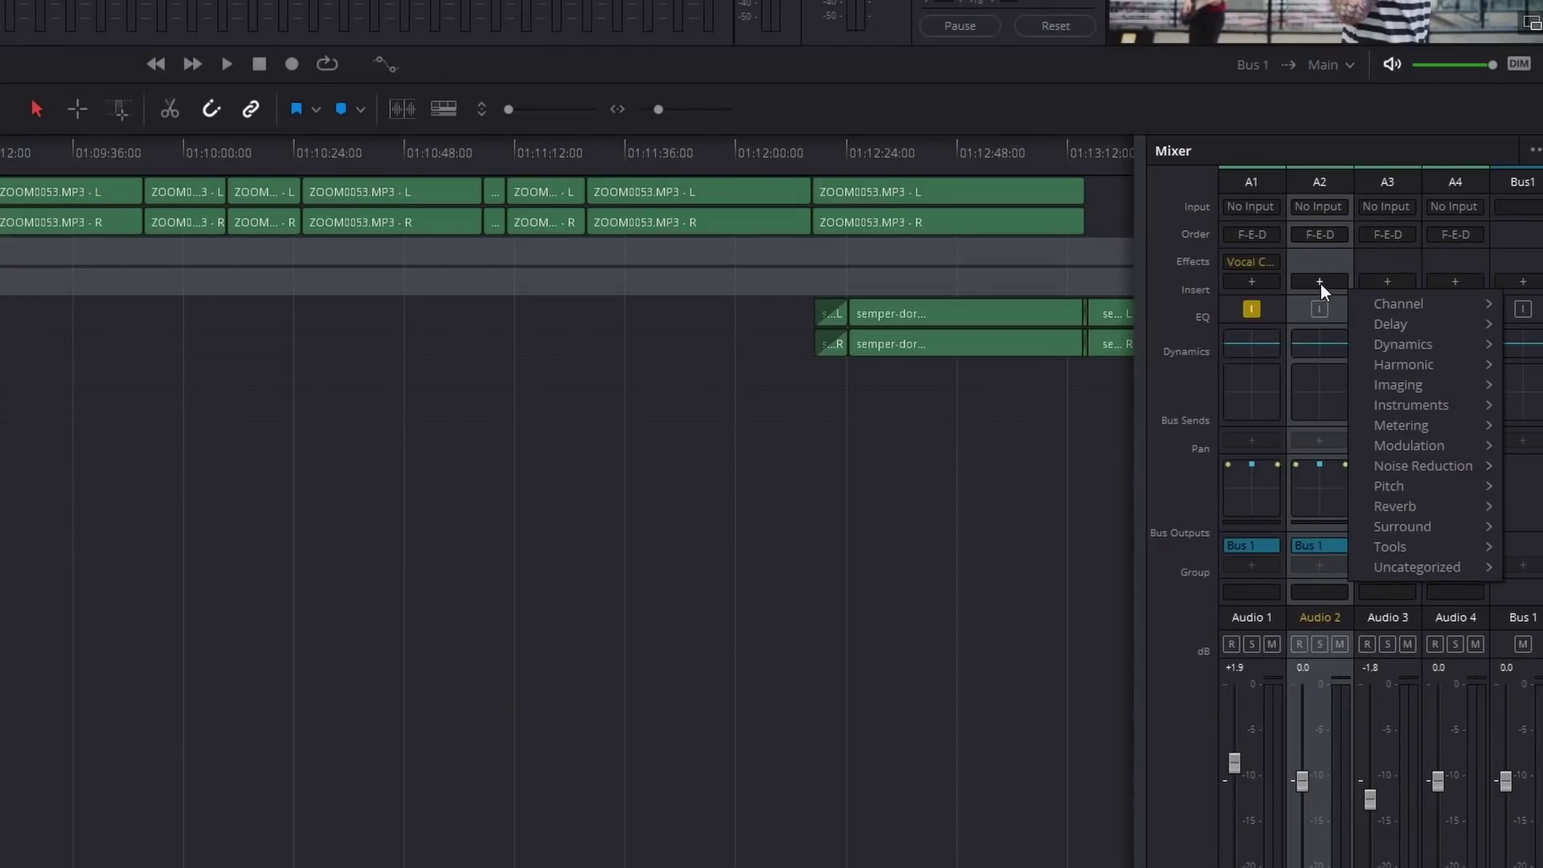
mouse_move(1417, 304)
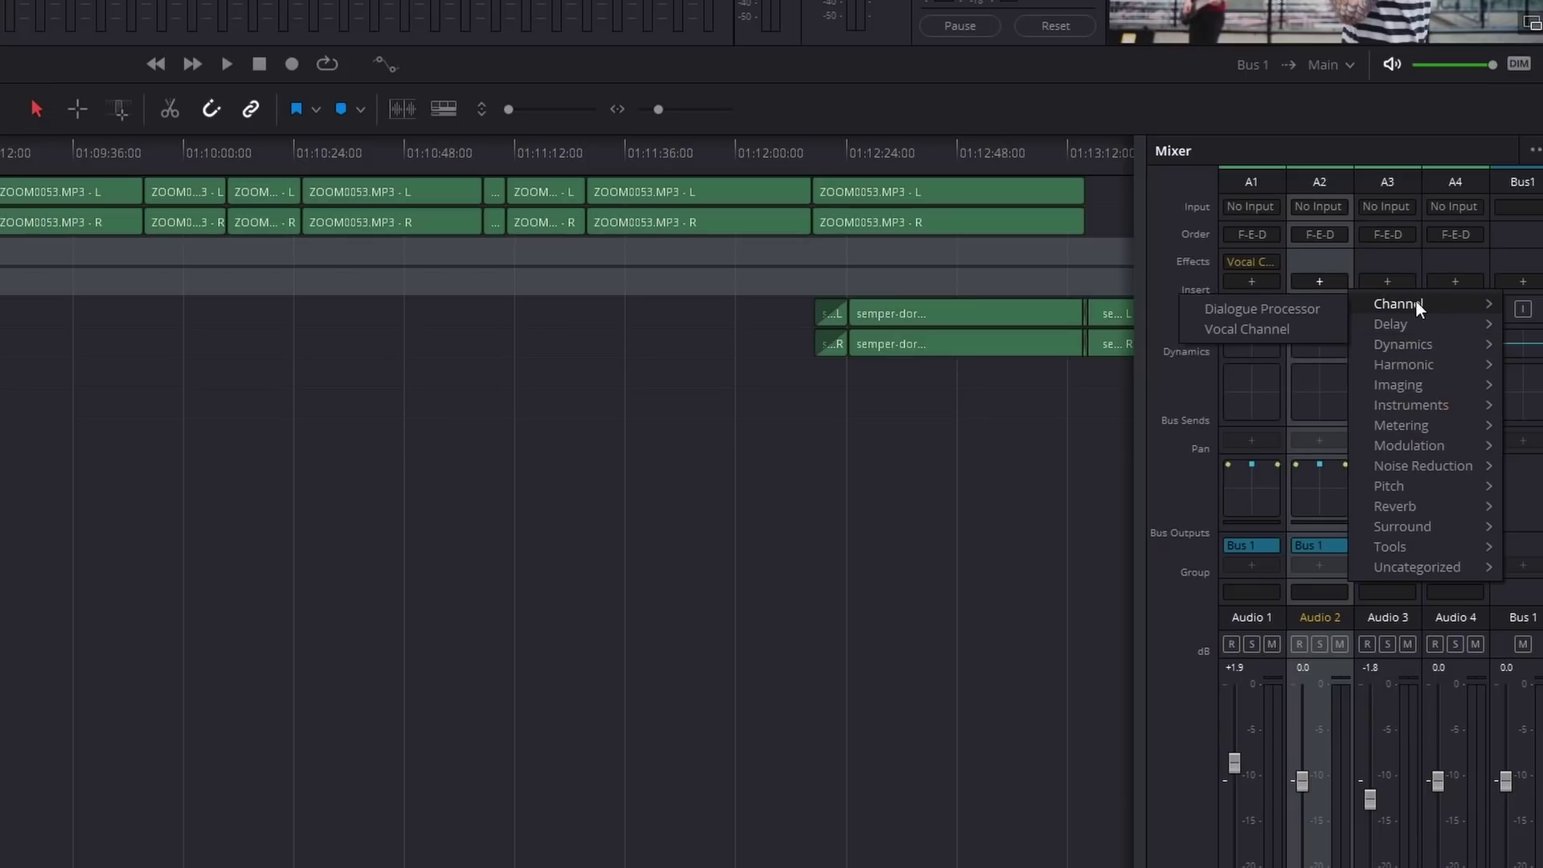
mouse_move(1437, 382)
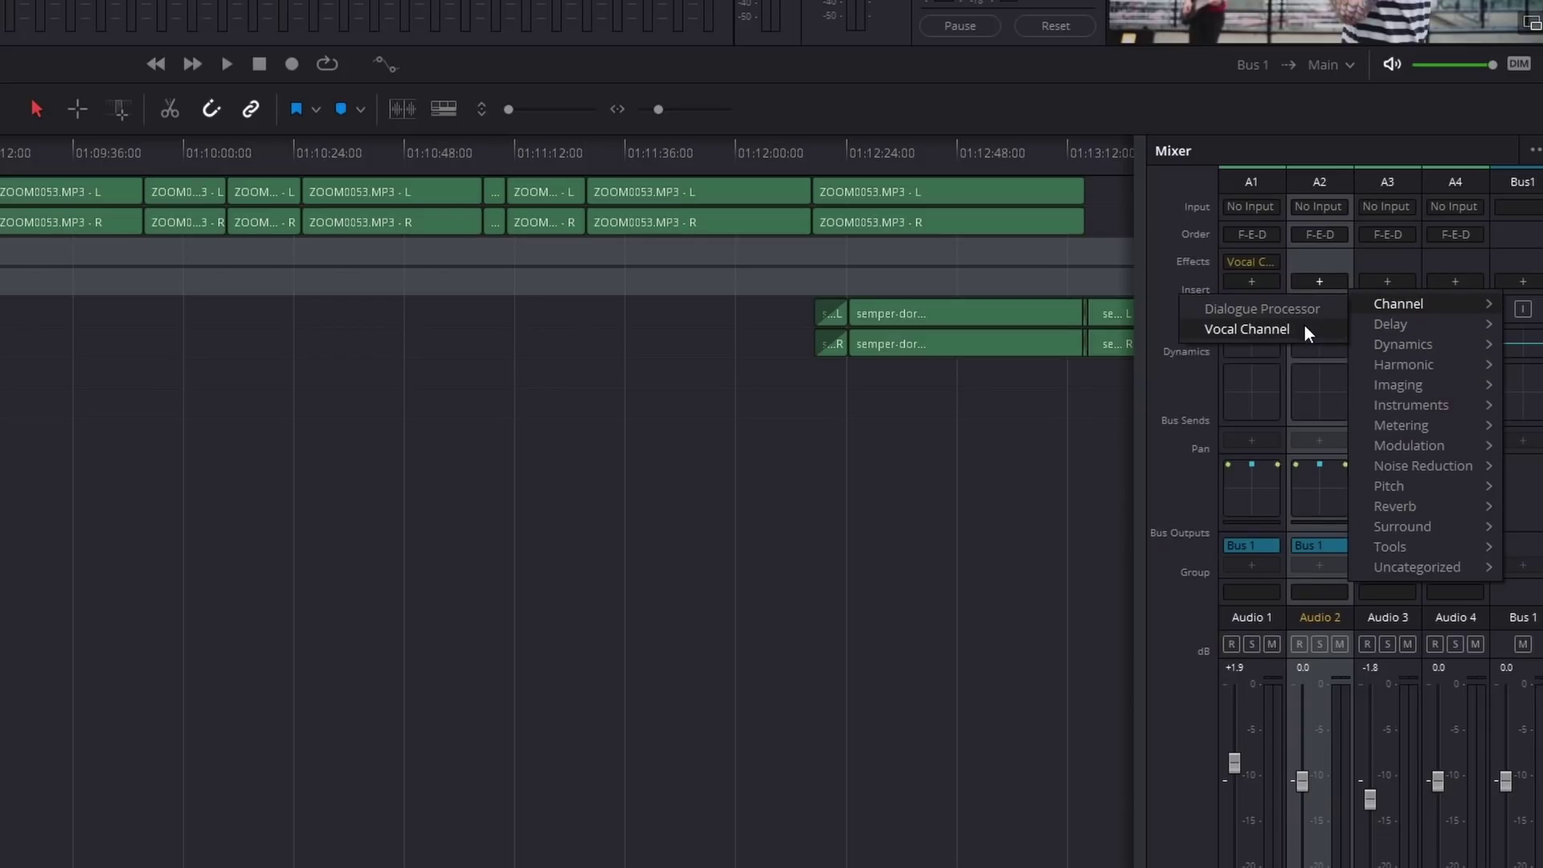
click(1305, 328)
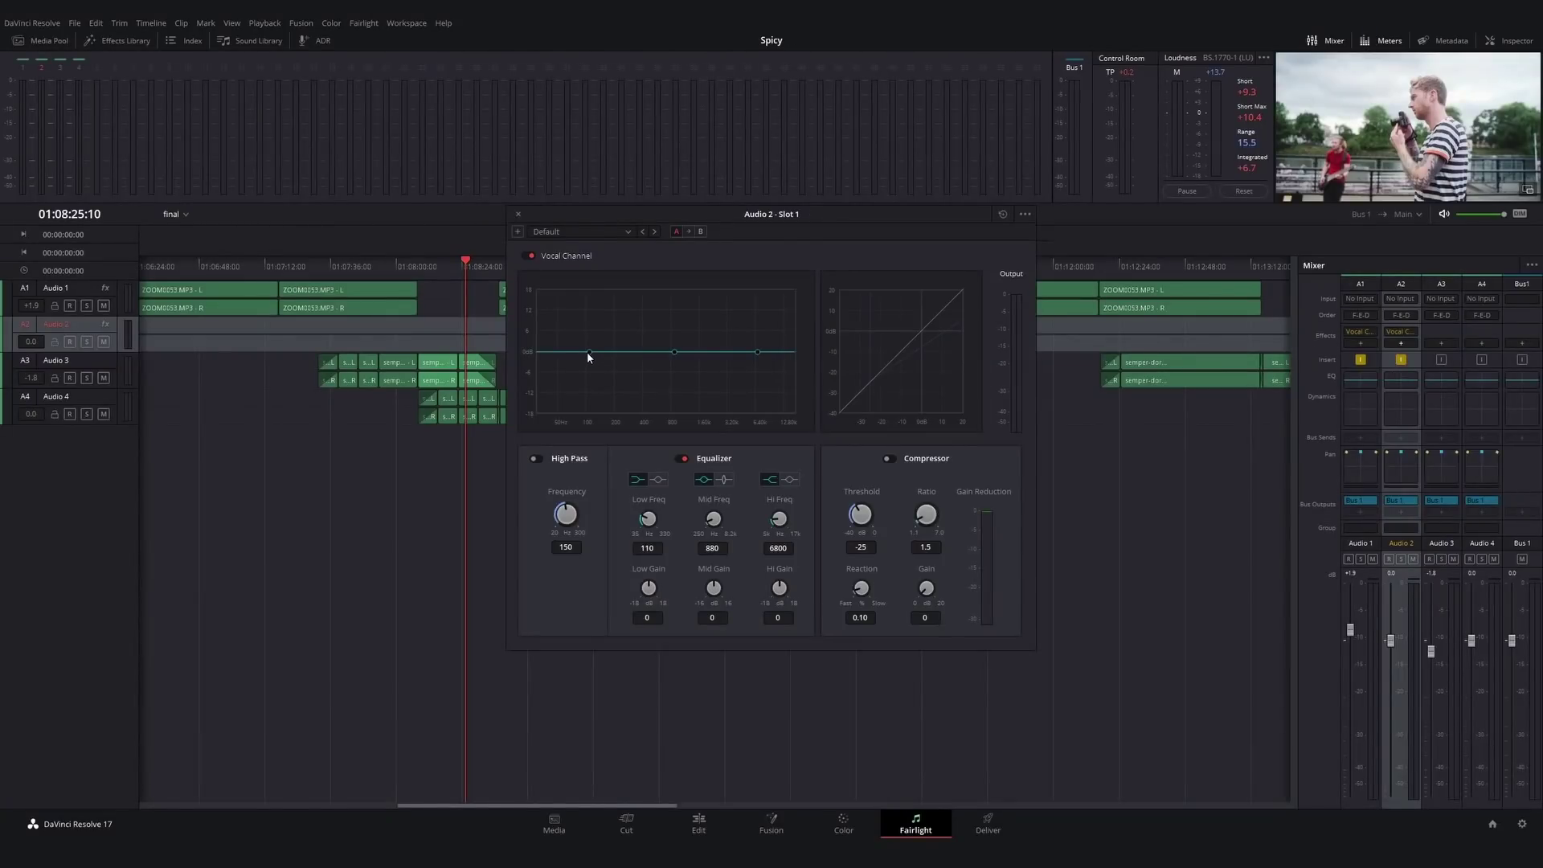
drag(587, 344, 588, 340)
click(519, 214)
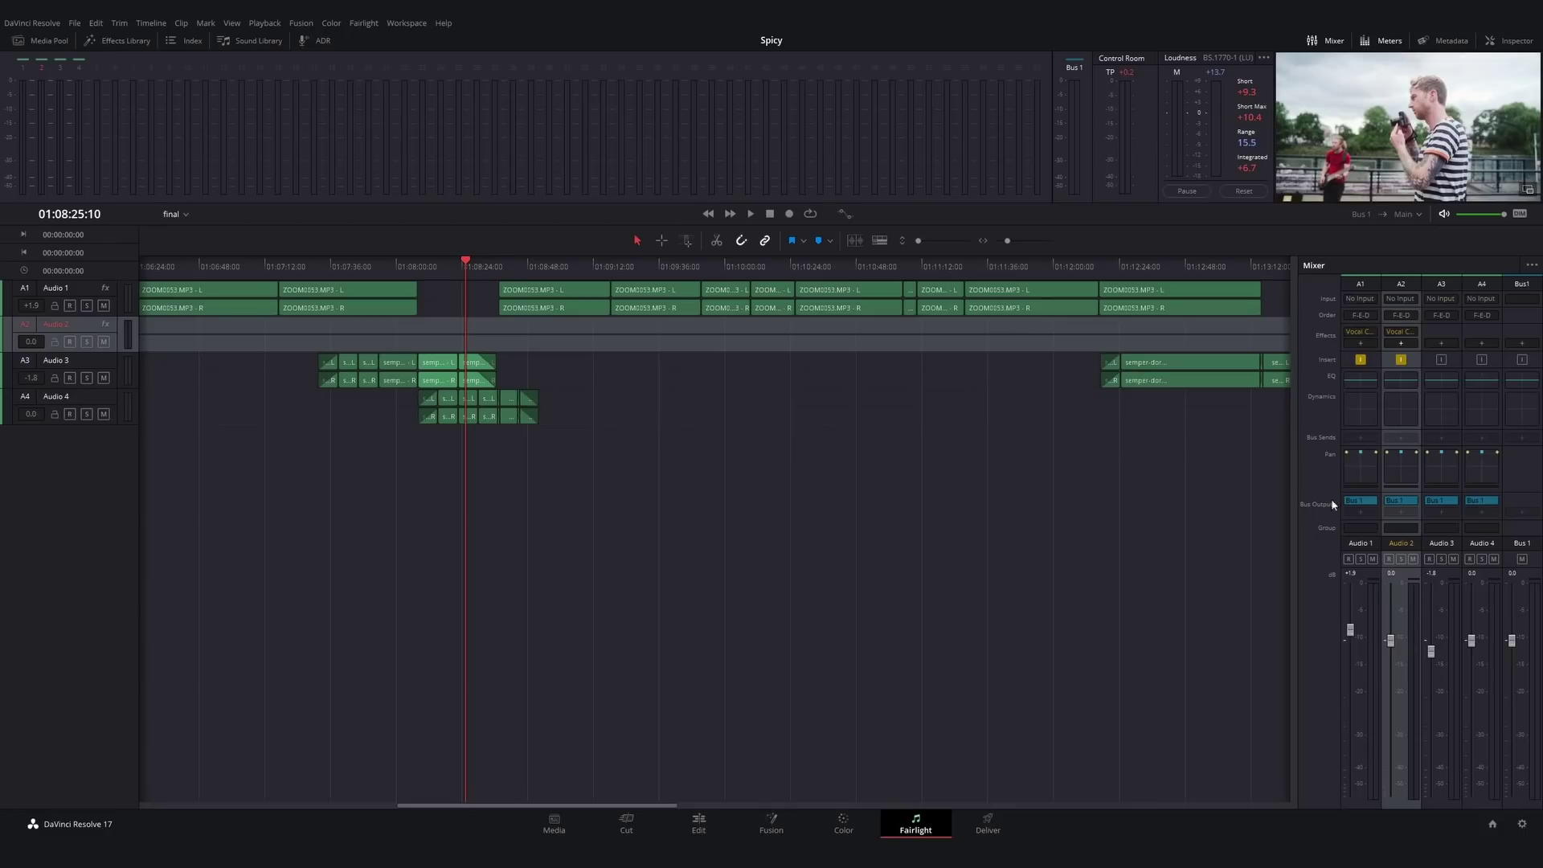
- Play the mix from 01:08:25 and again from about 01:09:02, then stop playback
key(space)
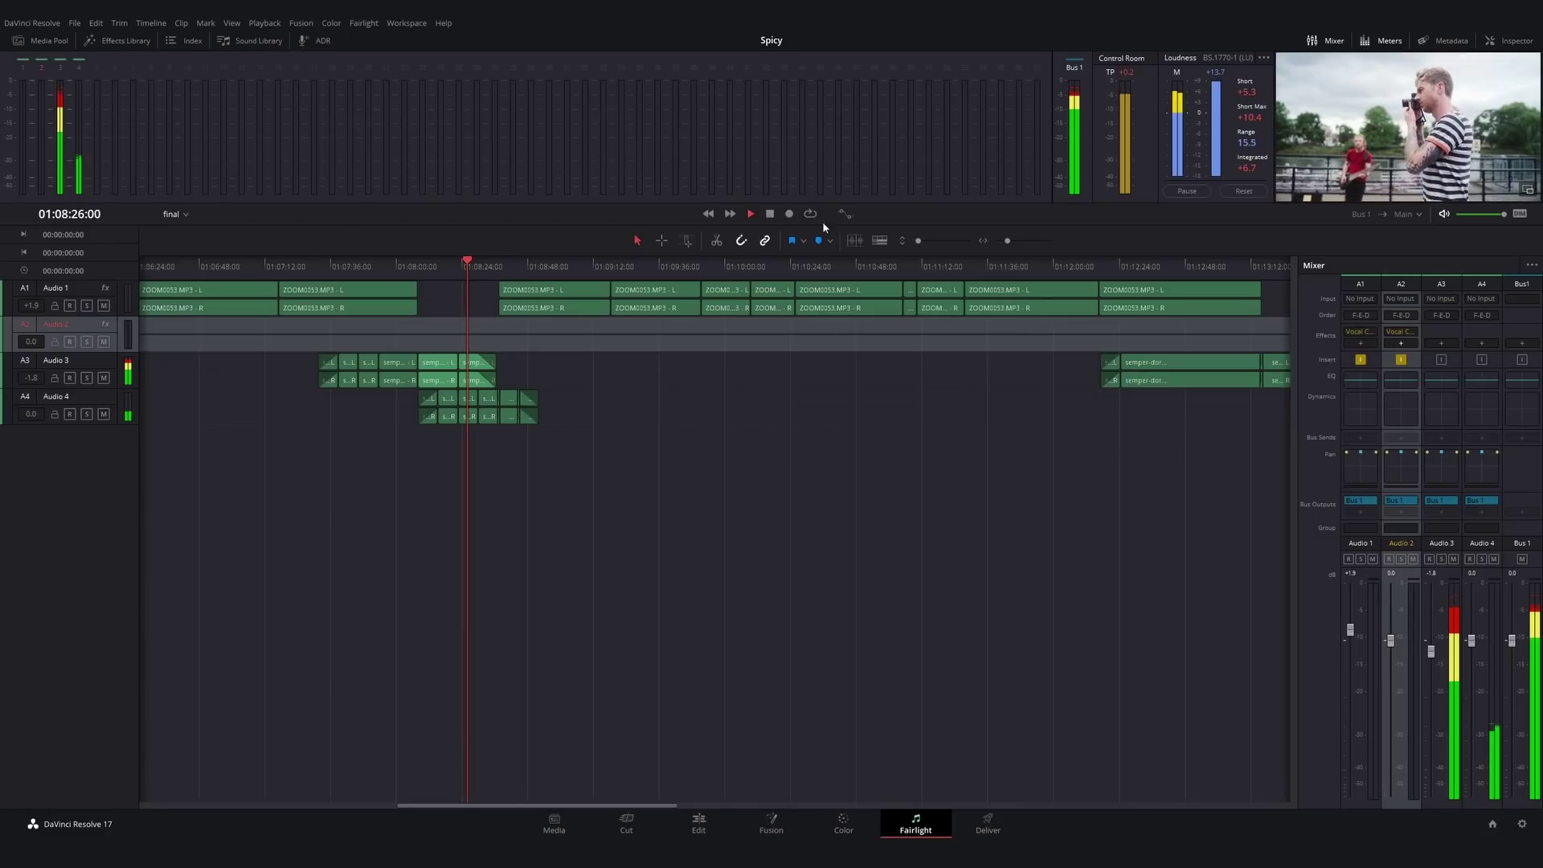
click(565, 259)
key(space)
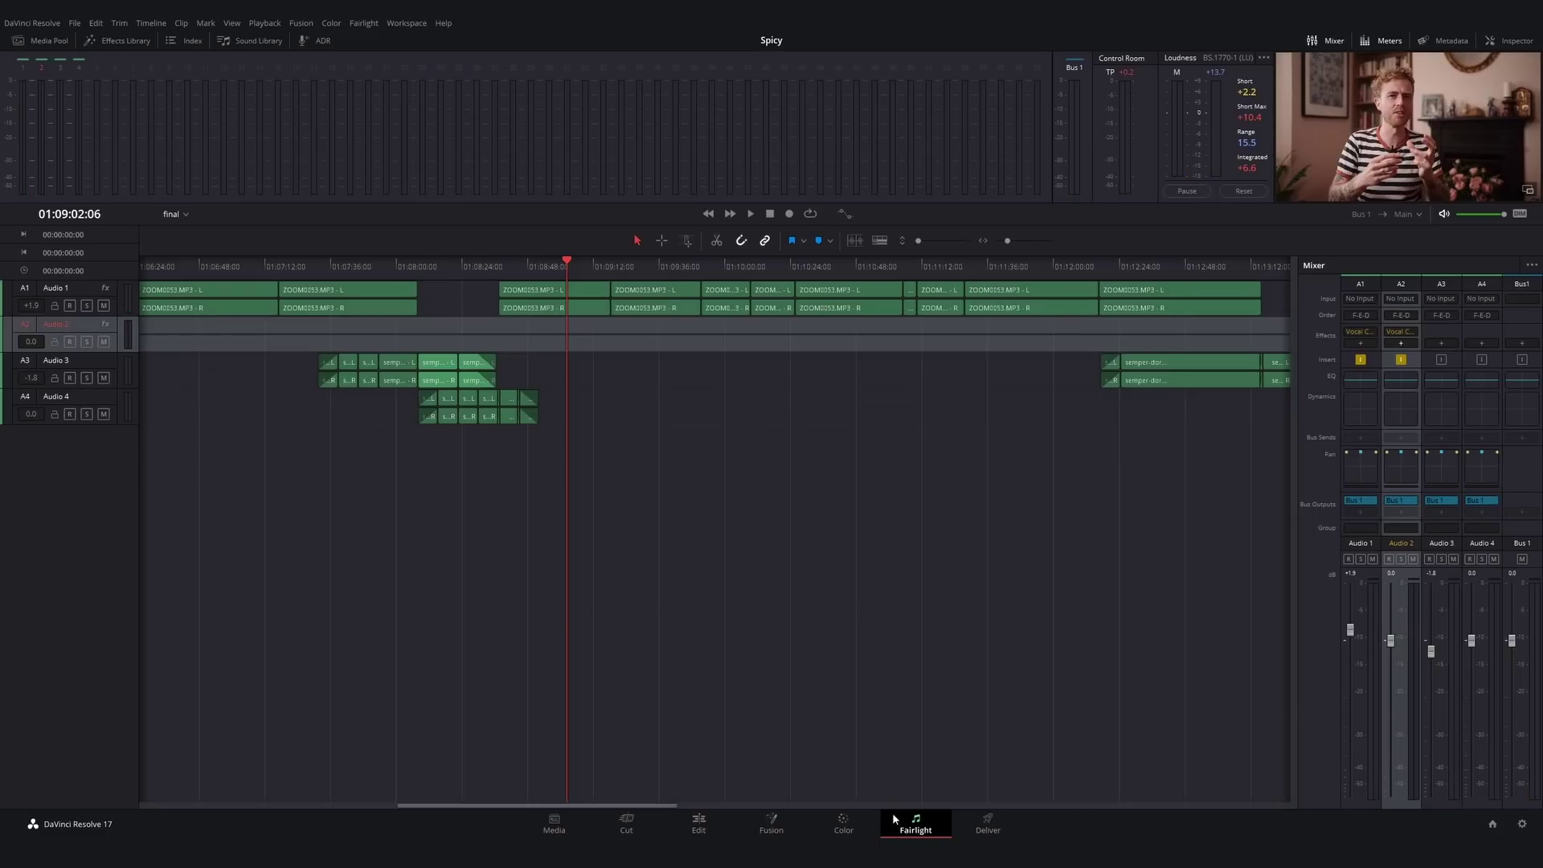
- On the Deliver page, choose the YouTube 1080p render preset and name the output file with the guest's first name plus "test"
click(986, 827)
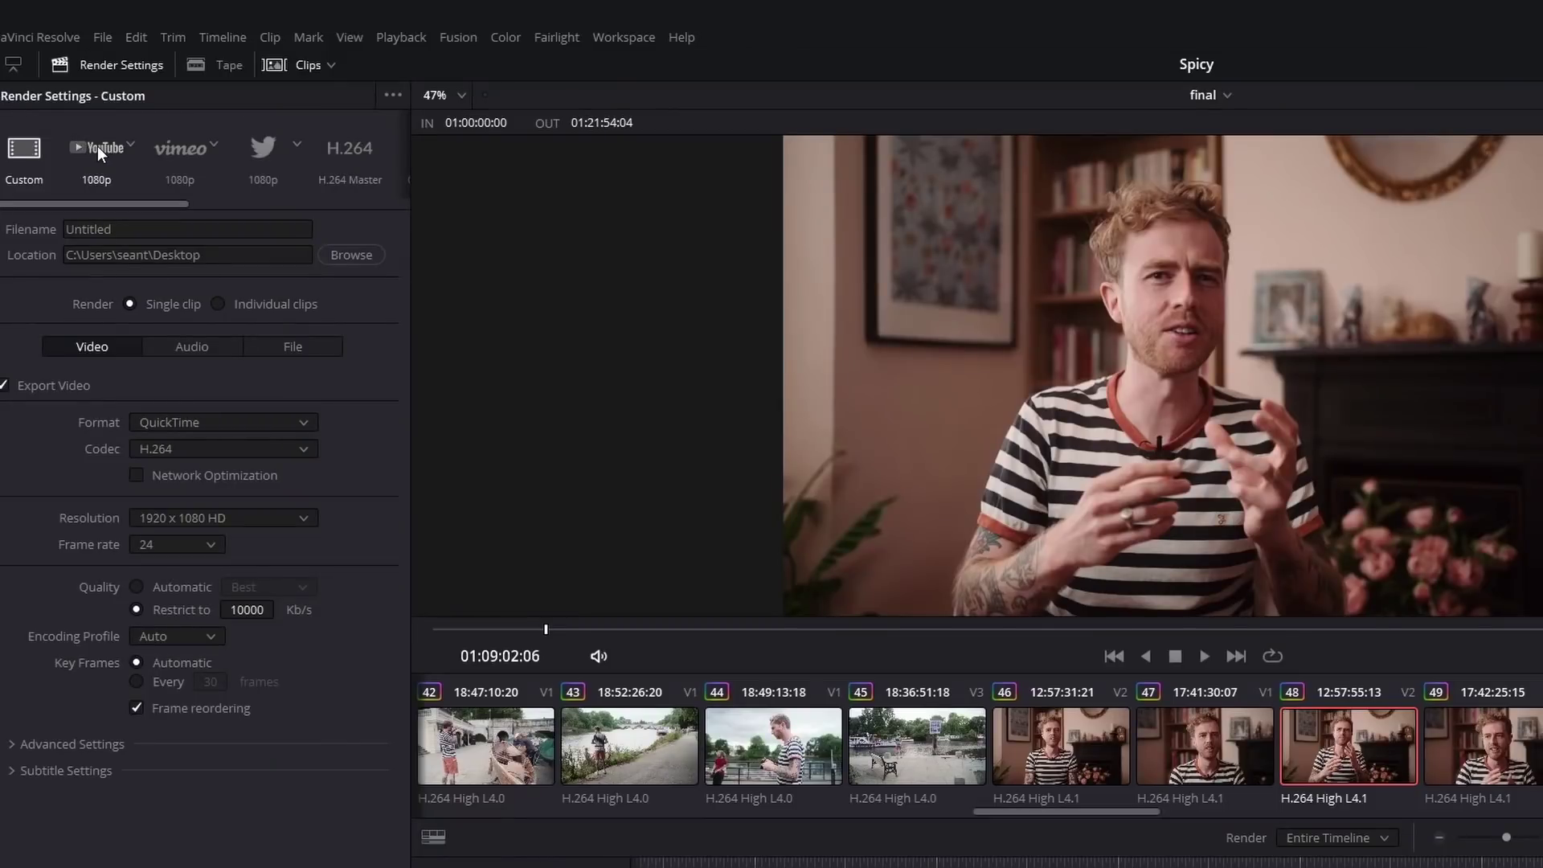
click(99, 147)
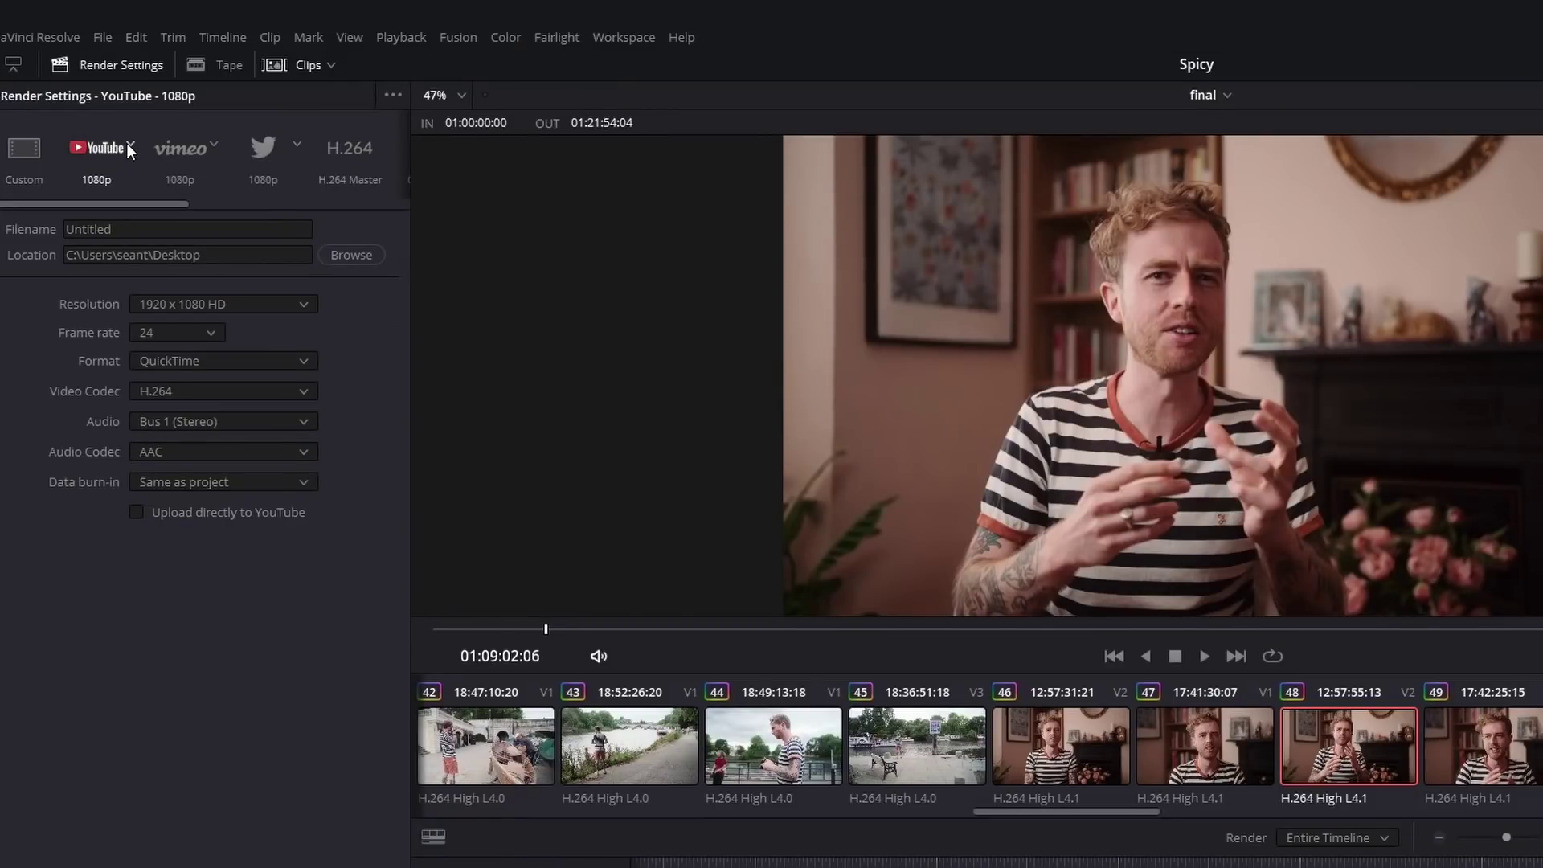
click(127, 145)
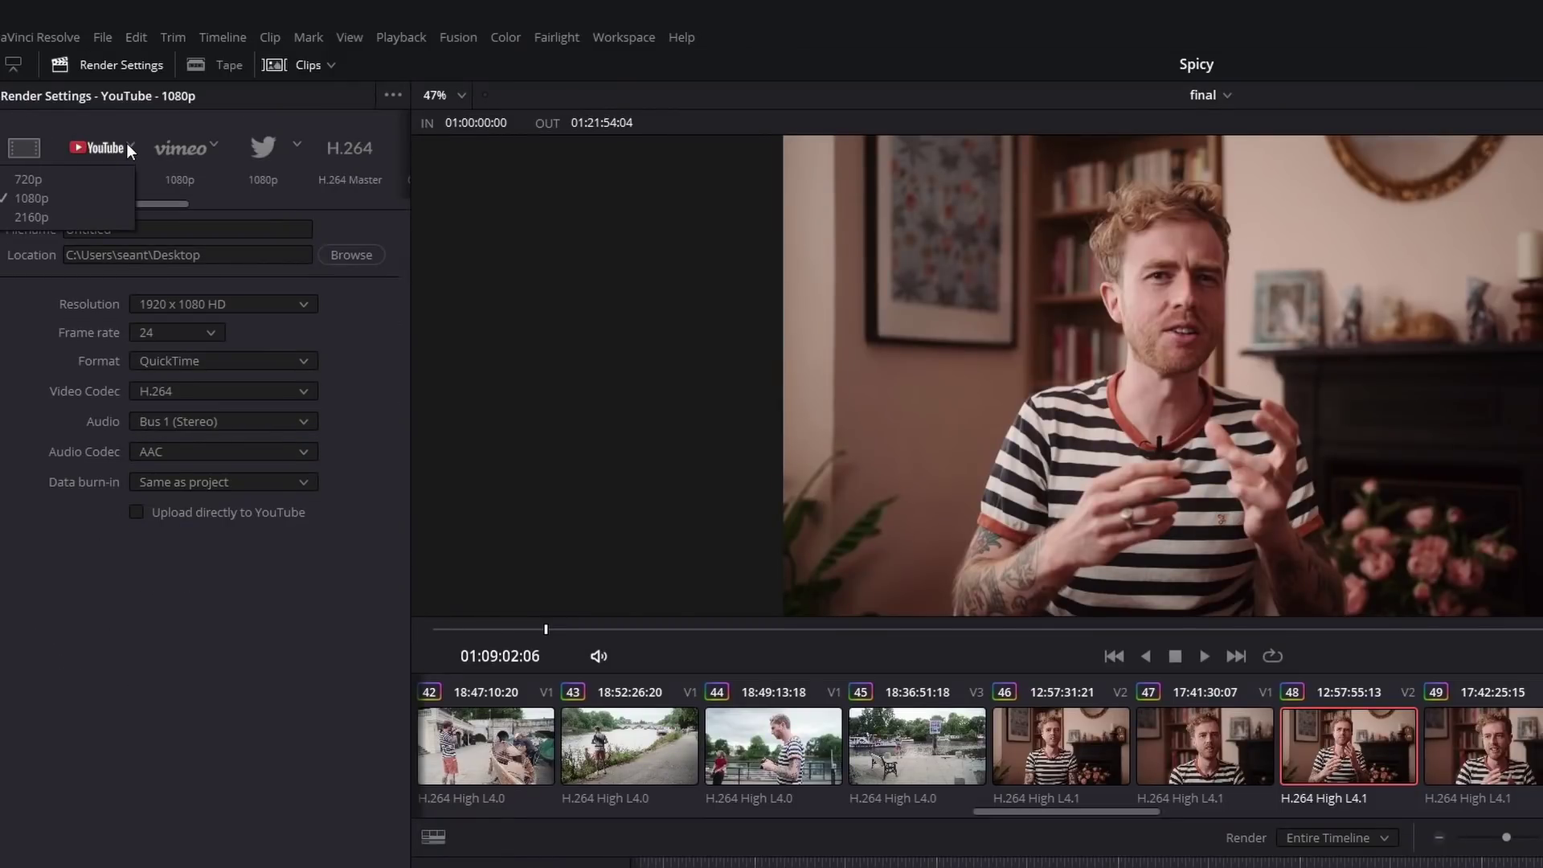
click(233, 715)
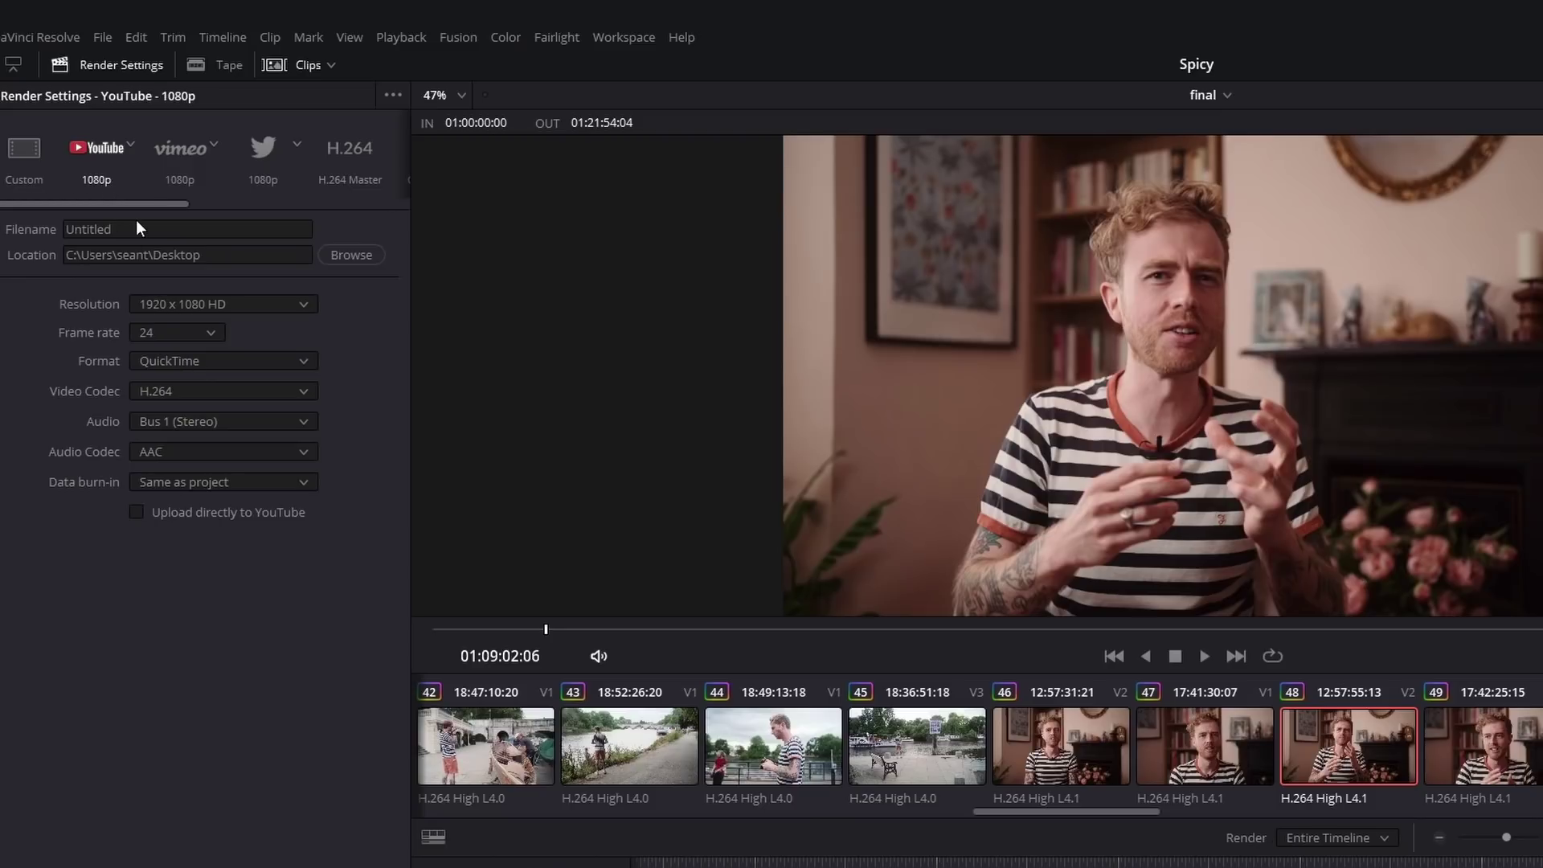
drag(139, 230, 21, 208)
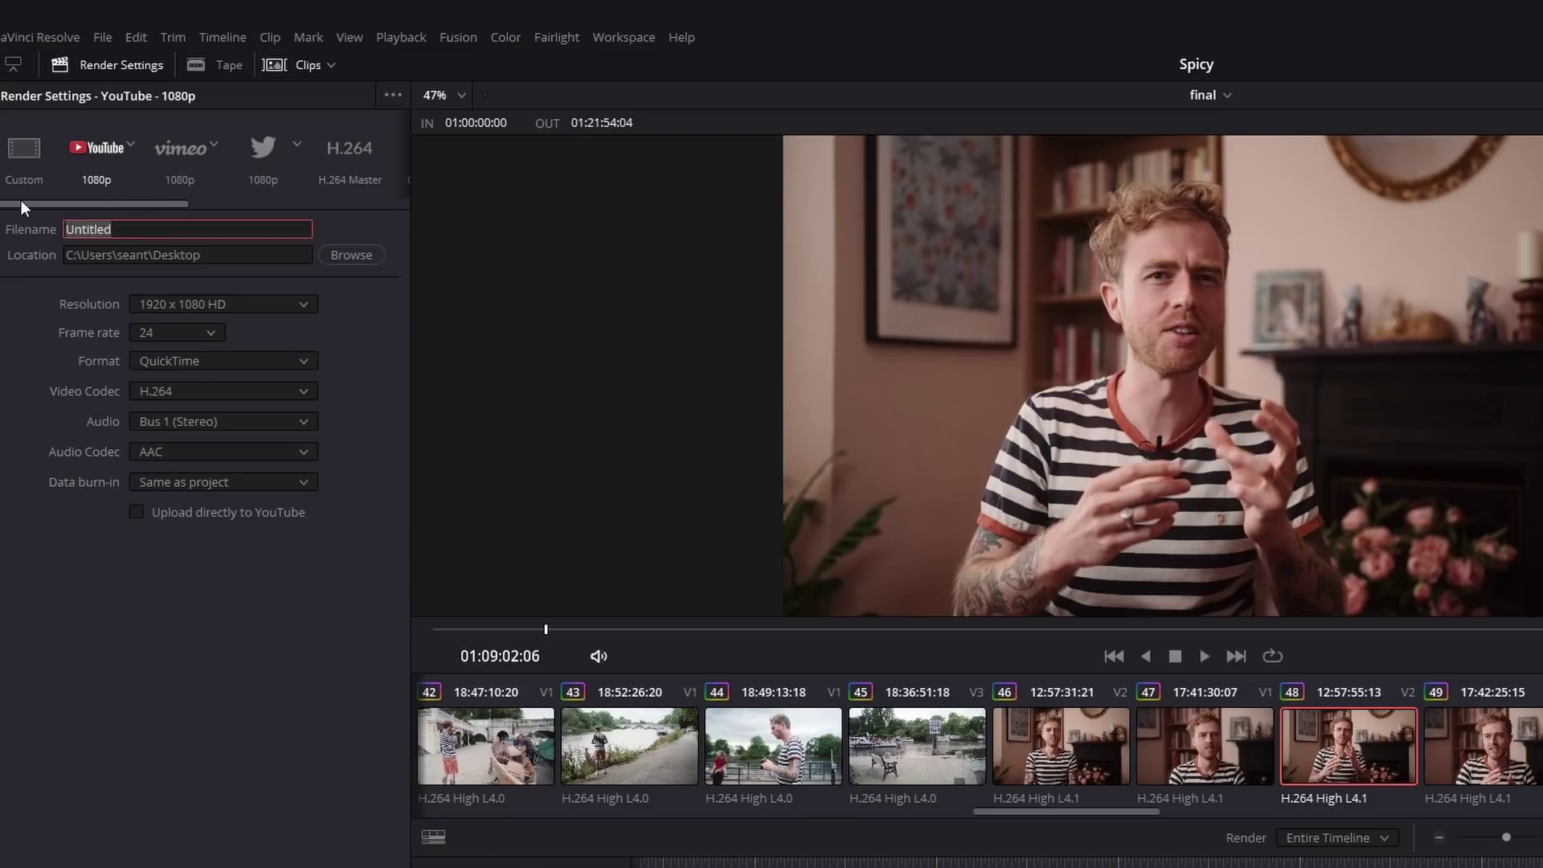
text(Josh test)
key(Return)
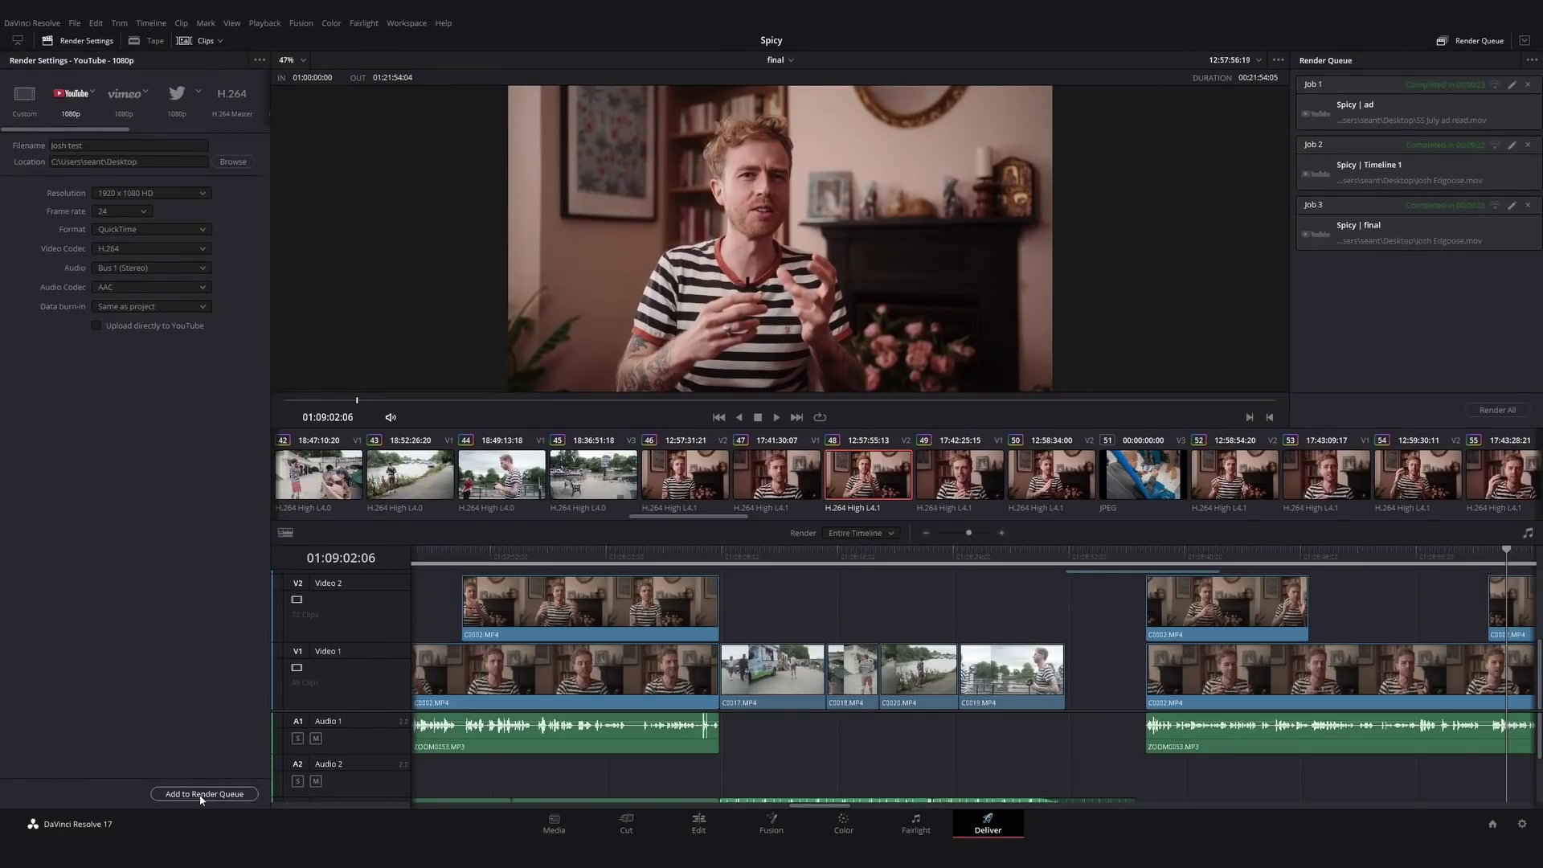
- Add the final timeline to the render queue and start rendering the new job
click(207, 793)
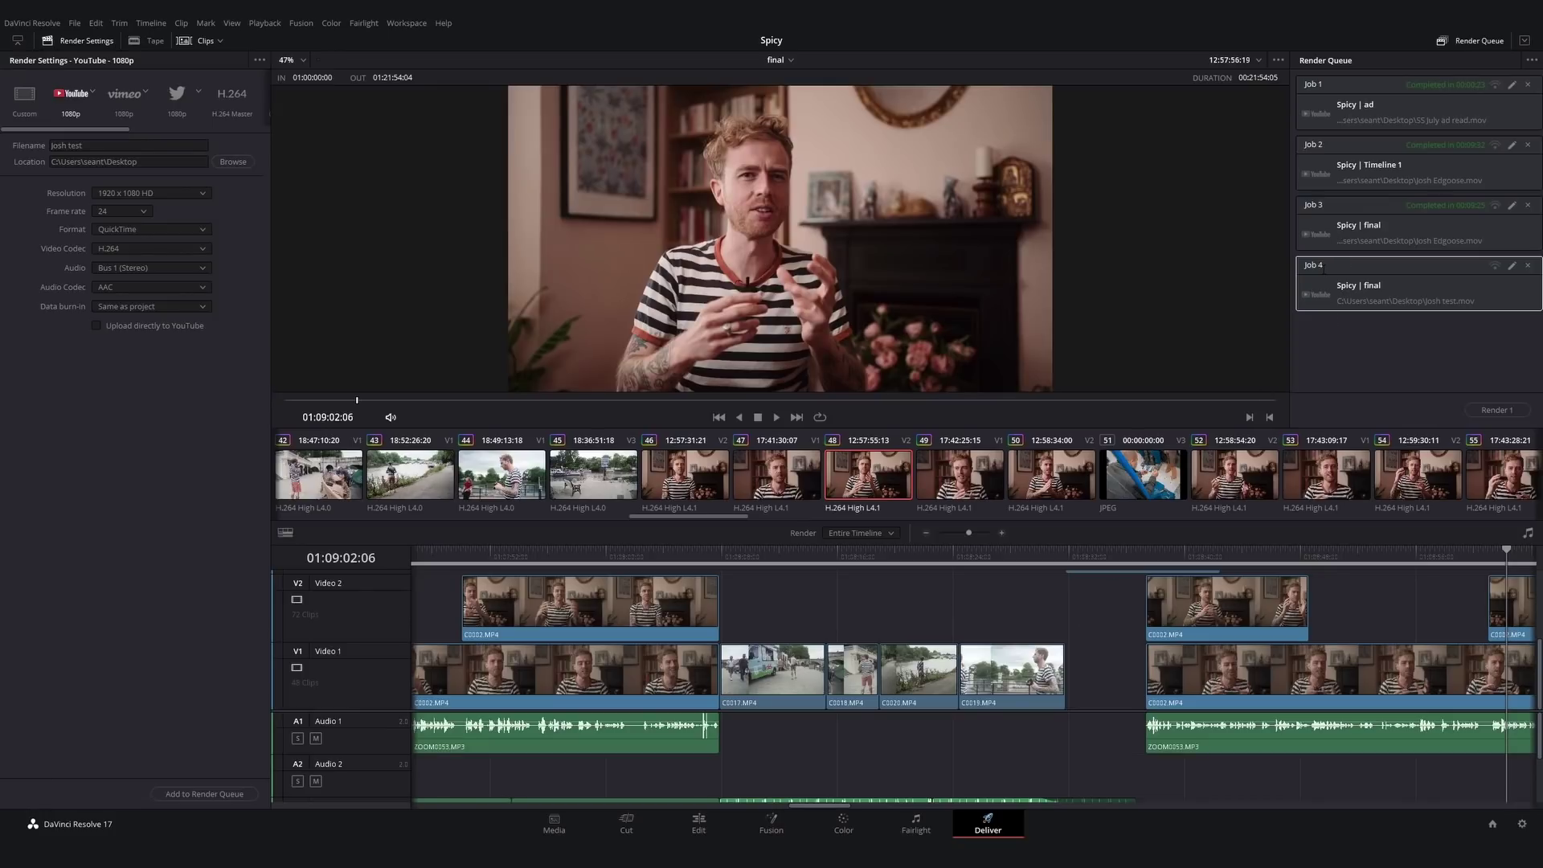
click(1496, 410)
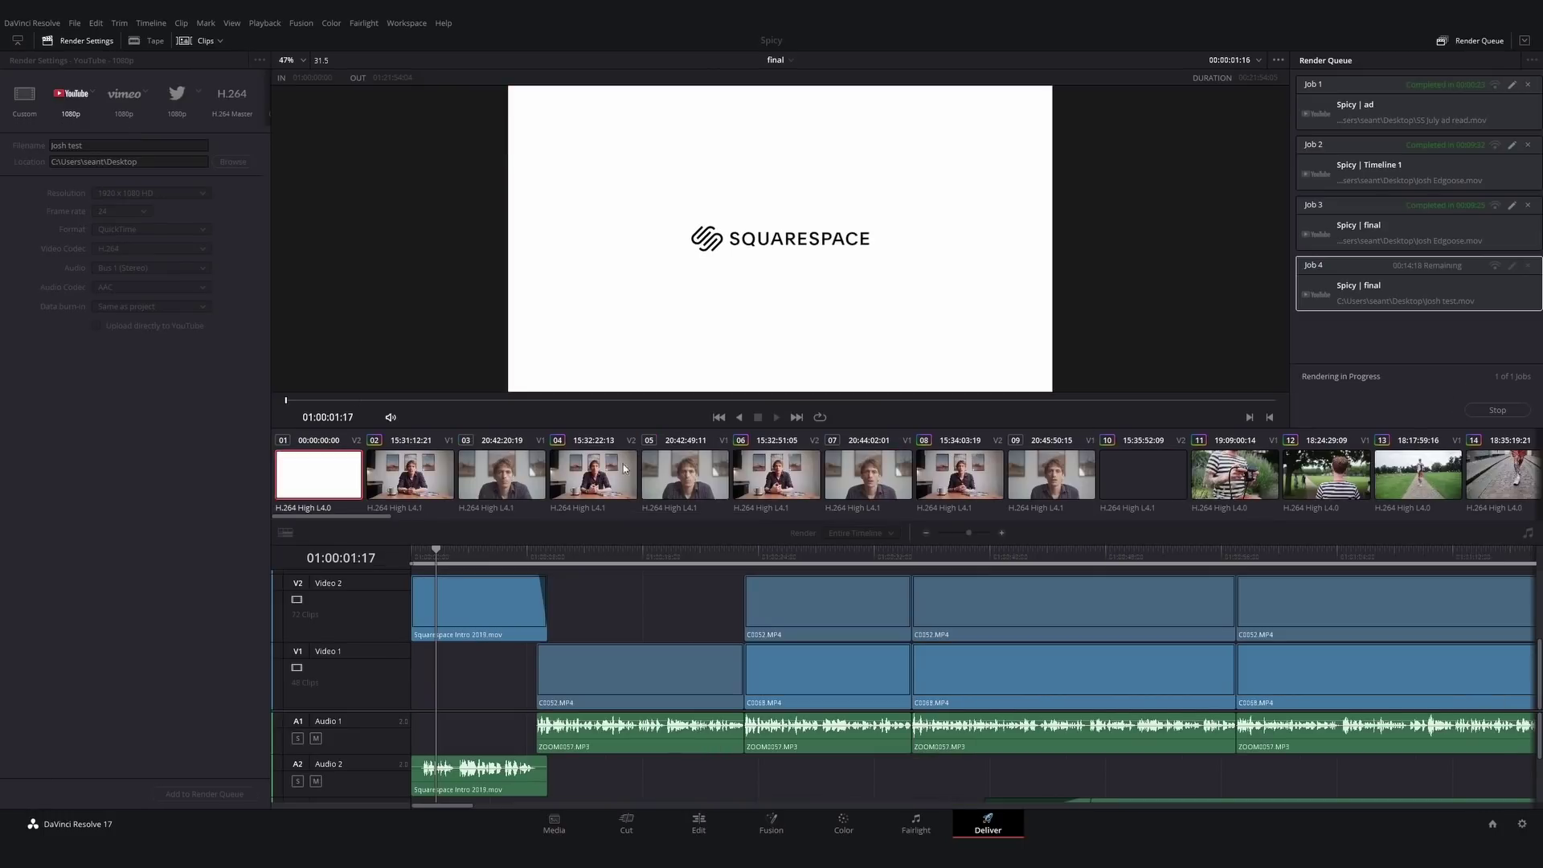